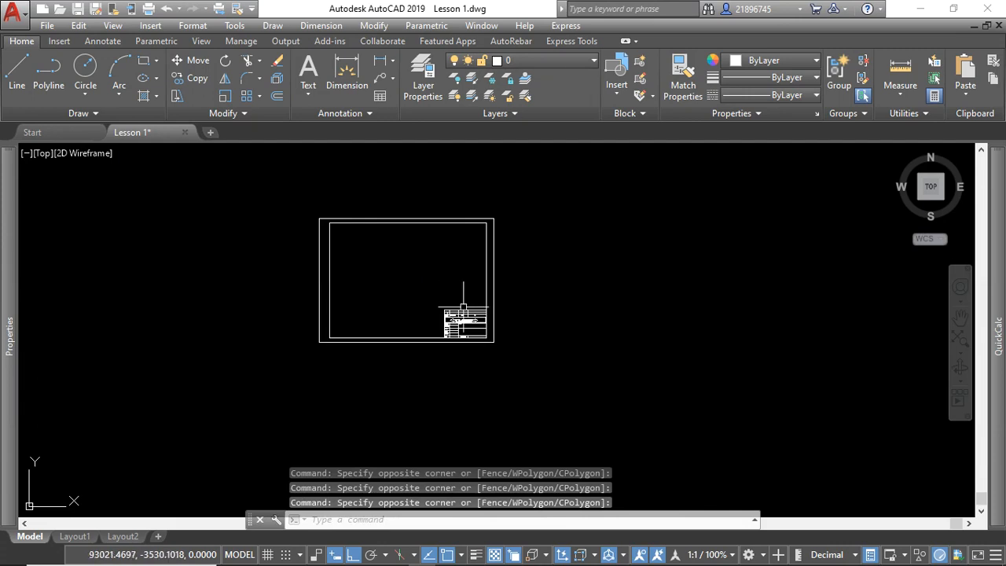
{"action": "scroll", "coordinate": [452, 295], "scroll_direction": "down", "scroll_amount": 4}
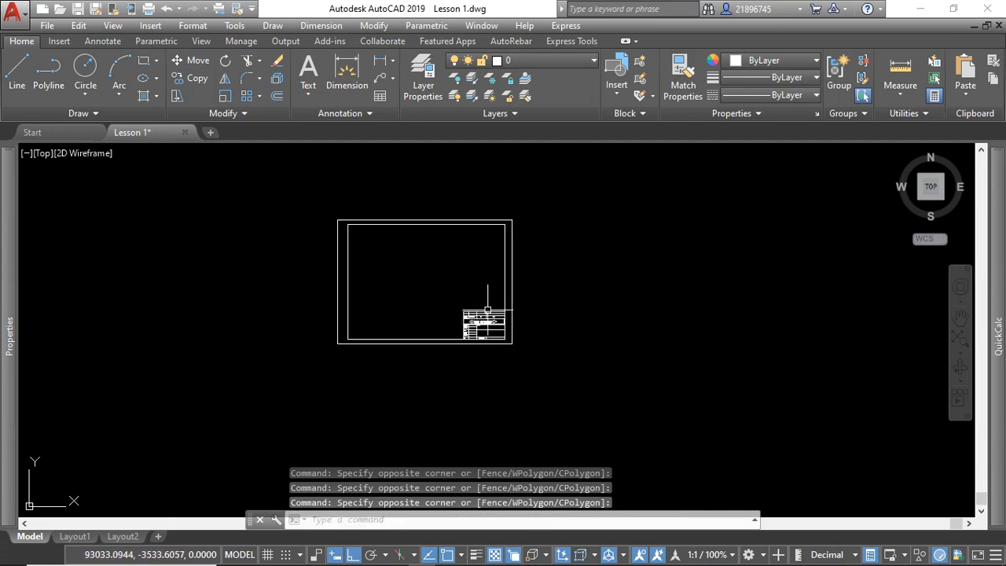
{"action": "scroll", "coordinate": [481, 319], "scroll_direction": "up", "scroll_amount": 5}
{"action": "scroll", "coordinate": [472, 313], "scroll_direction": "down", "scroll_amount": 3}
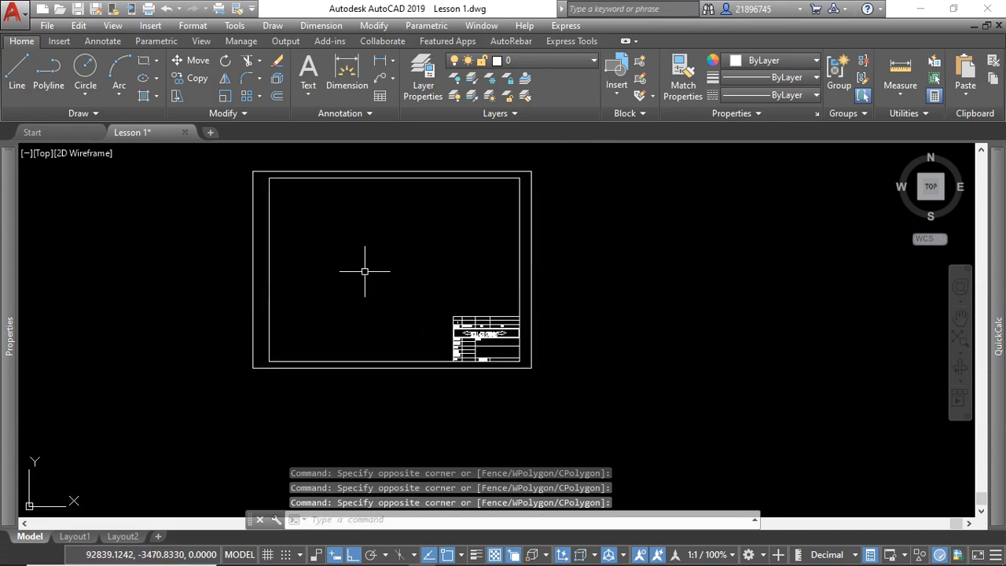
{"action": "left_click", "coordinate": [420, 270]}
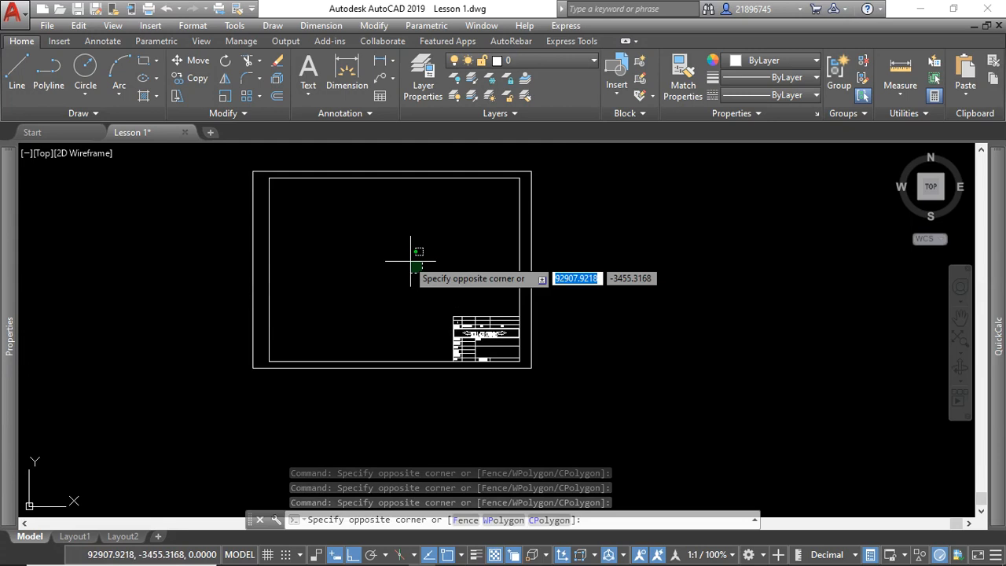
{"action": "left_click", "coordinate": [424, 239]}
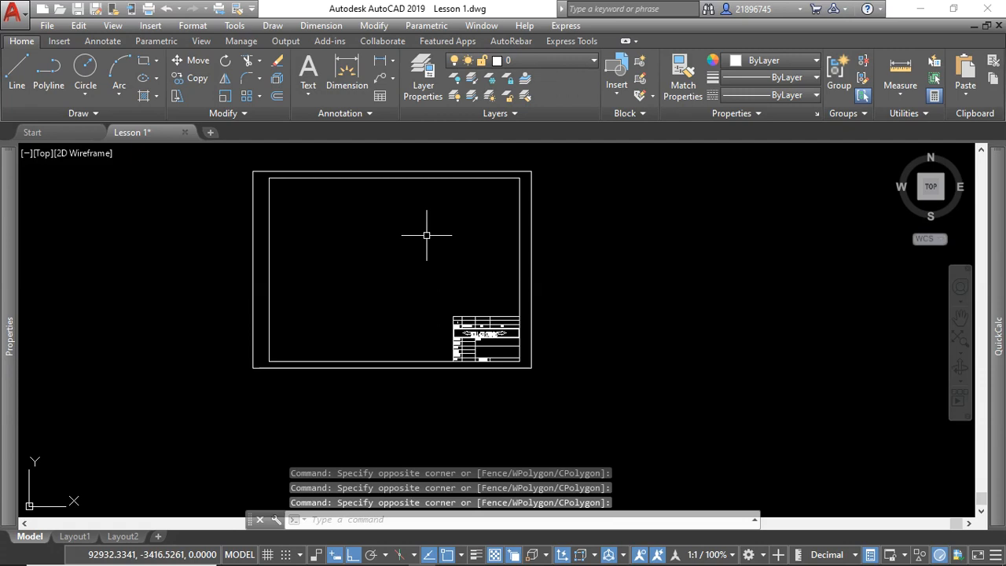
{"action": "left_click", "coordinate": [451, 267]}
{"action": "left_click", "coordinate": [443, 263]}
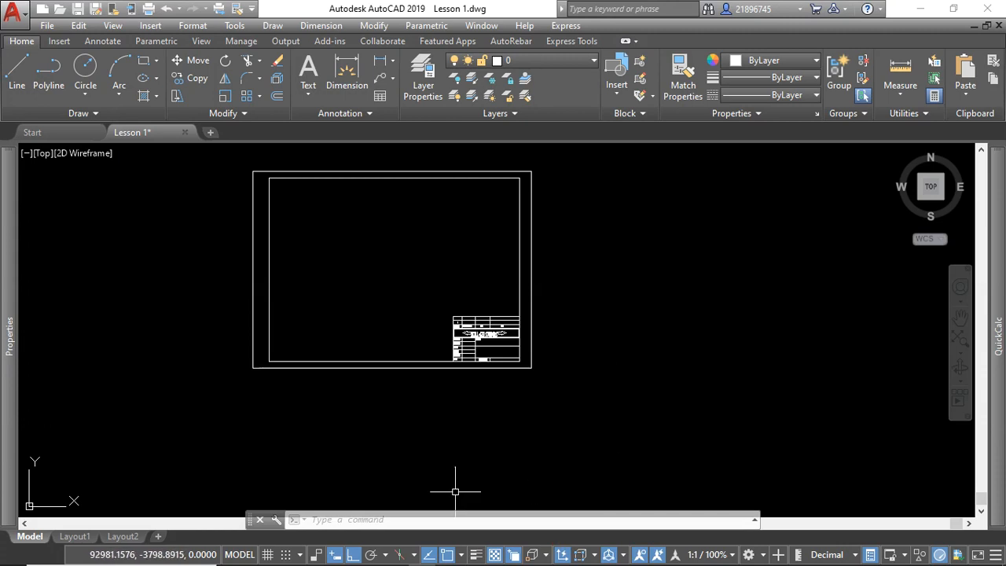
Open the drawing units settings with the UNITS command and set the length precision to 0.
{"action": "left_click", "coordinate": [348, 523]}
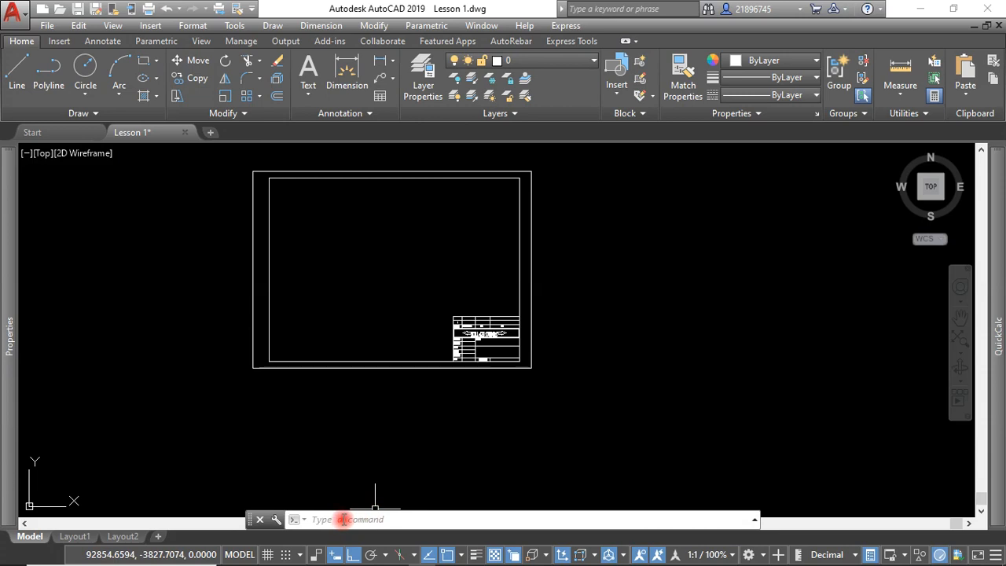
{"action": "left_click", "coordinate": [343, 520]}
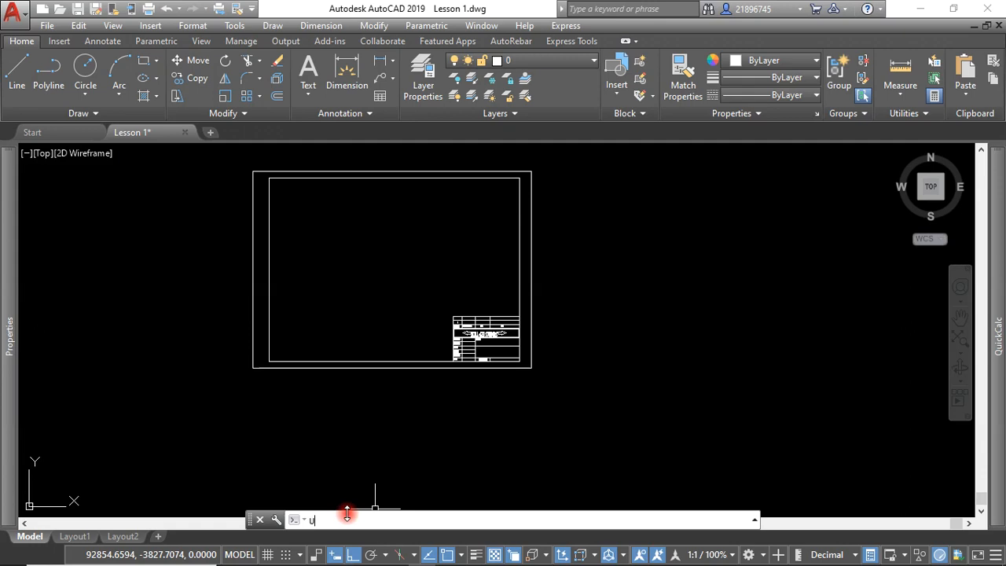
{"action": "type", "text": "unit"}
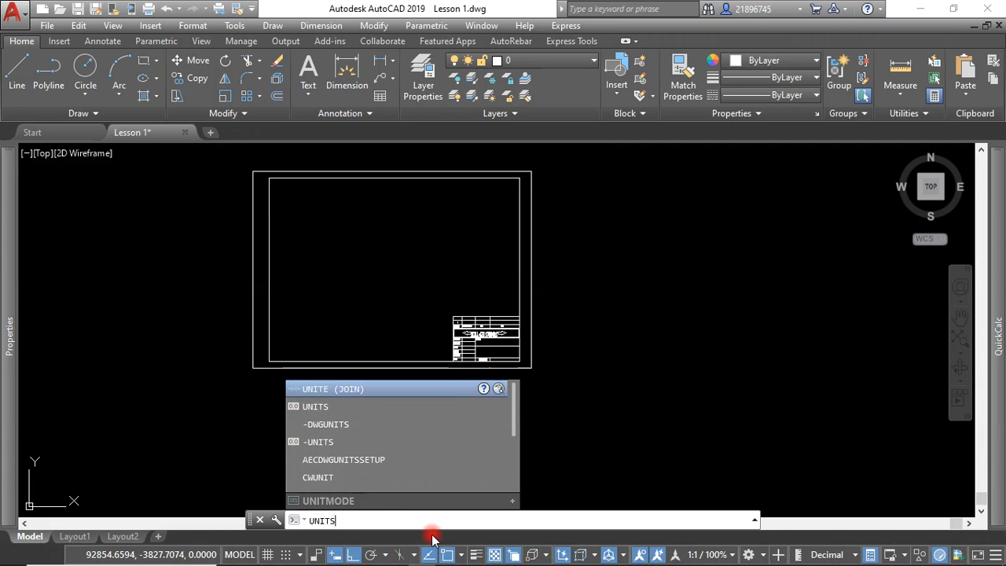
{"action": "type", "text": "S"}
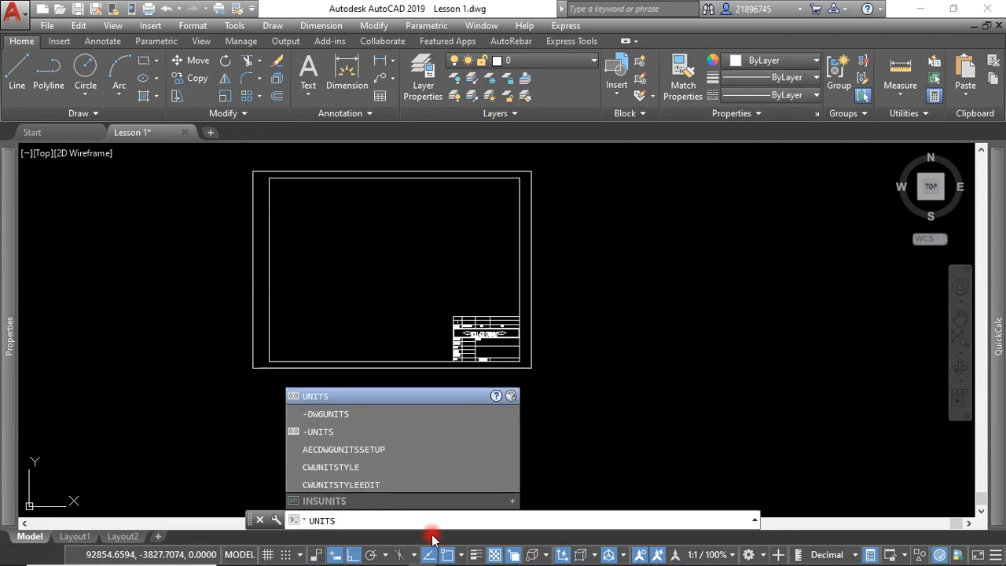
{"action": "key", "text": "Return"}
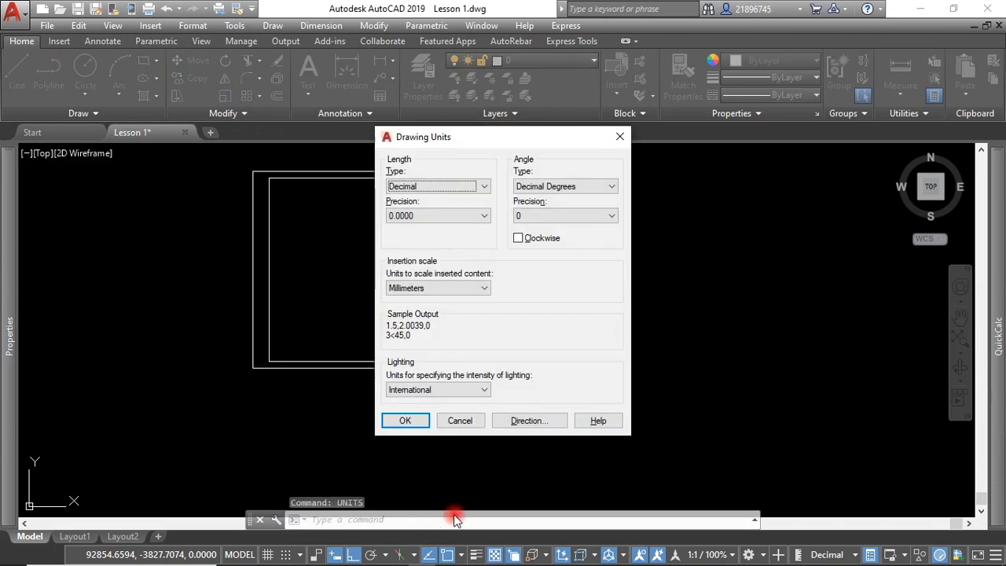
{"action": "left_click", "coordinate": [474, 218]}
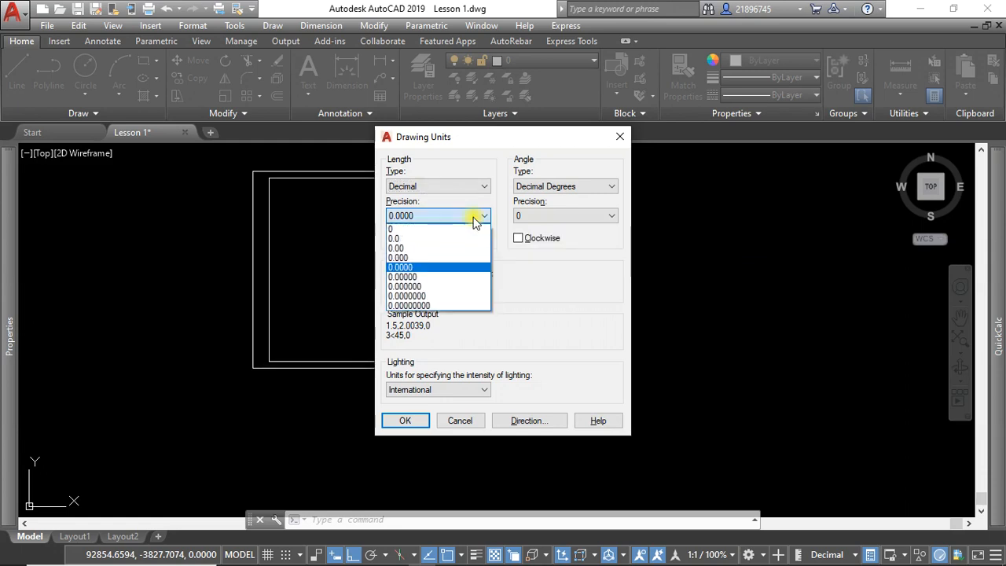
{"action": "left_click", "coordinate": [409, 229]}
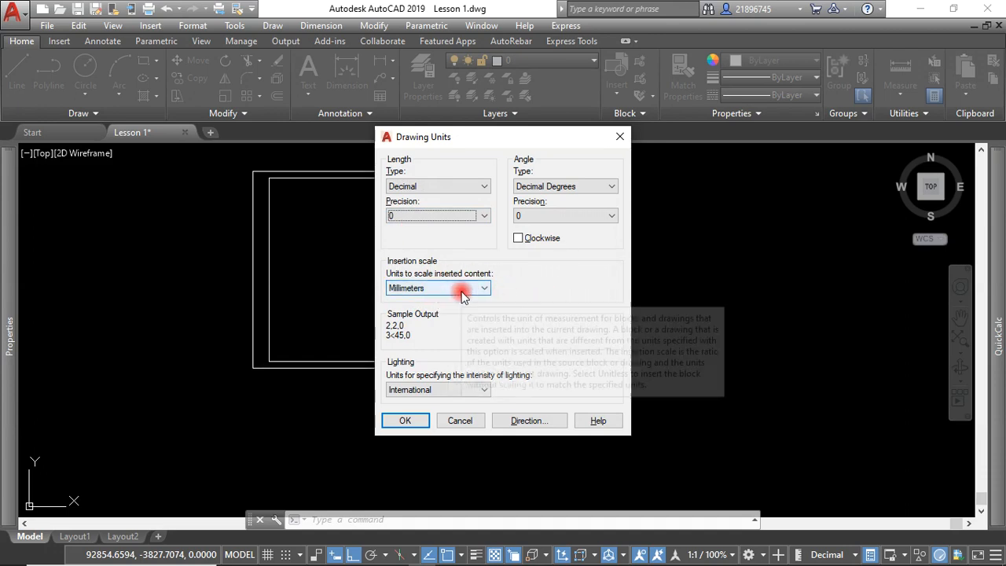
Set the length precision to 0.000 and the insertion scale units to Meters.
{"action": "left_click", "coordinate": [431, 214]}
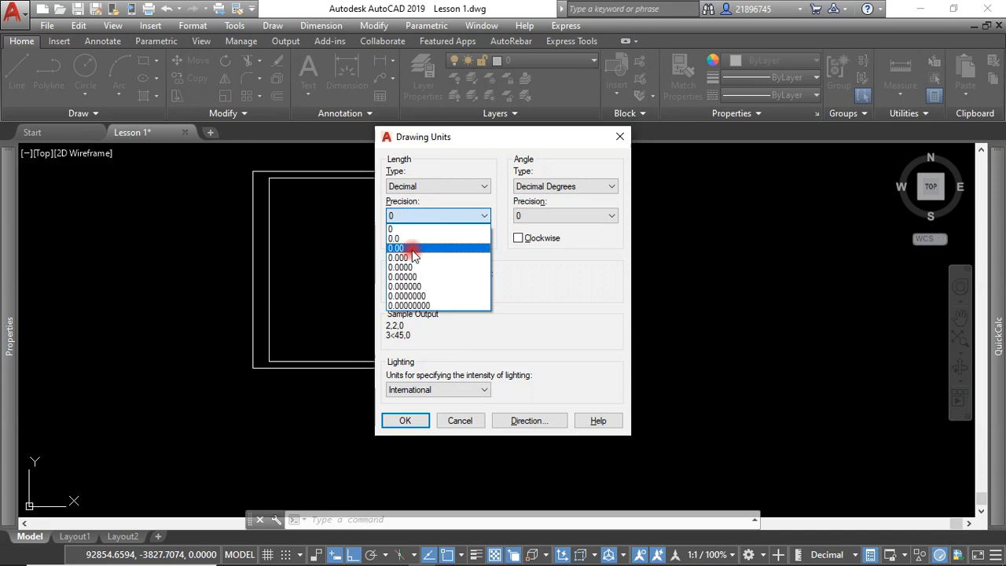
{"action": "left_click", "coordinate": [409, 260]}
{"action": "left_click", "coordinate": [429, 288]}
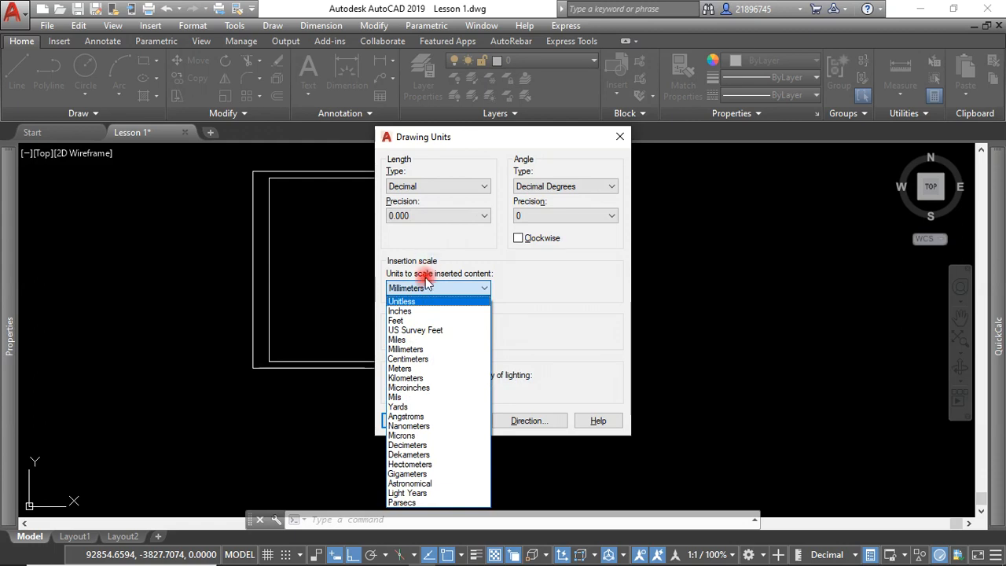
{"action": "left_click", "coordinate": [415, 370]}
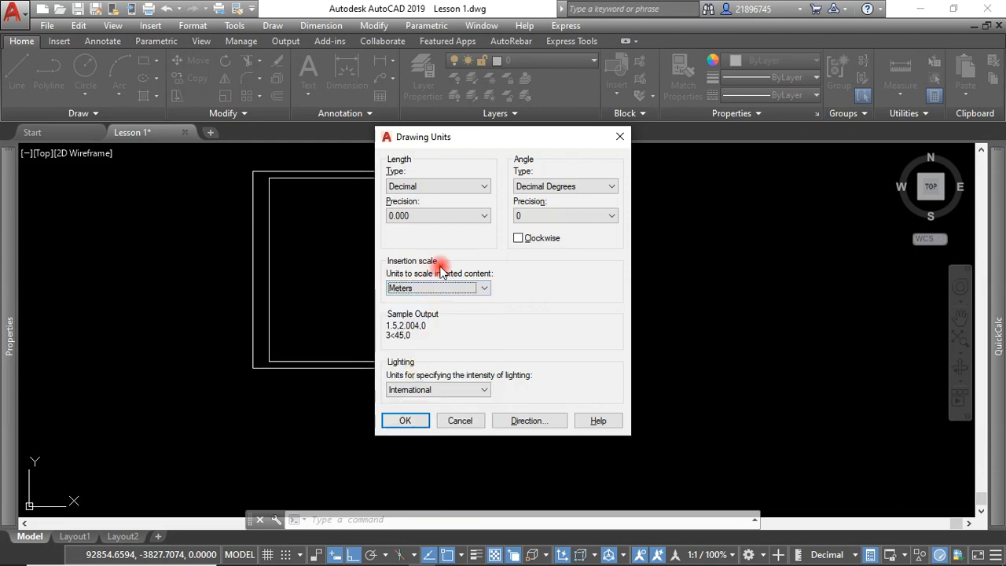
Set the length precision to 0 and the insertion scale units to Millimeters, and accept the drawing units.
{"action": "left_click", "coordinate": [437, 217]}
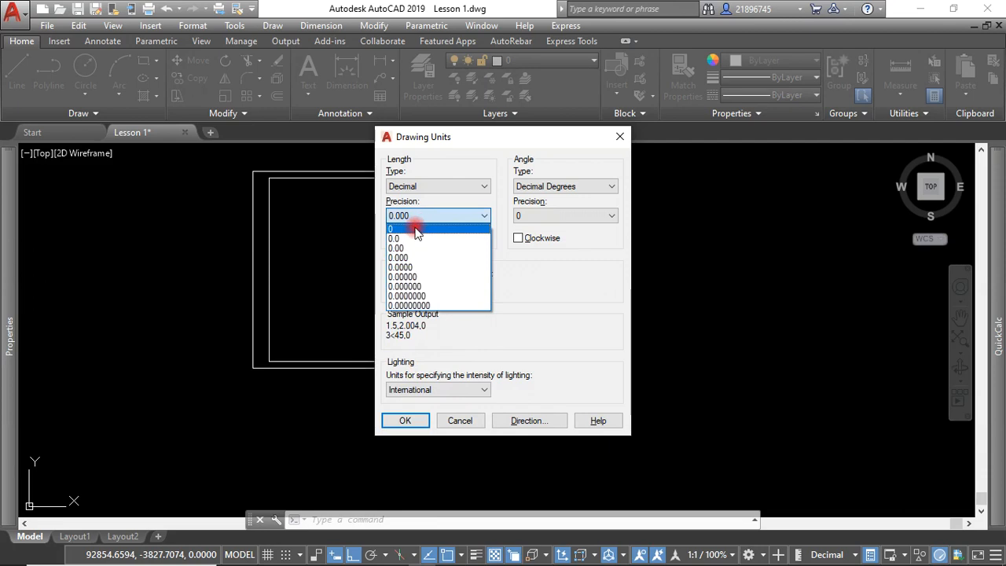
{"action": "left_click", "coordinate": [416, 231]}
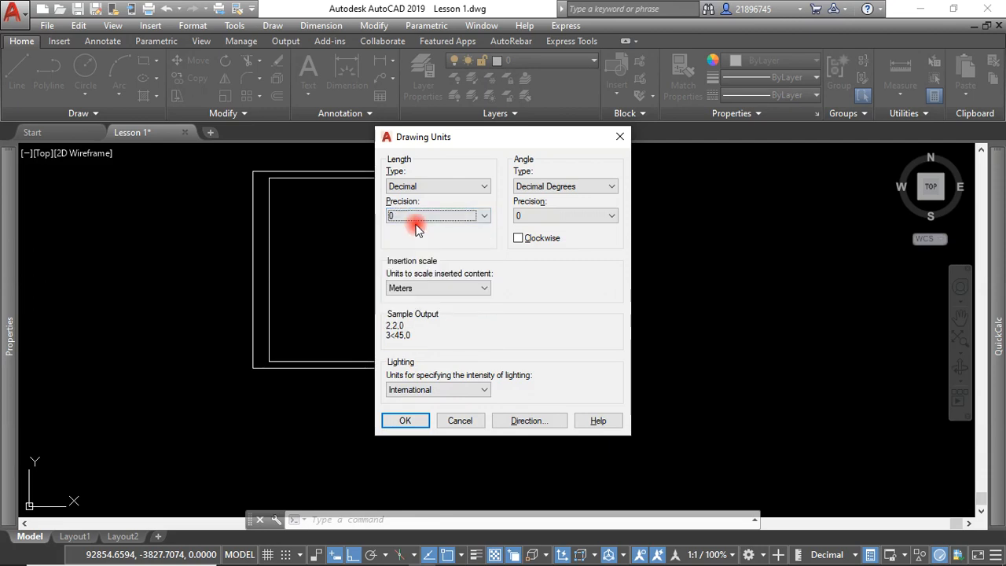
{"action": "left_click", "coordinate": [444, 289]}
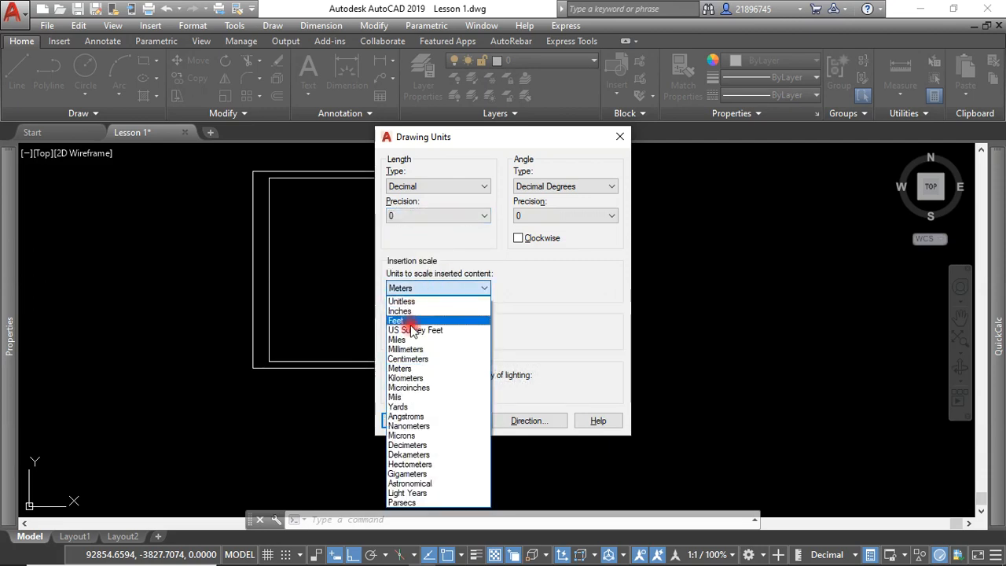
{"action": "left_click", "coordinate": [429, 350]}
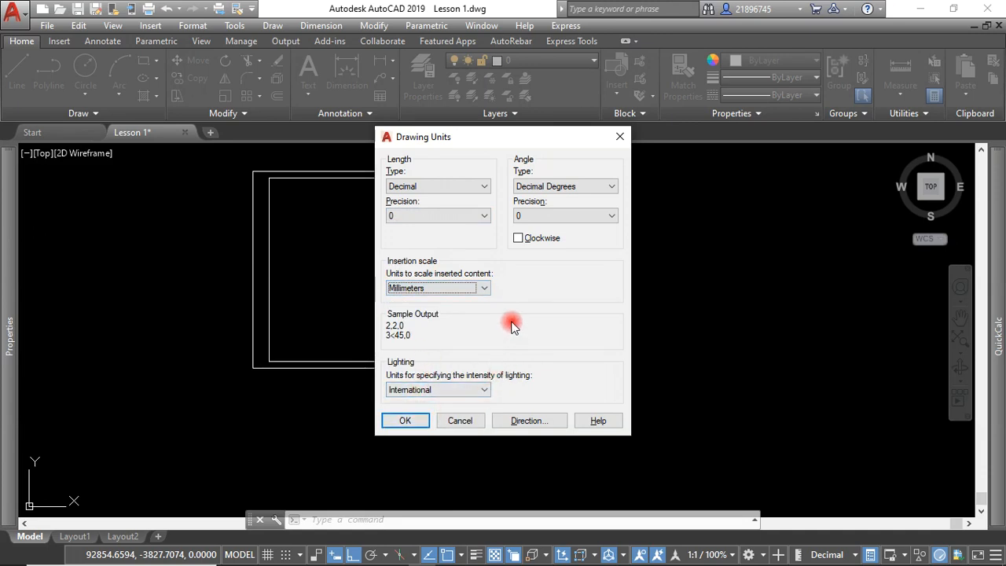
{"action": "left_click", "coordinate": [407, 420]}
{"action": "left_click", "coordinate": [623, 338]}
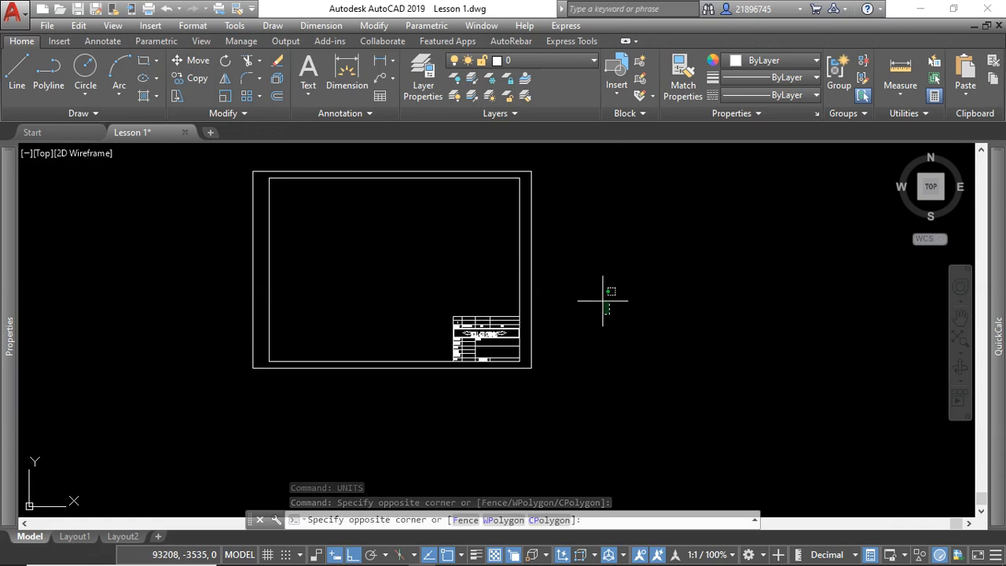
{"action": "left_click", "coordinate": [596, 283]}
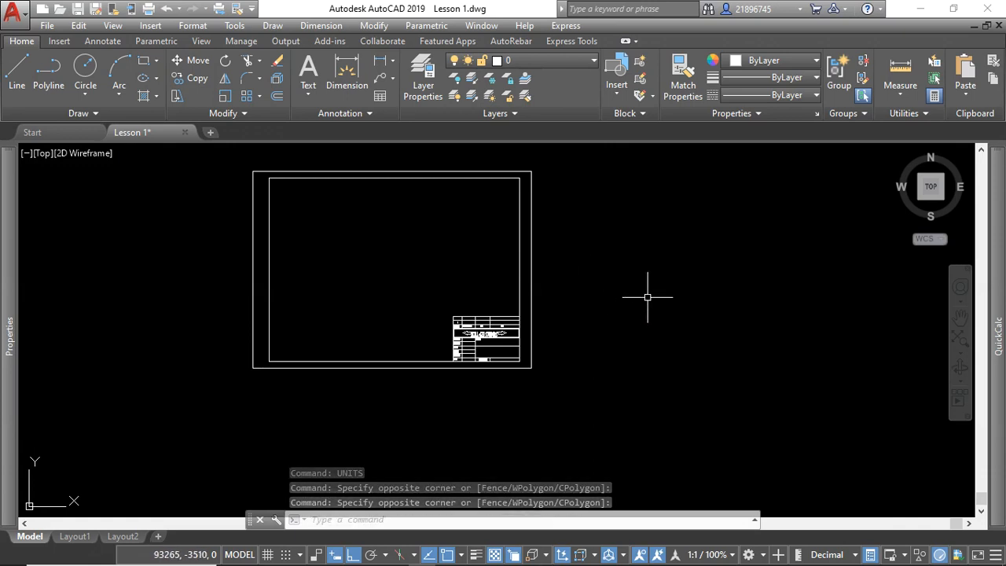
{"action": "scroll", "coordinate": [656, 332], "scroll_direction": "down", "scroll_amount": 2}
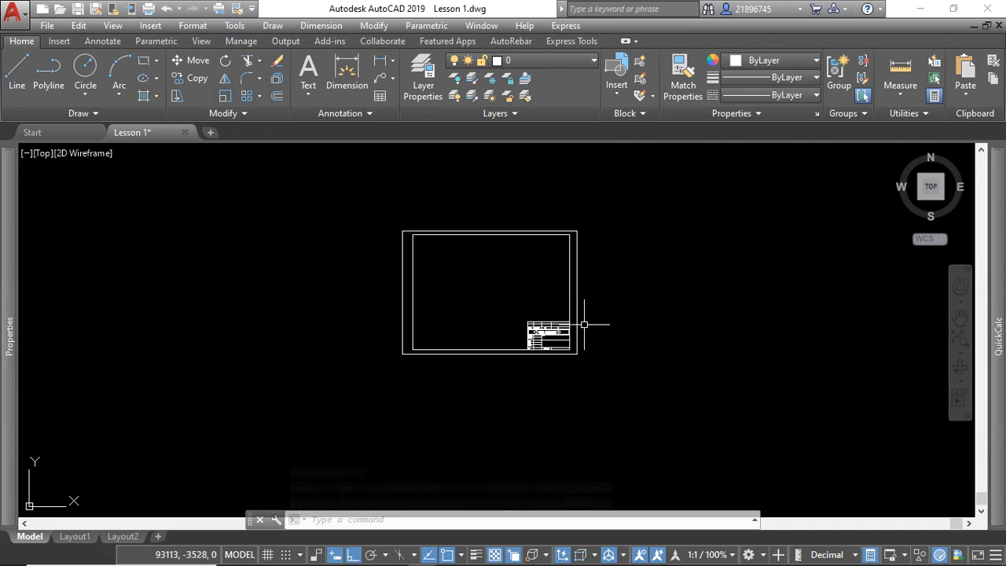
{"action": "left_click", "coordinate": [526, 282]}
{"action": "left_click", "coordinate": [493, 275]}
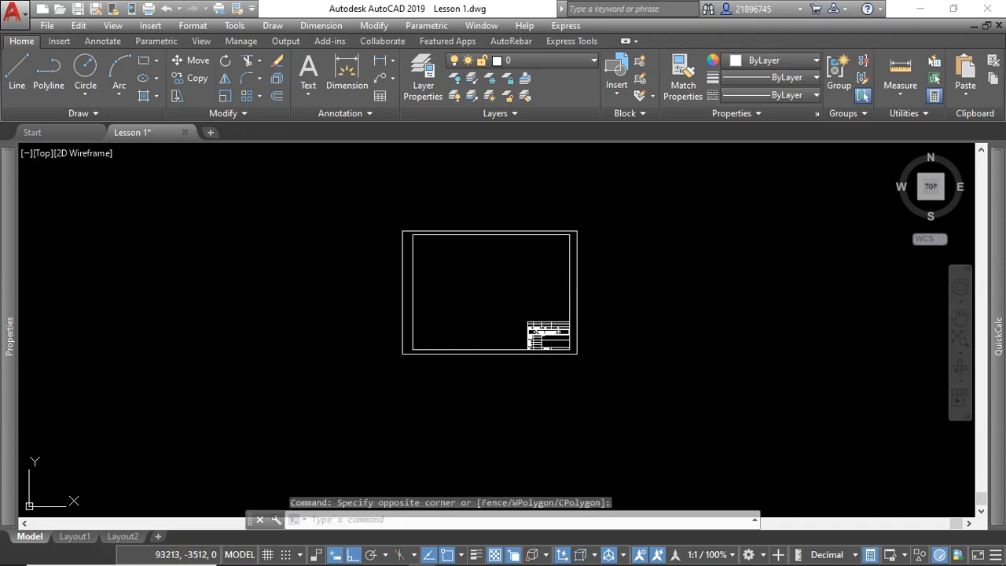
{"action": "left_click", "coordinate": [742, 237]}
{"action": "left_click", "coordinate": [600, 286]}
{"action": "scroll", "coordinate": [590, 296], "scroll_direction": "up", "scroll_amount": 2}
{"action": "left_click", "coordinate": [670, 338]}
{"action": "left_click", "coordinate": [634, 296]}
{"action": "left_click", "coordinate": [500, 285]}
{"action": "left_click", "coordinate": [476, 273]}
{"action": "scroll", "coordinate": [463, 290], "scroll_direction": "down", "scroll_amount": 2}
{"action": "left_click", "coordinate": [611, 270]}
{"action": "left_click", "coordinate": [562, 233]}
{"action": "left_click", "coordinate": [404, 194]}
{"action": "left_click", "coordinate": [402, 194]}
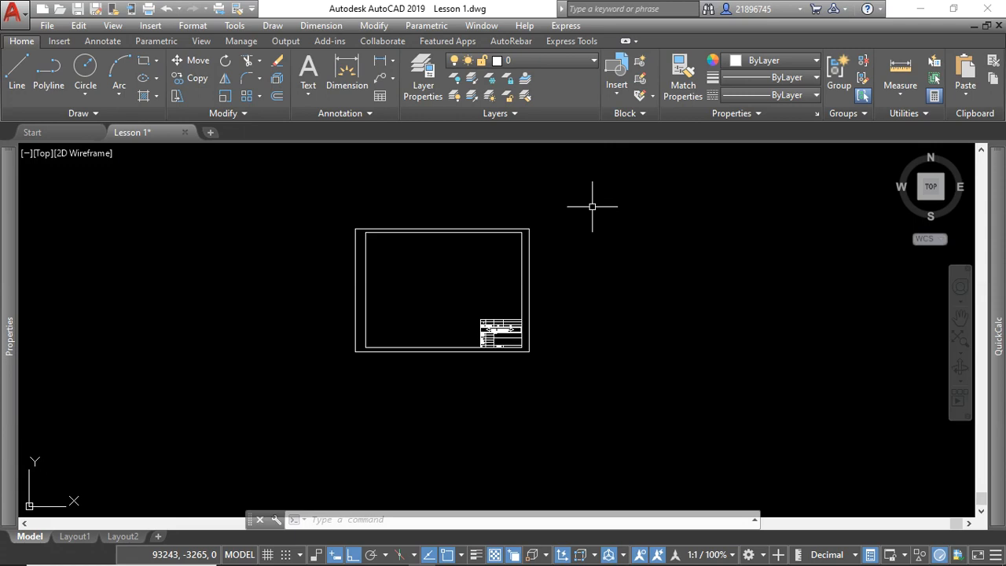
{"action": "left_click", "coordinate": [629, 215]}
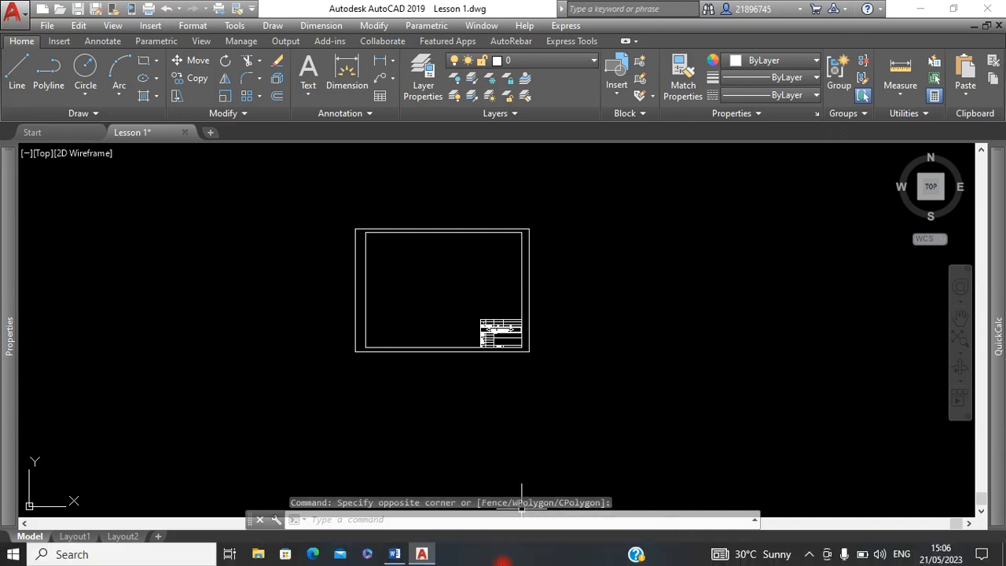
Switch to the Word document to read the list of lesson topics, and return to the AutoCAD drawing.
{"action": "left_click", "coordinate": [402, 556]}
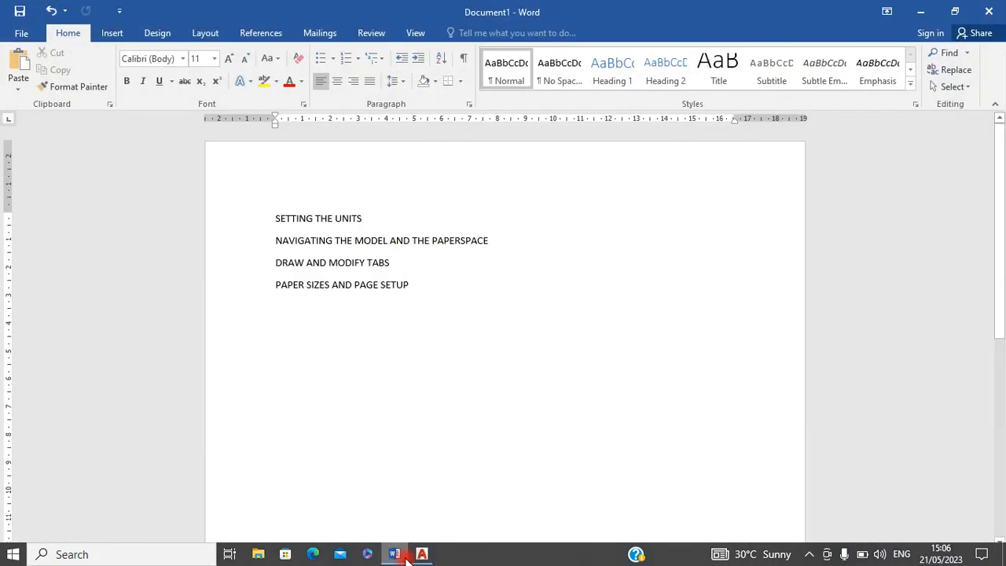
{"action": "left_click", "coordinate": [918, 12]}
{"action": "left_click", "coordinate": [618, 252]}
{"action": "left_click", "coordinate": [607, 242]}
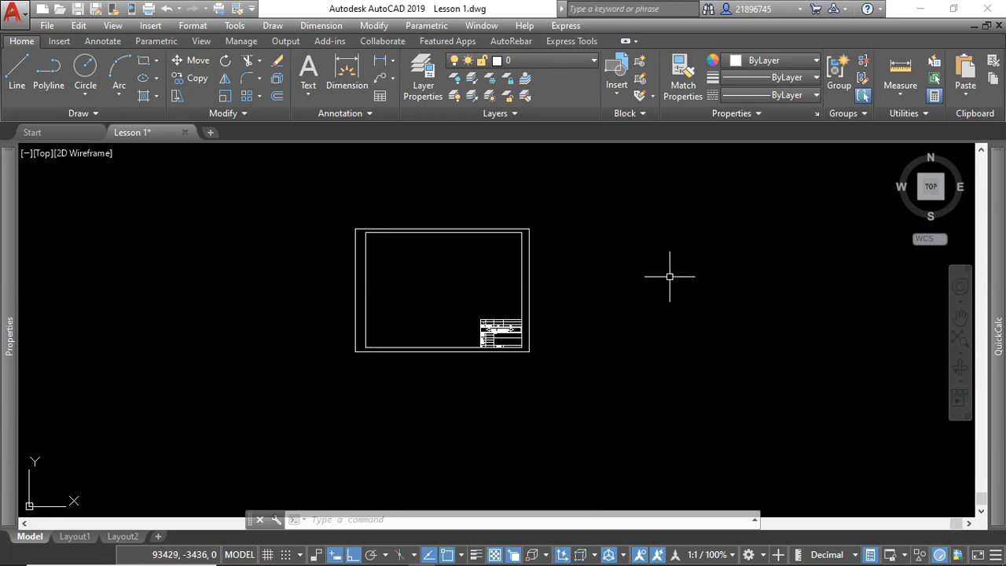
{"action": "left_click", "coordinate": [675, 241]}
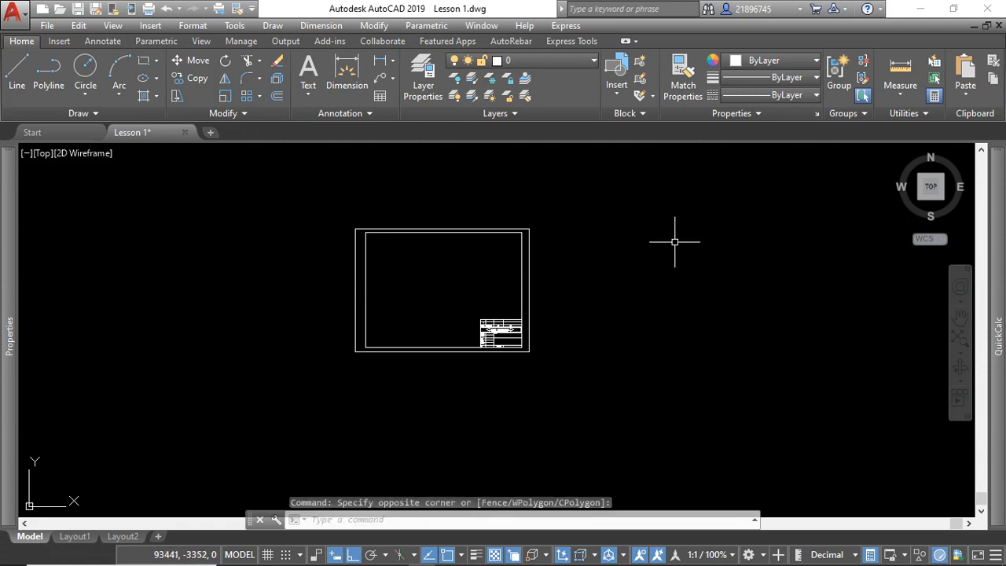
Switch from model space to the Layout1 paper space and view its sheet up close.
{"action": "left_click", "coordinate": [77, 529]}
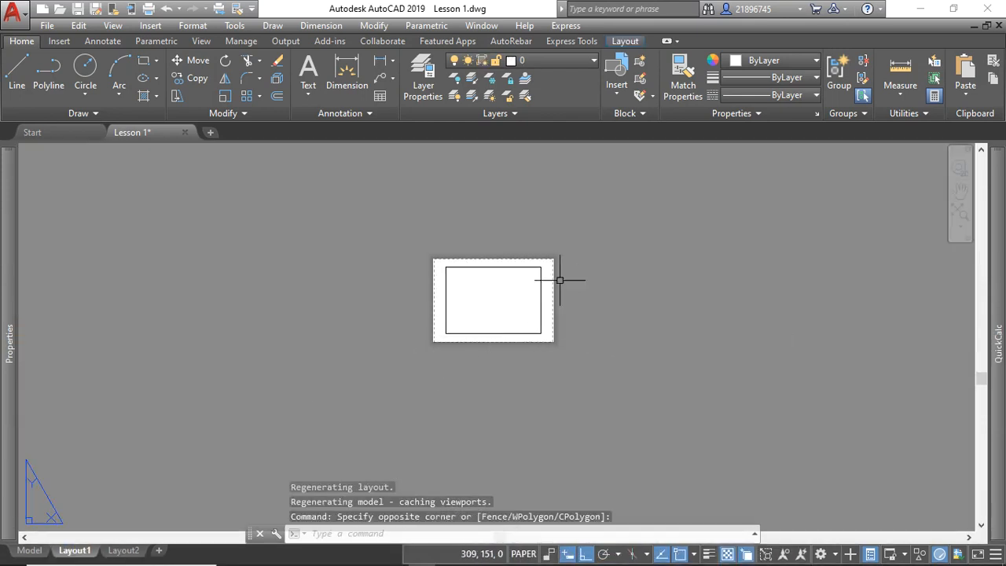
{"action": "scroll", "coordinate": [560, 280], "scroll_direction": "up", "scroll_amount": 3}
{"action": "scroll", "coordinate": [603, 297], "scroll_direction": "up", "scroll_amount": 1}
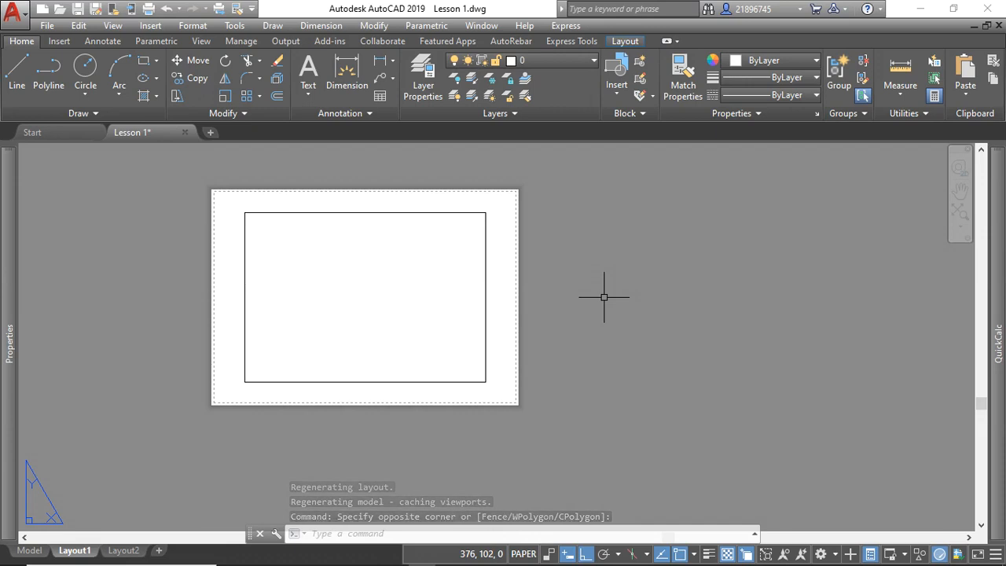
{"action": "left_click", "coordinate": [621, 279]}
{"action": "left_click", "coordinate": [636, 274]}
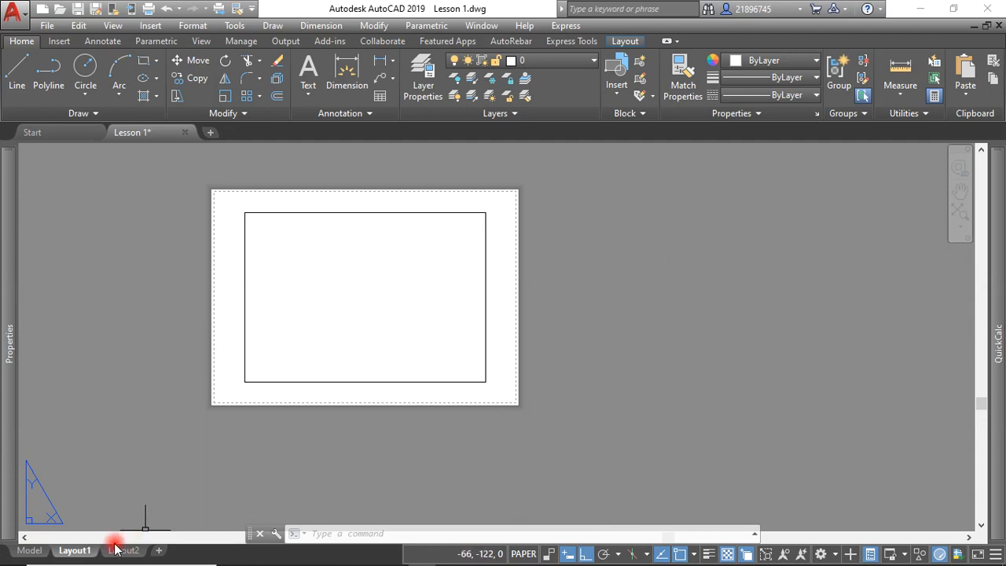
Open Layout1's page setup for modification and set its plotter to DWG To PDF.pc3.
{"action": "mouse_move", "coordinate": [82, 552]}
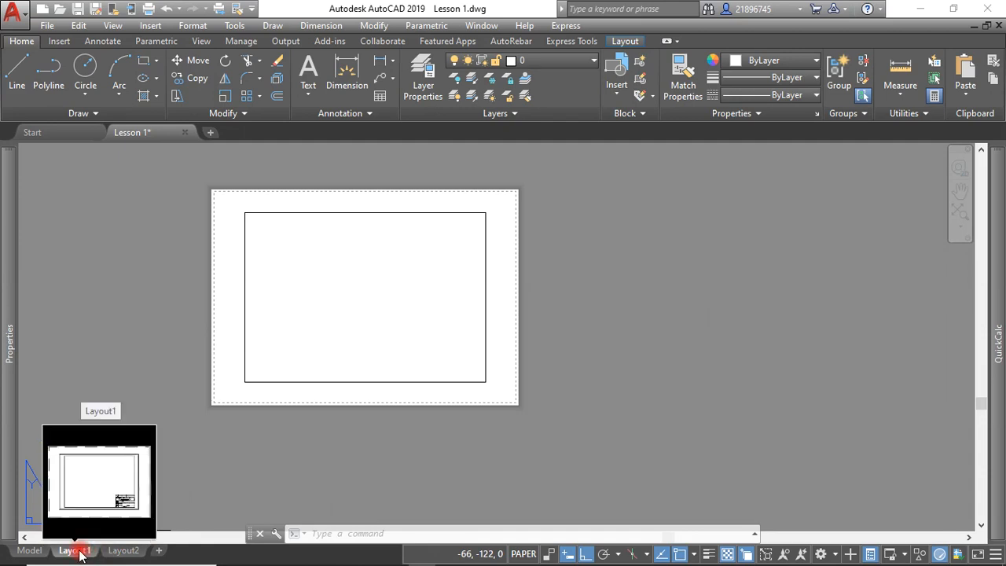
{"action": "right_click", "coordinate": [81, 552]}
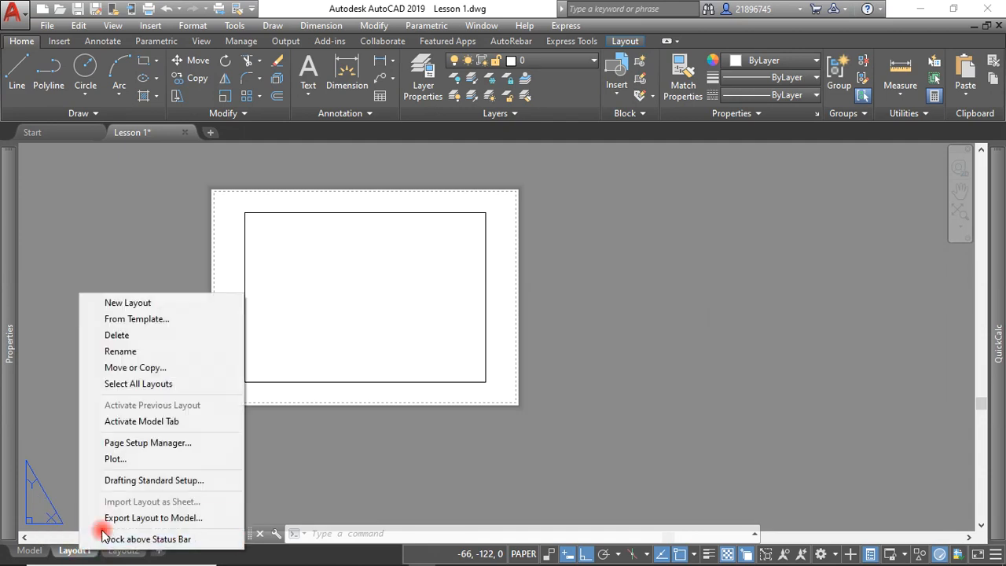
{"action": "left_click", "coordinate": [149, 444]}
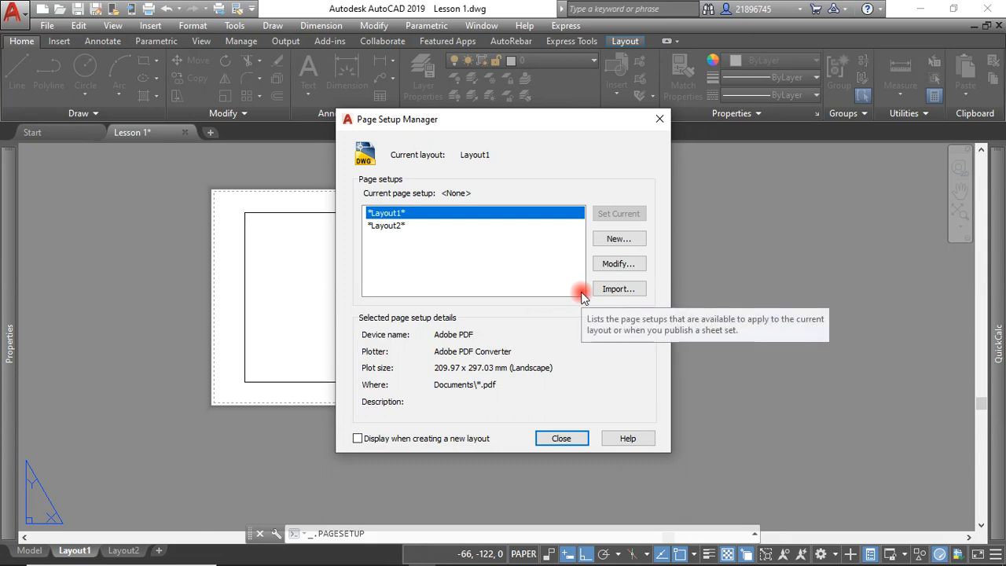
{"action": "left_click", "coordinate": [619, 264]}
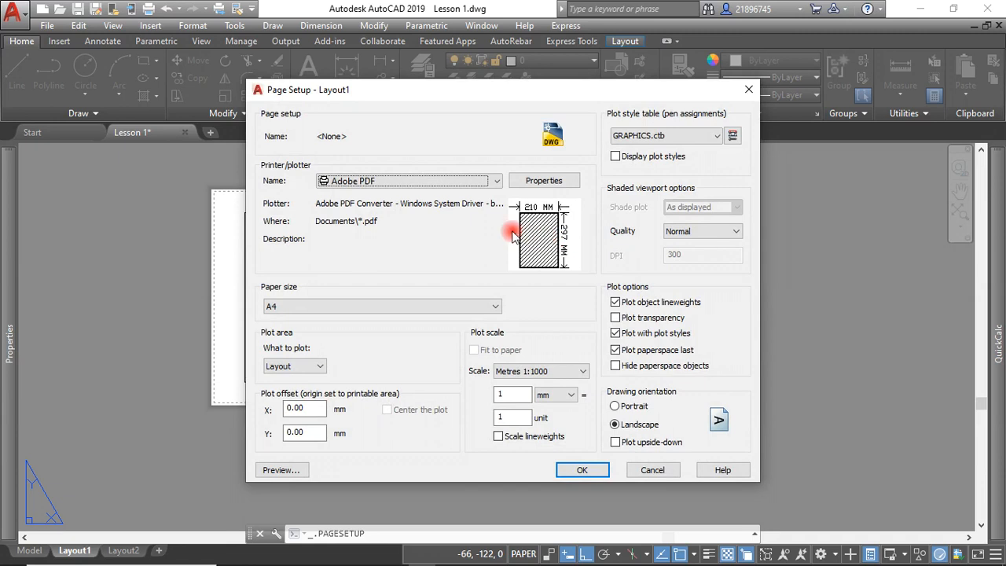
{"action": "left_click", "coordinate": [429, 181]}
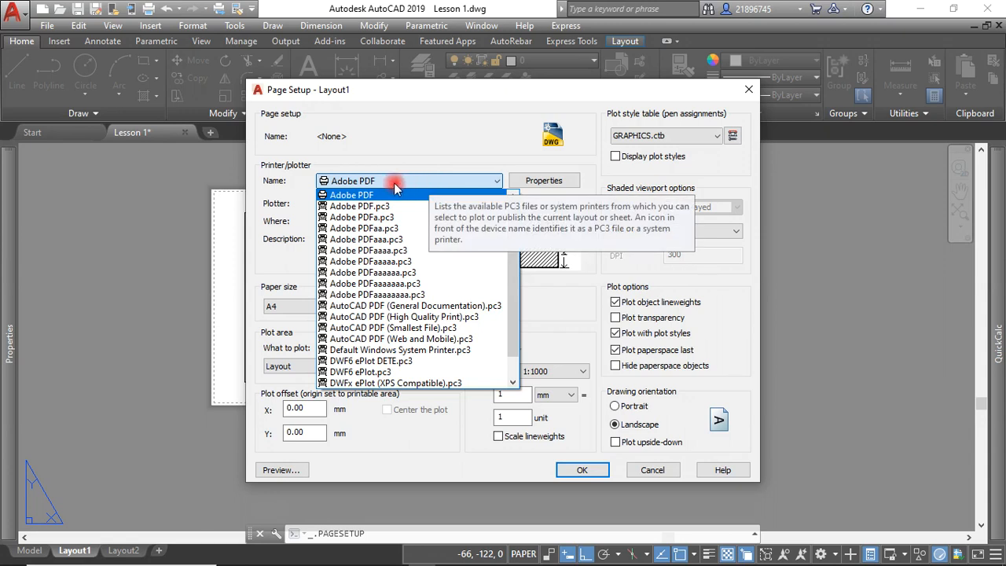
{"action": "scroll", "coordinate": [515, 244], "scroll_direction": "up", "scroll_amount": 2}
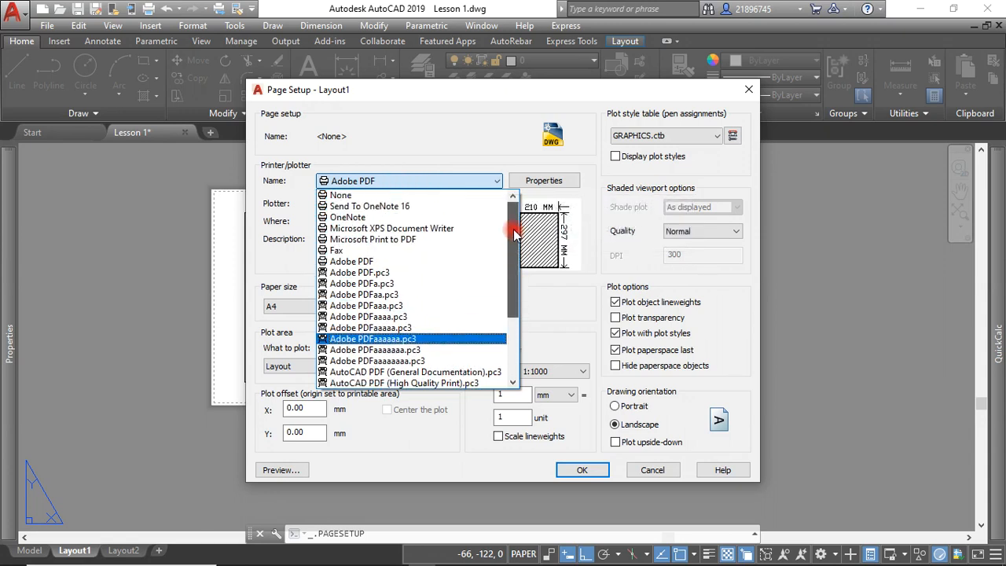
{"action": "left_click_drag", "start_coordinate": [514, 229], "coordinate": [514, 276]}
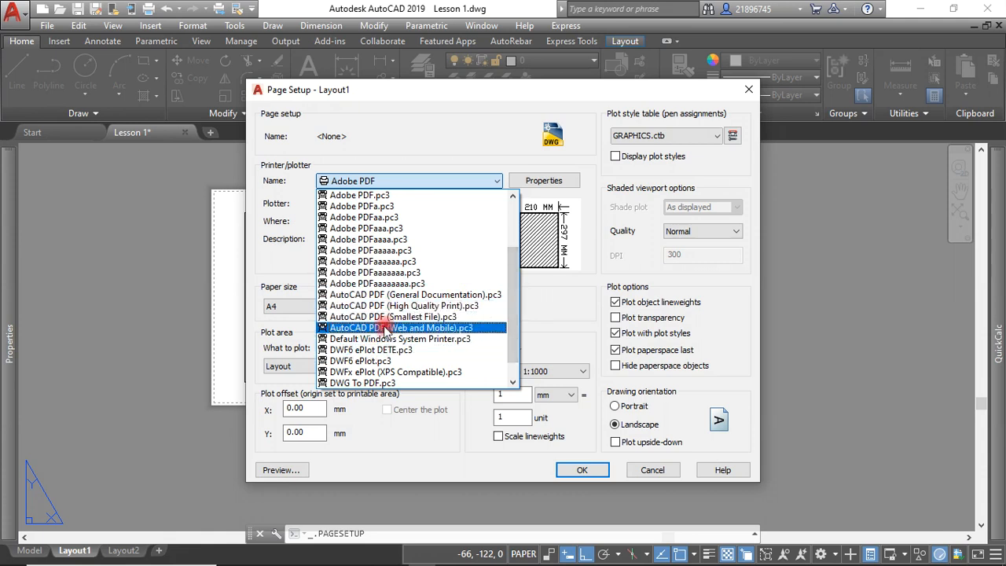
{"action": "left_click", "coordinate": [370, 384]}
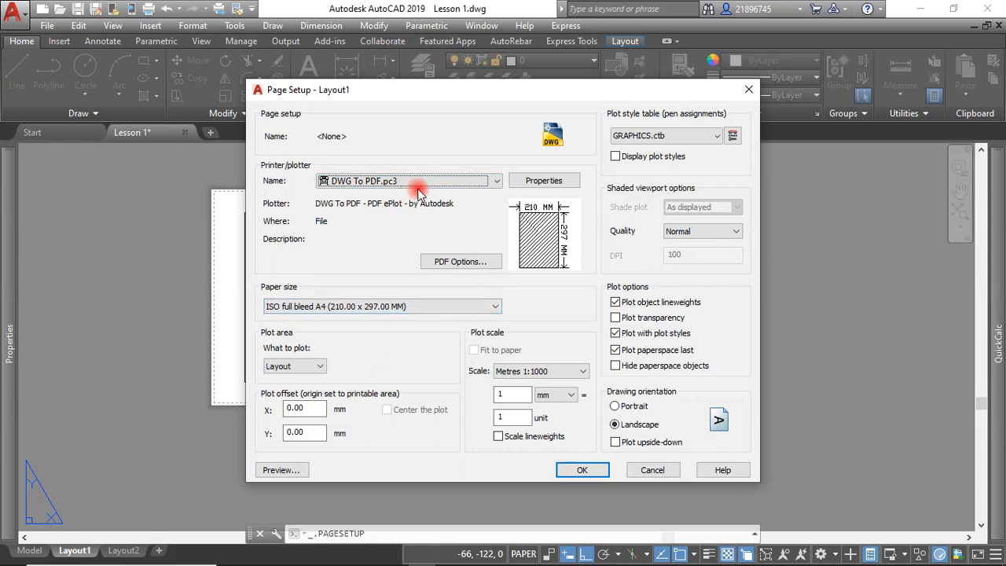
Set the paper size of Layout1 to ISO full bleed A3 (420.00 x 297.00 MM).
{"action": "left_click", "coordinate": [495, 311]}
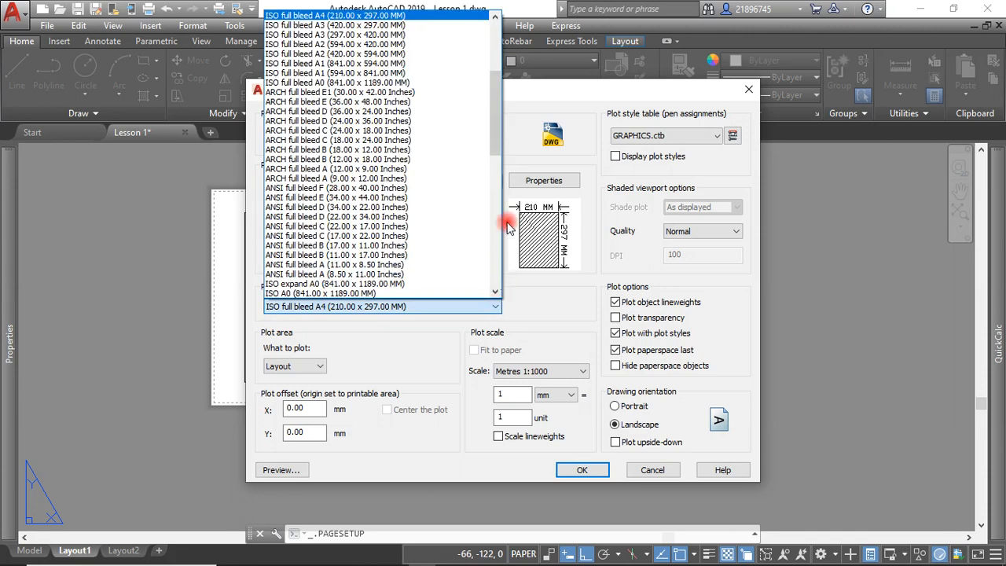
{"action": "left_click_drag", "start_coordinate": [496, 128], "coordinate": [494, 80]}
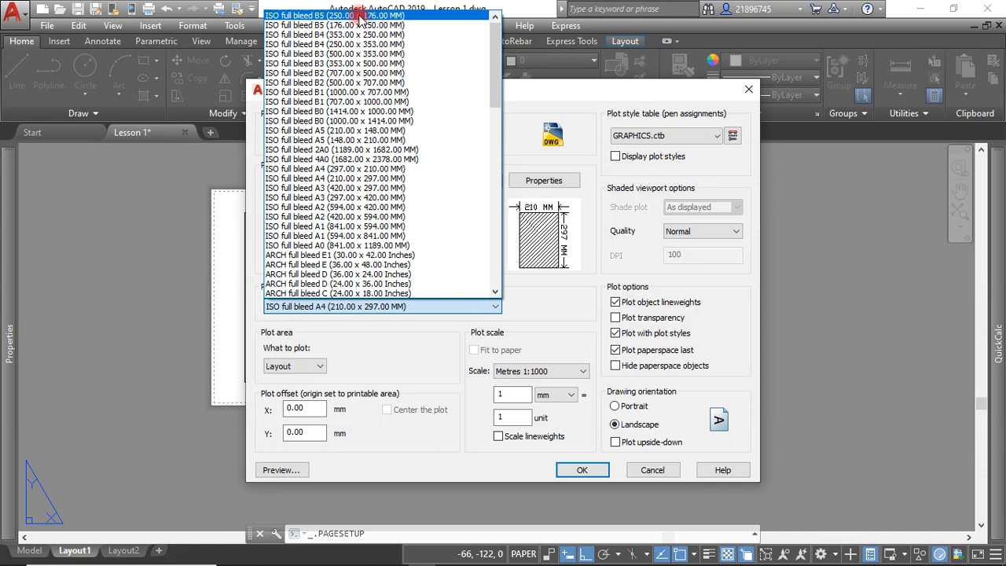
{"action": "left_click", "coordinate": [335, 188]}
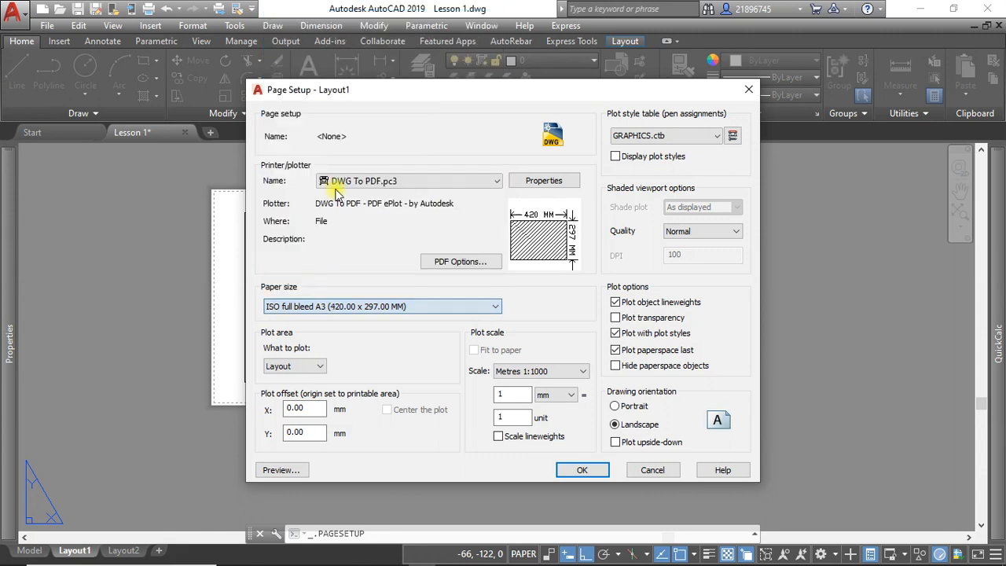
{"action": "mouse_move", "coordinate": [548, 253]}
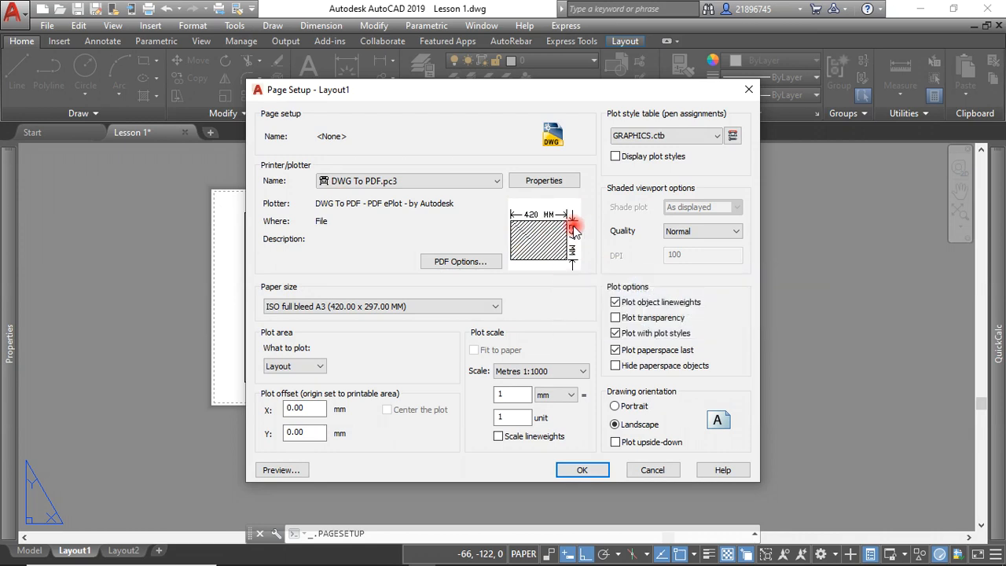
{"action": "mouse_move", "coordinate": [574, 229]}
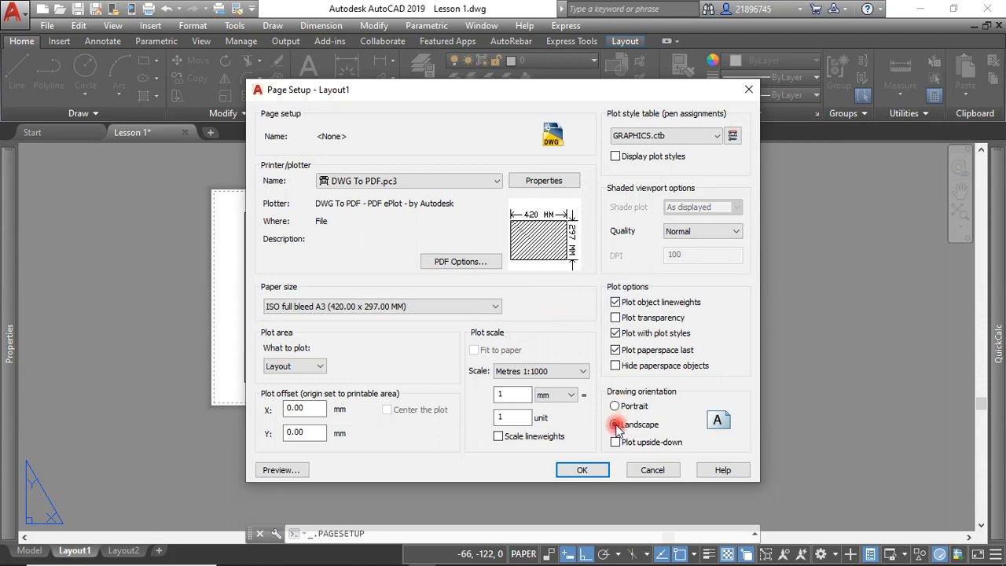
Set the plot style table to None, accept Layout1's page setup and close the Page Setup Manager.
{"action": "left_click", "coordinate": [659, 137]}
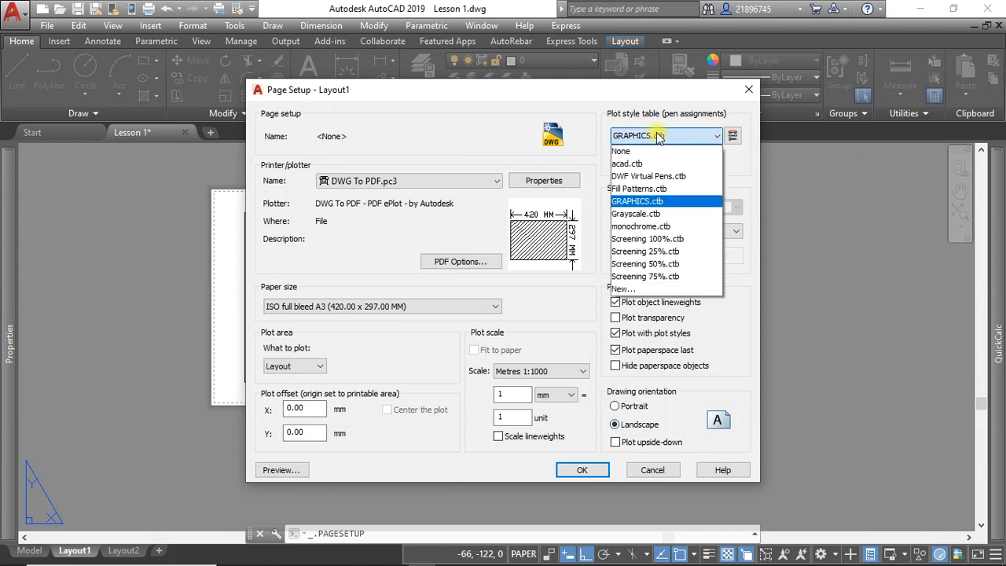
{"action": "left_click", "coordinate": [634, 151]}
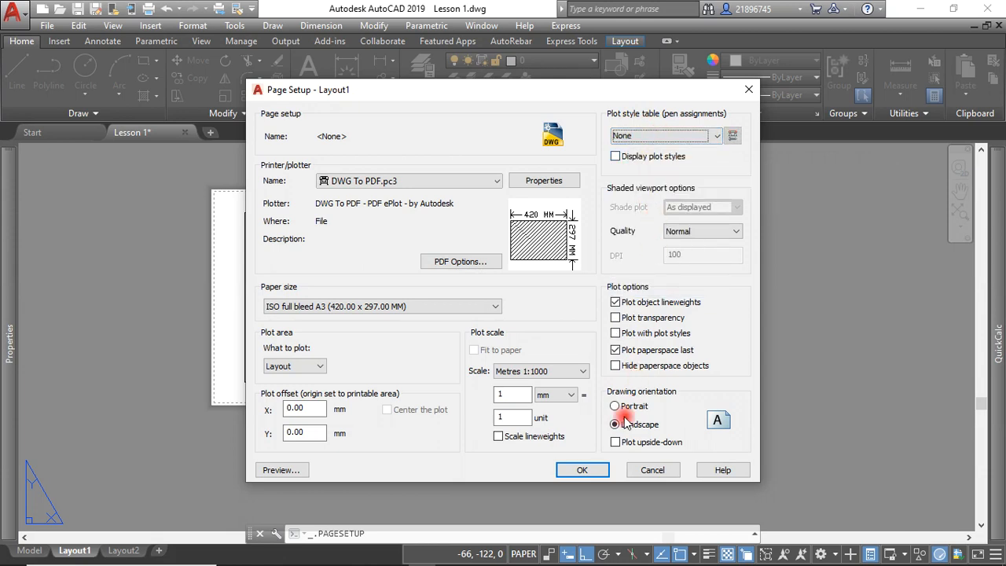
{"action": "left_click", "coordinate": [591, 470]}
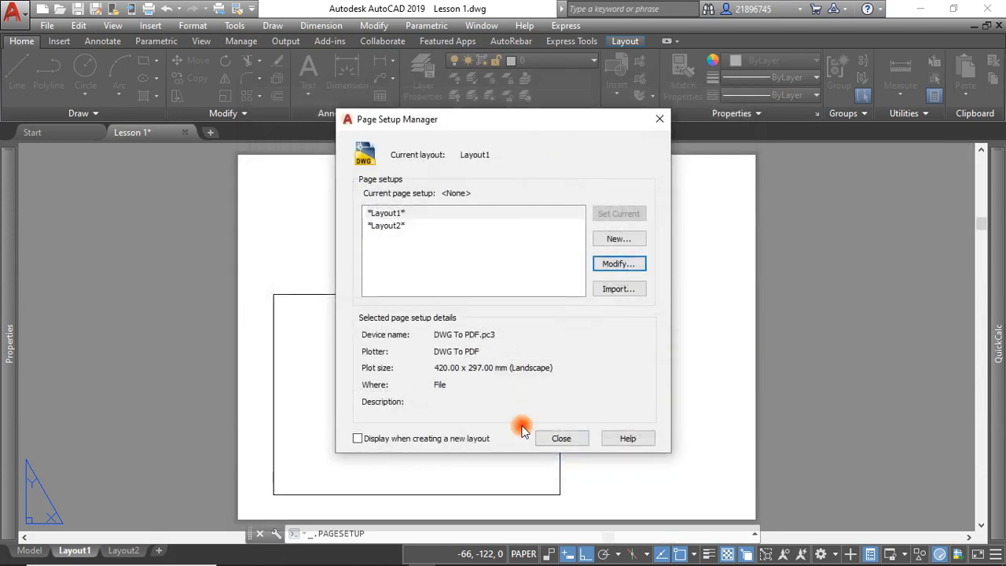
{"action": "left_click", "coordinate": [560, 439]}
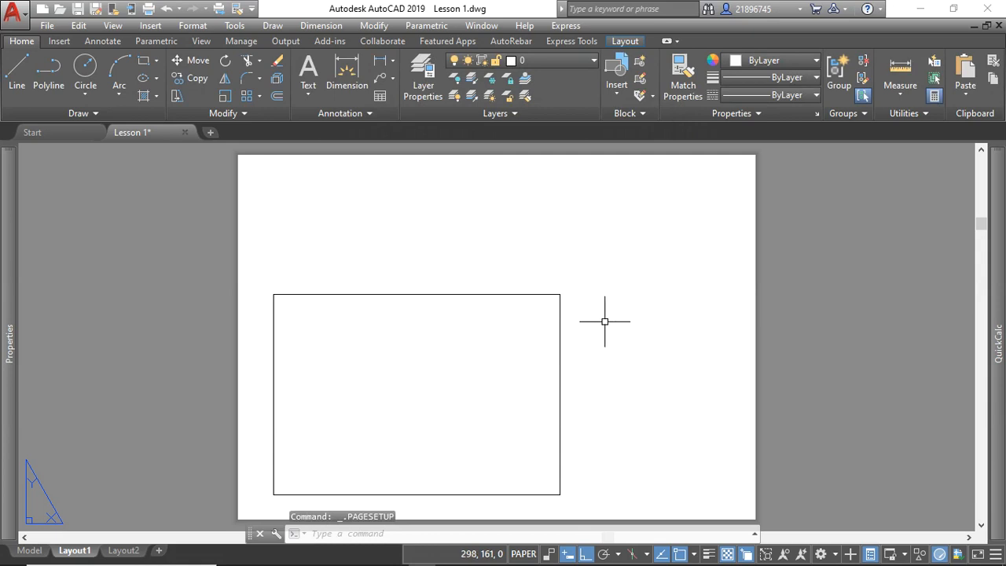
Erase the existing viewport from the Layout1 sheet and switch to model space.
{"action": "left_click", "coordinate": [583, 269]}
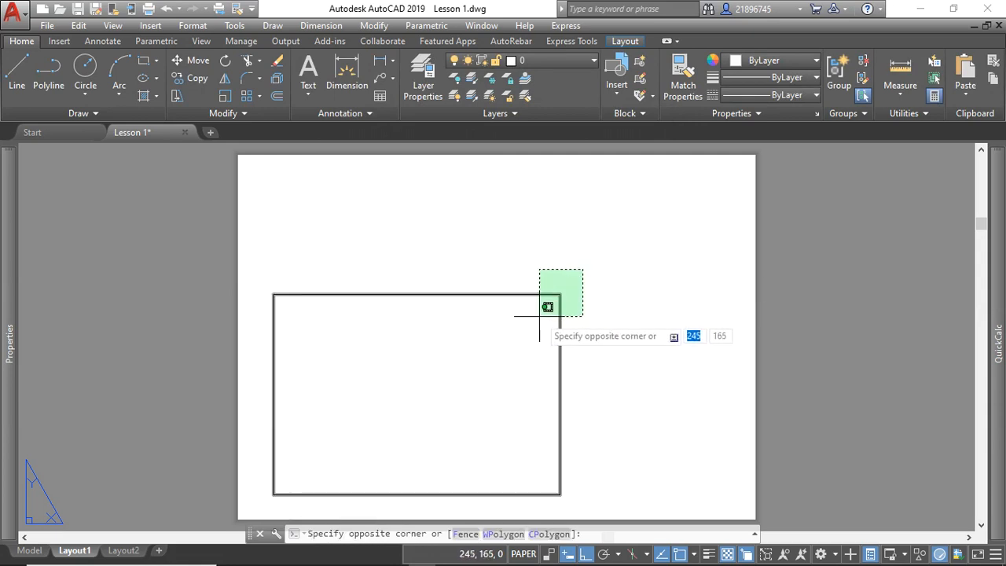
{"action": "left_click", "coordinate": [540, 316]}
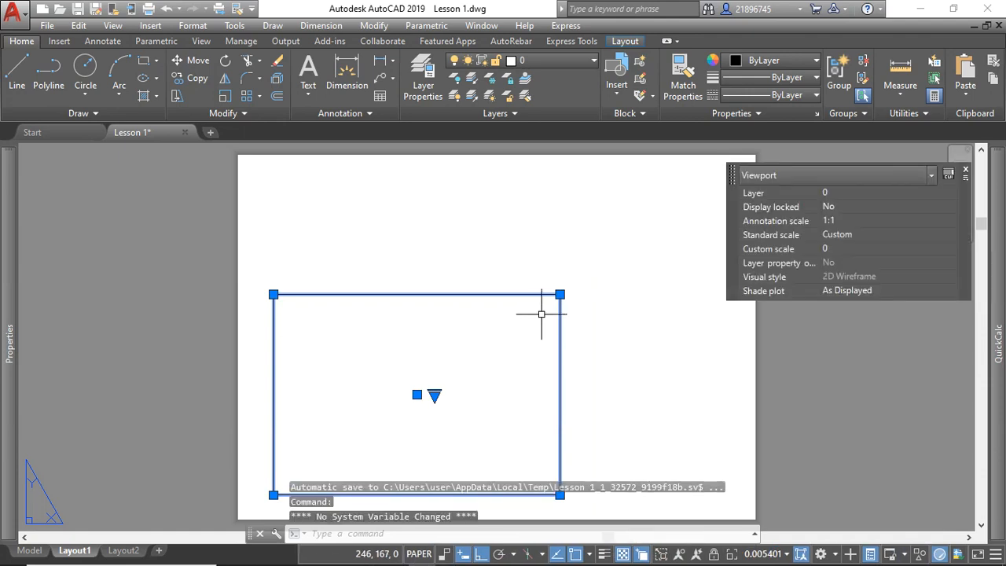
{"action": "key", "text": "Delete"}
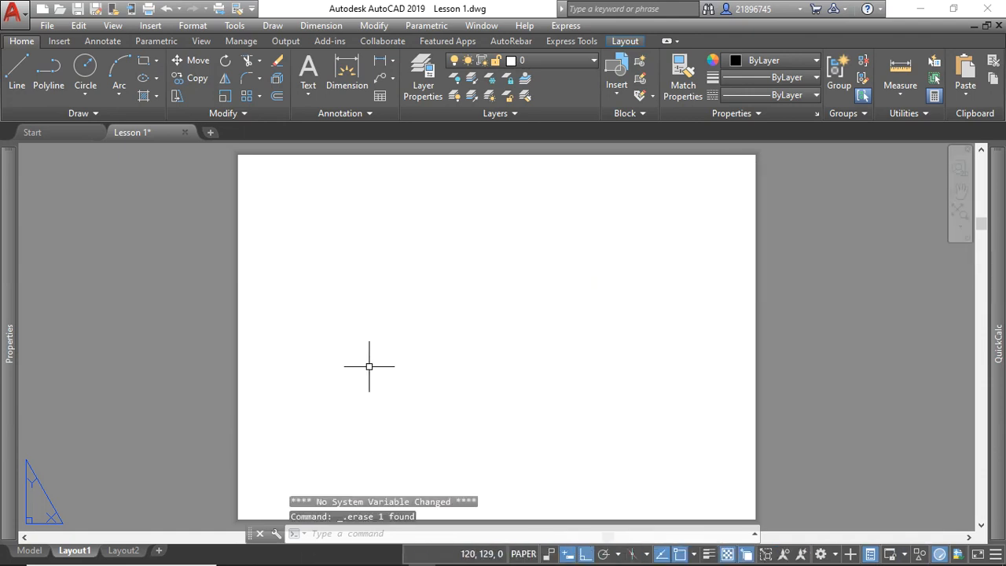
{"action": "left_click", "coordinate": [34, 553]}
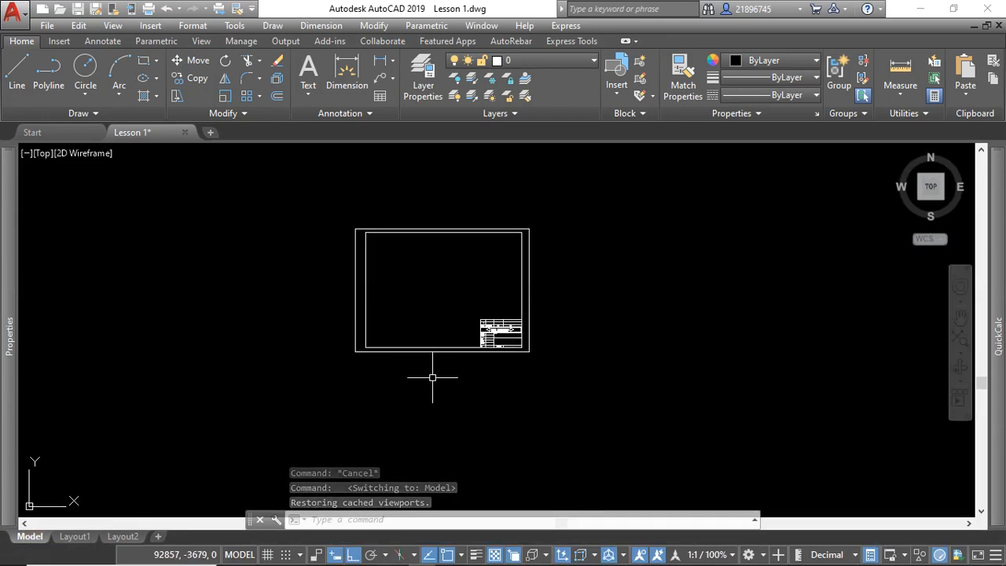
{"action": "left_click", "coordinate": [383, 62]}
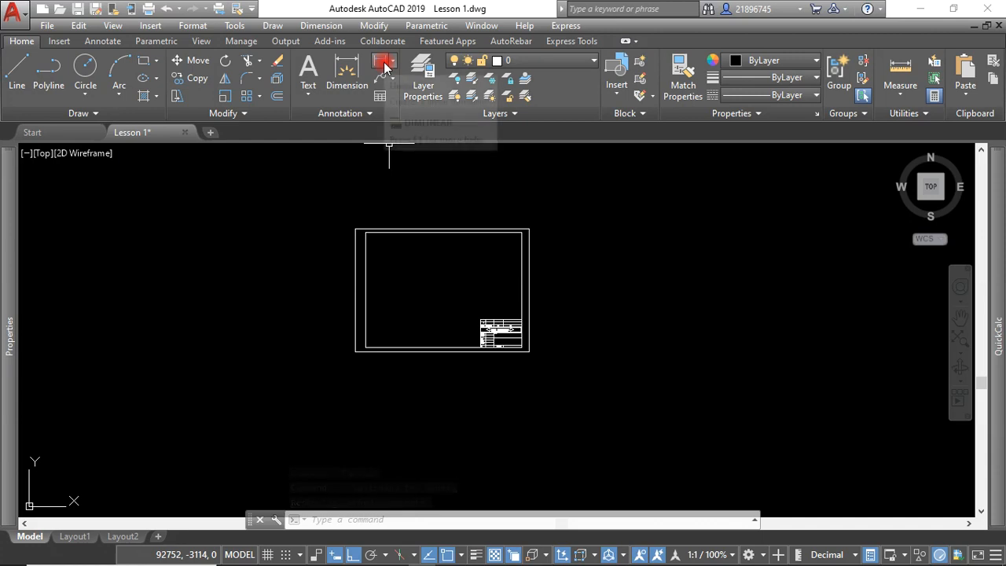
{"action": "left_click", "coordinate": [457, 229]}
{"action": "scroll", "coordinate": [457, 230], "scroll_direction": "up", "scroll_amount": 4}
{"action": "scroll", "coordinate": [456, 254], "scroll_direction": "down", "scroll_amount": 4}
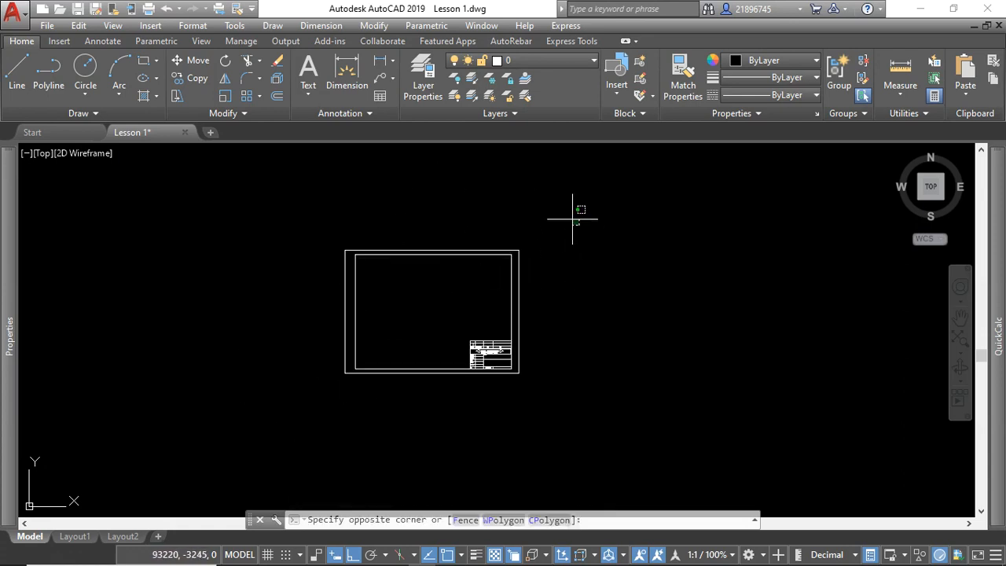
{"action": "scroll", "coordinate": [381, 258], "scroll_direction": "up", "scroll_amount": 2}
{"action": "scroll", "coordinate": [327, 210], "scroll_direction": "down", "scroll_amount": 2}
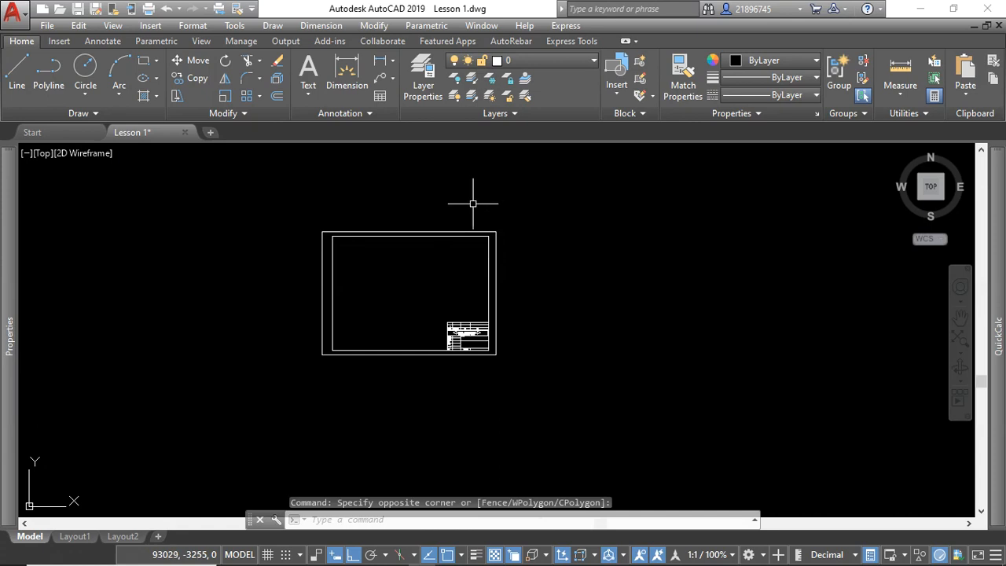
{"action": "left_click", "coordinate": [511, 190]}
{"action": "left_click", "coordinate": [505, 187]}
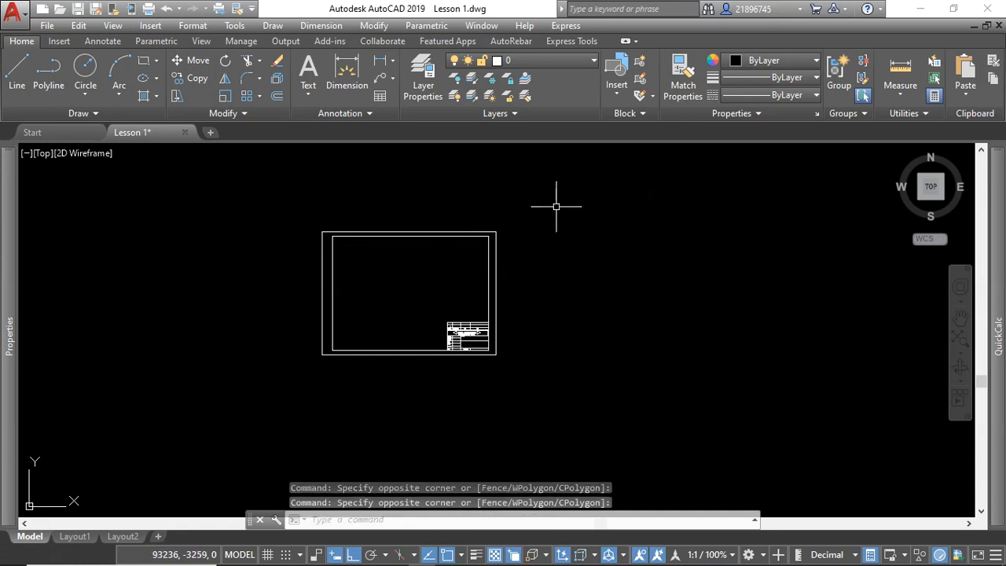
Add a linear dimension along the top edge of the title block's outer frame, just above it.
{"action": "left_click", "coordinate": [381, 61]}
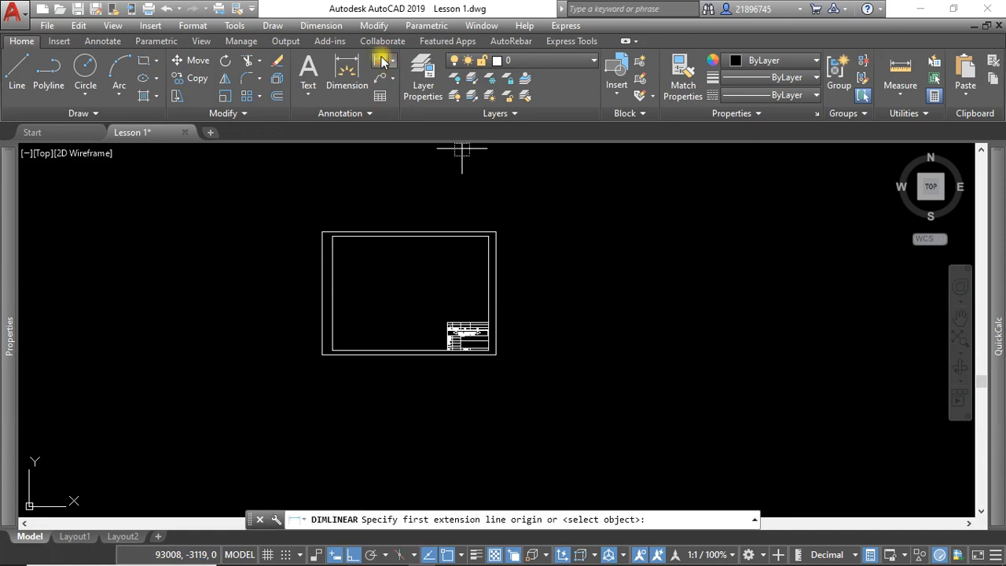
{"action": "left_click", "coordinate": [323, 232]}
{"action": "scroll", "coordinate": [487, 228], "scroll_direction": "up", "scroll_amount": 4}
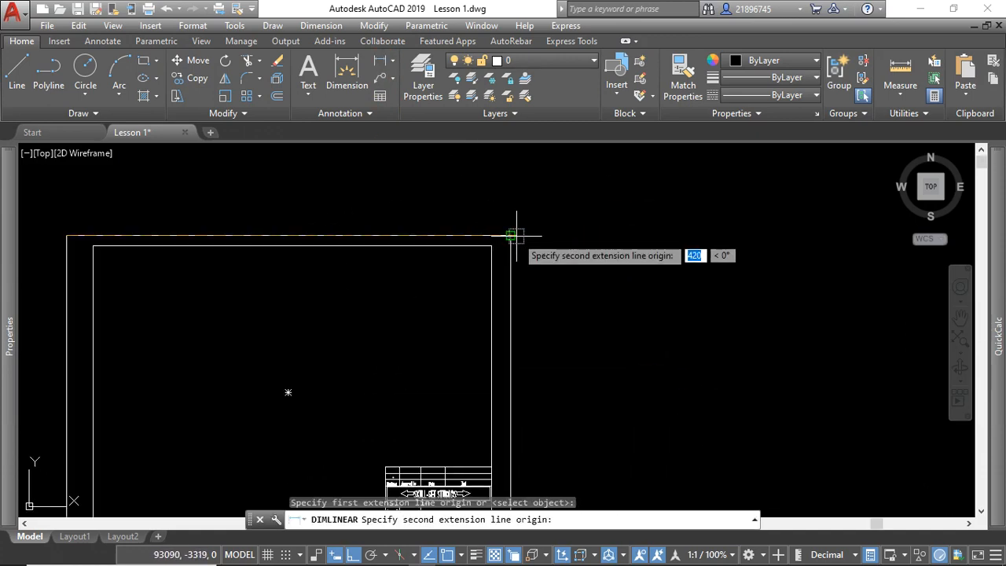
{"action": "left_click", "coordinate": [513, 235]}
{"action": "scroll", "coordinate": [292, 227], "scroll_direction": "up", "scroll_amount": 5}
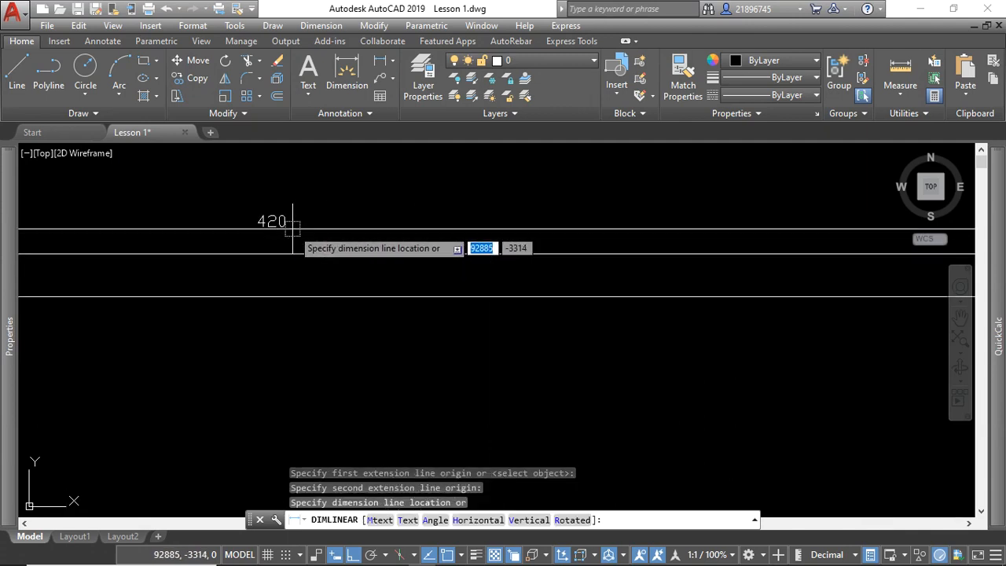
{"action": "left_click", "coordinate": [292, 227]}
{"action": "scroll", "coordinate": [507, 212], "scroll_direction": "down", "scroll_amount": 5}
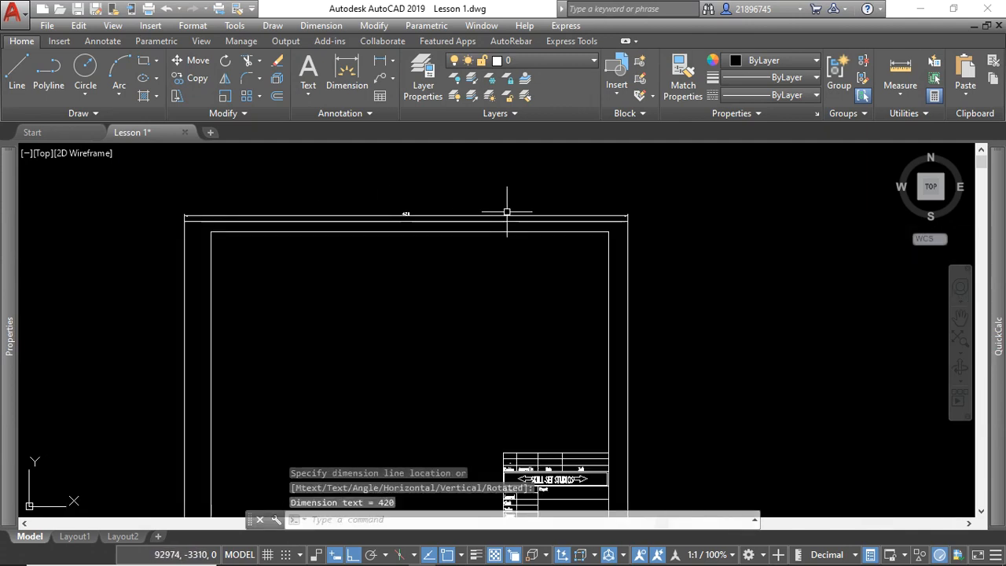
Add a vertical linear dimension to the right edge of the outer frame, placed outside it.
{"action": "left_click", "coordinate": [382, 62]}
{"action": "scroll", "coordinate": [639, 226], "scroll_direction": "up", "scroll_amount": 4}
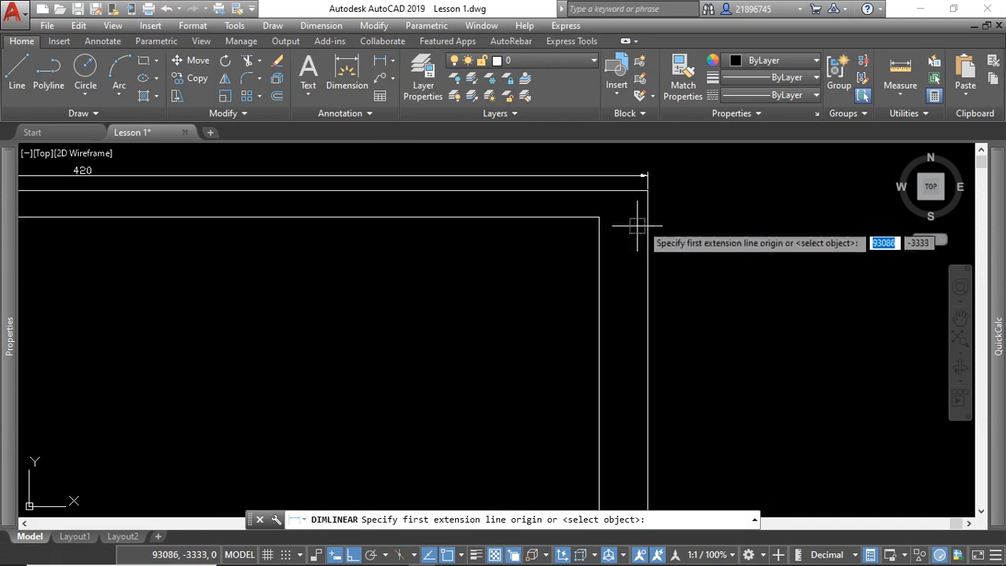
{"action": "left_click", "coordinate": [648, 190]}
{"action": "scroll", "coordinate": [652, 189], "scroll_direction": "down", "scroll_amount": 5}
{"action": "scroll", "coordinate": [661, 316], "scroll_direction": "up", "scroll_amount": 2}
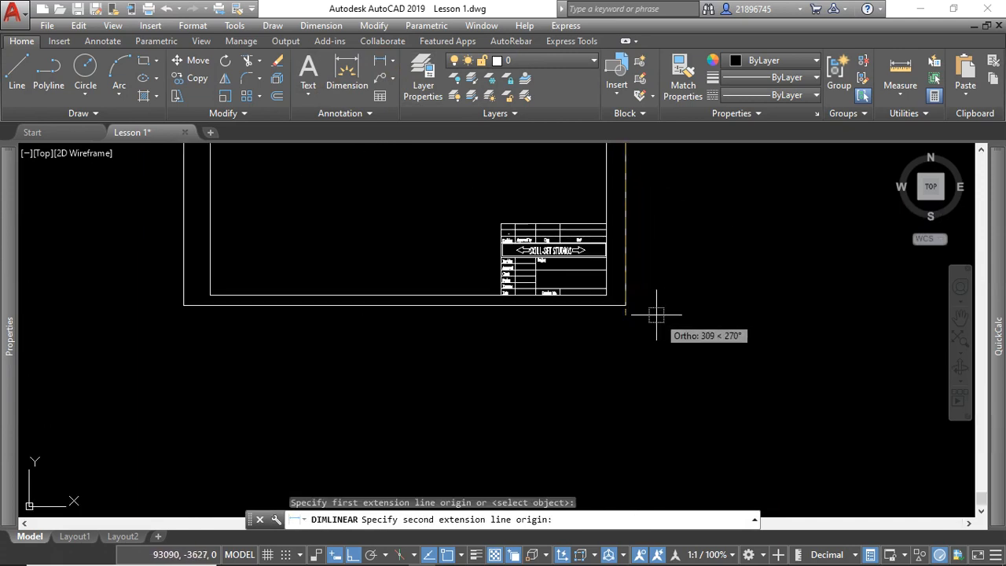
{"action": "left_click", "coordinate": [629, 308]}
{"action": "scroll", "coordinate": [606, 332], "scroll_direction": "down", "scroll_amount": 4}
{"action": "scroll", "coordinate": [639, 255], "scroll_direction": "up", "scroll_amount": 2}
{"action": "scroll", "coordinate": [638, 259], "scroll_direction": "up", "scroll_amount": 3}
{"action": "left_click", "coordinate": [609, 272]}
{"action": "scroll", "coordinate": [598, 281], "scroll_direction": "down", "scroll_amount": 5}
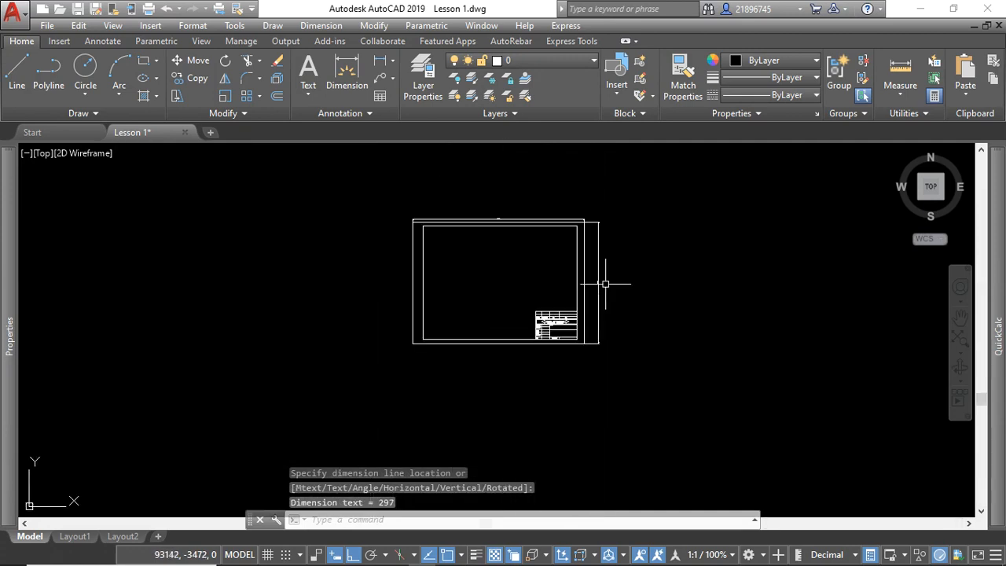
Erase the width and height dimensions from the outer frame.
{"action": "scroll", "coordinate": [611, 286], "scroll_direction": "up", "scroll_amount": 5}
{"action": "left_click", "coordinate": [620, 215]}
{"action": "left_click", "coordinate": [606, 244]}
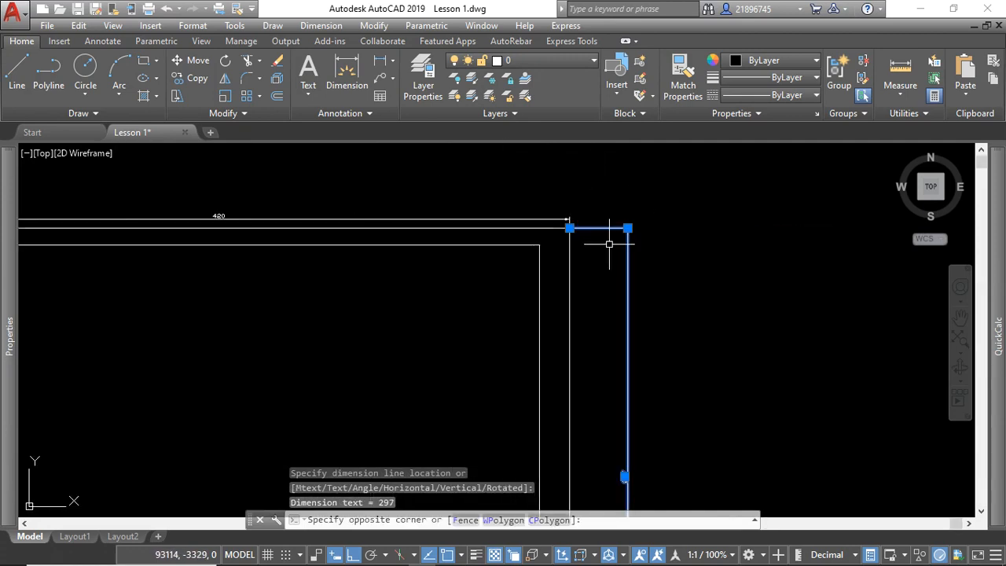
{"action": "scroll", "coordinate": [583, 208], "scroll_direction": "up", "scroll_amount": 2}
{"action": "left_click", "coordinate": [583, 208]}
{"action": "left_click", "coordinate": [550, 229]}
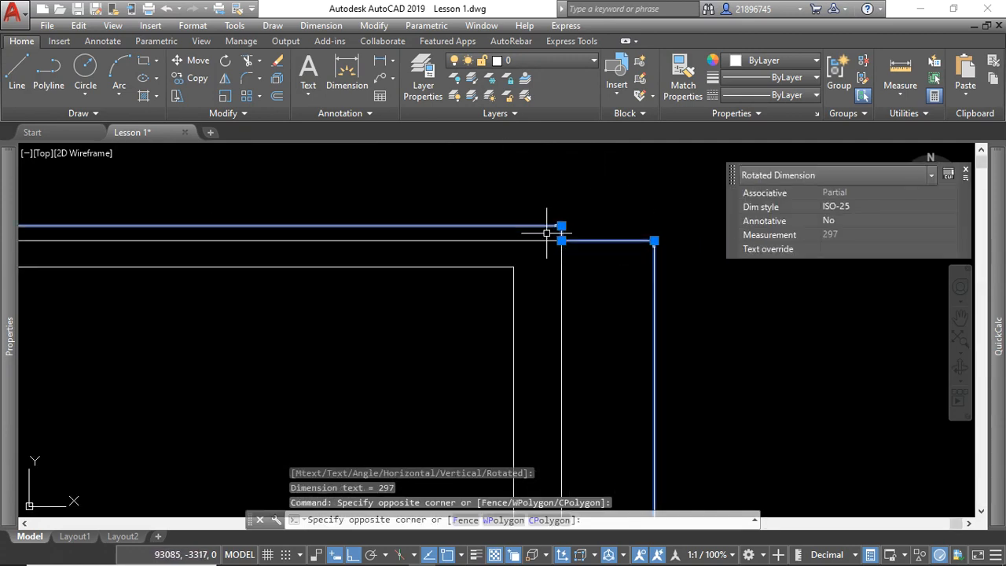
{"action": "key", "text": "Delete"}
{"action": "scroll", "coordinate": [550, 236], "scroll_direction": "down", "scroll_amount": 5}
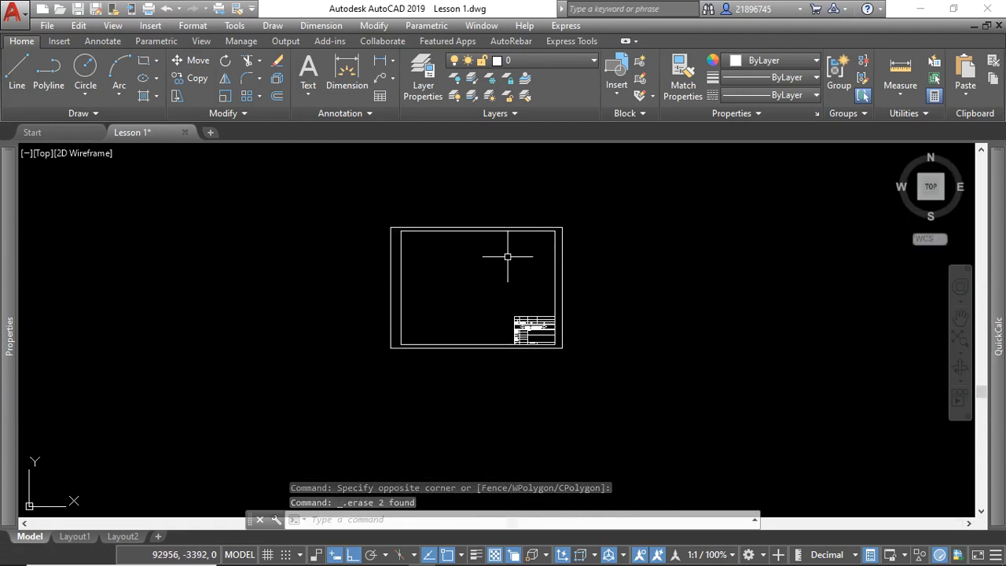
Copy the whole title block drawing to the clipboard with the outer frame's lower-left corner as base point.
{"action": "left_click", "coordinate": [606, 378]}
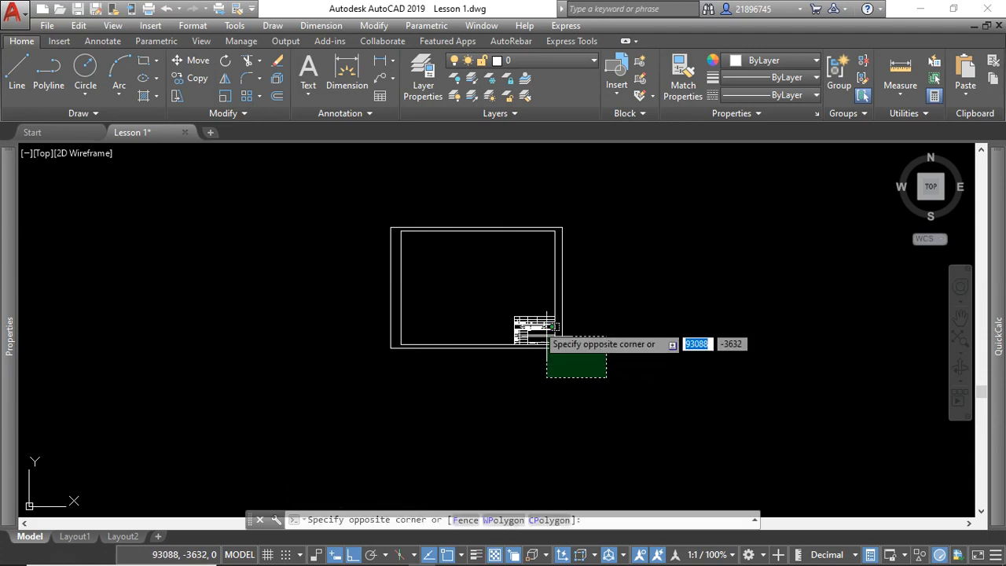
{"action": "left_click", "coordinate": [310, 182]}
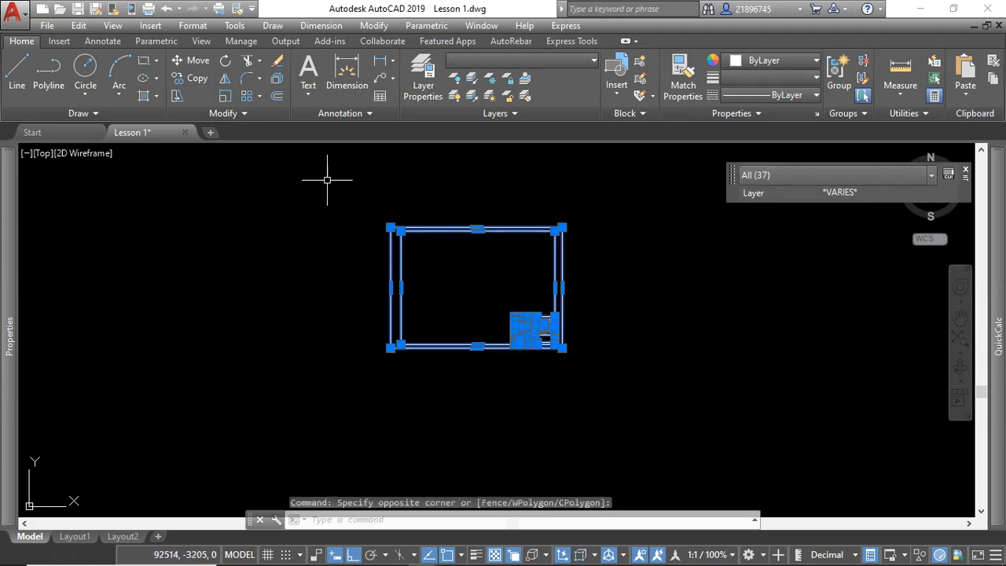
{"action": "right_click", "coordinate": [345, 175]}
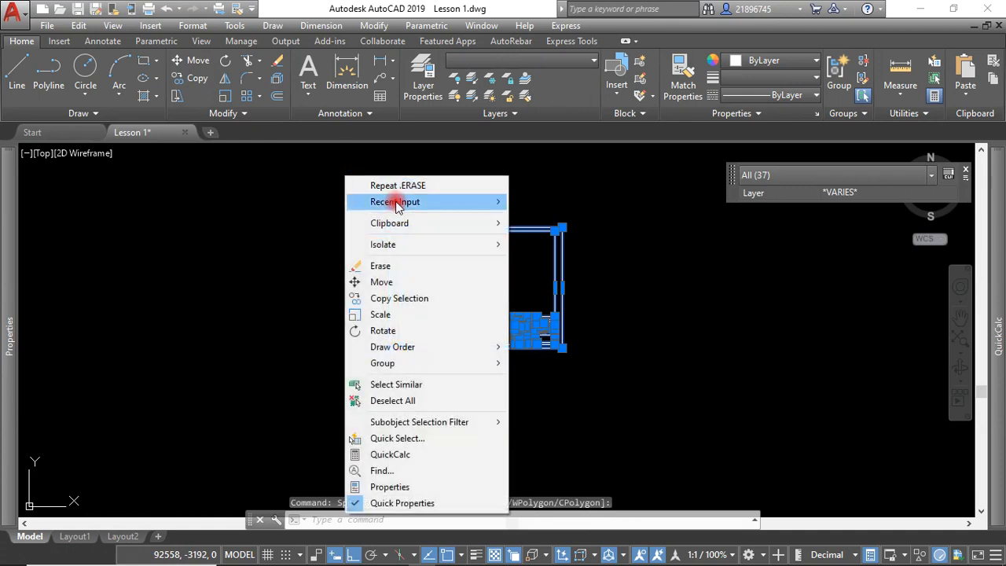
{"action": "mouse_move", "coordinate": [404, 223]}
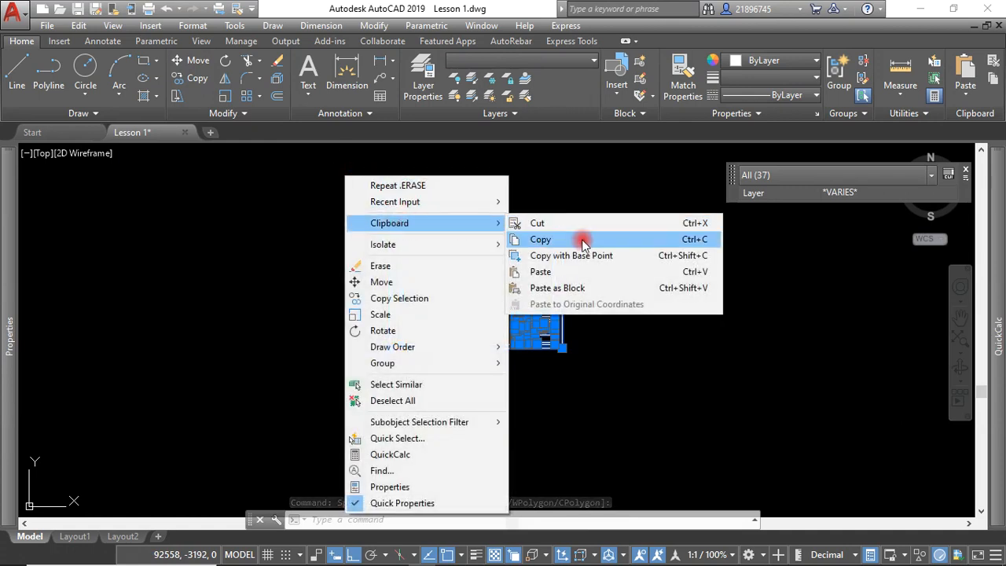
{"action": "left_click", "coordinate": [554, 258]}
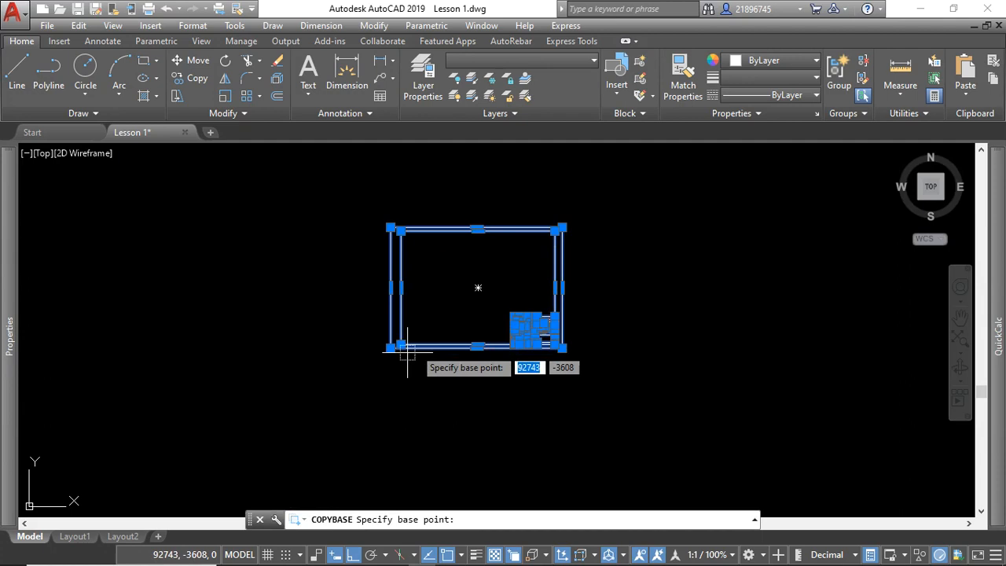
{"action": "scroll", "coordinate": [404, 348], "scroll_direction": "up", "scroll_amount": 3}
{"action": "left_click", "coordinate": [386, 334]}
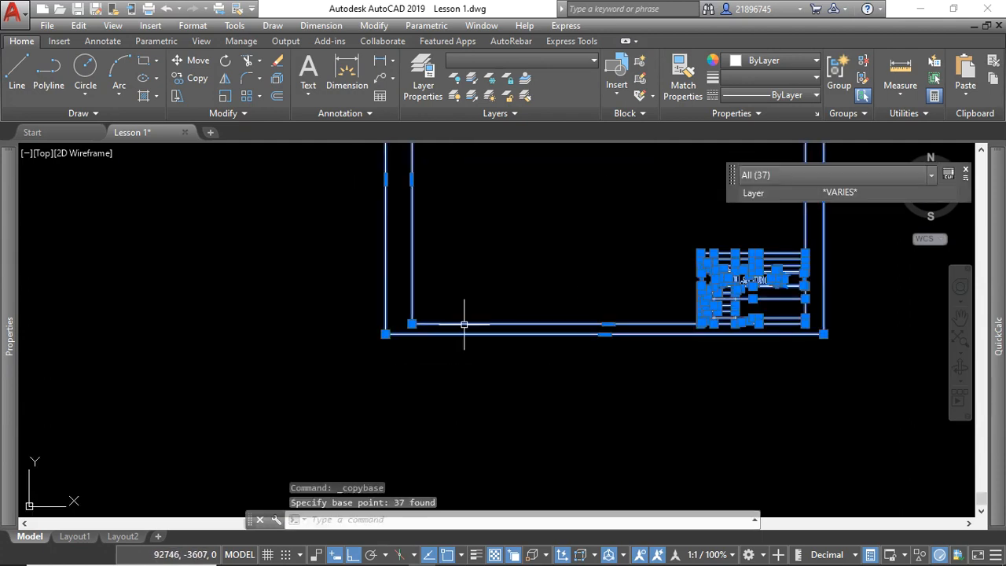
Paste the title block onto the Layout1 sheet, inserting it at the paper's lower-left corner.
{"action": "left_click", "coordinate": [76, 537]}
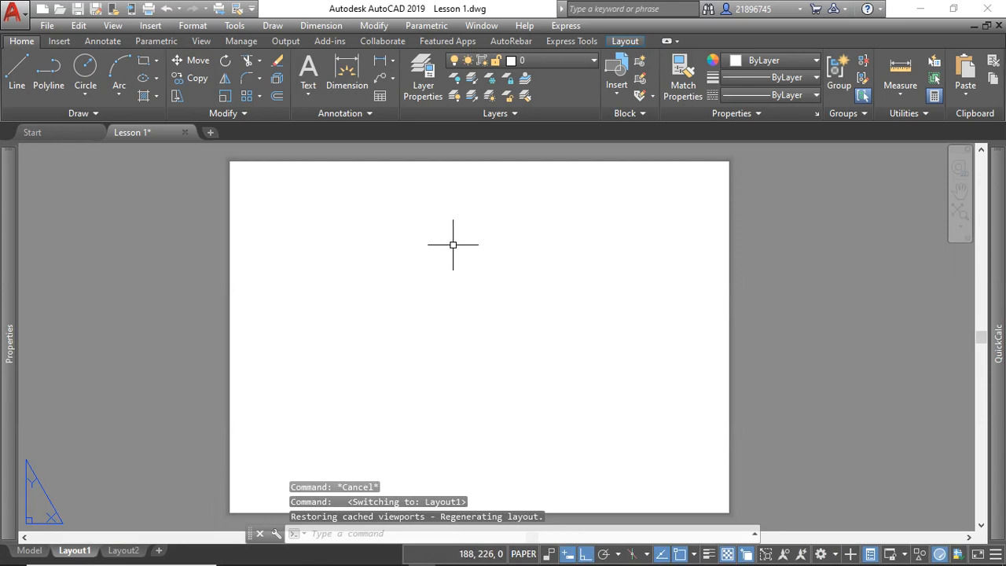
{"action": "right_click", "coordinate": [452, 244]}
{"action": "mouse_move", "coordinate": [574, 293]}
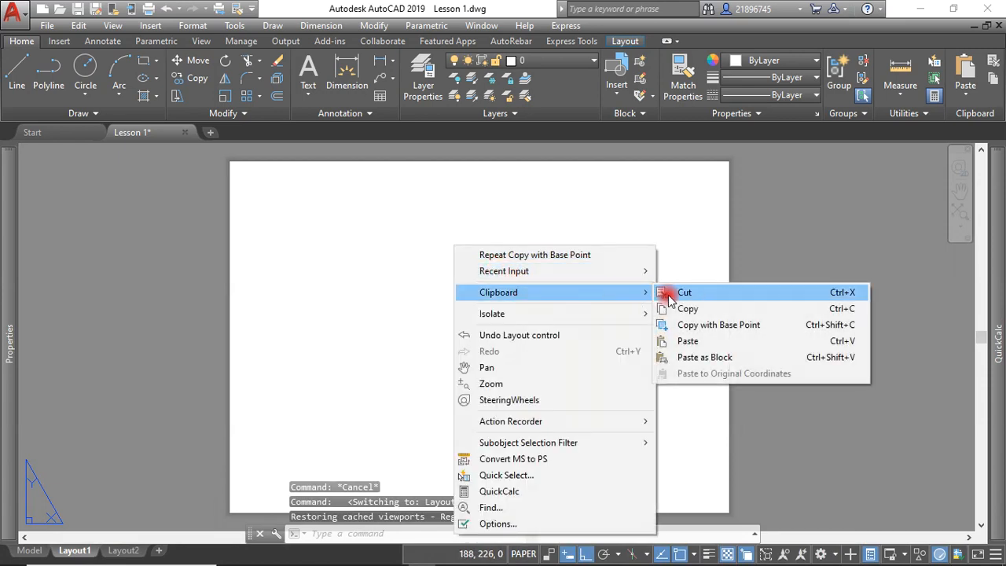
{"action": "left_click", "coordinate": [688, 340]}
{"action": "scroll", "coordinate": [660, 275], "scroll_direction": "down", "scroll_amount": 4}
{"action": "scroll", "coordinate": [539, 370], "scroll_direction": "up", "scroll_amount": 4}
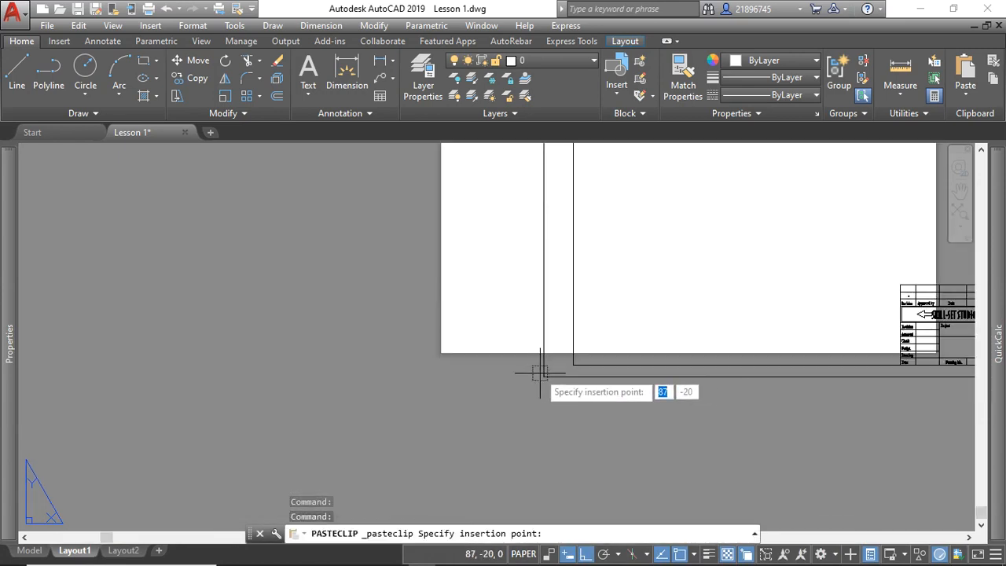
{"action": "left_click", "coordinate": [441, 353]}
{"action": "scroll", "coordinate": [362, 389], "scroll_direction": "down", "scroll_amount": 4}
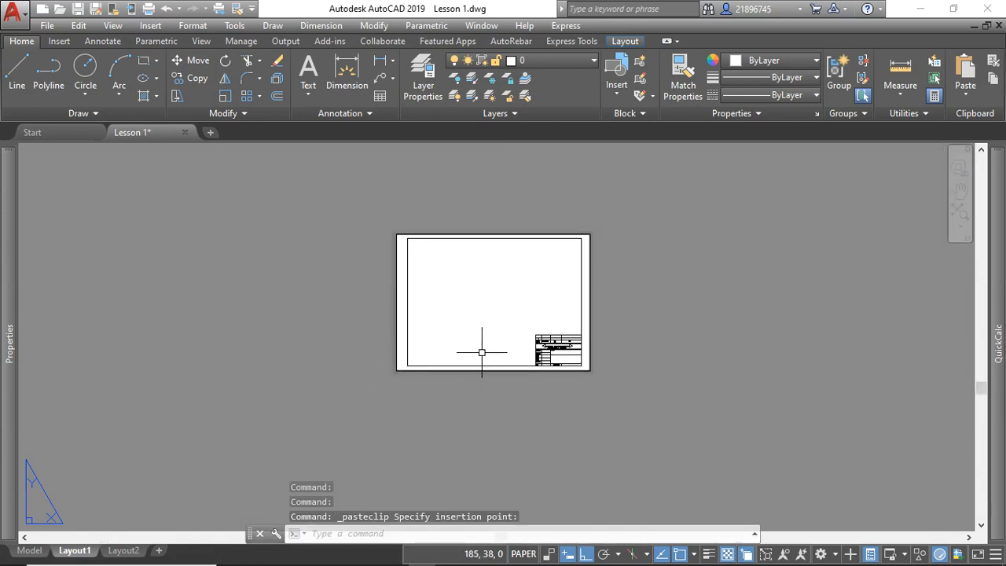
Examine how the pasted frame's edges and upper corners line up with the edges of the Layout1 paper.
{"action": "scroll", "coordinate": [486, 349], "scroll_direction": "up", "scroll_amount": 5}
{"action": "scroll", "coordinate": [445, 243], "scroll_direction": "down", "scroll_amount": 5}
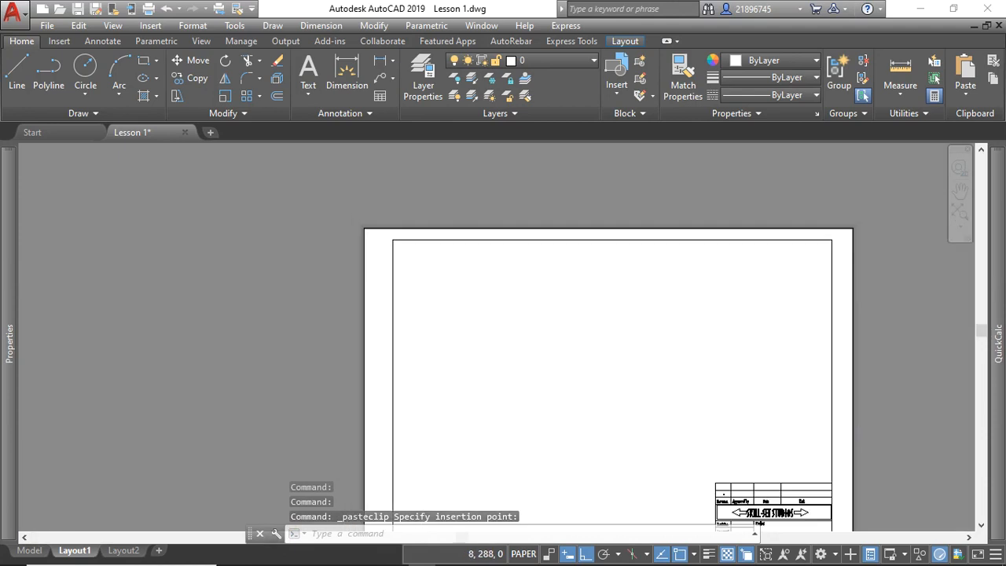
{"action": "left_click", "coordinate": [650, 184]}
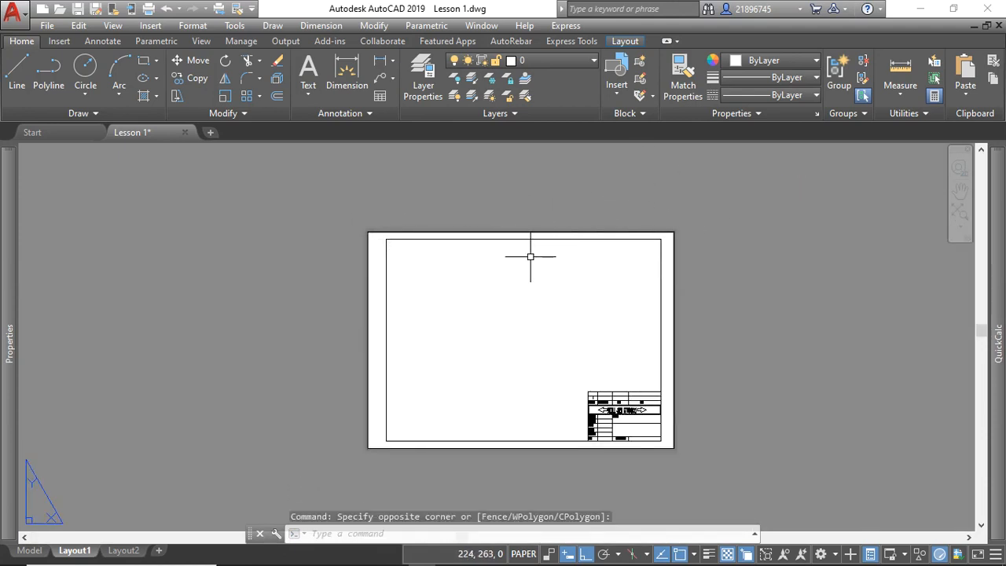
{"action": "scroll", "coordinate": [668, 236], "scroll_direction": "up", "scroll_amount": 8}
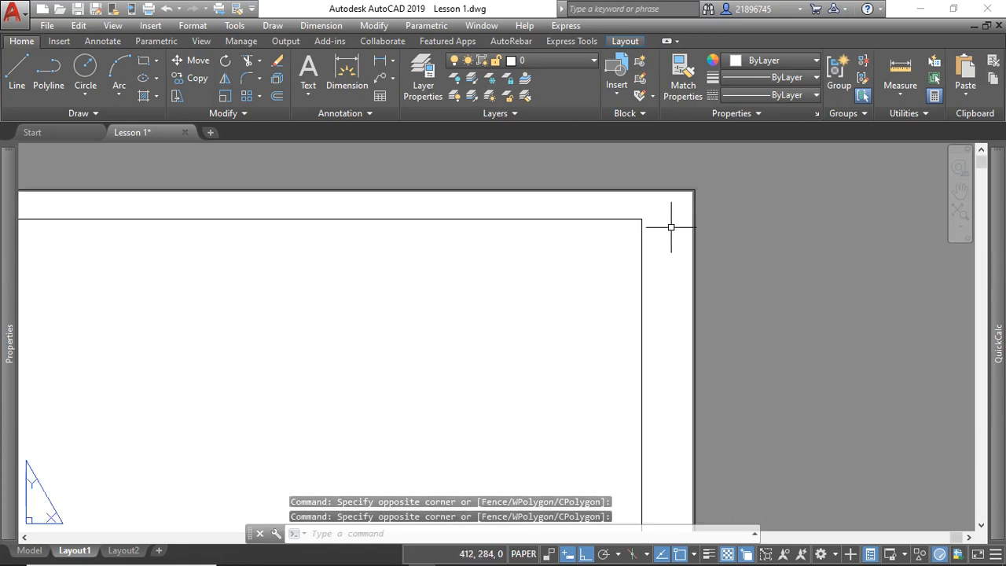
{"action": "scroll", "coordinate": [705, 182], "scroll_direction": "down", "scroll_amount": 8}
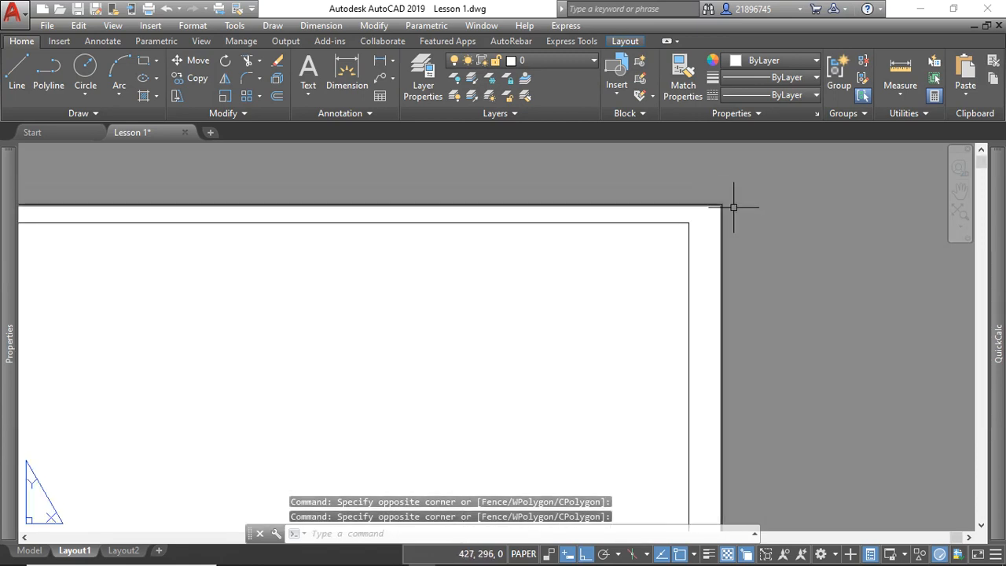
{"action": "scroll", "coordinate": [645, 210], "scroll_direction": "up", "scroll_amount": 3}
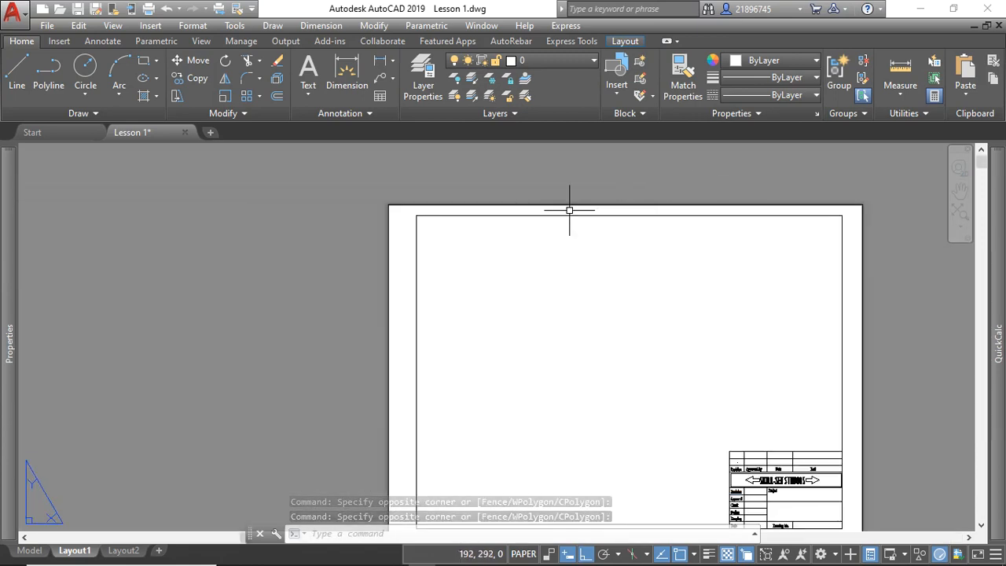
{"action": "scroll", "coordinate": [408, 205], "scroll_direction": "up", "scroll_amount": 4}
{"action": "scroll", "coordinate": [348, 213], "scroll_direction": "down", "scroll_amount": 5}
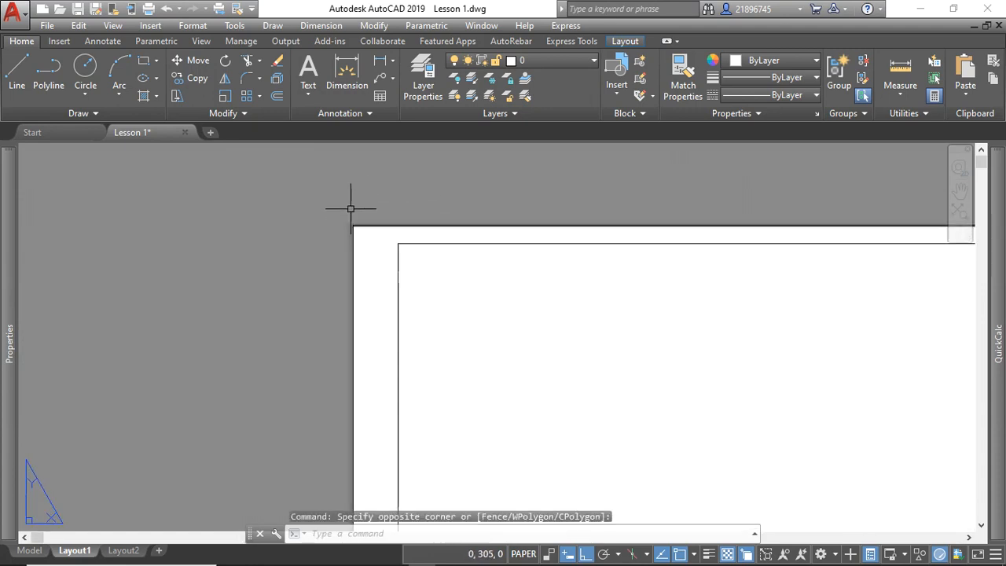
{"action": "left_click", "coordinate": [527, 184]}
{"action": "left_click", "coordinate": [508, 169]}
Open the page setup of Layout1 for modification.
{"action": "left_click", "coordinate": [85, 551]}
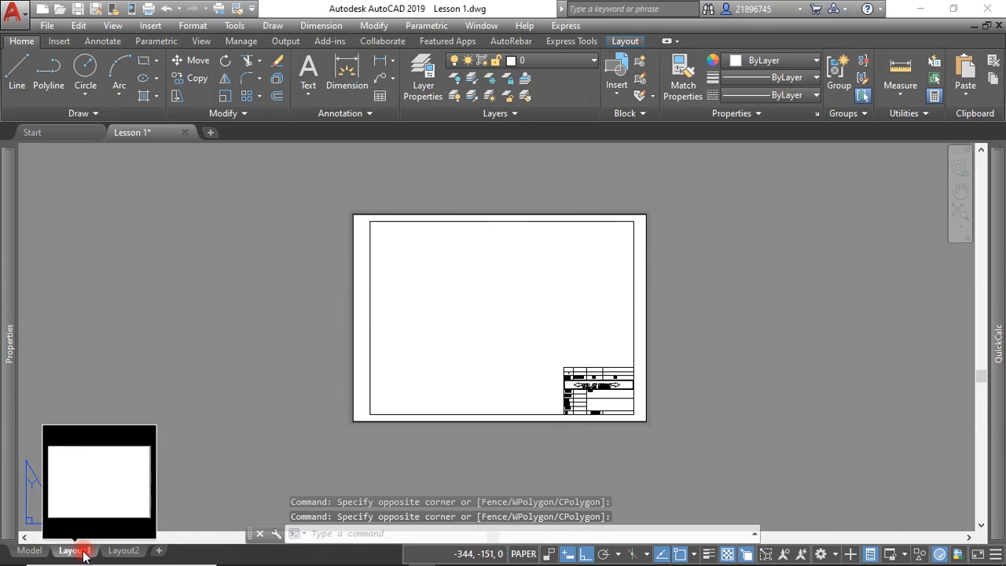
{"action": "right_click", "coordinate": [87, 551]}
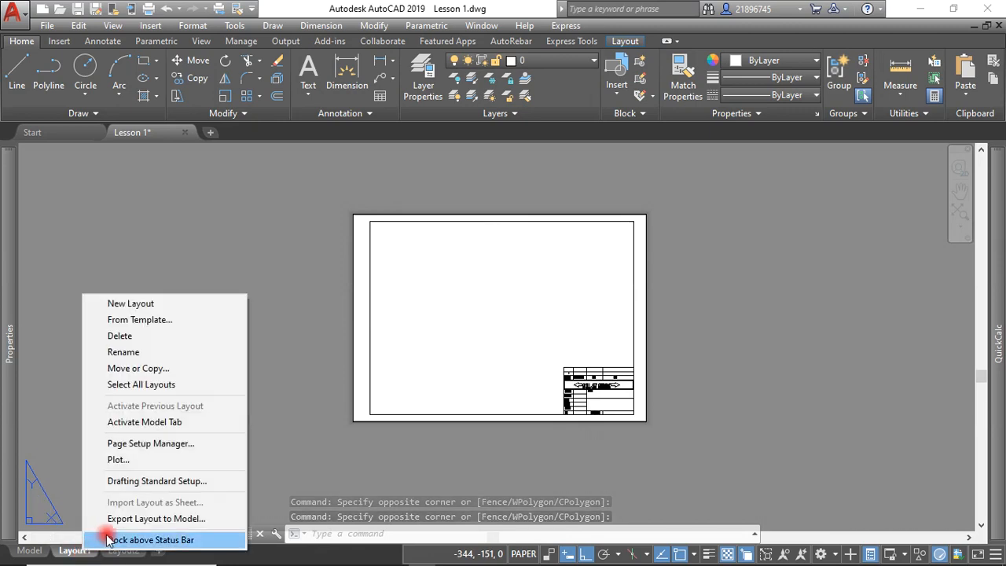
{"action": "left_click", "coordinate": [180, 444]}
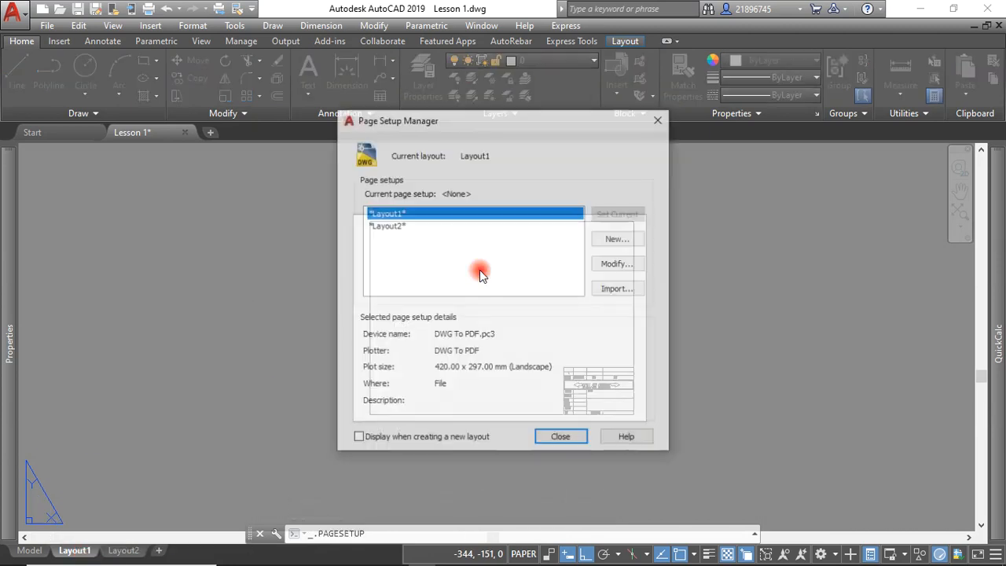
{"action": "left_click", "coordinate": [635, 266]}
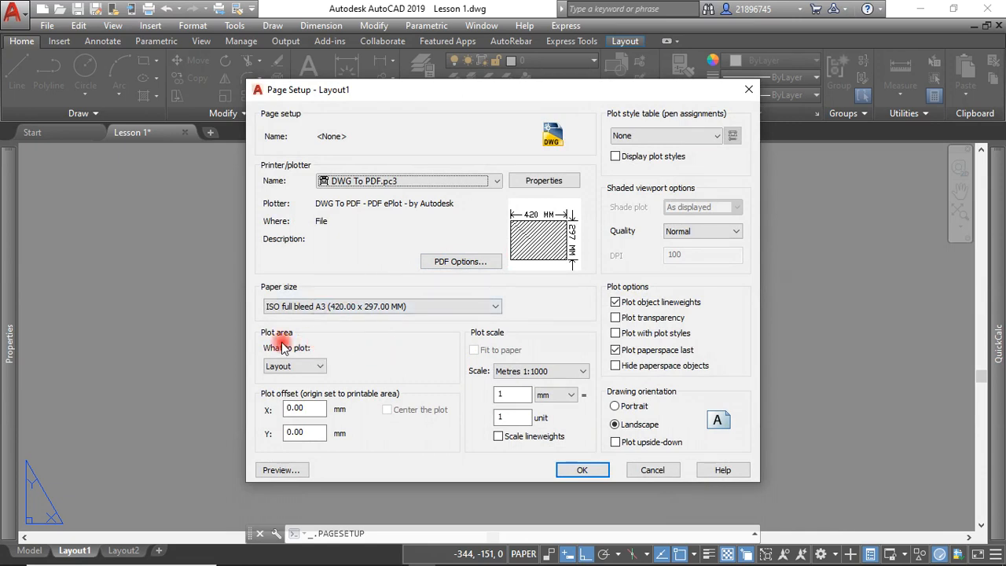
{"action": "left_click", "coordinate": [322, 367]}
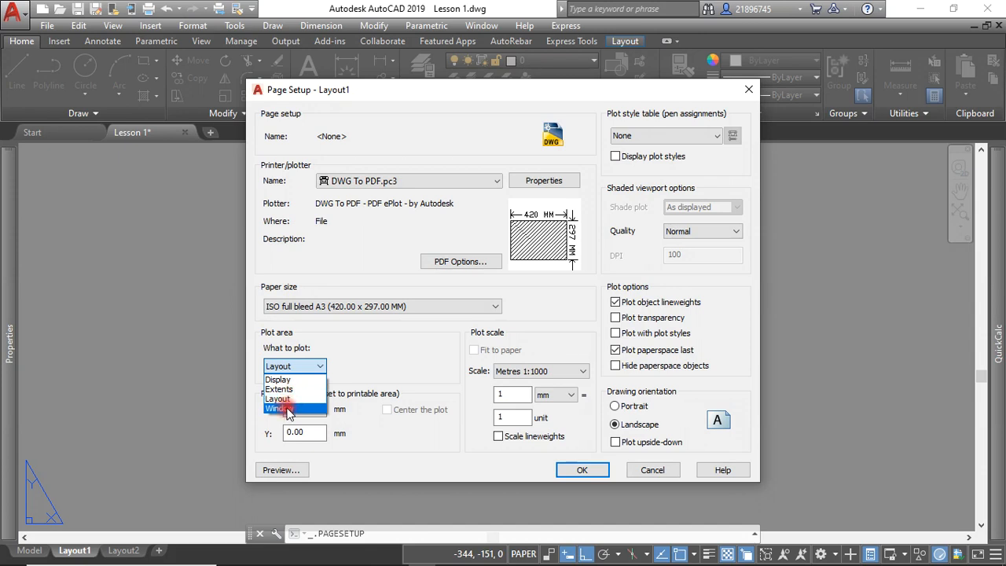
{"action": "left_click", "coordinate": [384, 359]}
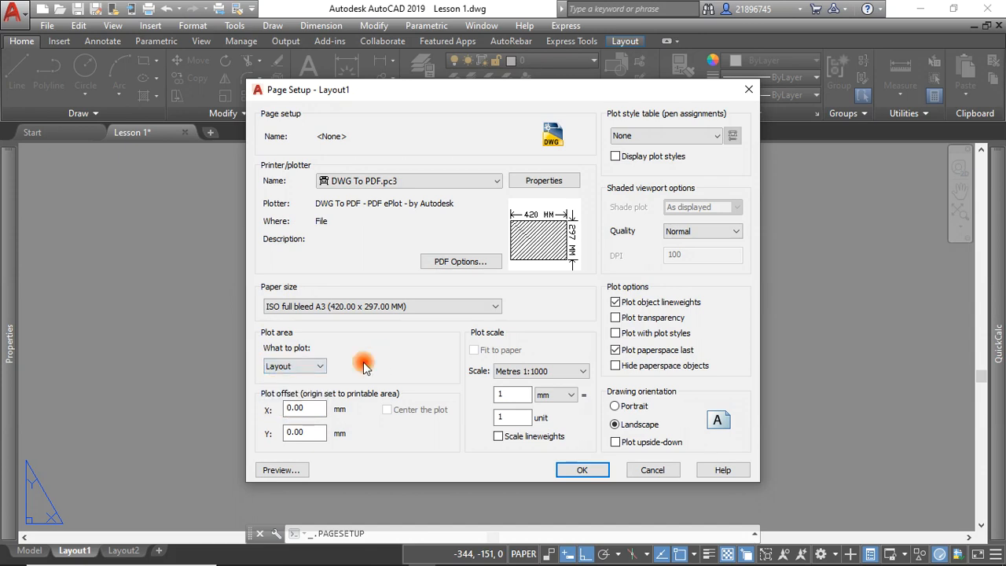
{"action": "left_click", "coordinate": [322, 368]}
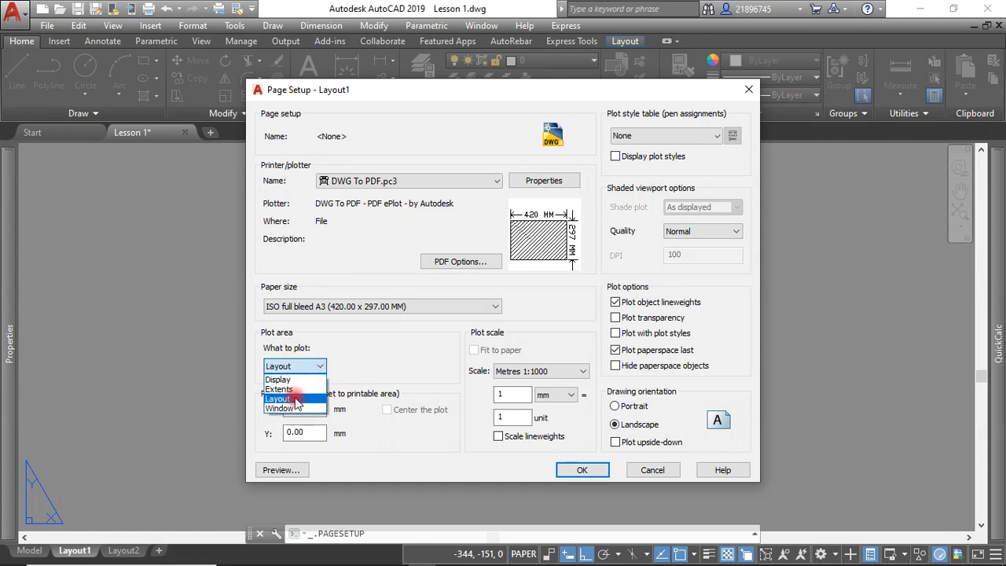
{"action": "left_click", "coordinate": [297, 399]}
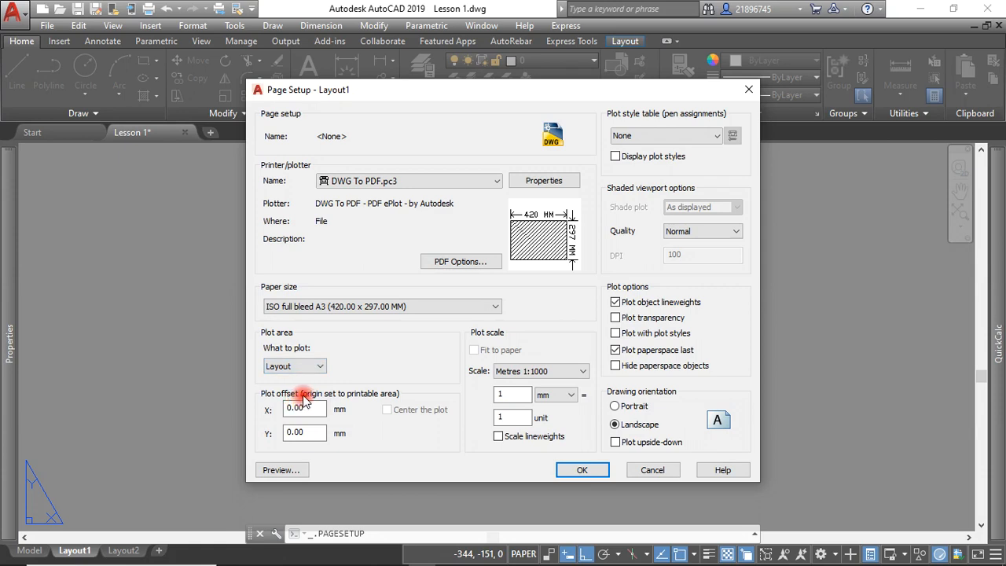
Set the plot area to a Window from the outer frame's lower-right corner to its upper-left corner and apply the page setup.
{"action": "left_click", "coordinate": [319, 367]}
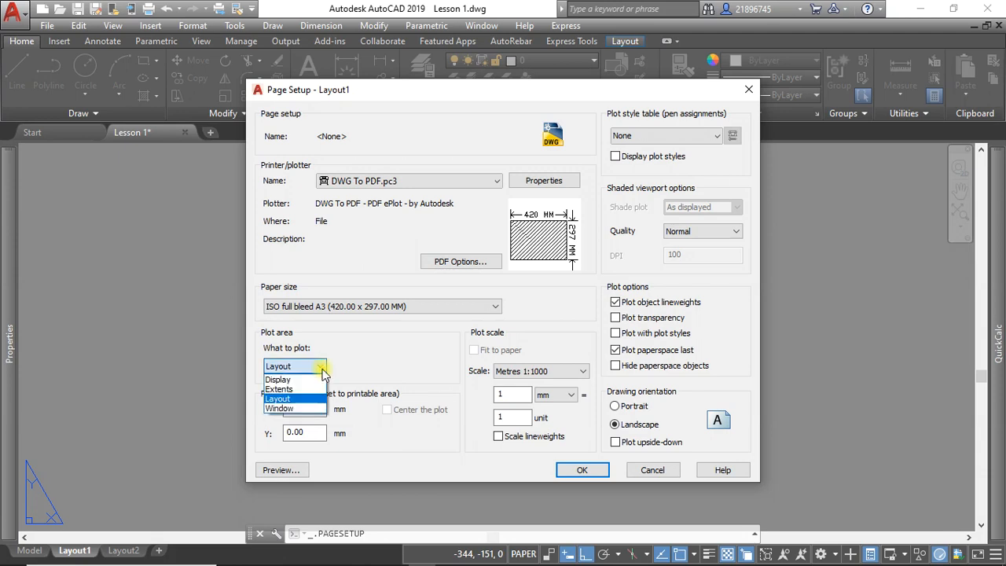
{"action": "left_click", "coordinate": [280, 408]}
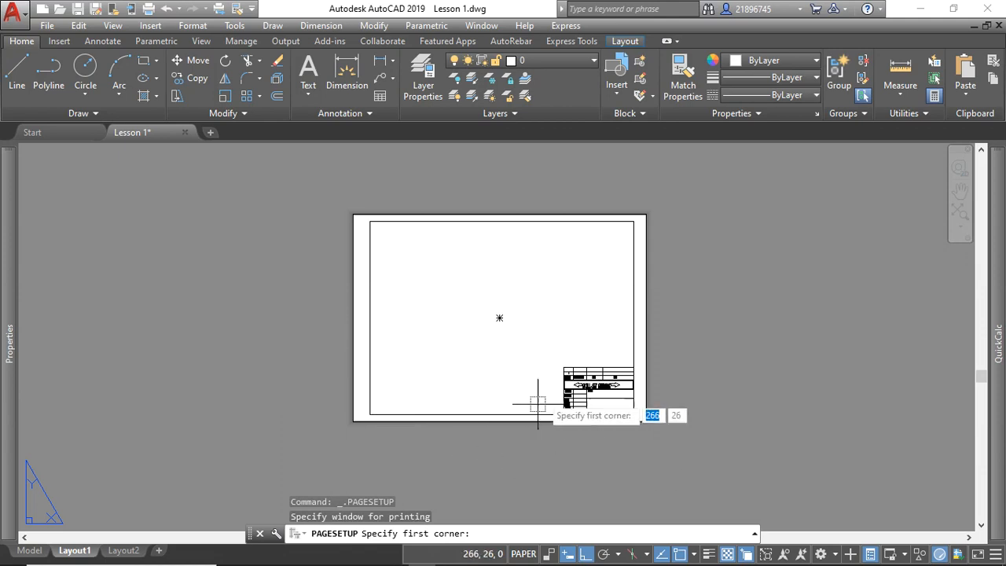
{"action": "left_click", "coordinate": [481, 533]}
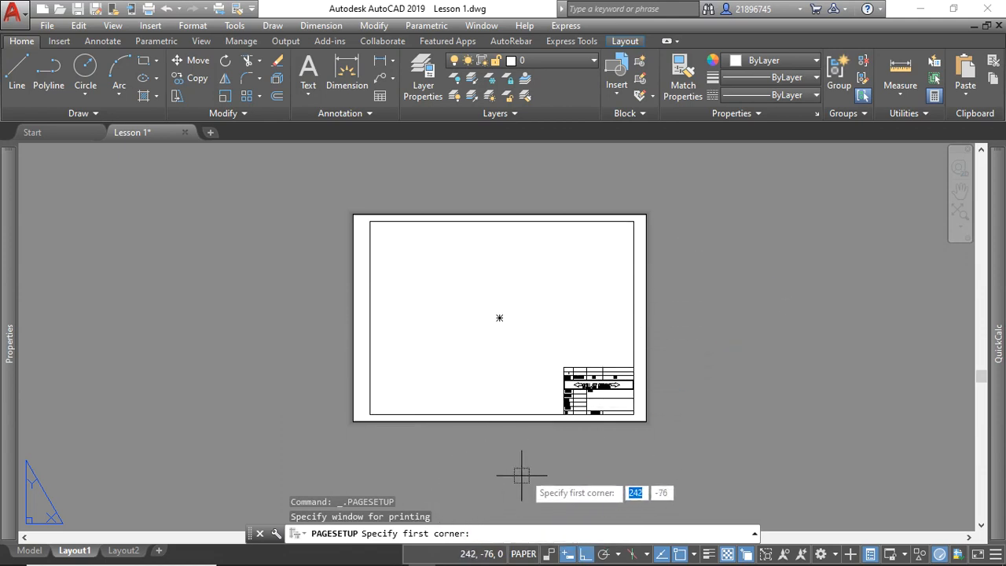
{"action": "scroll", "coordinate": [646, 429], "scroll_direction": "up", "scroll_amount": 8}
{"action": "scroll", "coordinate": [647, 428], "scroll_direction": "up", "scroll_amount": 3}
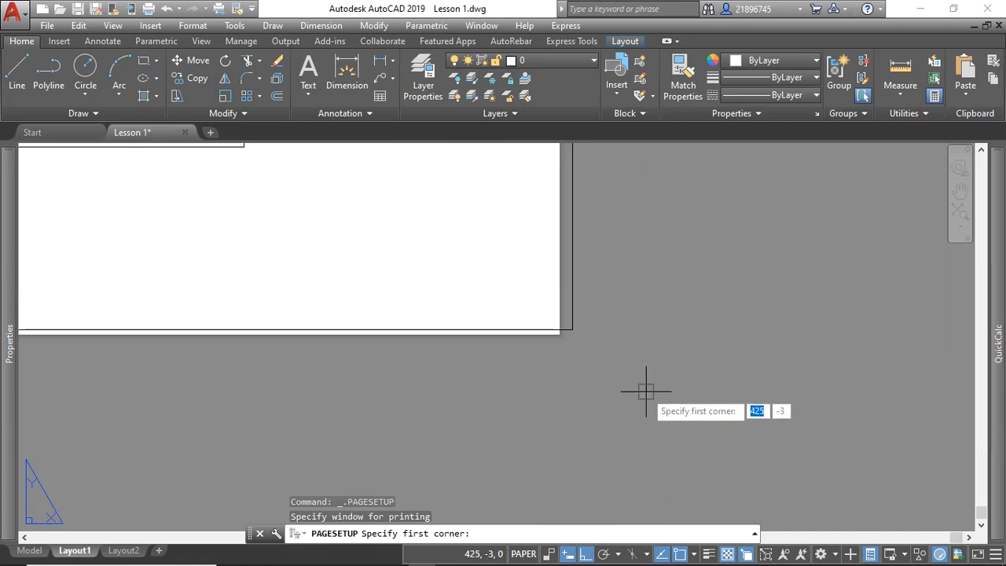
{"action": "left_click", "coordinate": [573, 330]}
{"action": "scroll", "coordinate": [648, 379], "scroll_direction": "down", "scroll_amount": 10}
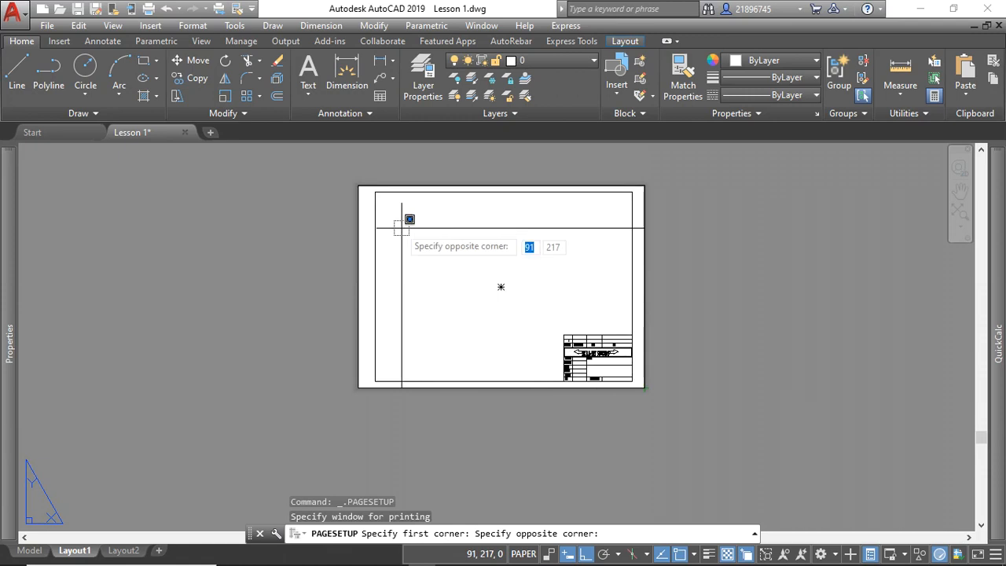
{"action": "scroll", "coordinate": [359, 161], "scroll_direction": "up", "scroll_amount": 6}
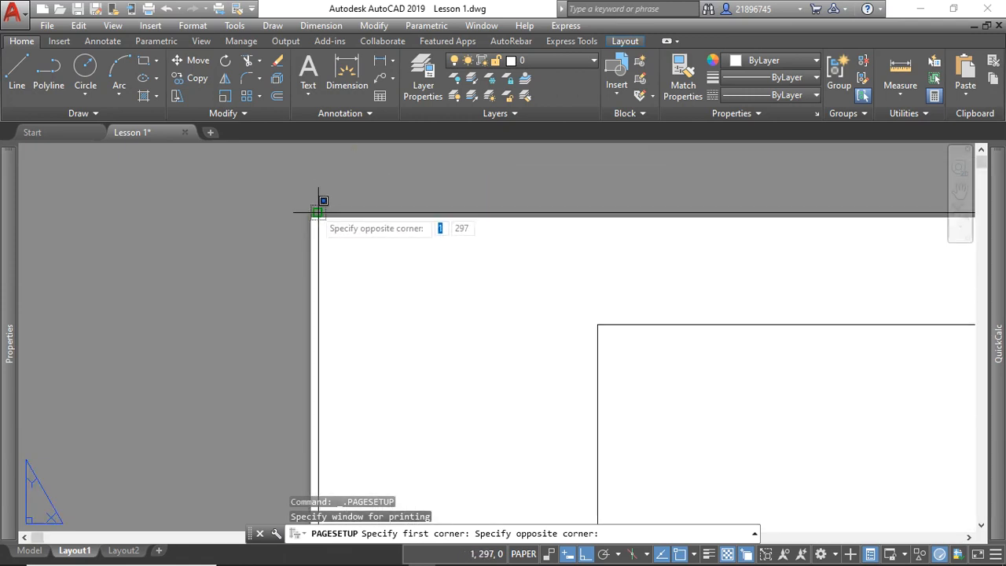
{"action": "left_click", "coordinate": [318, 212]}
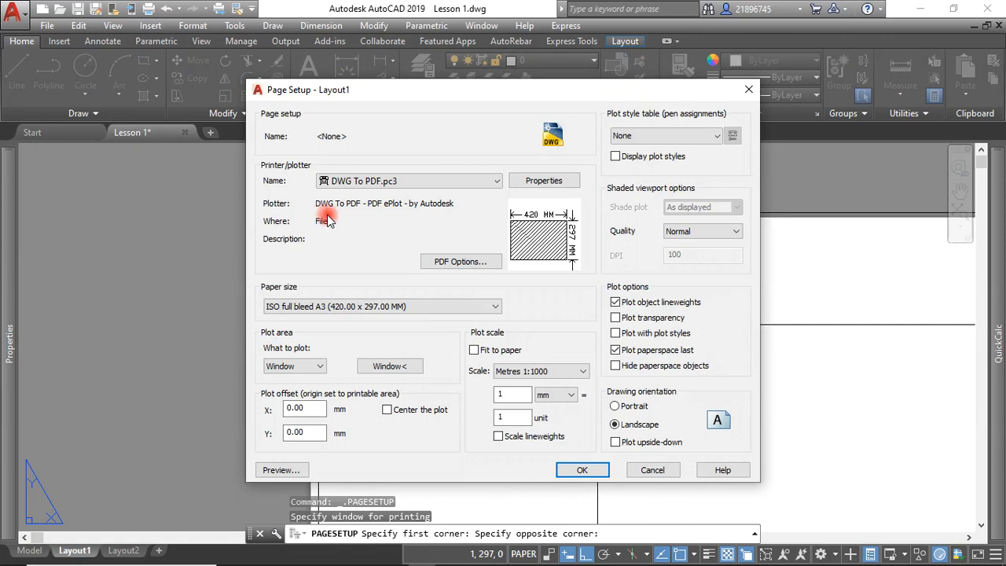
{"action": "left_click", "coordinate": [585, 471]}
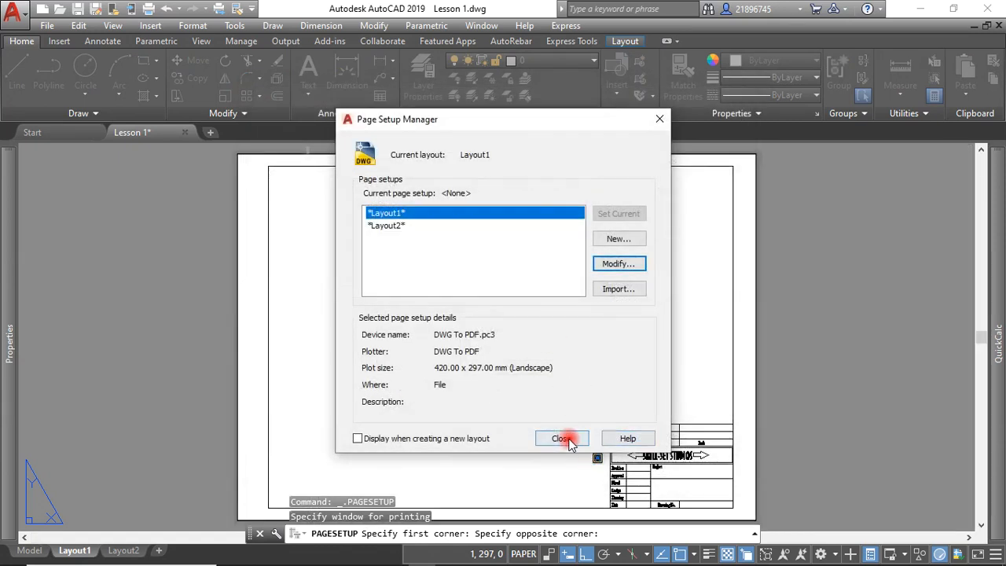
{"action": "left_click", "coordinate": [567, 439]}
Check the fit between the outer frame and the paper at the sheet's upper-left and lower-right corners.
{"action": "scroll", "coordinate": [484, 260], "scroll_direction": "down", "scroll_amount": 2}
{"action": "scroll", "coordinate": [340, 201], "scroll_direction": "up", "scroll_amount": 6}
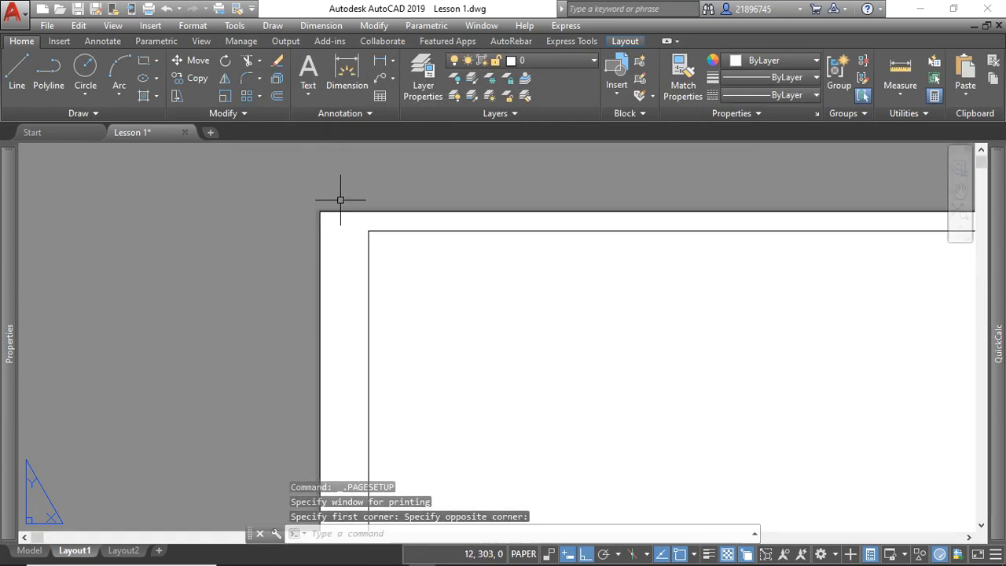
{"action": "scroll", "coordinate": [236, 185], "scroll_direction": "down", "scroll_amount": 6}
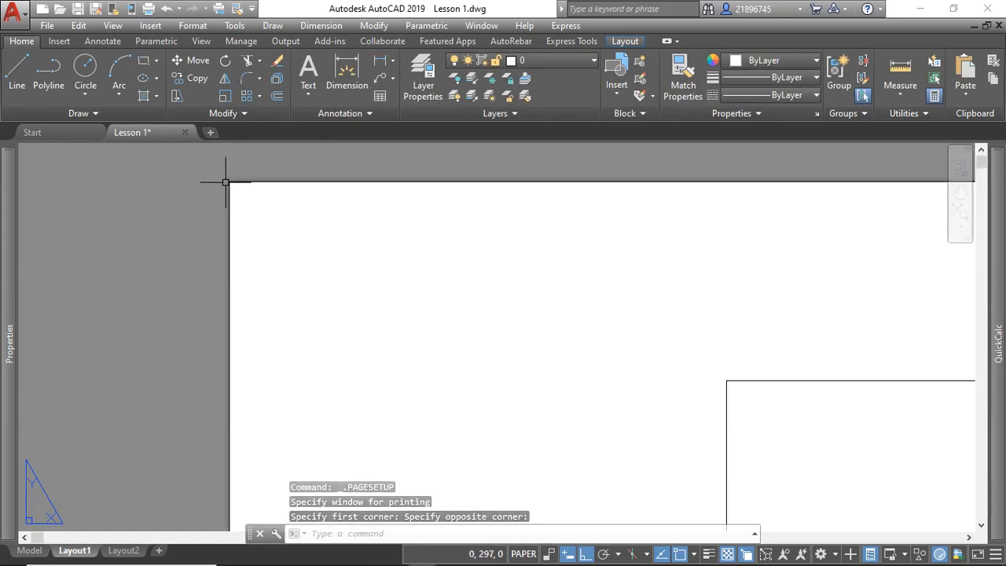
{"action": "scroll", "coordinate": [377, 263], "scroll_direction": "up", "scroll_amount": 7}
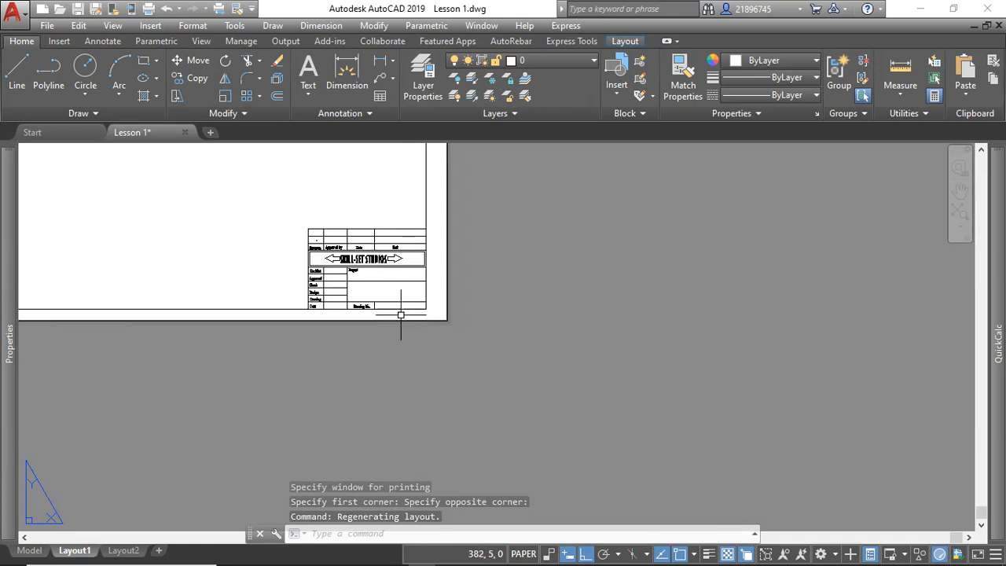
Examine the margins between the frame and the Layout1 paper at the upper-right corner and around the title block.
{"action": "scroll", "coordinate": [550, 345], "scroll_direction": "down", "scroll_amount": 2}
{"action": "scroll", "coordinate": [622, 350], "scroll_direction": "down", "scroll_amount": 5}
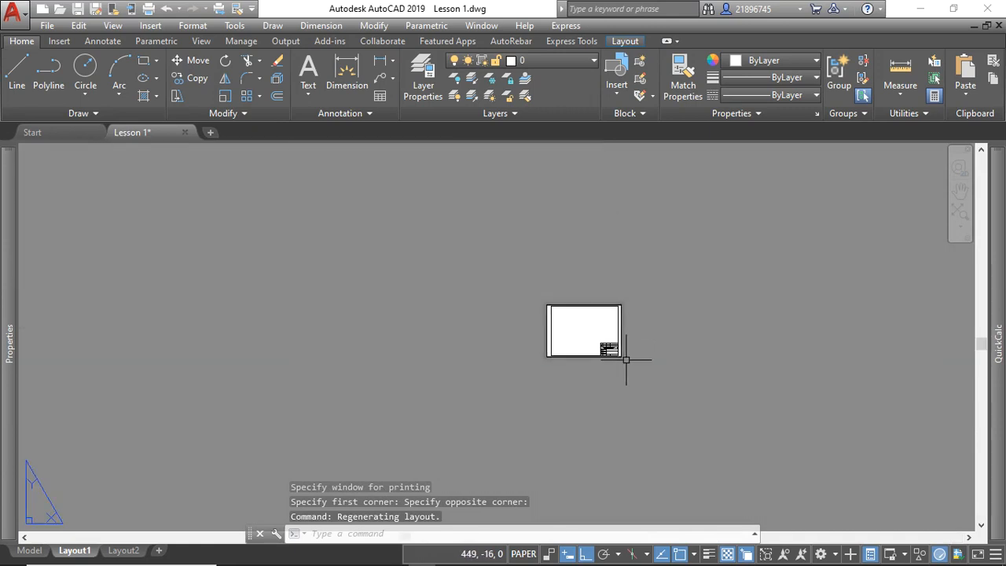
{"action": "scroll", "coordinate": [665, 287], "scroll_direction": "up", "scroll_amount": 7}
{"action": "scroll", "coordinate": [573, 275], "scroll_direction": "down", "scroll_amount": 3}
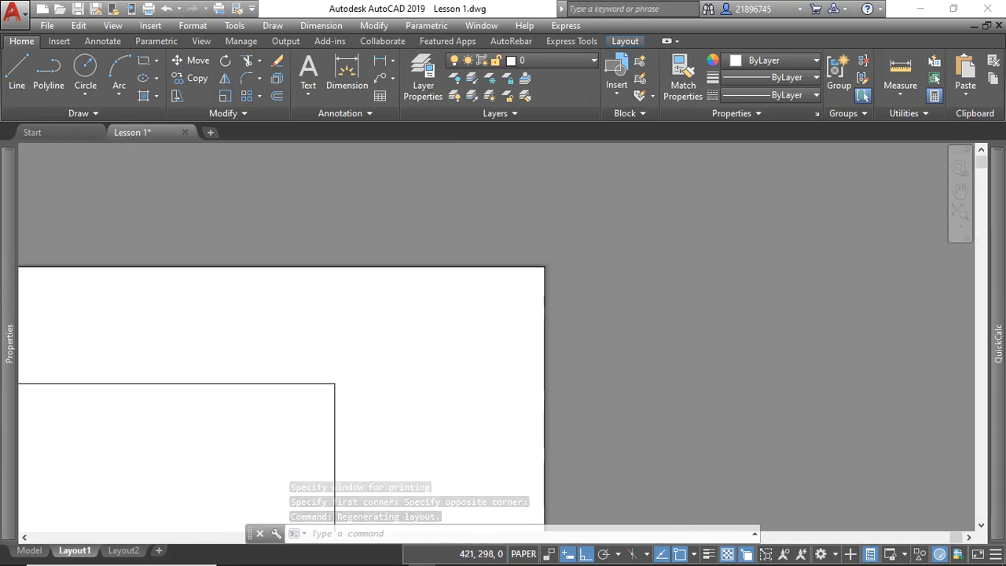
{"action": "left_click", "coordinate": [627, 228]}
{"action": "scroll", "coordinate": [619, 226], "scroll_direction": "down", "scroll_amount": 4}
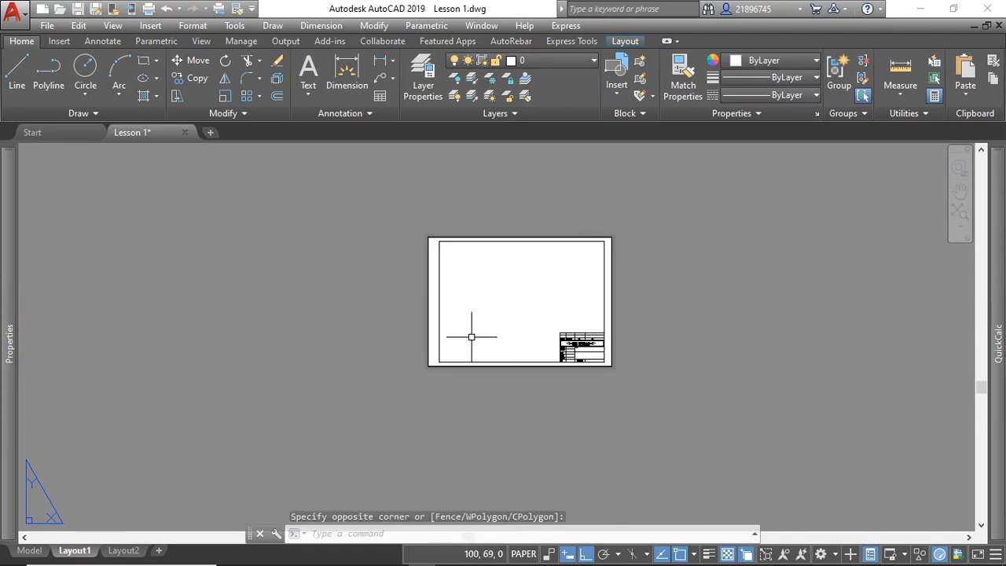
{"action": "left_click", "coordinate": [697, 260]}
{"action": "scroll", "coordinate": [622, 340], "scroll_direction": "up", "scroll_amount": 4}
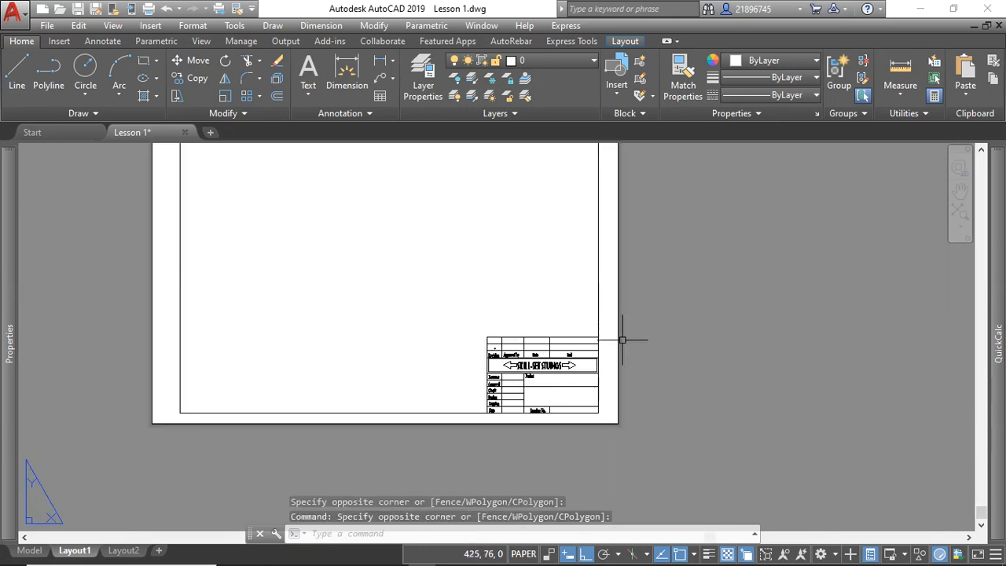
{"action": "scroll", "coordinate": [635, 357], "scroll_direction": "down", "scroll_amount": 3}
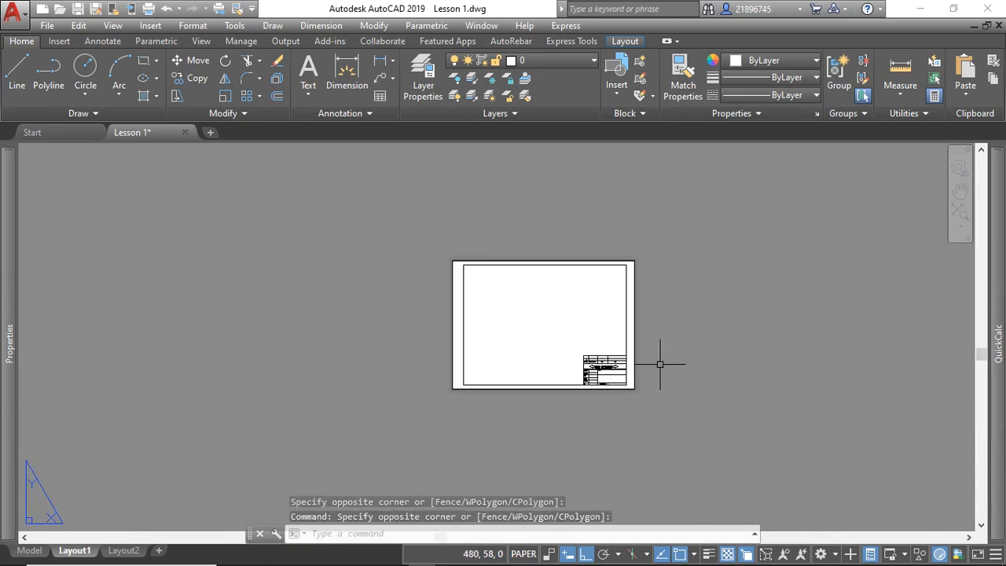
{"action": "left_click", "coordinate": [728, 321]}
{"action": "left_click", "coordinate": [724, 298]}
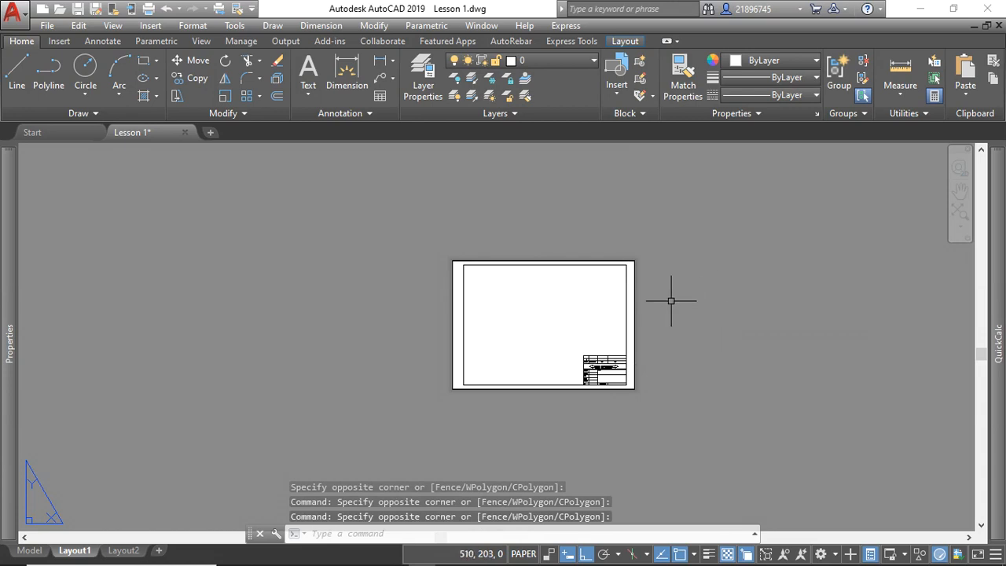
{"action": "left_click", "coordinate": [694, 318]}
{"action": "left_click", "coordinate": [686, 291]}
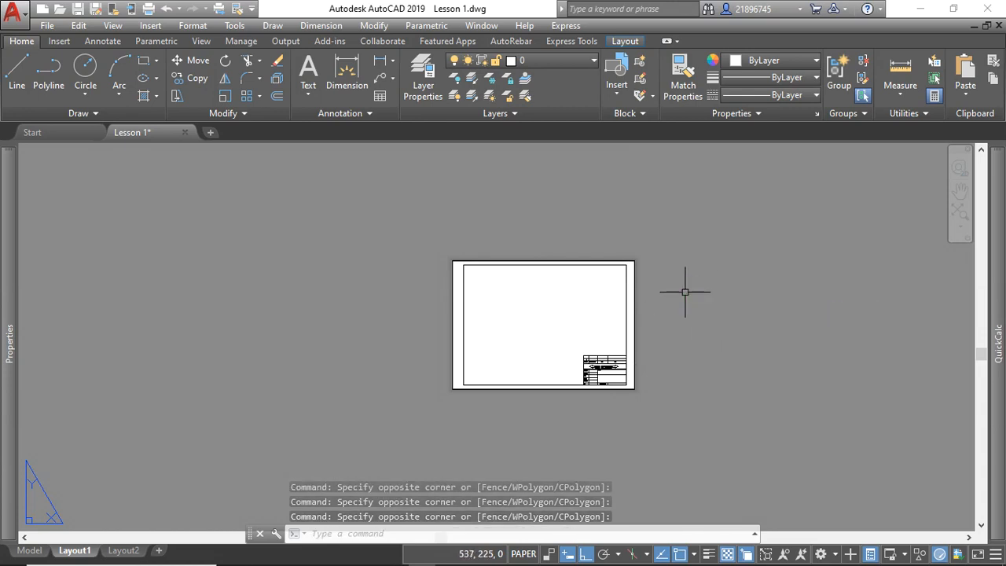
{"action": "left_click", "coordinate": [697, 333]}
{"action": "left_click", "coordinate": [693, 336]}
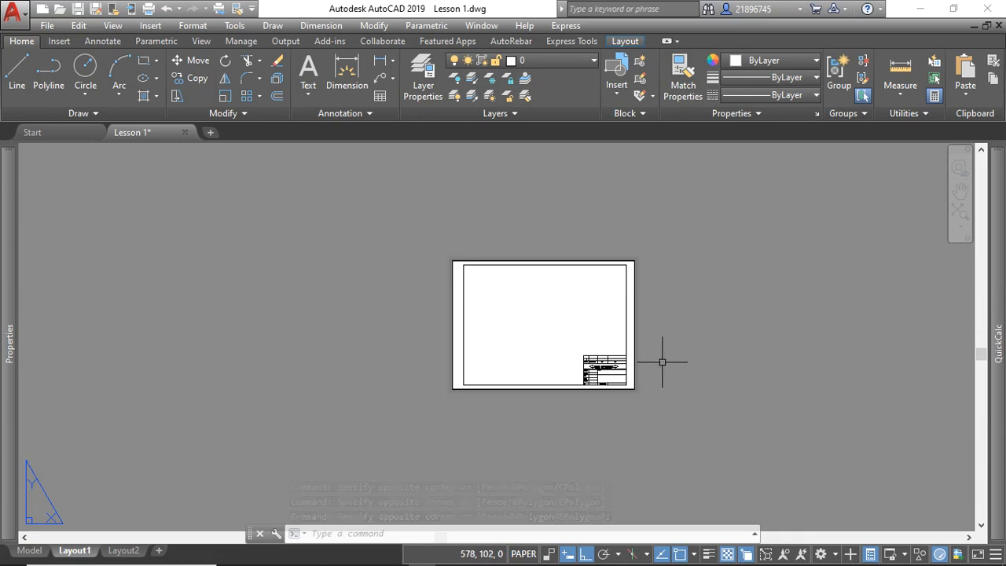
Switch from Layout1 to model space and bring the title block frame into view with free space around it.
{"action": "left_click", "coordinate": [28, 551]}
{"action": "left_click", "coordinate": [475, 368]}
{"action": "scroll", "coordinate": [393, 369], "scroll_direction": "down", "scroll_amount": 3}
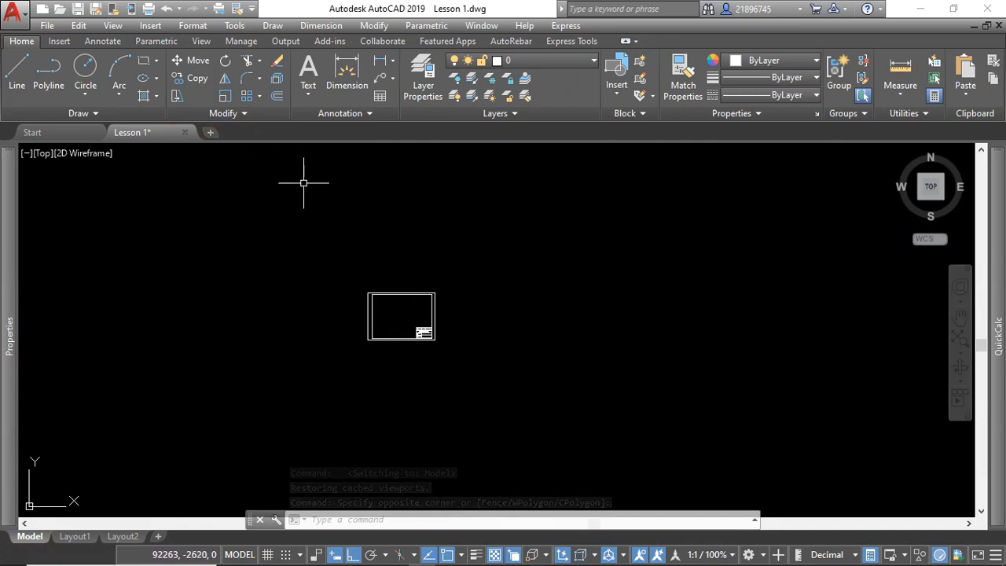
{"action": "left_click", "coordinate": [81, 94]}
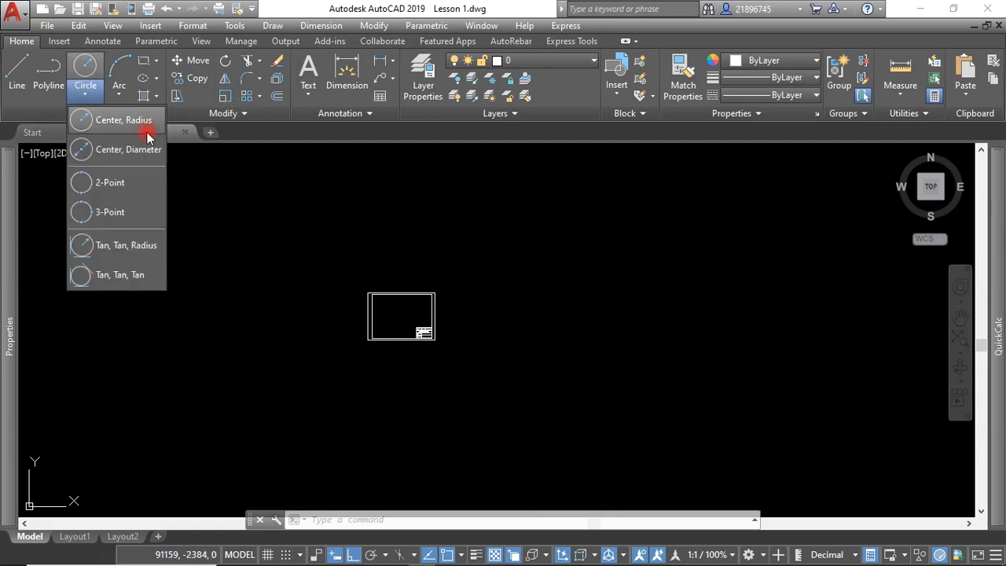
{"action": "left_click", "coordinate": [243, 184]}
{"action": "left_click", "coordinate": [292, 211]}
Draw a wide rectangle with a perimeter of about 2253 mm in the empty area east of the title block frame.
{"action": "left_click", "coordinate": [139, 59]}
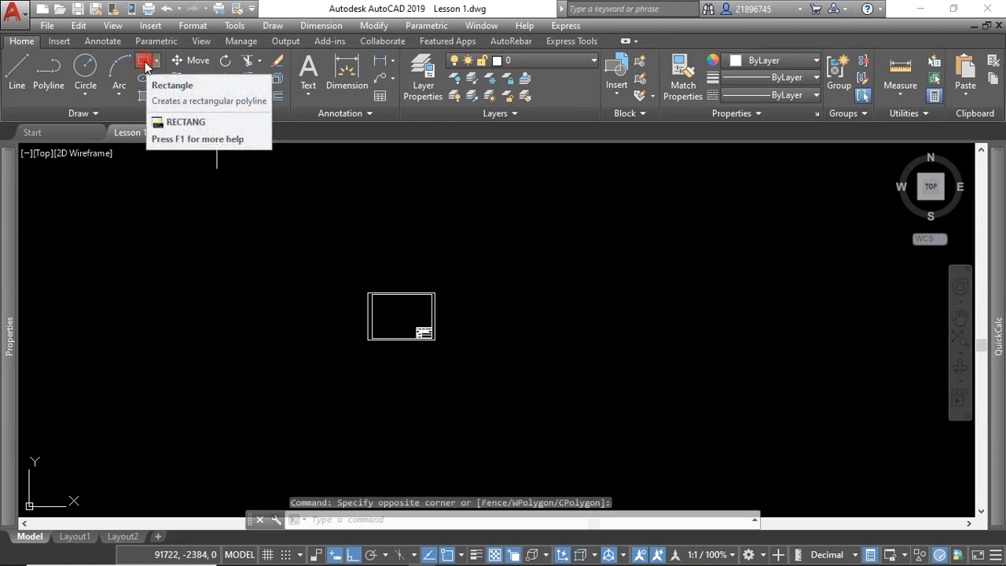
{"action": "left_click", "coordinate": [144, 67]}
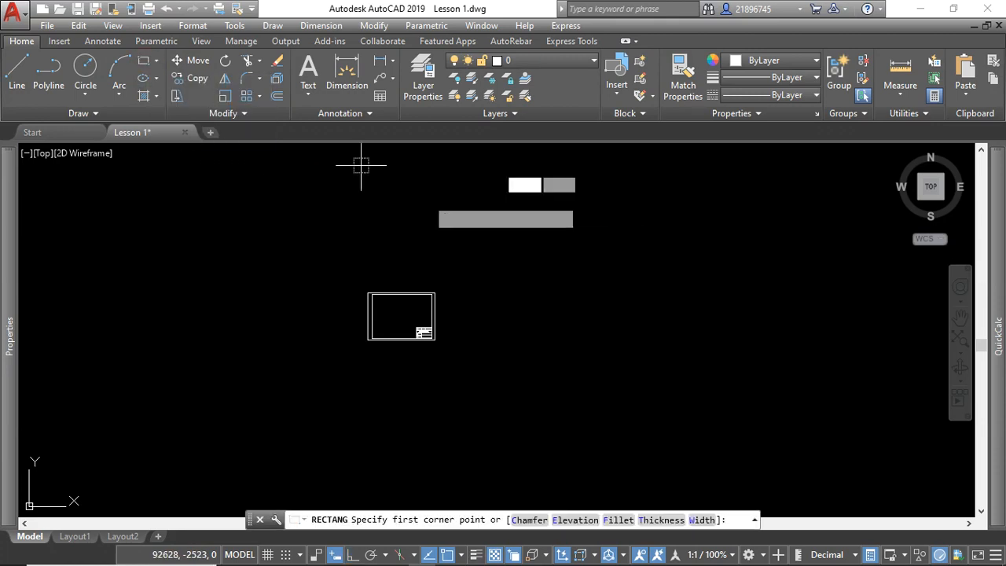
{"action": "left_click", "coordinate": [492, 268]}
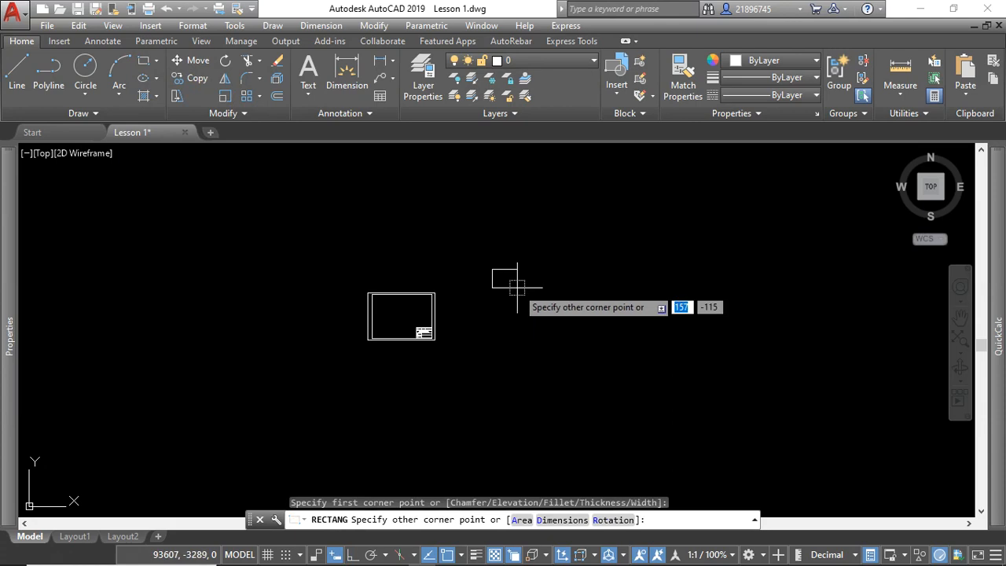
{"action": "left_click", "coordinate": [609, 332]}
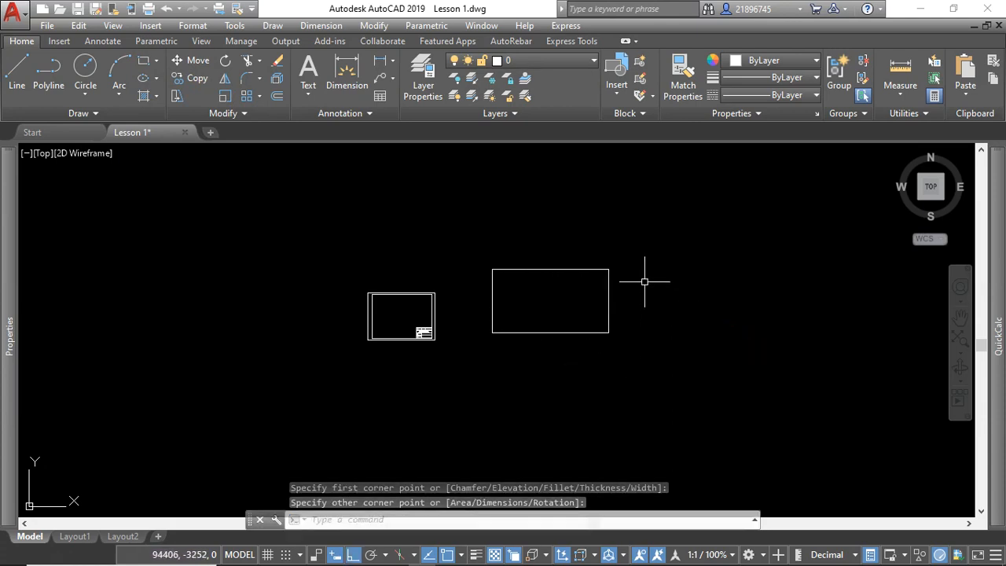
{"action": "scroll", "coordinate": [646, 281], "scroll_direction": "up", "scroll_amount": 2}
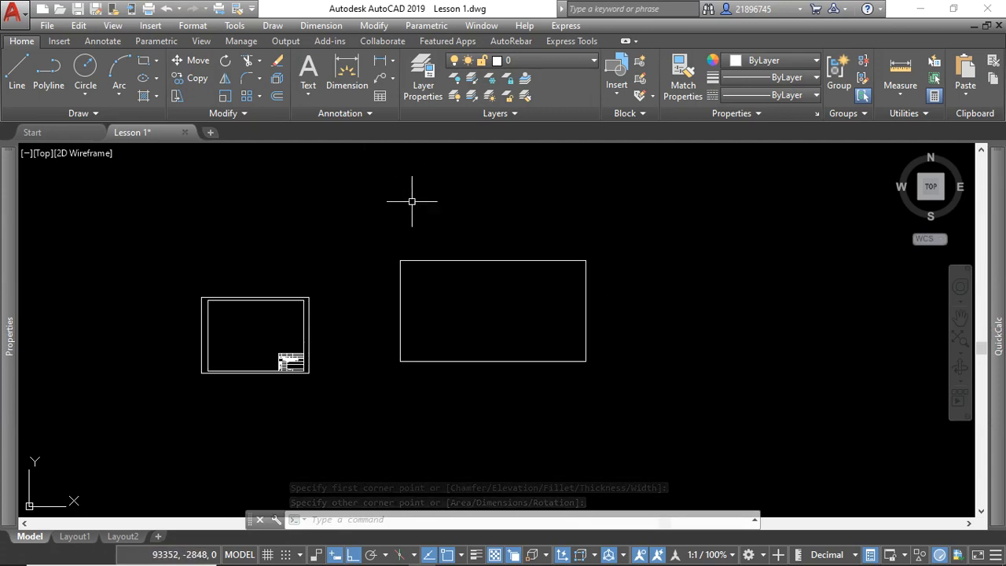
Offset the new rectangle inward by 10 mm using the Through option and end the Offset command.
{"action": "left_click", "coordinate": [480, 252]}
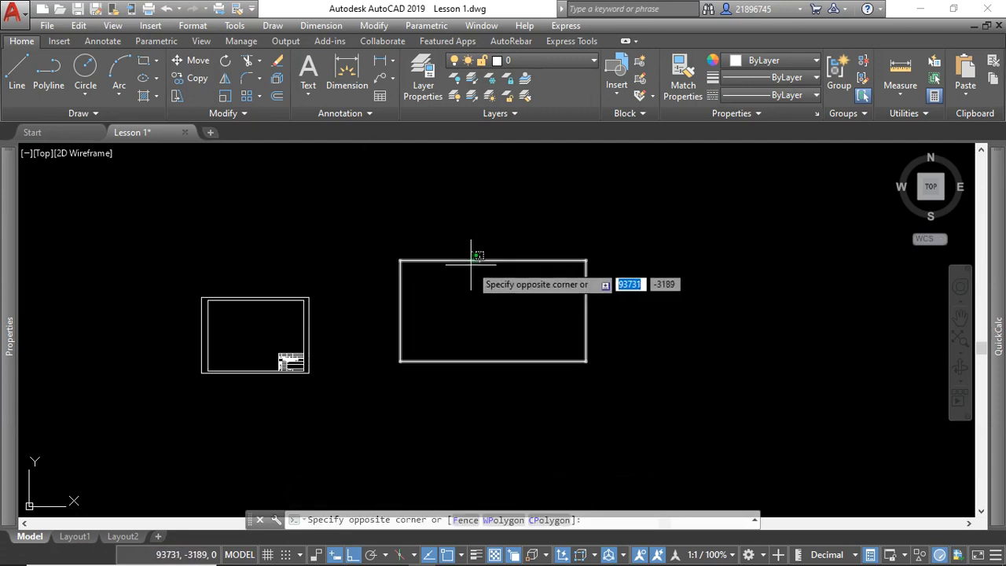
{"action": "left_click", "coordinate": [456, 279]}
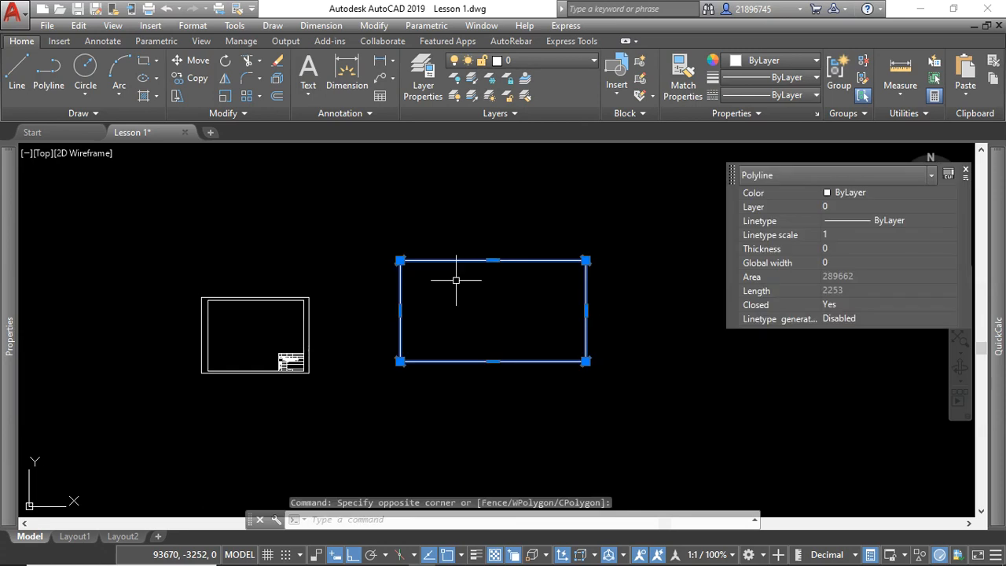
{"action": "left_click", "coordinate": [276, 98]}
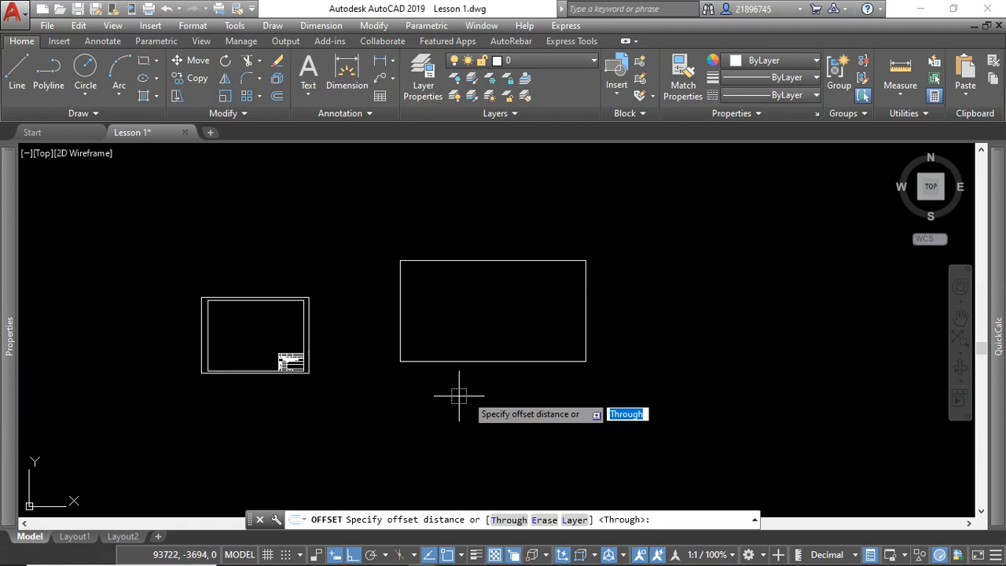
{"action": "scroll", "coordinate": [423, 358], "scroll_direction": "up", "scroll_amount": 4}
{"action": "scroll", "coordinate": [298, 291], "scroll_direction": "down", "scroll_amount": 4}
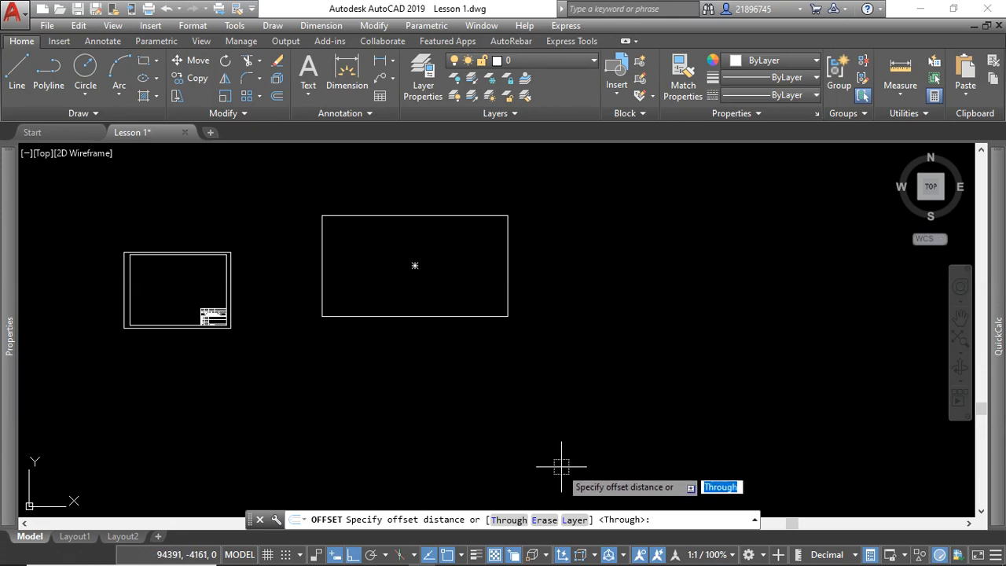
{"action": "left_click", "coordinate": [511, 522]}
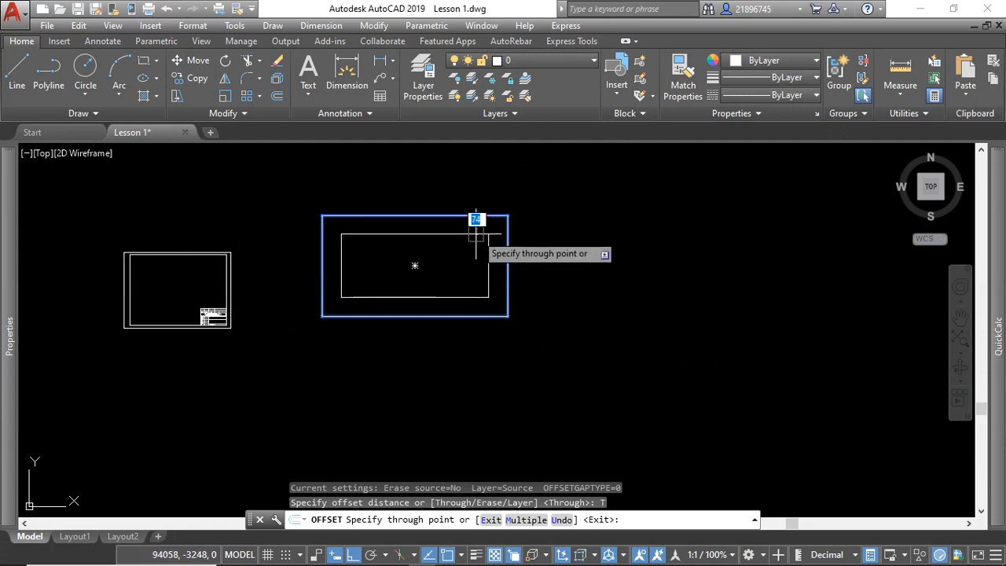
{"action": "scroll", "coordinate": [477, 233], "scroll_direction": "up", "scroll_amount": 5}
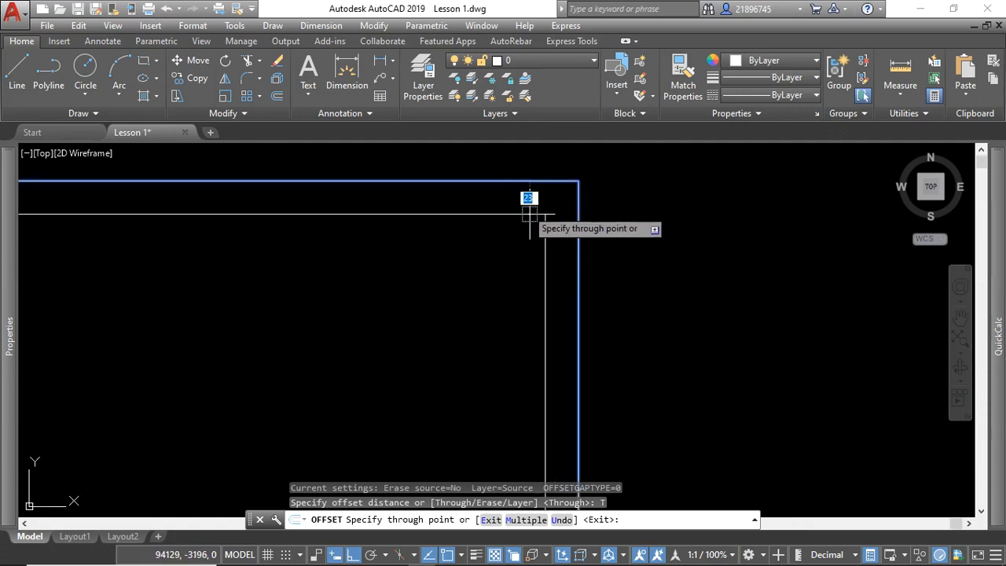
{"action": "scroll", "coordinate": [530, 213], "scroll_direction": "down", "scroll_amount": 3}
{"action": "scroll", "coordinate": [543, 234], "scroll_direction": "up", "scroll_amount": 3}
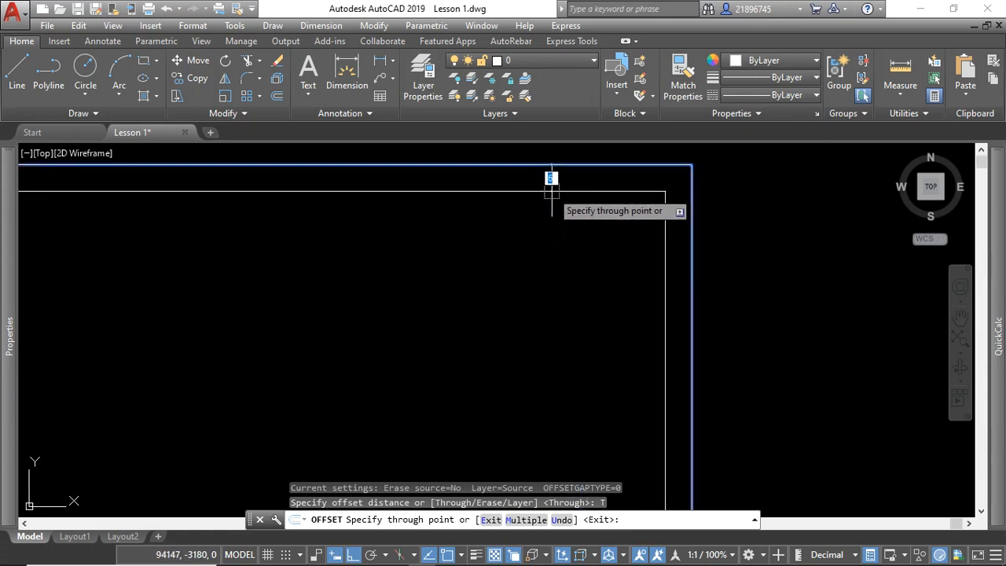
{"action": "scroll", "coordinate": [553, 205], "scroll_direction": "down", "scroll_amount": 6}
{"action": "scroll", "coordinate": [554, 205], "scroll_direction": "up", "scroll_amount": 4}
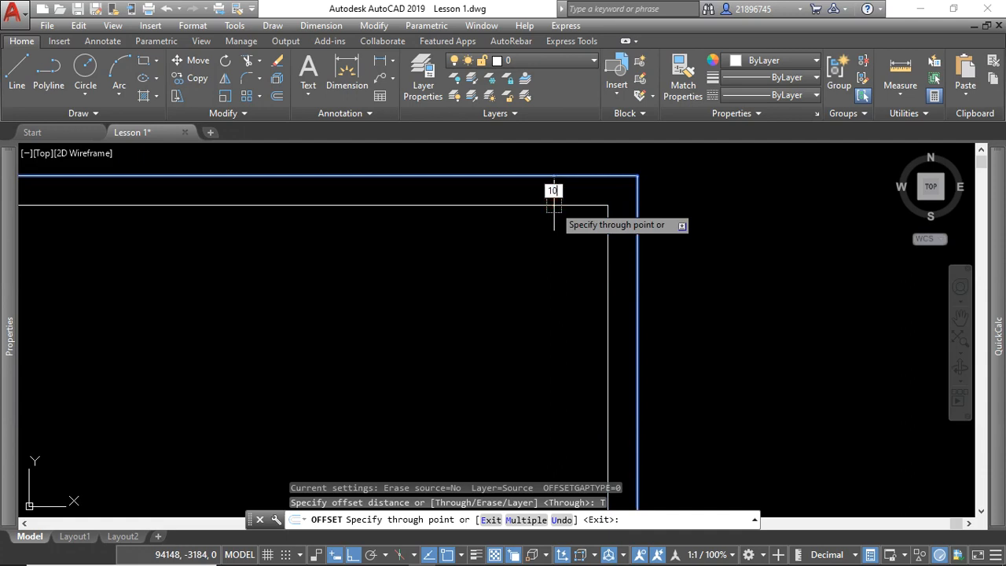
{"action": "key", "text": "Return"}
{"action": "scroll", "coordinate": [562, 222], "scroll_direction": "down", "scroll_amount": 5}
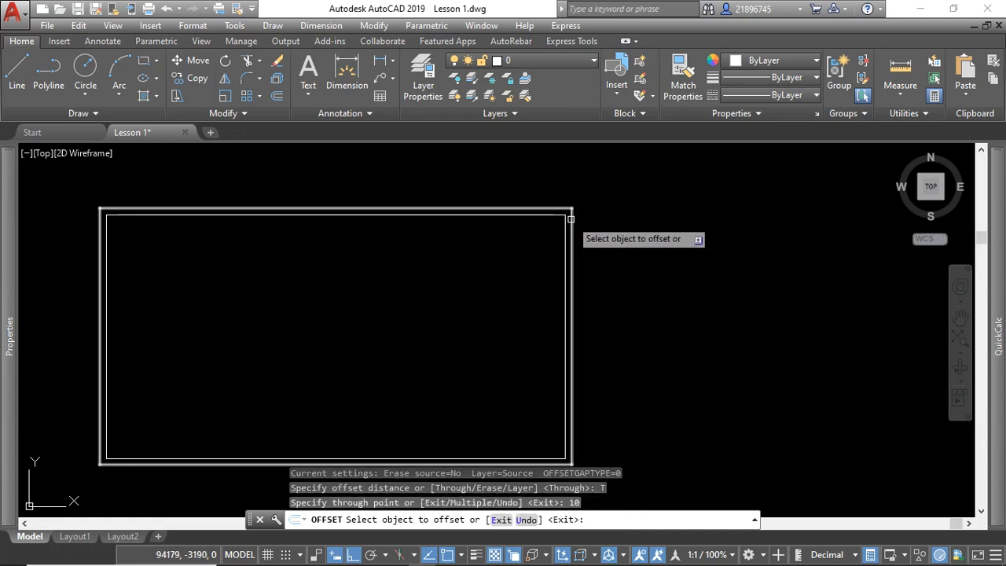
{"action": "key", "text": "Escape"}
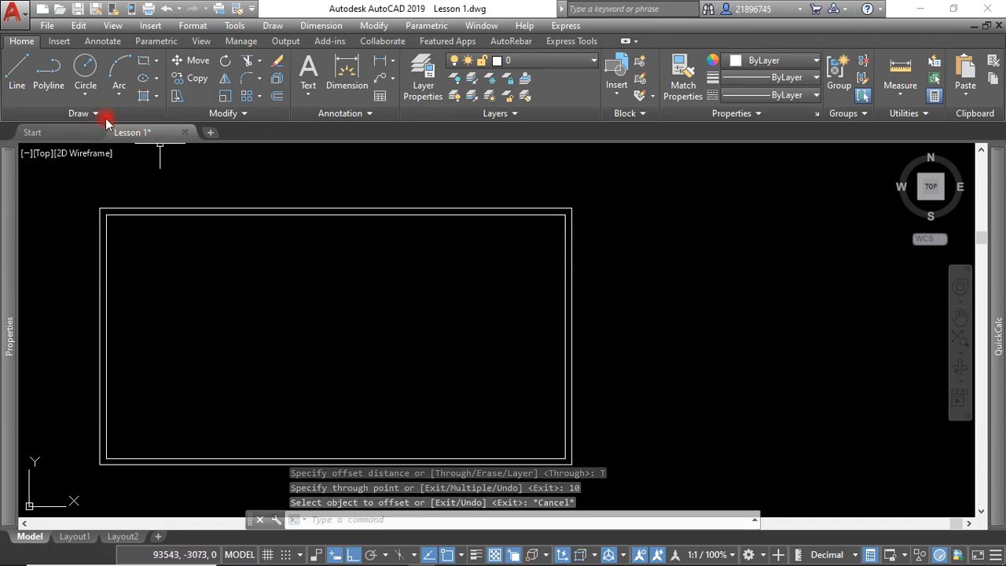
{"action": "left_click", "coordinate": [51, 89]}
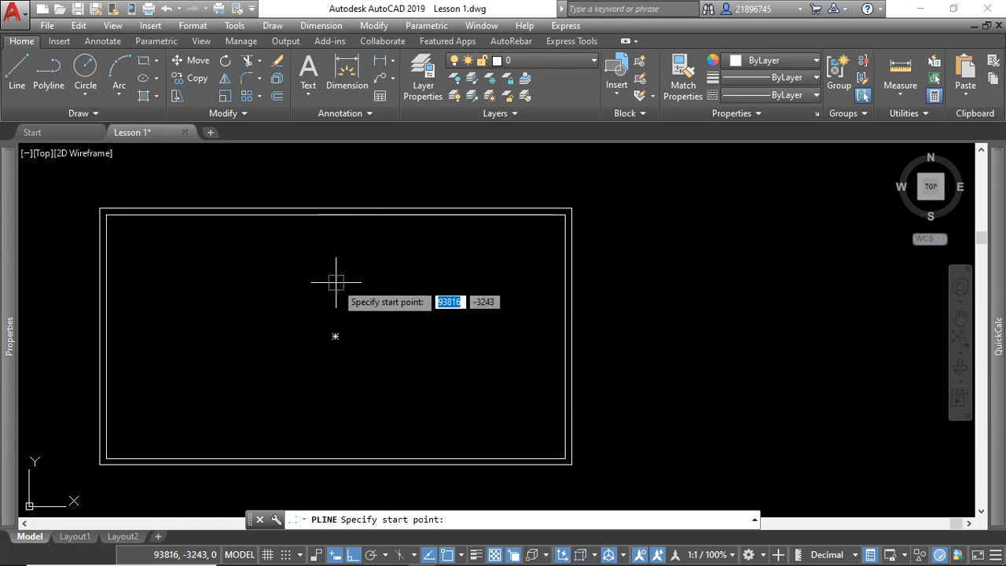
{"action": "scroll", "coordinate": [373, 266], "scroll_direction": "down", "scroll_amount": 4}
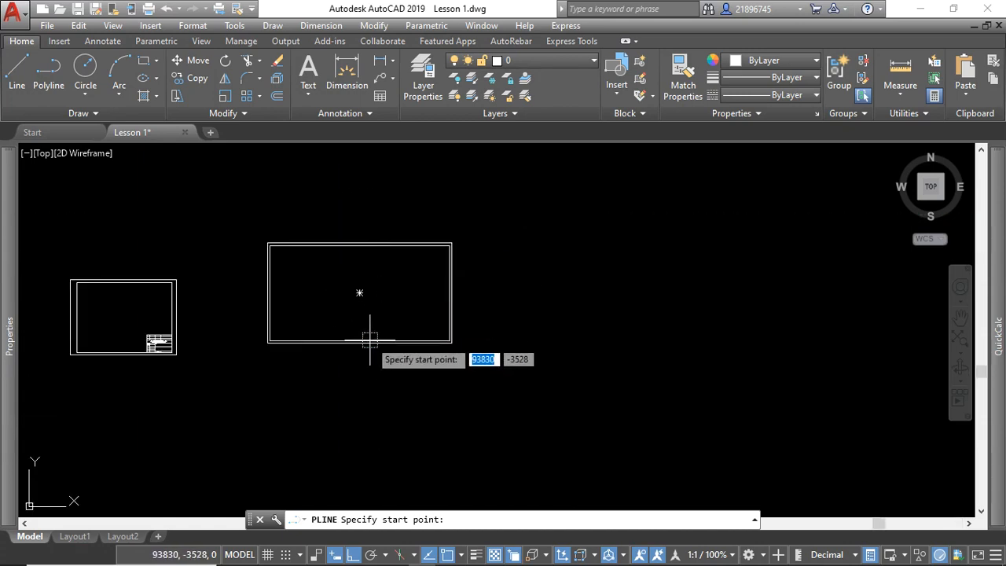
{"action": "scroll", "coordinate": [371, 334], "scroll_direction": "up", "scroll_amount": 2}
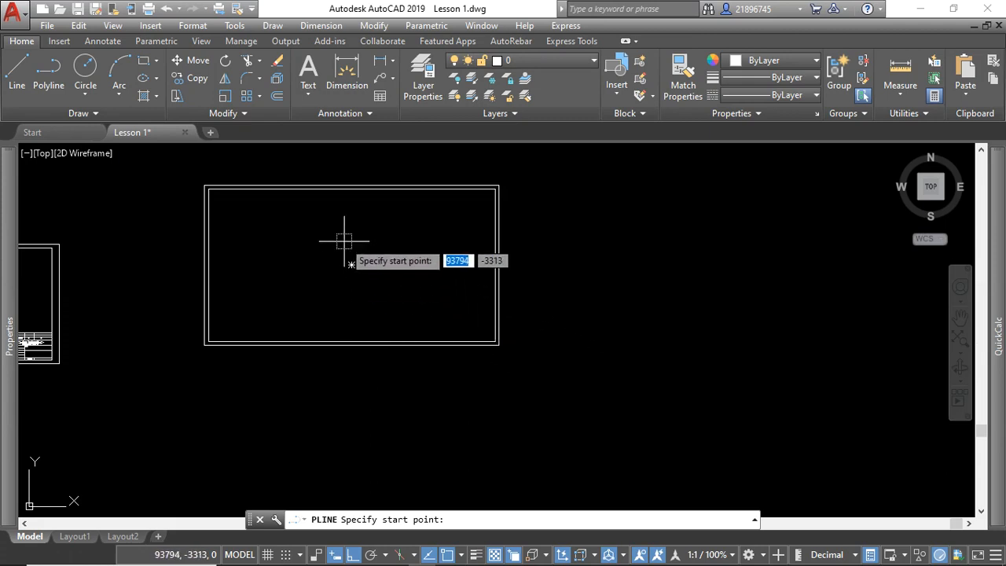
{"action": "scroll", "coordinate": [354, 279], "scroll_direction": "up", "scroll_amount": 3}
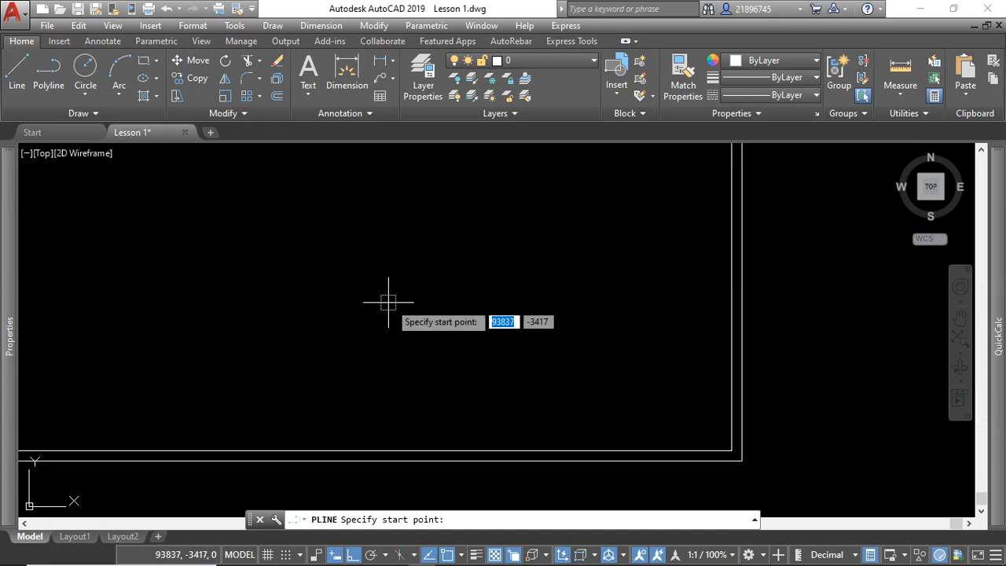
{"action": "scroll", "coordinate": [401, 307], "scroll_direction": "down", "scroll_amount": 3}
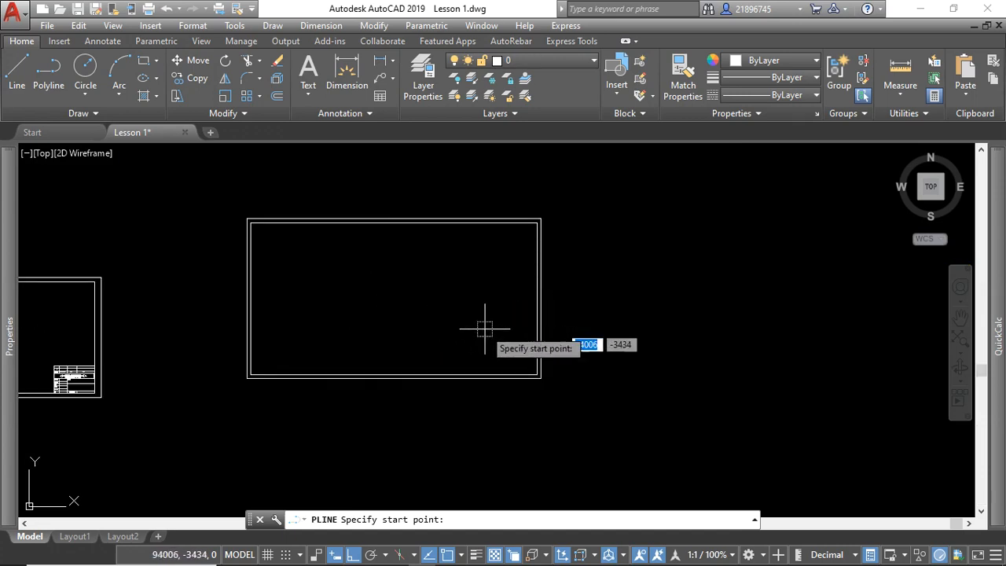
{"action": "key", "text": "Escape"}
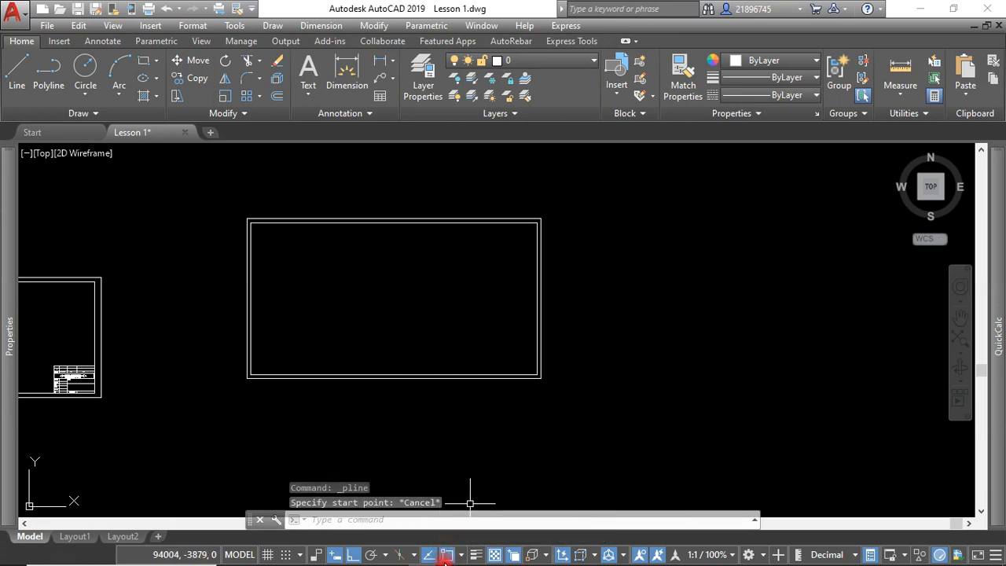
Review which drafting aids are enabled for the status bar and display the list of 2D object snap modes.
{"action": "left_click", "coordinate": [446, 555]}
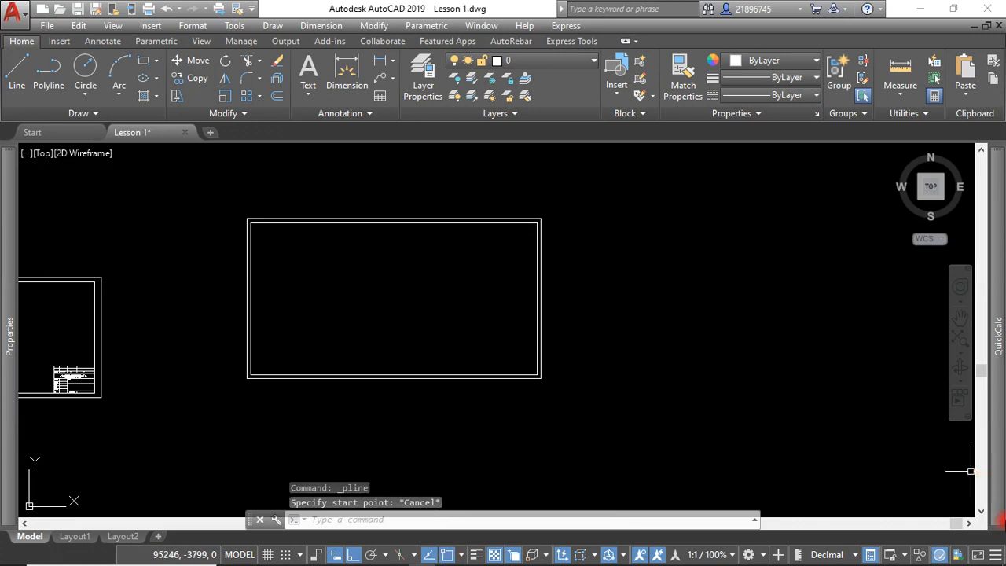
{"action": "left_click", "coordinate": [994, 554]}
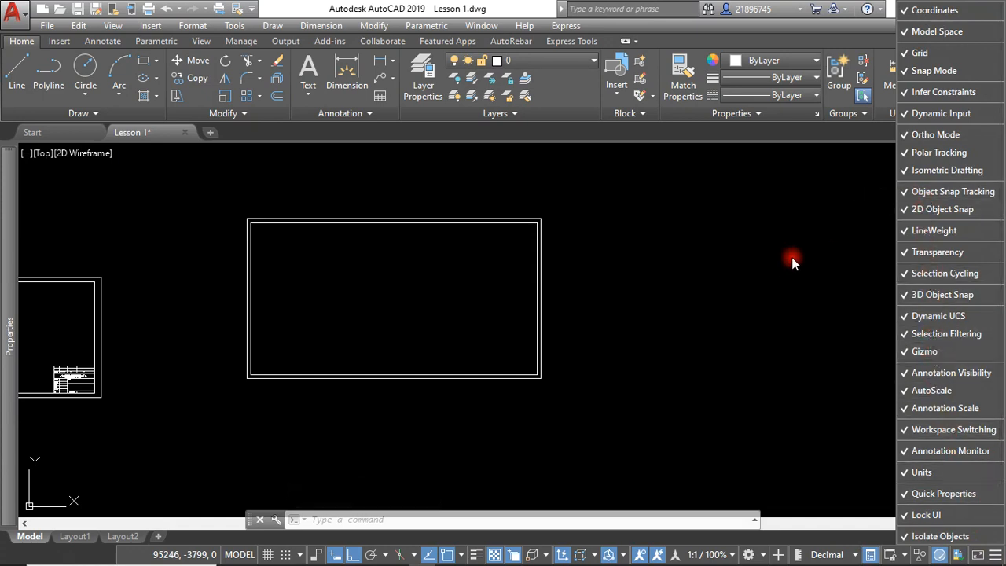
{"action": "key", "text": "Escape"}
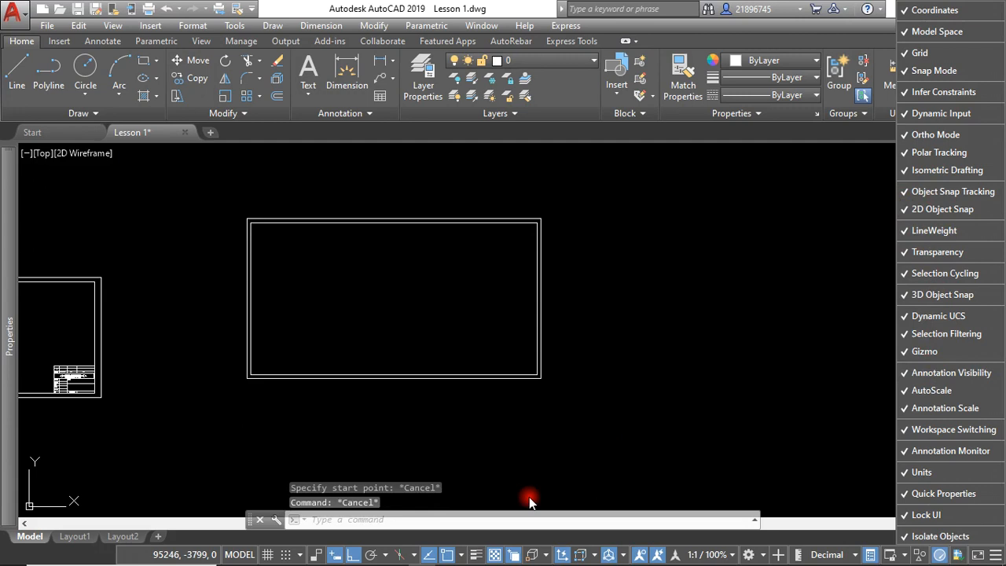
{"action": "left_click", "coordinate": [462, 556]}
{"action": "left_click", "coordinate": [462, 556]}
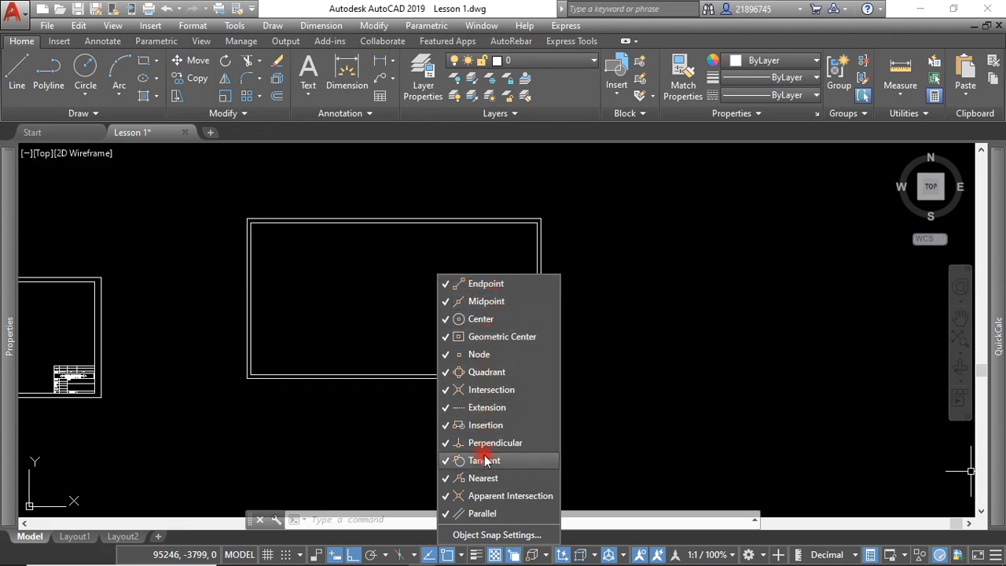
Draw a vertical polyline from the inner rectangle's upper edge to its lower edge, about three quarters of the way east.
{"action": "left_click", "coordinate": [653, 382]}
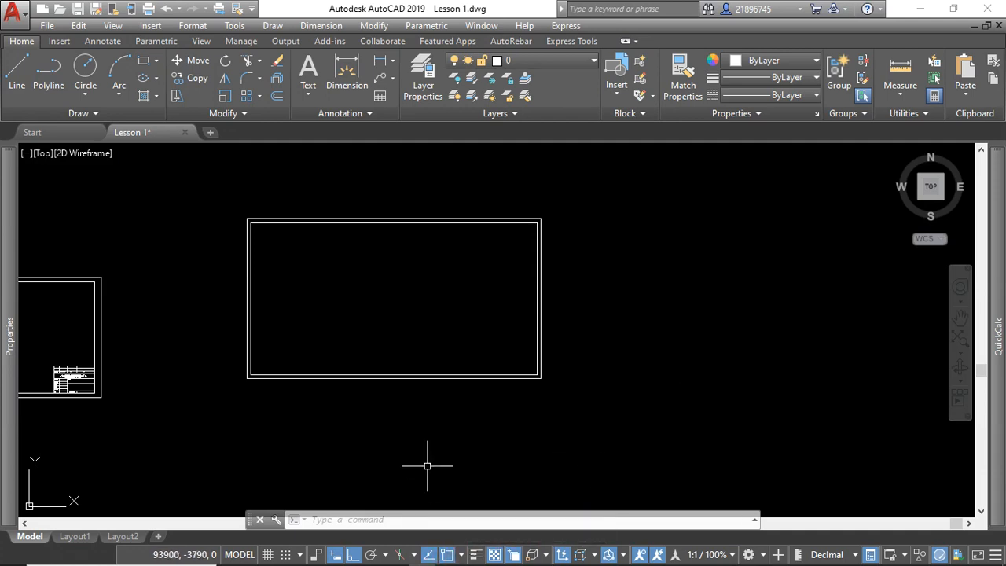
{"action": "left_click", "coordinate": [43, 85]}
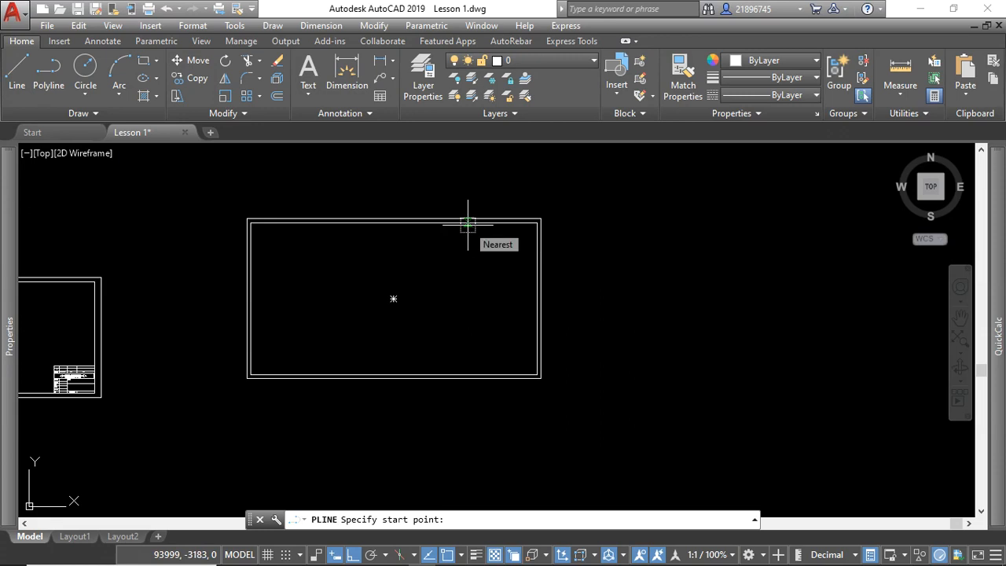
{"action": "left_click", "coordinate": [468, 225]}
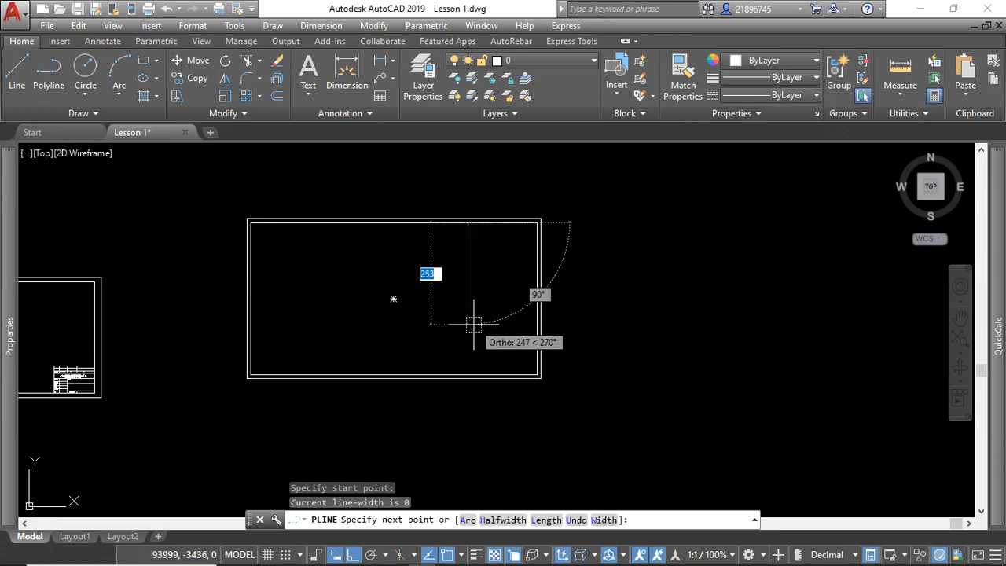
{"action": "left_click", "coordinate": [468, 374]}
{"action": "right_click", "coordinate": [470, 374]}
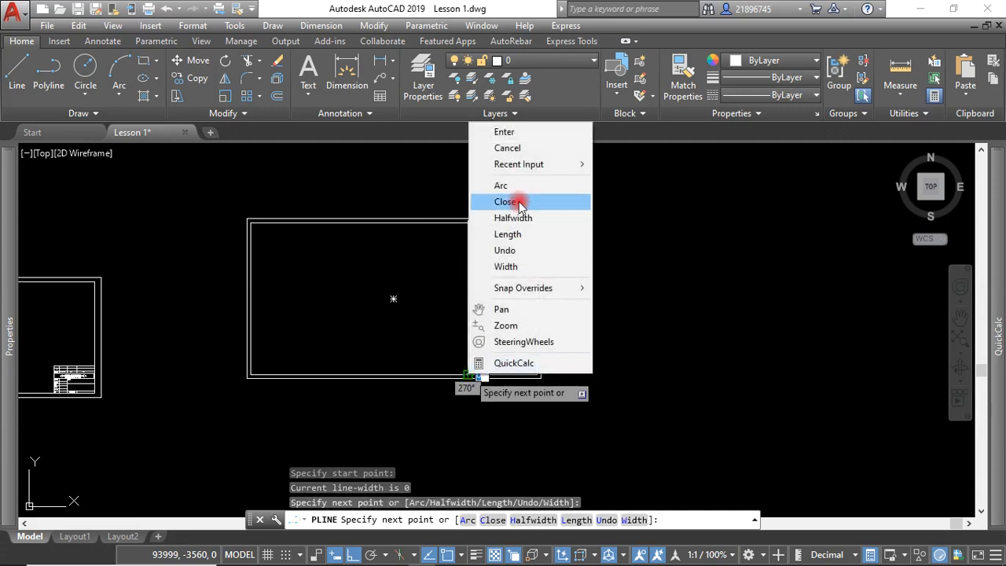
{"action": "left_click", "coordinate": [505, 132]}
Offset the vertical dividing line 10 mm to the west and end the Offset command.
{"action": "scroll", "coordinate": [474, 255], "scroll_direction": "up", "scroll_amount": 2}
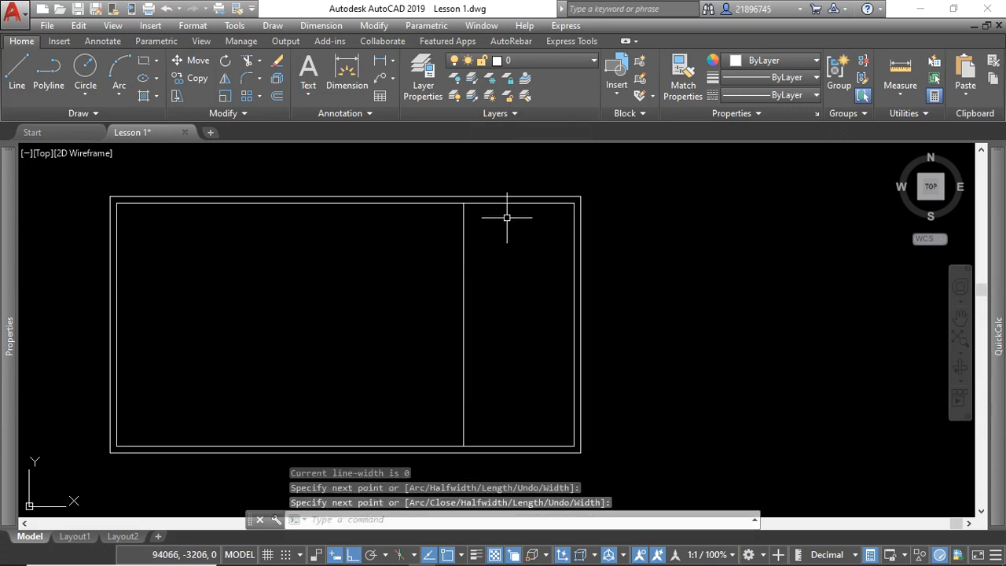
{"action": "left_click", "coordinate": [505, 236]}
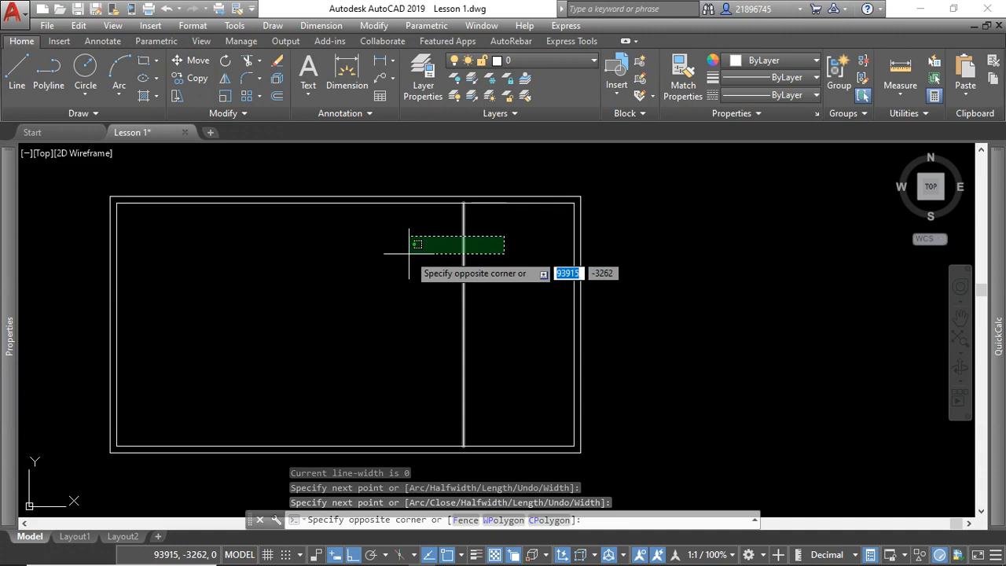
{"action": "left_click", "coordinate": [409, 253]}
{"action": "left_click", "coordinate": [277, 98]}
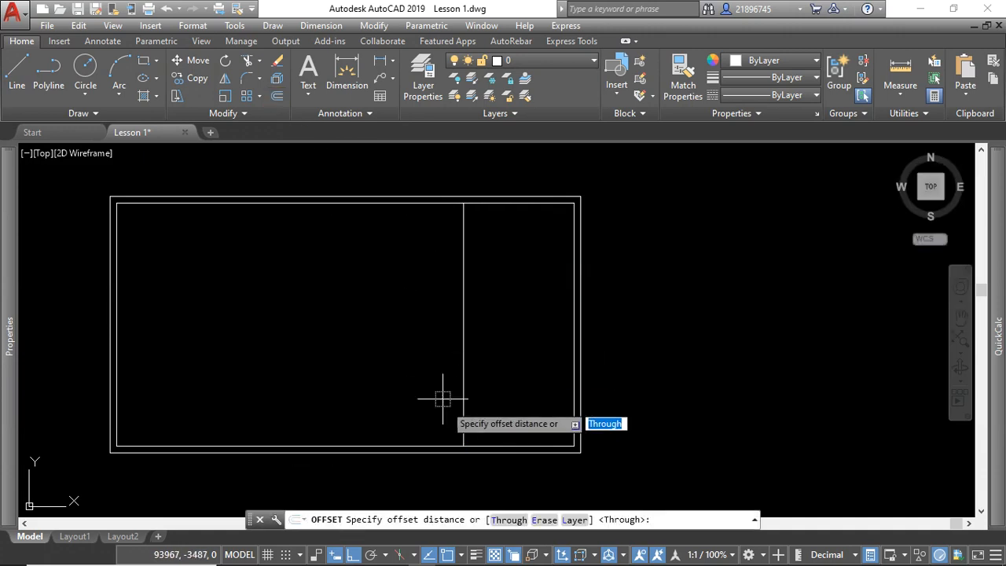
{"action": "left_click", "coordinate": [674, 521]}
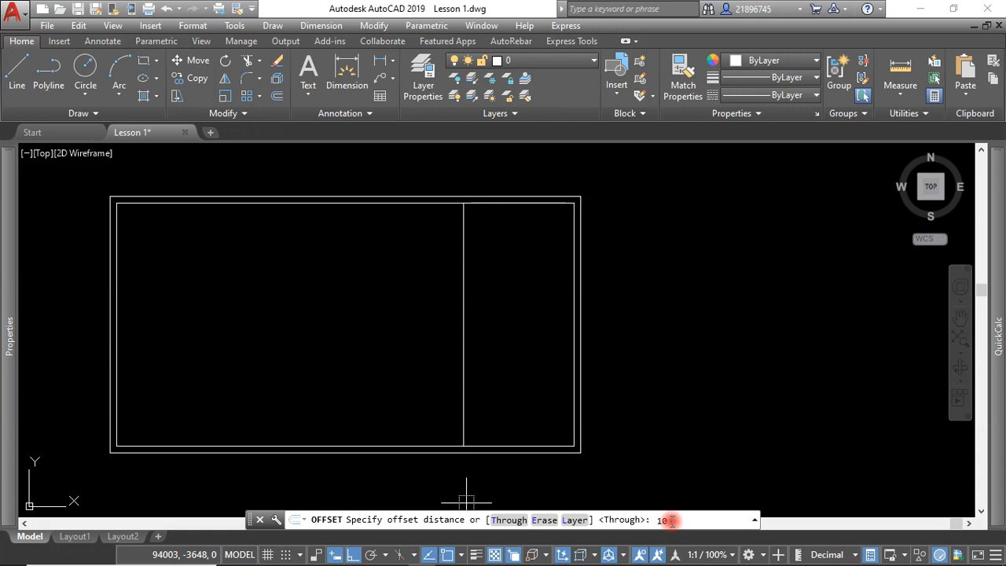
{"action": "key", "text": "Return"}
{"action": "left_click", "coordinate": [464, 444]}
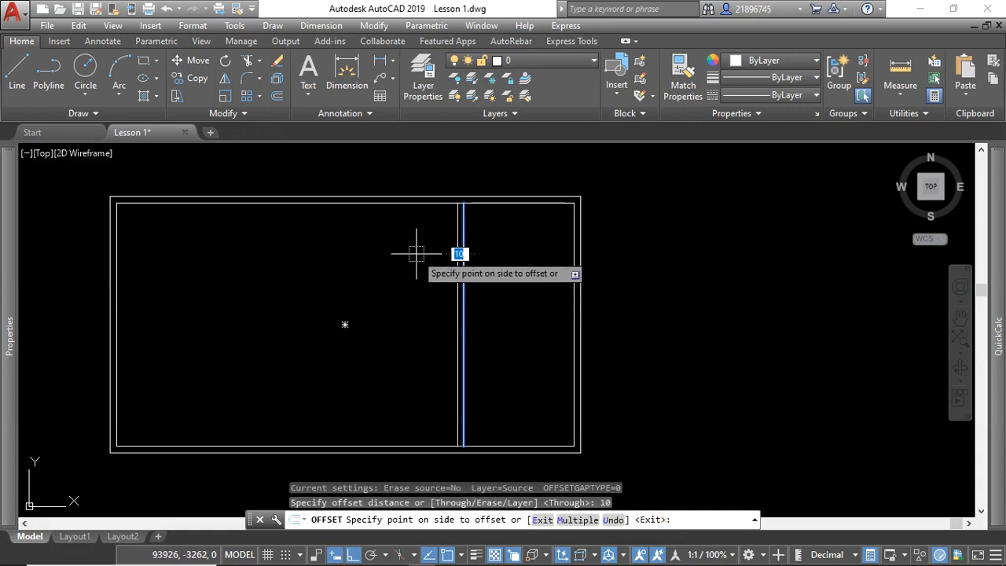
{"action": "left_click", "coordinate": [411, 250]}
{"action": "key", "text": "Escape"}
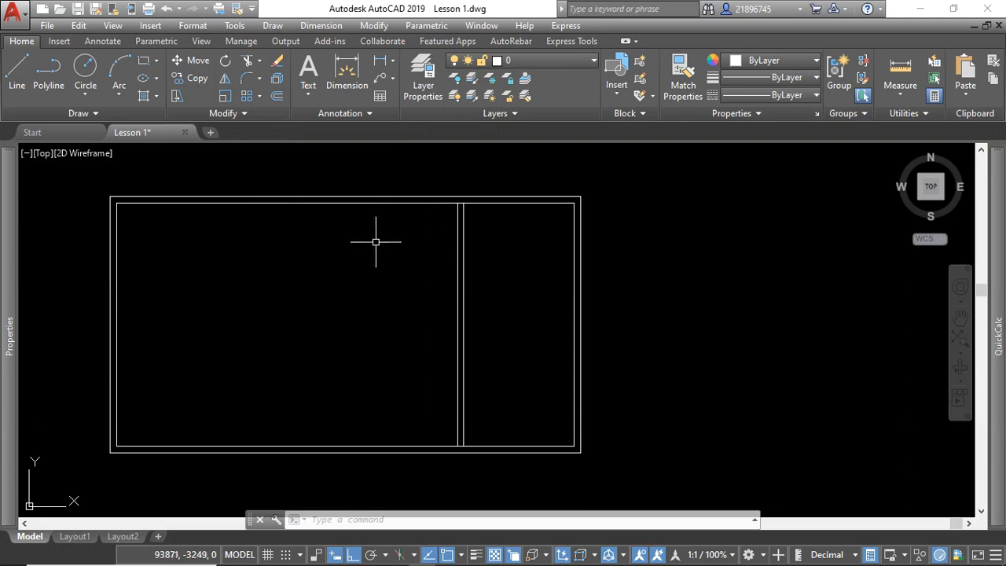
Draw an L-shaped polyline from the inner rectangle's lower edge, 200 mm up and about 411 mm east, past the double vertical line.
{"action": "left_click", "coordinate": [54, 99]}
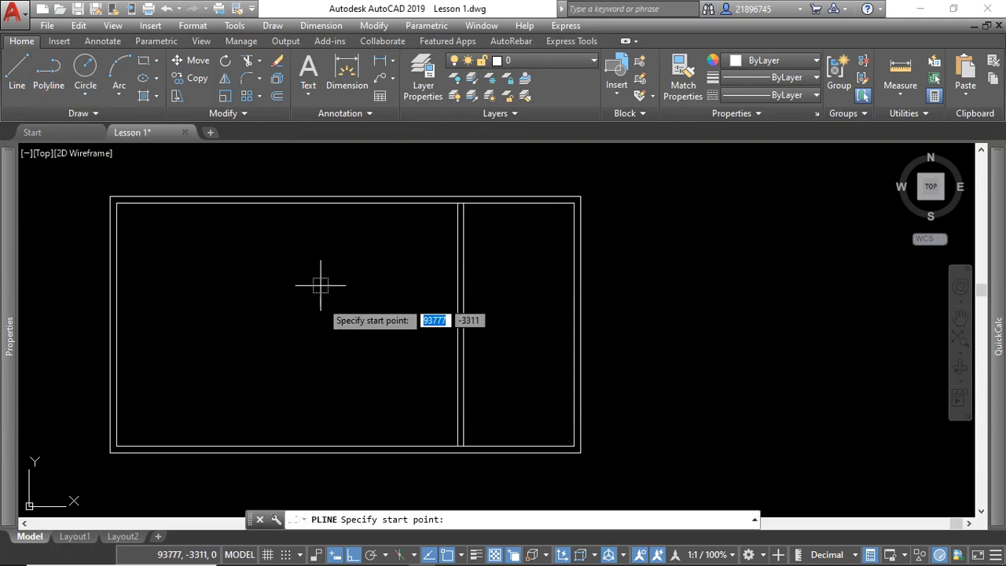
{"action": "left_click", "coordinate": [222, 445]}
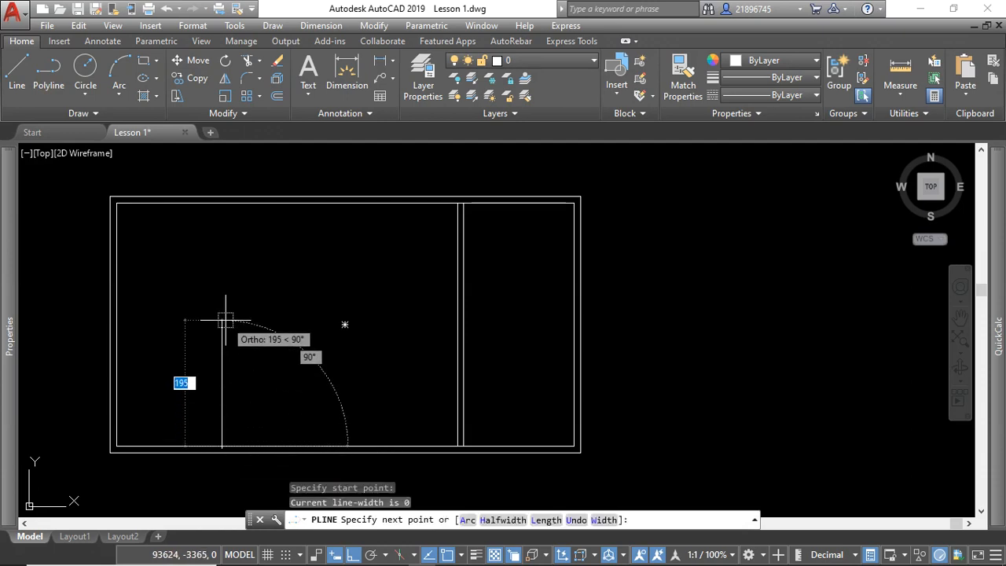
{"action": "type", "text": "200"}
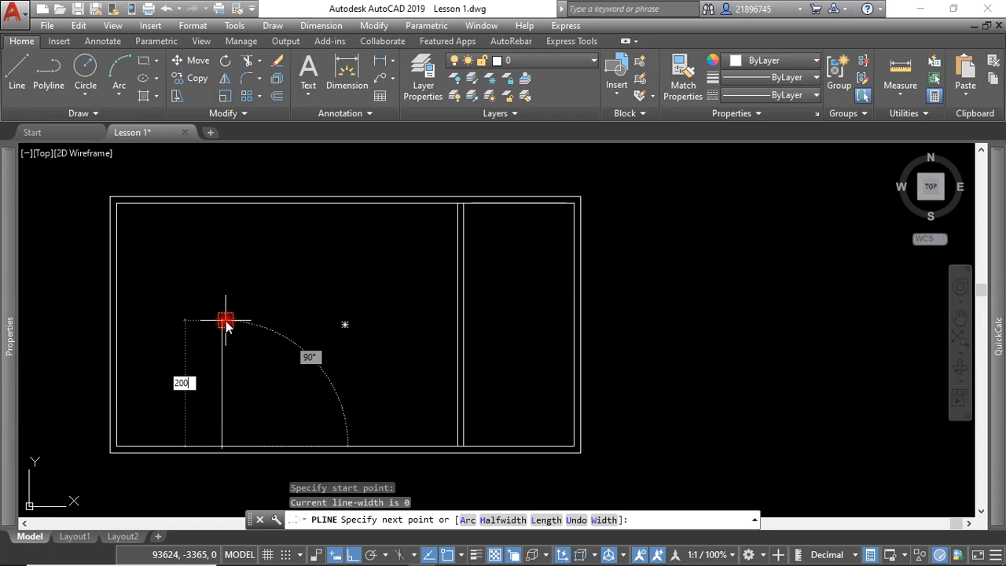
{"action": "key", "text": "Return"}
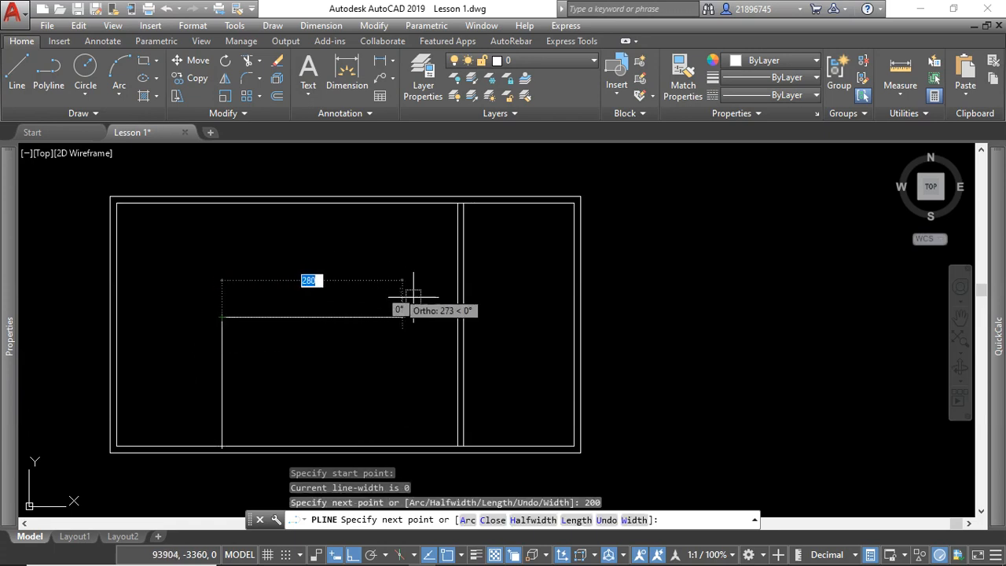
{"action": "left_click", "coordinate": [489, 317]}
{"action": "right_click", "coordinate": [487, 317]}
{"action": "left_click", "coordinate": [525, 76]}
Offset the L-shaped polyline 10 mm outward, up and to the west, and end the Offset command.
{"action": "left_click", "coordinate": [395, 329]}
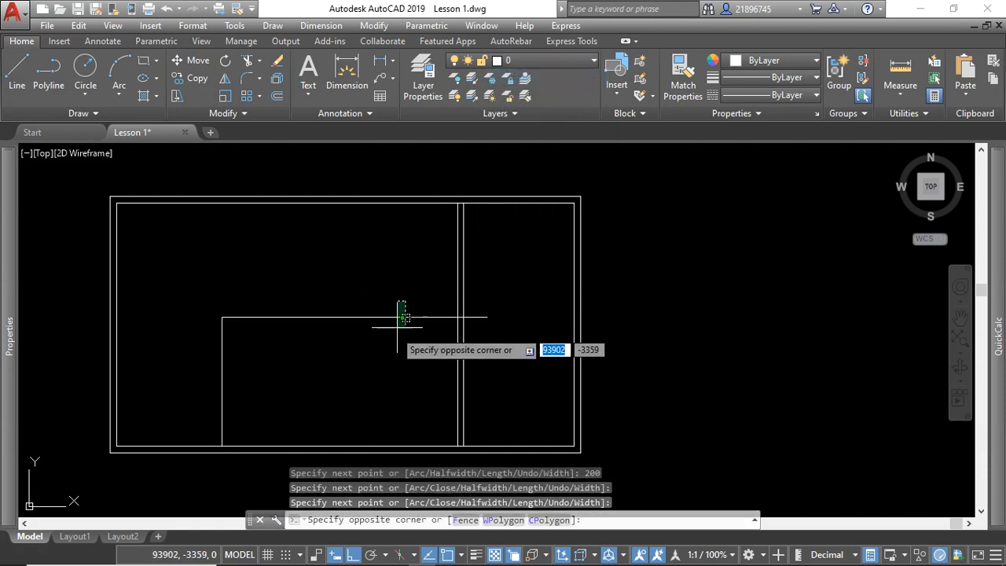
{"action": "left_click", "coordinate": [136, 153]}
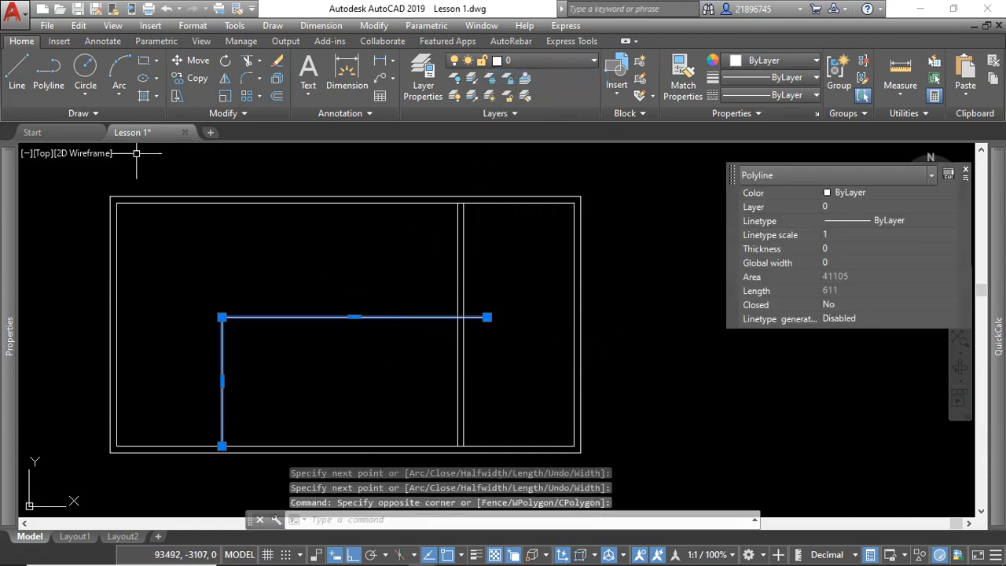
{"action": "left_click", "coordinate": [277, 98]}
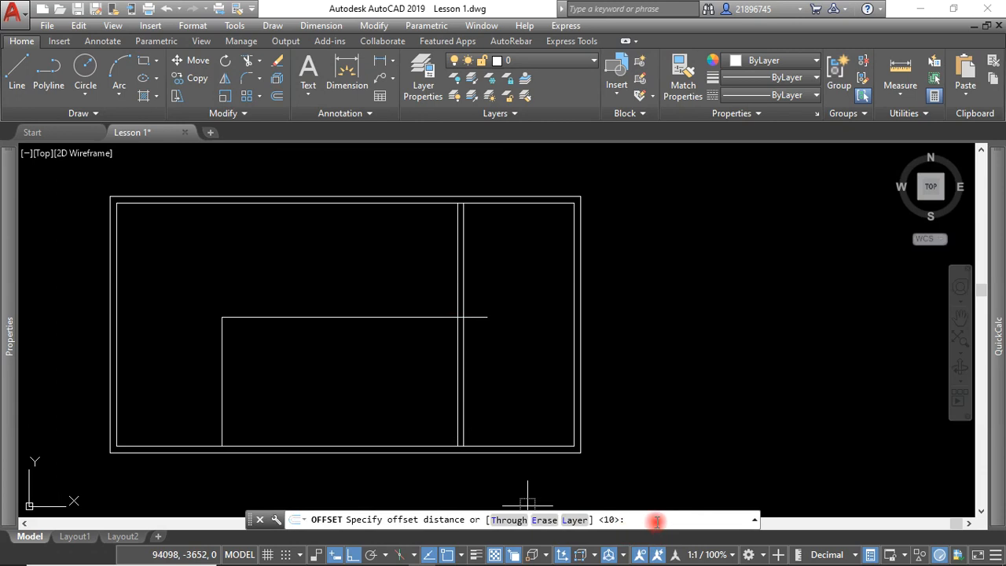
{"action": "key", "text": "Return"}
{"action": "left_click", "coordinate": [562, 445]}
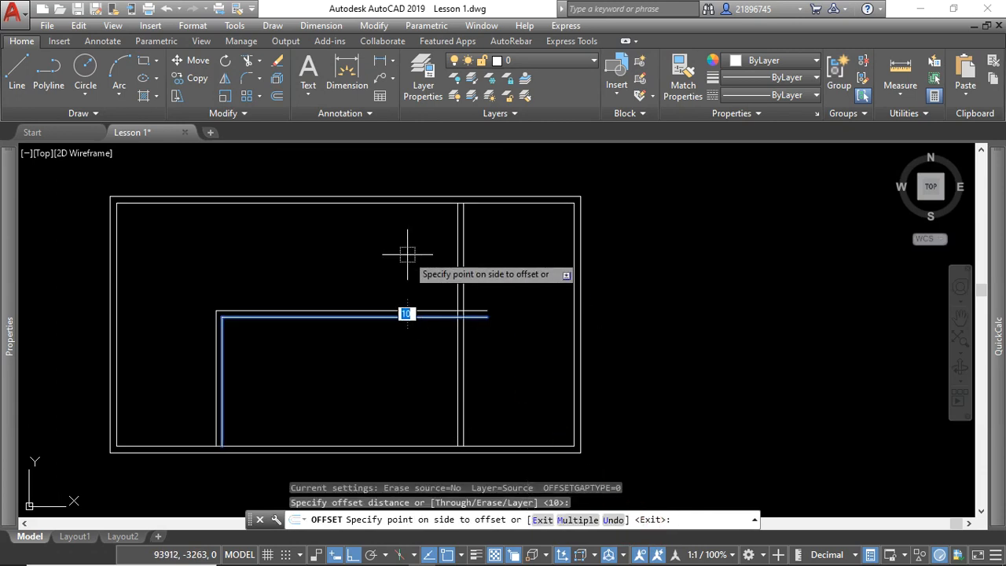
{"action": "left_click", "coordinate": [407, 255]}
{"action": "key", "text": "Escape"}
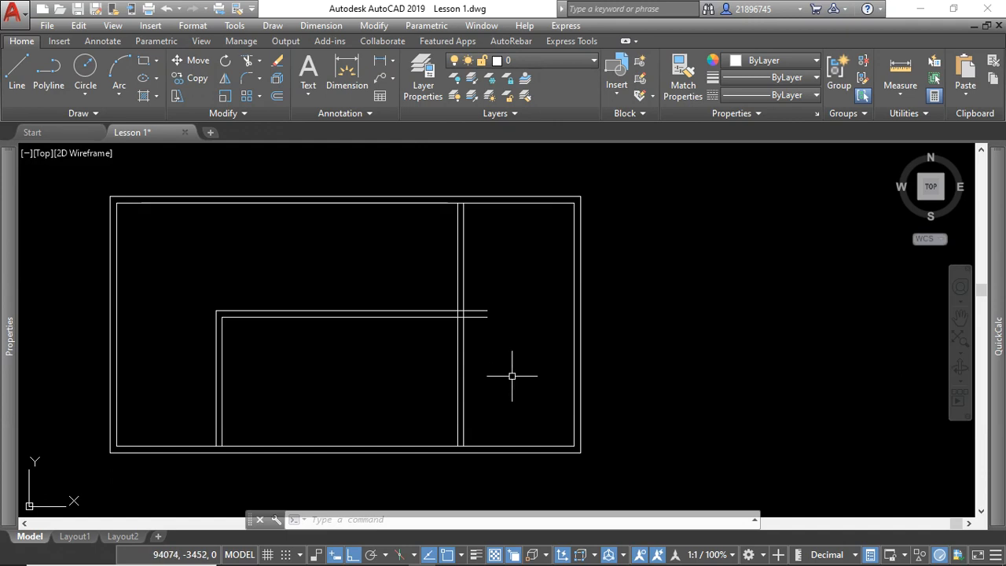
Trim the west vertical line between the two horizontal wall lines, using all the wall lines as cutting edges.
{"action": "left_click", "coordinate": [512, 376]}
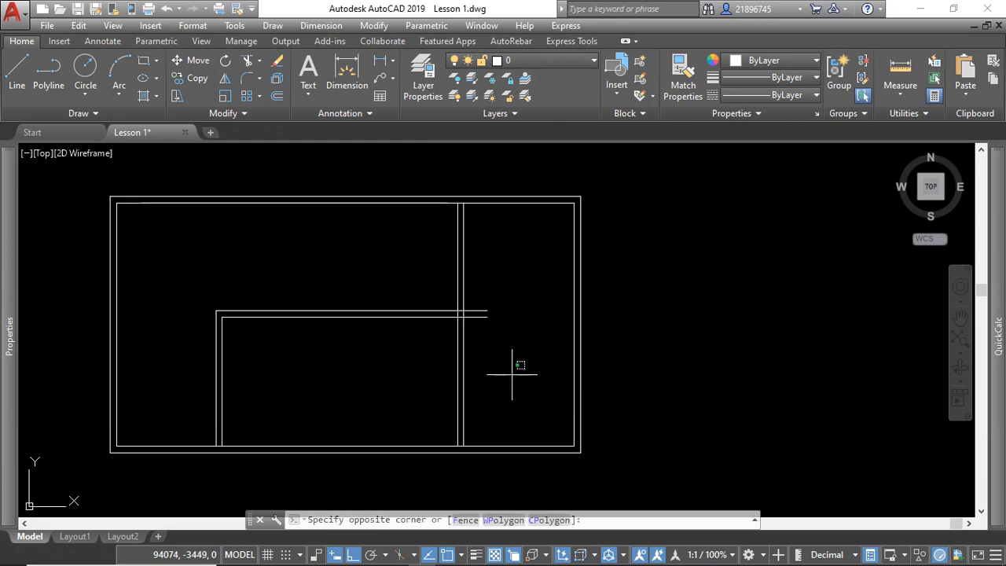
{"action": "left_click", "coordinate": [339, 174]}
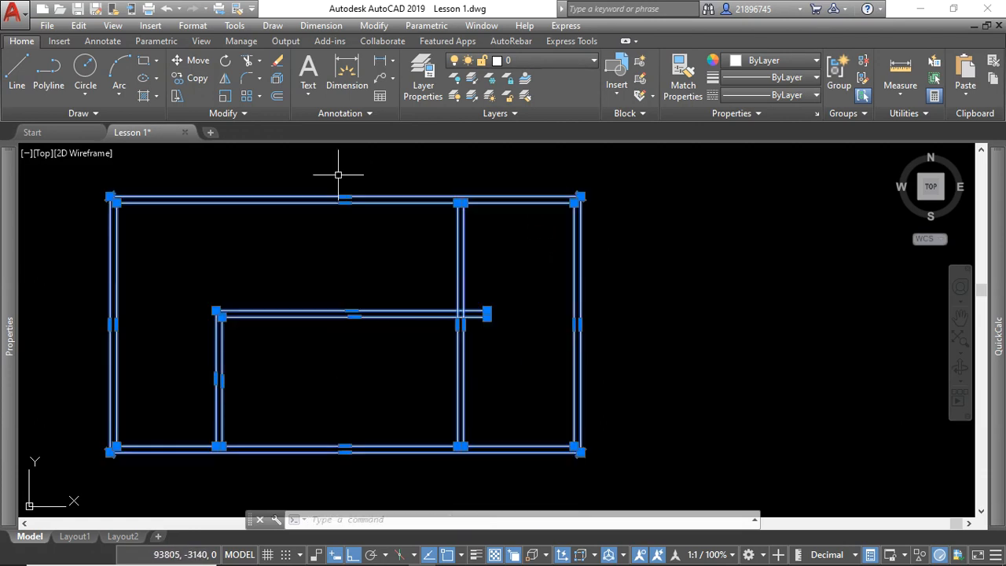
{"action": "left_click", "coordinate": [248, 62]}
{"action": "scroll", "coordinate": [465, 196], "scroll_direction": "up", "scroll_amount": 5}
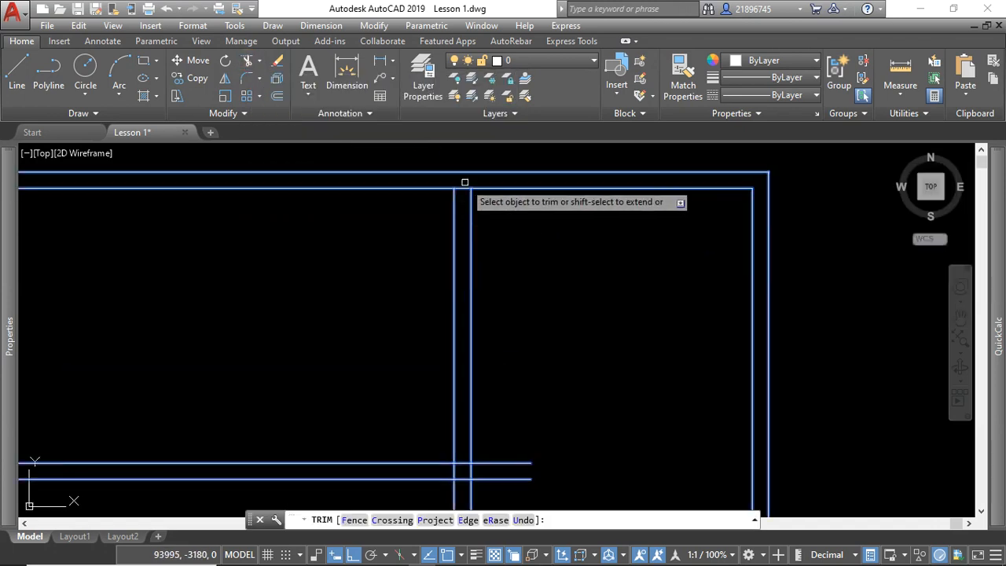
{"action": "left_click", "coordinate": [465, 197]}
{"action": "left_click", "coordinate": [456, 217]}
{"action": "scroll", "coordinate": [469, 218], "scroll_direction": "down", "scroll_amount": 6}
{"action": "scroll", "coordinate": [474, 344], "scroll_direction": "up", "scroll_amount": 6}
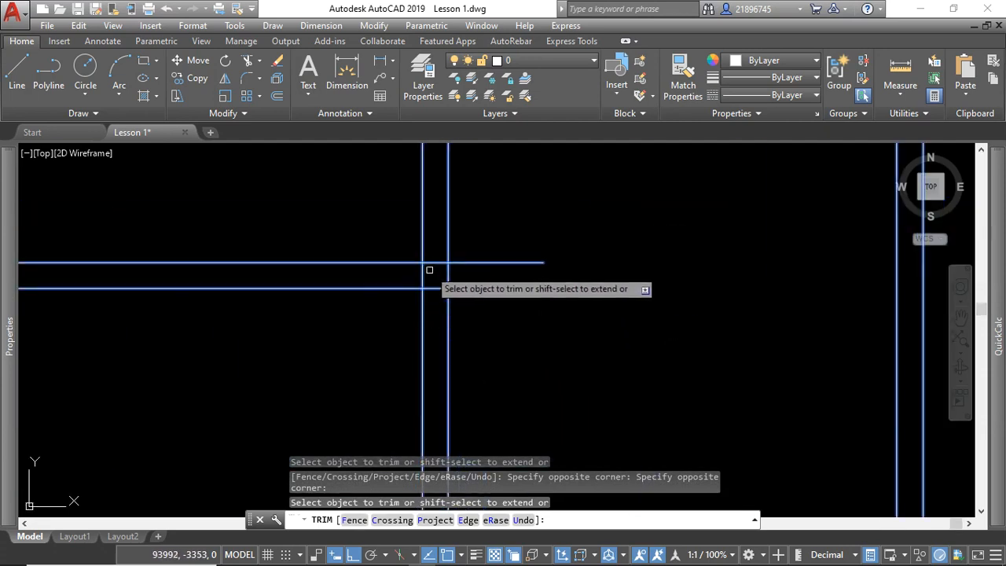
{"action": "left_click", "coordinate": [434, 272]}
{"action": "left_click", "coordinate": [416, 275]}
Trim the horizontal overhangs past the east vertical line and the upper horizontal stub between the vertical pair, and end Trim.
{"action": "scroll", "coordinate": [490, 254], "scroll_direction": "down", "scroll_amount": 6}
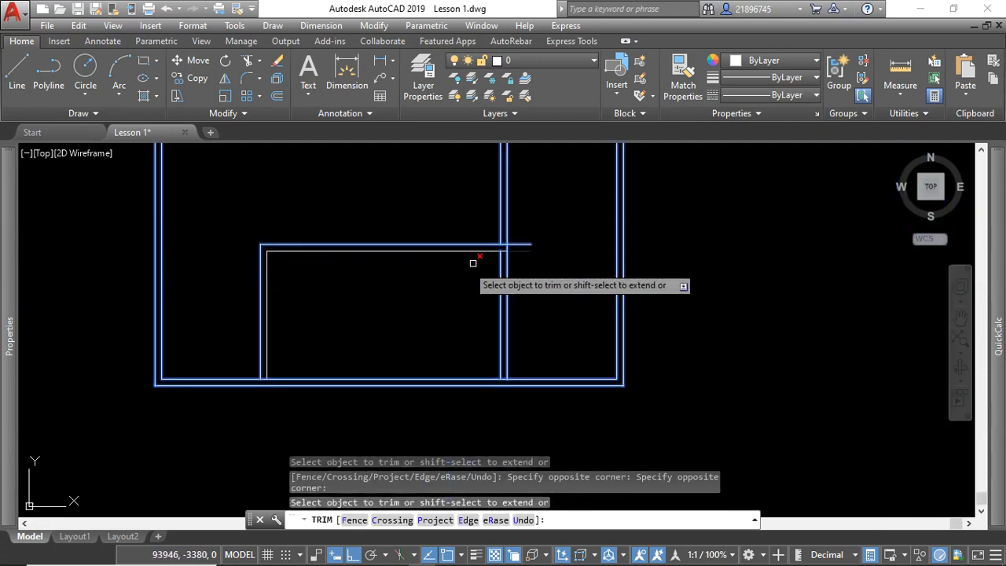
{"action": "scroll", "coordinate": [236, 389], "scroll_direction": "up", "scroll_amount": 6}
{"action": "left_click", "coordinate": [368, 352]}
{"action": "left_click", "coordinate": [358, 334]}
{"action": "scroll", "coordinate": [557, 213], "scroll_direction": "down", "scroll_amount": 5}
{"action": "scroll", "coordinate": [622, 217], "scroll_direction": "up", "scroll_amount": 5}
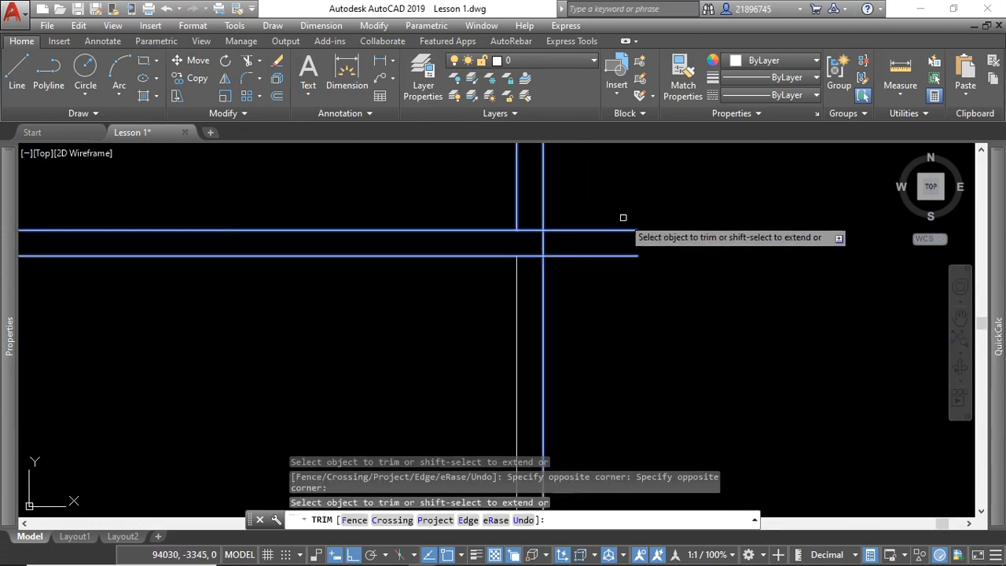
{"action": "left_click", "coordinate": [596, 281]}
{"action": "left_click", "coordinate": [582, 210]}
{"action": "left_click", "coordinate": [531, 213]}
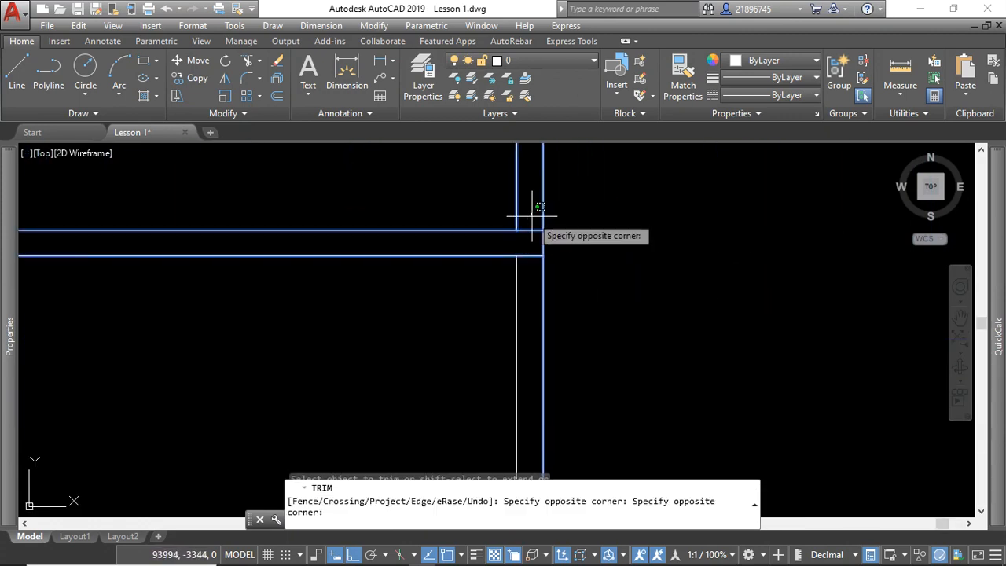
{"action": "left_click", "coordinate": [533, 236]}
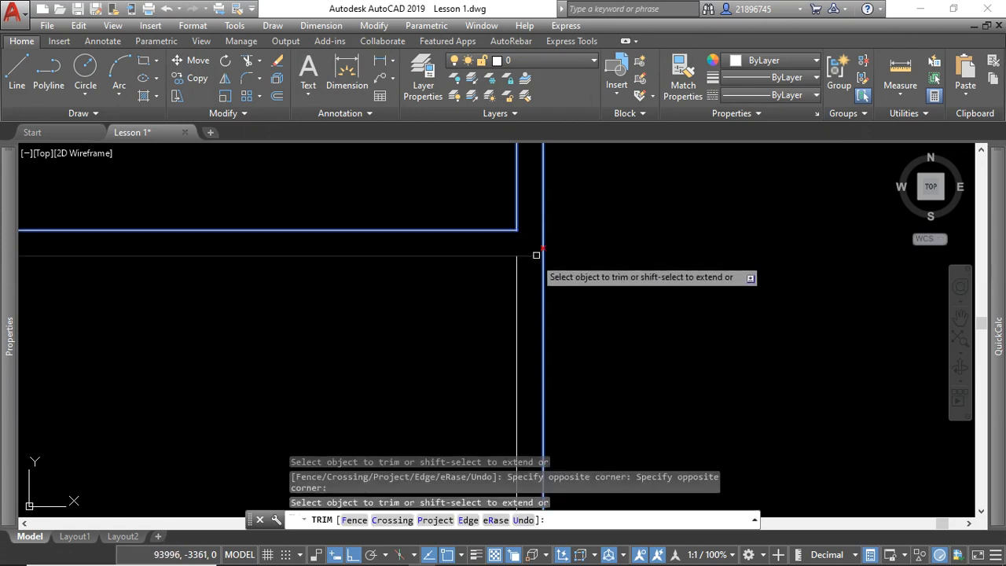
{"action": "right_click", "coordinate": [585, 217]}
{"action": "left_click", "coordinate": [609, 228]}
Trim the remaining lower horizontal stub between the two vertical lines, using the lines at the wall junction as cutting edges.
{"action": "scroll", "coordinate": [547, 258], "scroll_direction": "down", "scroll_amount": 3}
{"action": "scroll", "coordinate": [547, 257], "scroll_direction": "up", "scroll_amount": 2}
{"action": "left_click", "coordinate": [557, 231]}
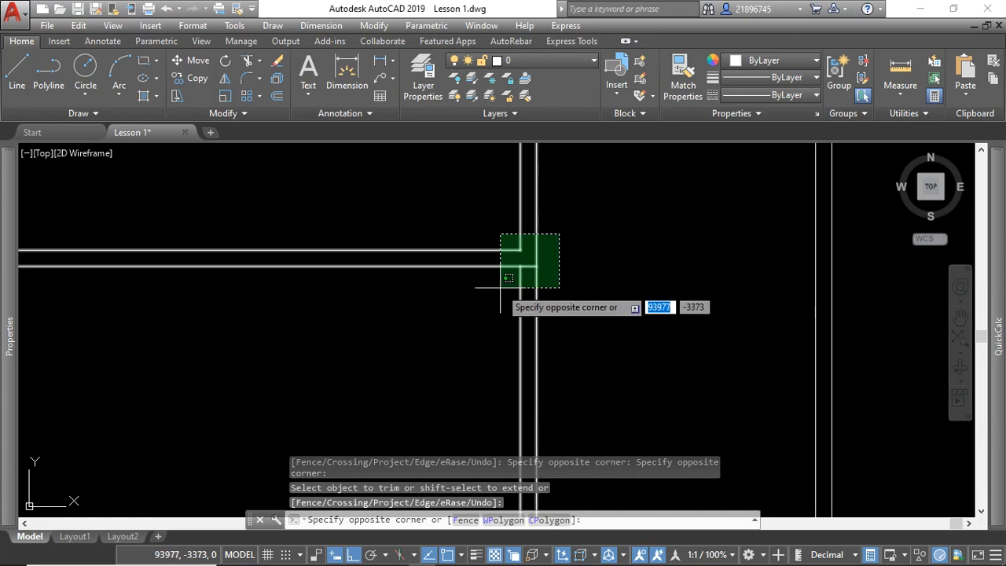
{"action": "left_click", "coordinate": [477, 297]}
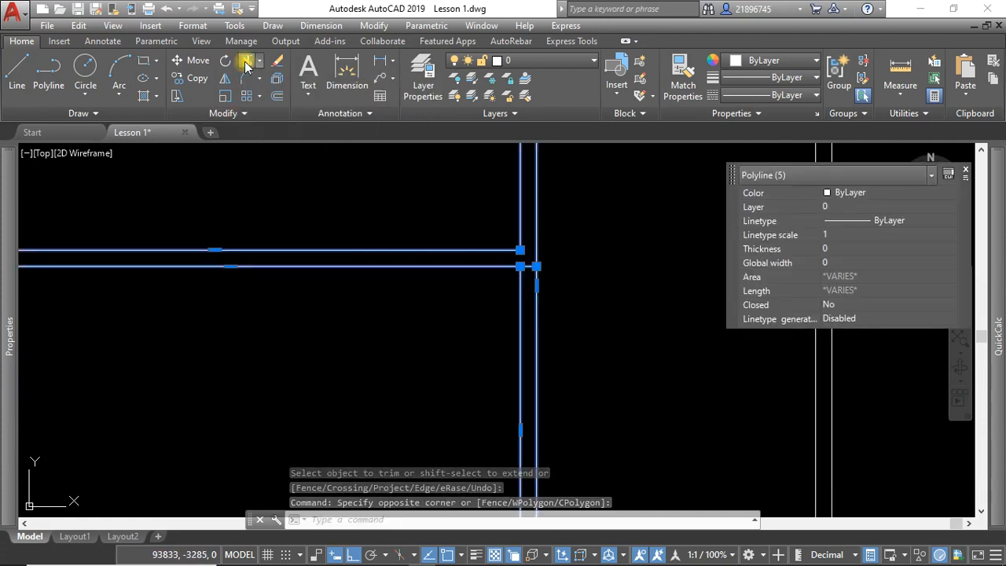
{"action": "left_click", "coordinate": [246, 63]}
{"action": "scroll", "coordinate": [522, 268], "scroll_direction": "up", "scroll_amount": 3}
{"action": "left_click", "coordinate": [505, 253]}
{"action": "left_click", "coordinate": [517, 290]}
{"action": "key", "text": "Escape"}
{"action": "scroll", "coordinate": [521, 284], "scroll_direction": "down", "scroll_amount": 5}
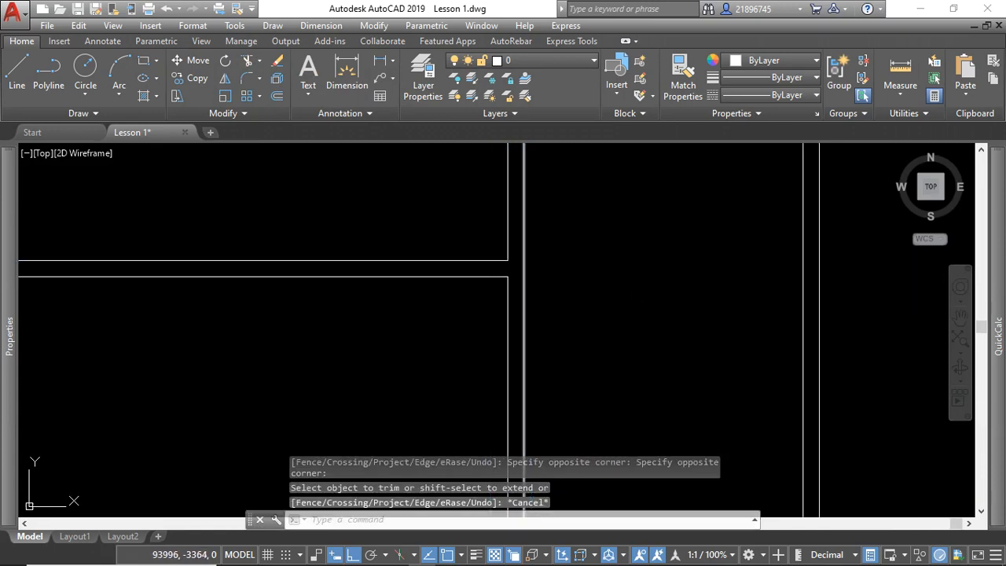
{"action": "left_click", "coordinate": [568, 306]}
{"action": "left_click", "coordinate": [568, 307]}
{"action": "scroll", "coordinate": [489, 413], "scroll_direction": "up", "scroll_amount": 2}
{"action": "scroll", "coordinate": [475, 347], "scroll_direction": "down", "scroll_amount": 2}
{"action": "scroll", "coordinate": [475, 347], "scroll_direction": "down", "scroll_amount": 2}
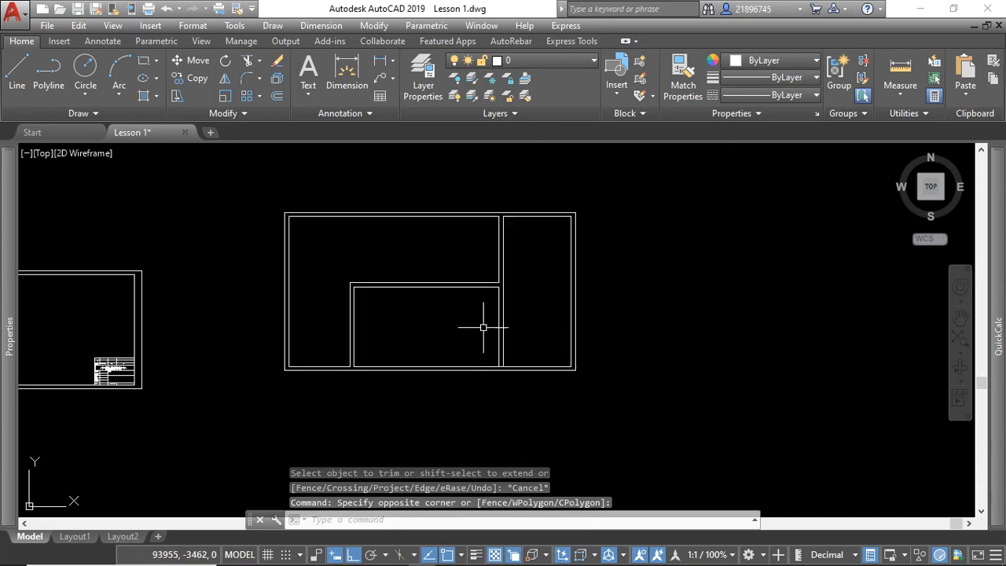
{"action": "scroll", "coordinate": [470, 328], "scroll_direction": "up", "scroll_amount": 2}
{"action": "scroll", "coordinate": [463, 337], "scroll_direction": "down", "scroll_amount": 2}
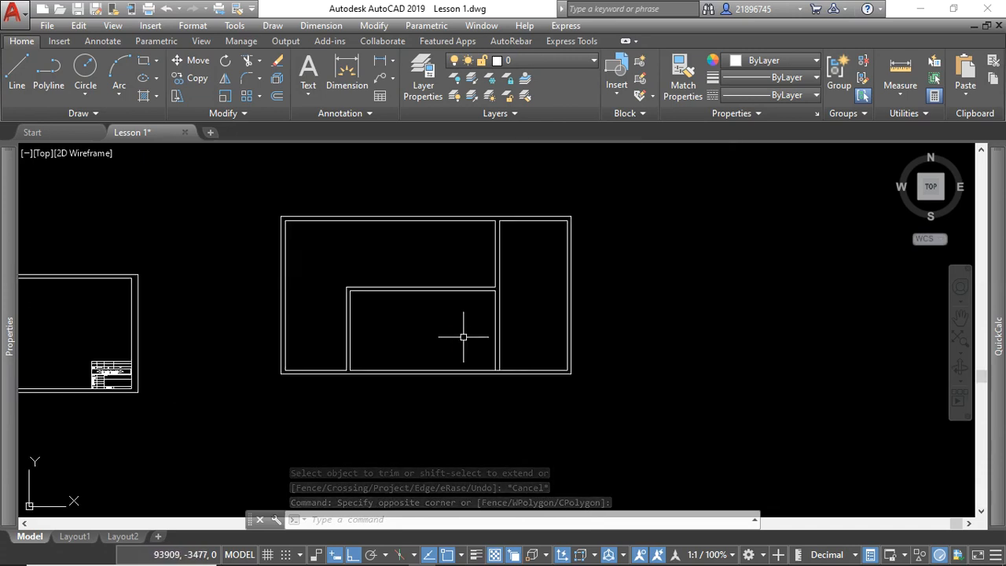
{"action": "left_click", "coordinate": [464, 337]}
{"action": "left_click", "coordinate": [441, 324]}
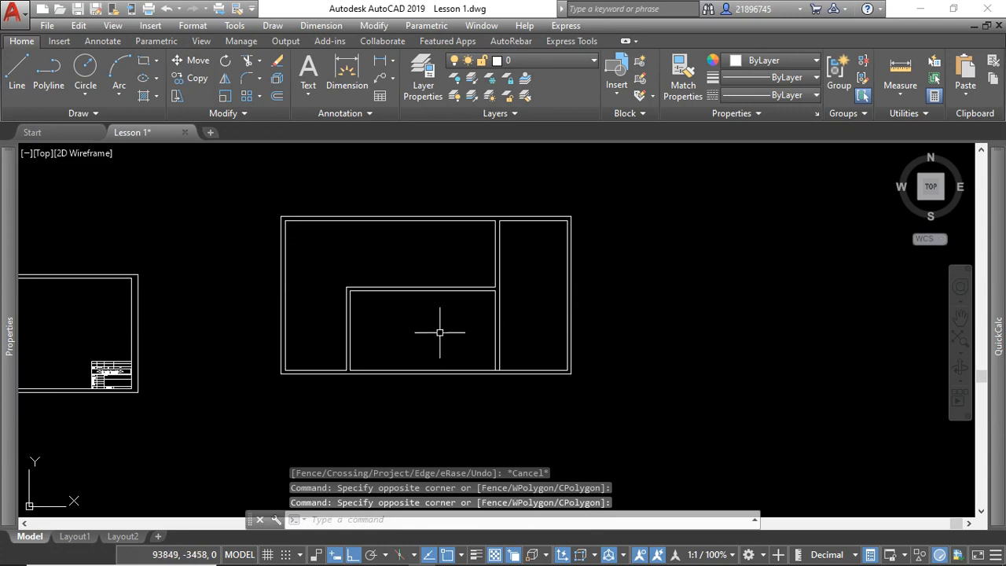
{"action": "left_click", "coordinate": [48, 74]}
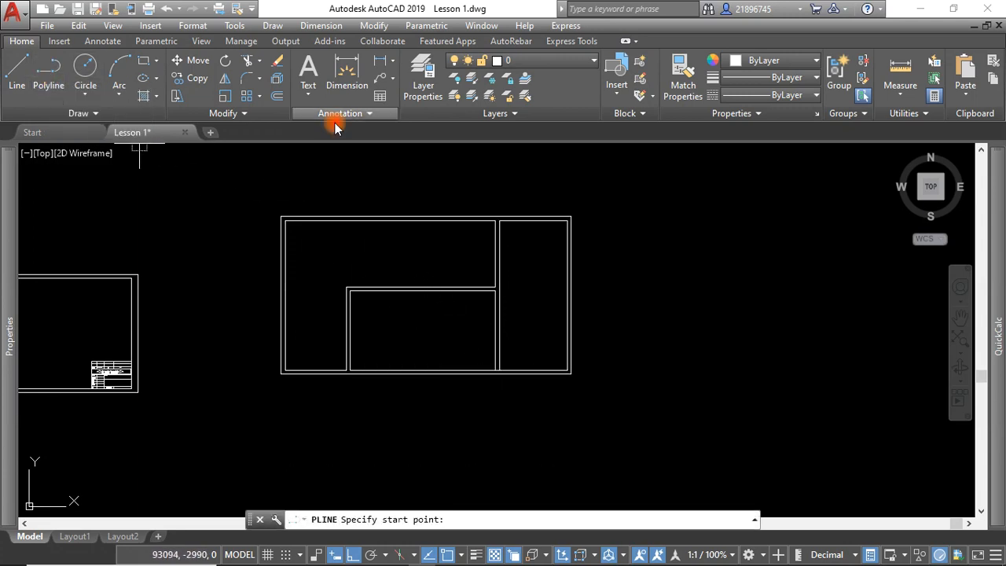
{"action": "scroll", "coordinate": [478, 397], "scroll_direction": "up", "scroll_amount": 3}
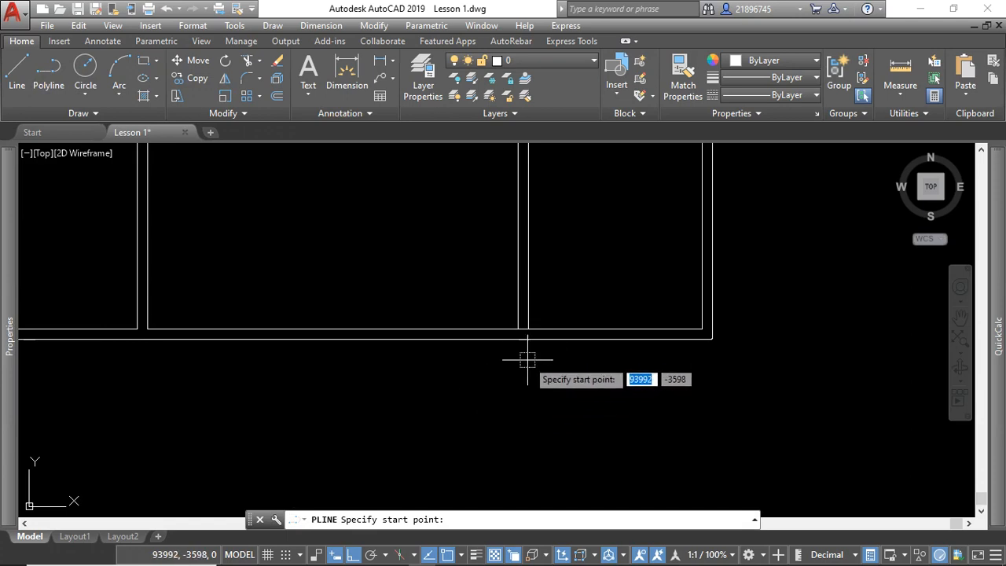
{"action": "key", "text": "Escape"}
Stretch the lower end of the east partition's west line down past the outer wall, to a length of about 256.
{"action": "left_click", "coordinate": [517, 298]}
{"action": "scroll", "coordinate": [443, 267], "scroll_direction": "down", "scroll_amount": 1}
{"action": "scroll", "coordinate": [486, 264], "scroll_direction": "up", "scroll_amount": 1}
{"action": "scroll", "coordinate": [485, 335], "scroll_direction": "up", "scroll_amount": 1}
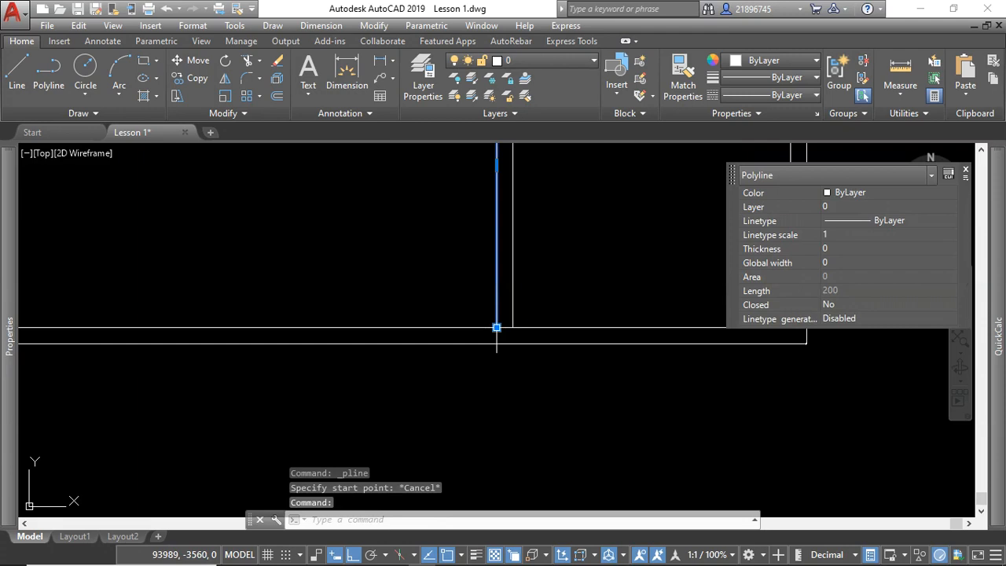
{"action": "left_click", "coordinate": [497, 328]}
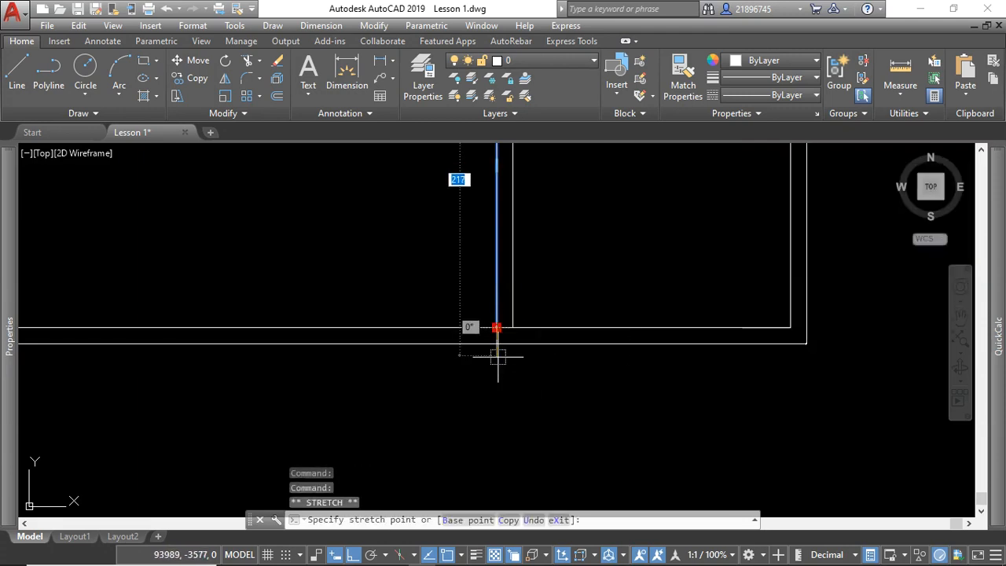
{"action": "left_click", "coordinate": [503, 419]}
{"action": "scroll", "coordinate": [540, 317], "scroll_direction": "down", "scroll_amount": 2}
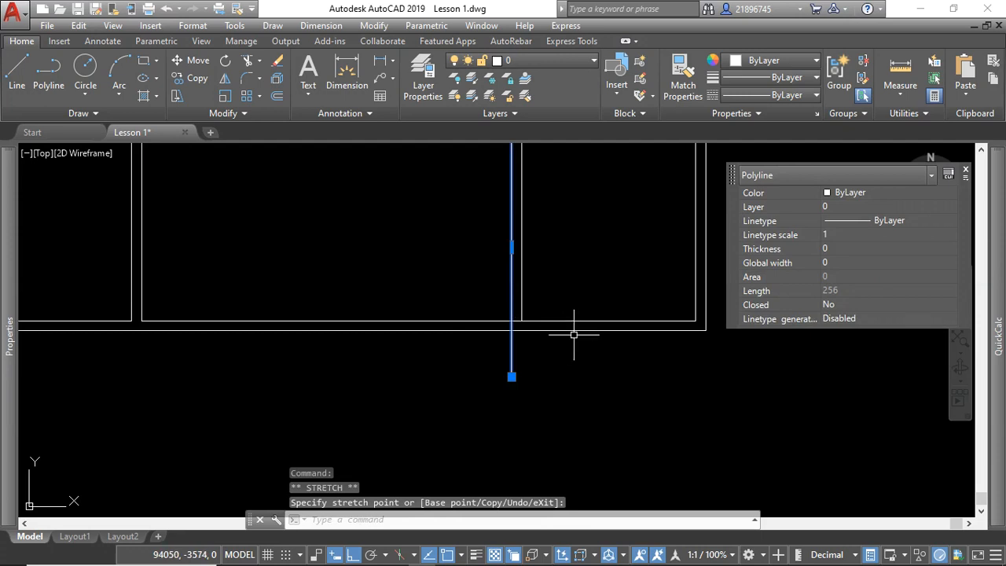
Trim the partition line's overhang below the outer wall and the inner wall stub between the partition lines, using the junction lines as cutting edges.
{"action": "scroll", "coordinate": [543, 333], "scroll_direction": "up", "scroll_amount": 4}
{"action": "left_click", "coordinate": [507, 274]}
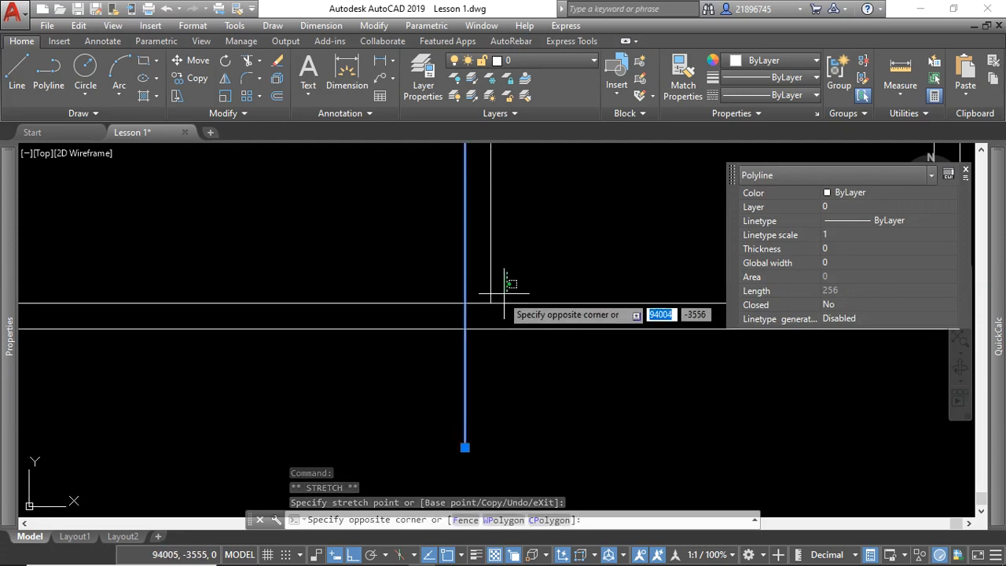
{"action": "left_click", "coordinate": [478, 310]}
{"action": "left_click", "coordinate": [532, 381]}
{"action": "left_click", "coordinate": [462, 279]}
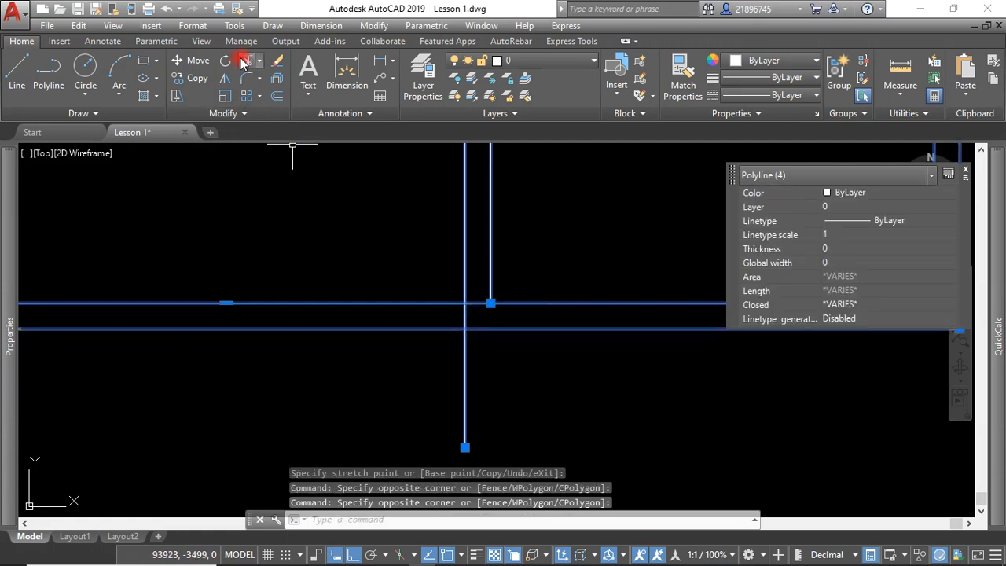
{"action": "left_click", "coordinate": [473, 367]}
{"action": "left_click", "coordinate": [451, 376]}
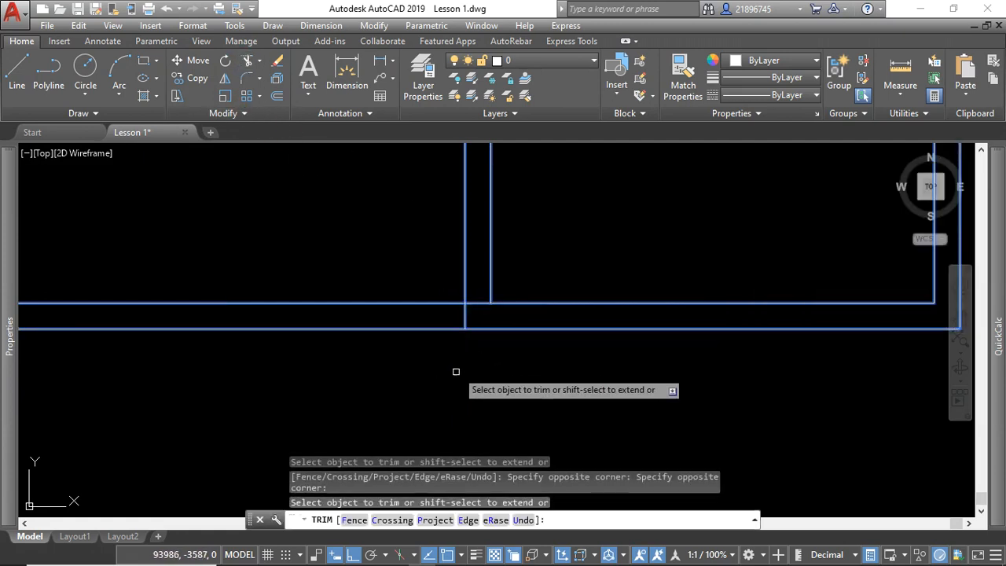
{"action": "left_click", "coordinate": [481, 304]}
{"action": "right_click", "coordinate": [538, 248]}
{"action": "left_click", "coordinate": [563, 257]}
{"action": "scroll", "coordinate": [319, 204], "scroll_direction": "down", "scroll_amount": 3}
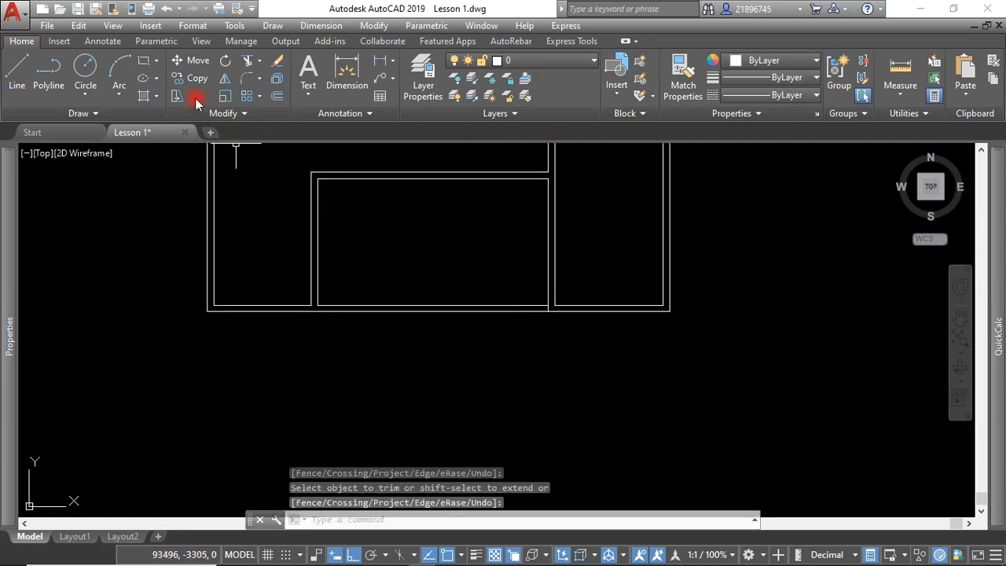
{"action": "left_click", "coordinate": [61, 79]}
{"action": "left_click", "coordinate": [479, 246]}
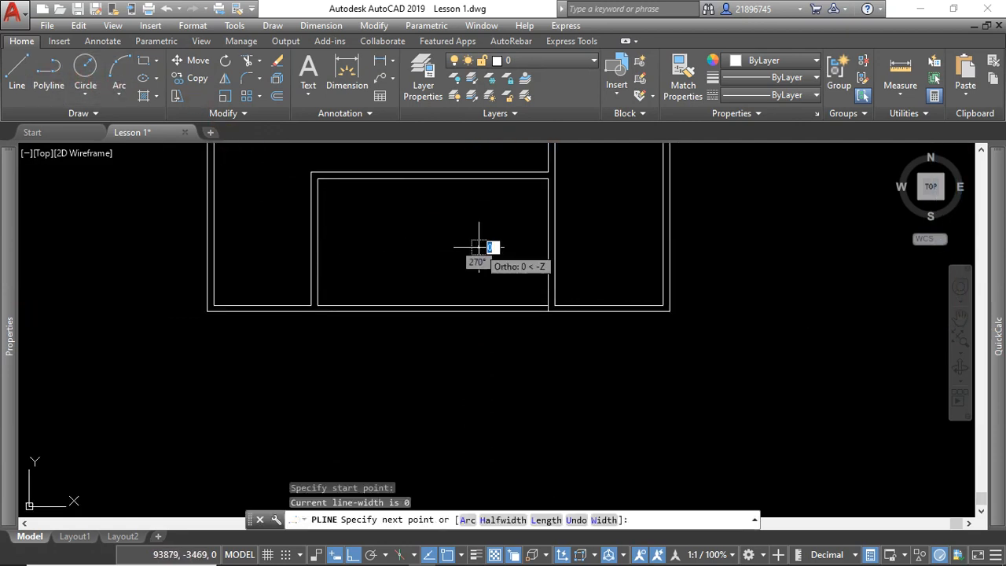
{"action": "key", "text": "Escape"}
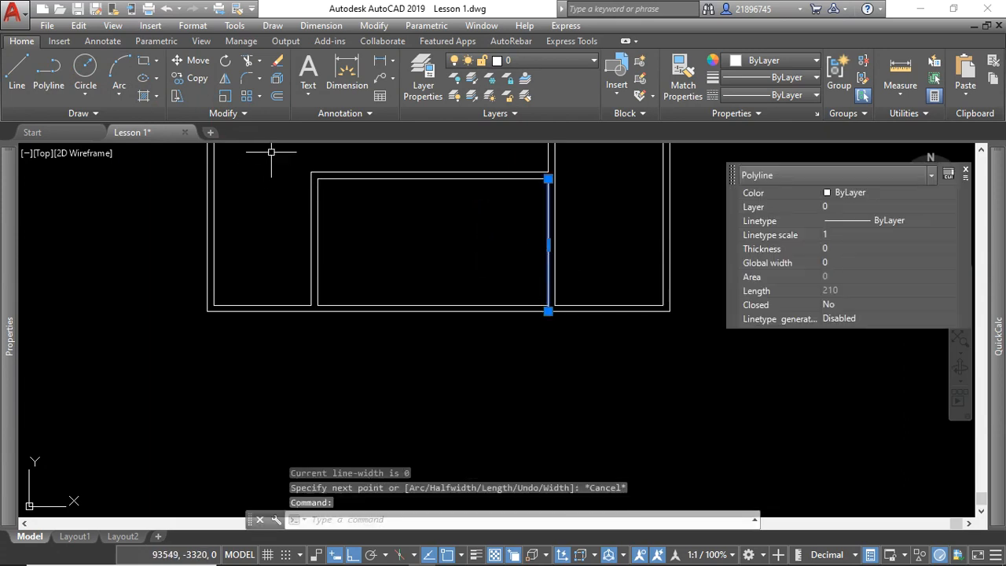
Offset the lower west line of the east partition 100 to the west and end the Offset command.
{"action": "left_click", "coordinate": [277, 96]}
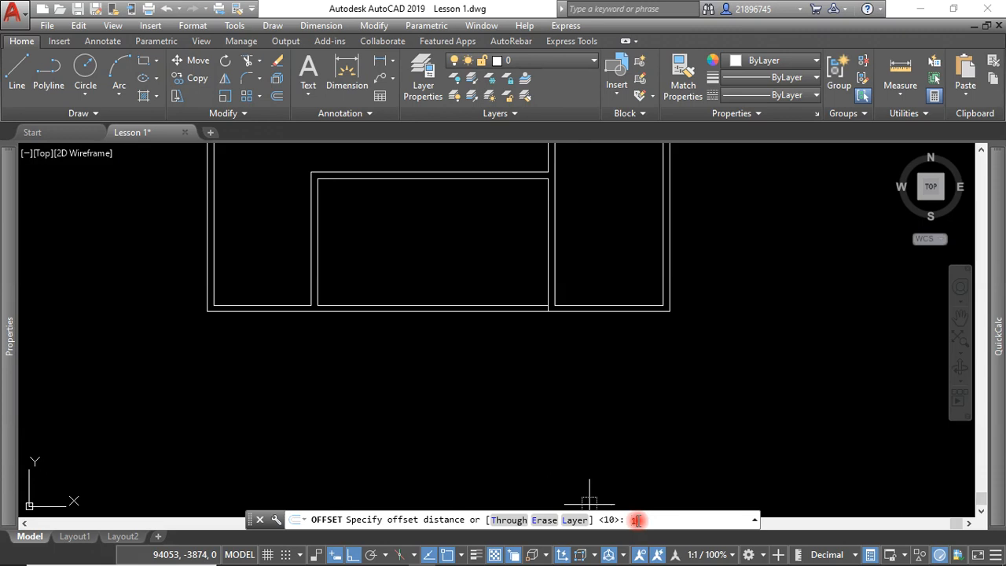
{"action": "key", "text": "Return"}
{"action": "left_click", "coordinate": [548, 283]}
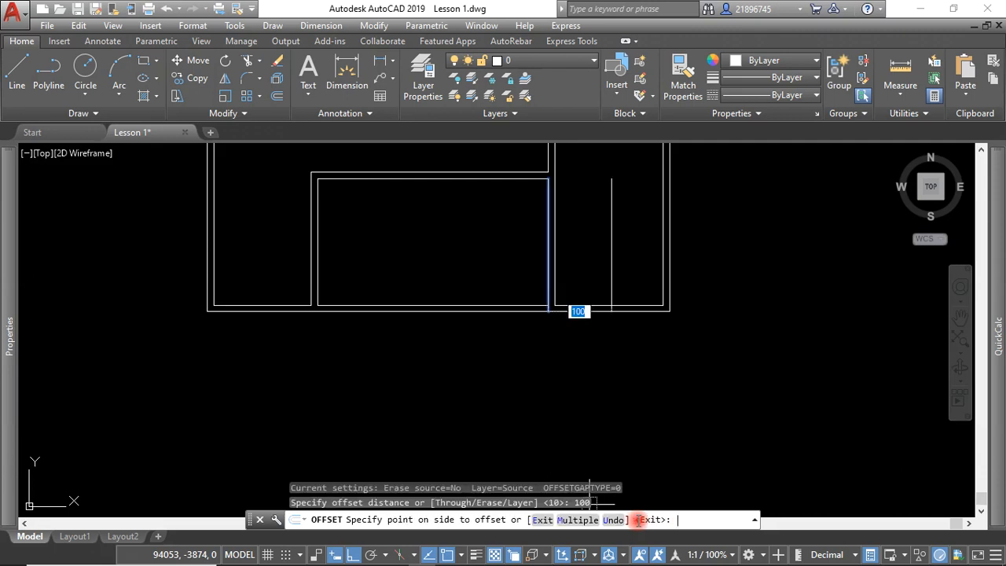
{"action": "left_click", "coordinate": [416, 329]}
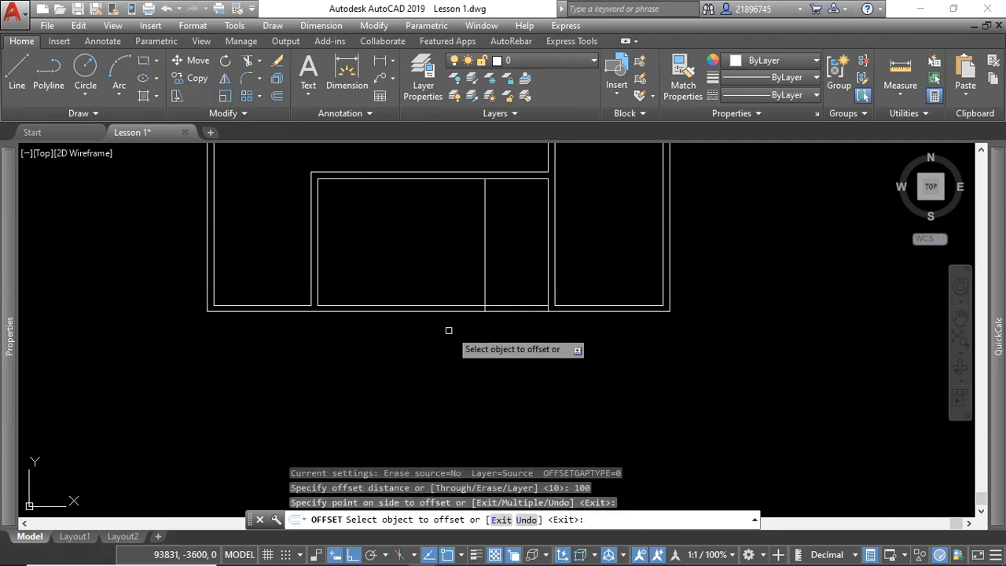
{"action": "key", "text": "Escape"}
Trim the offset line above the south wall and both wall lines between the jambs to cut a door opening beside the east partition.
{"action": "scroll", "coordinate": [490, 296], "scroll_direction": "up", "scroll_amount": 2}
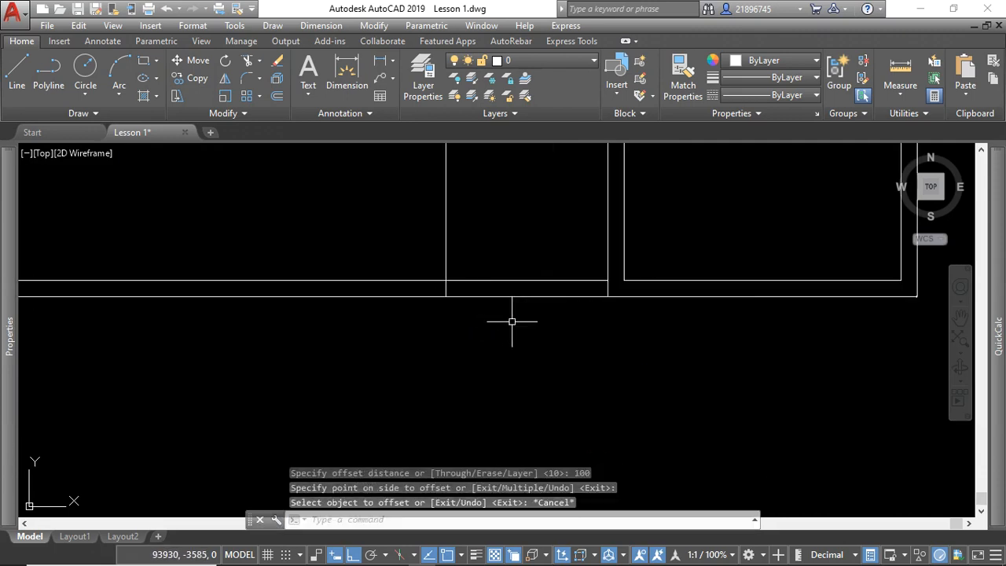
{"action": "scroll", "coordinate": [511, 320], "scroll_direction": "down", "scroll_amount": 2}
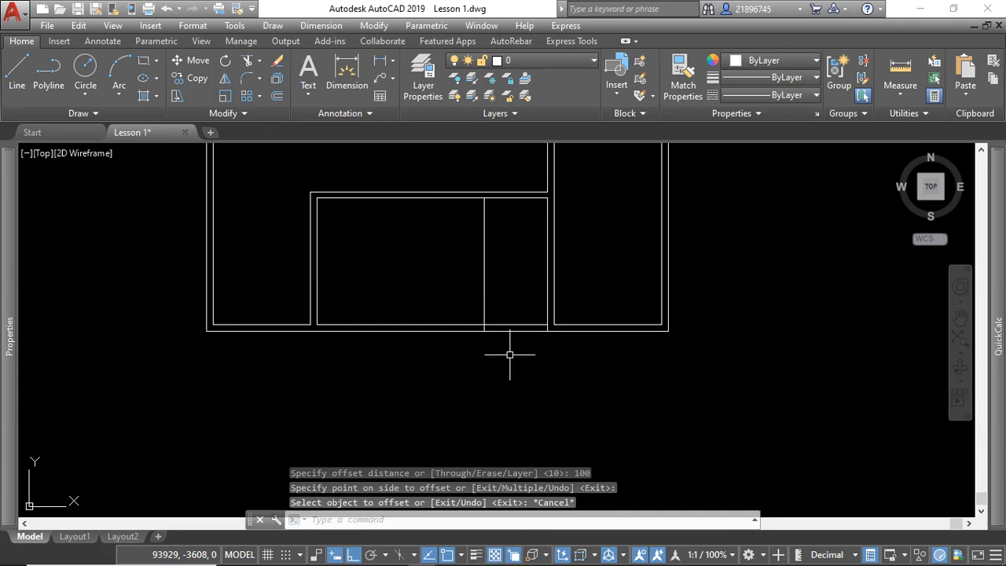
{"action": "left_click", "coordinate": [589, 361]}
{"action": "left_click", "coordinate": [397, 250]}
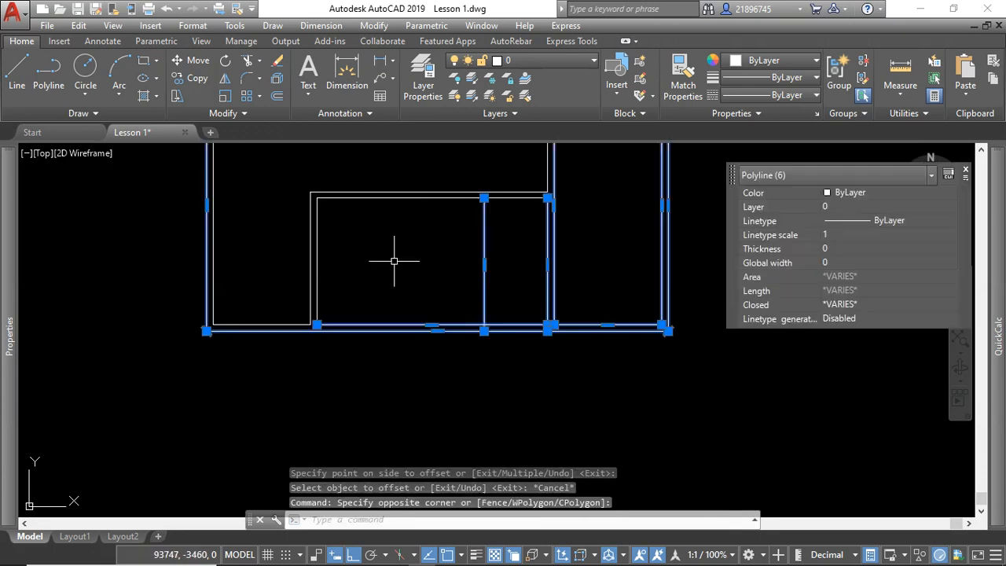
{"action": "left_click", "coordinate": [250, 62]}
{"action": "left_click", "coordinate": [507, 275]}
{"action": "left_click", "coordinate": [457, 285]}
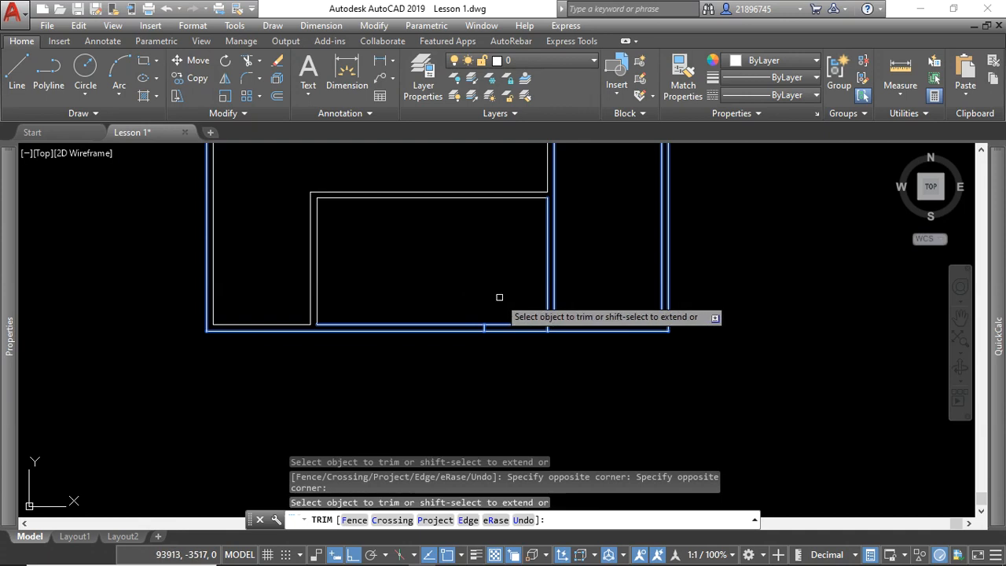
{"action": "left_click", "coordinate": [529, 300]}
{"action": "left_click", "coordinate": [515, 350]}
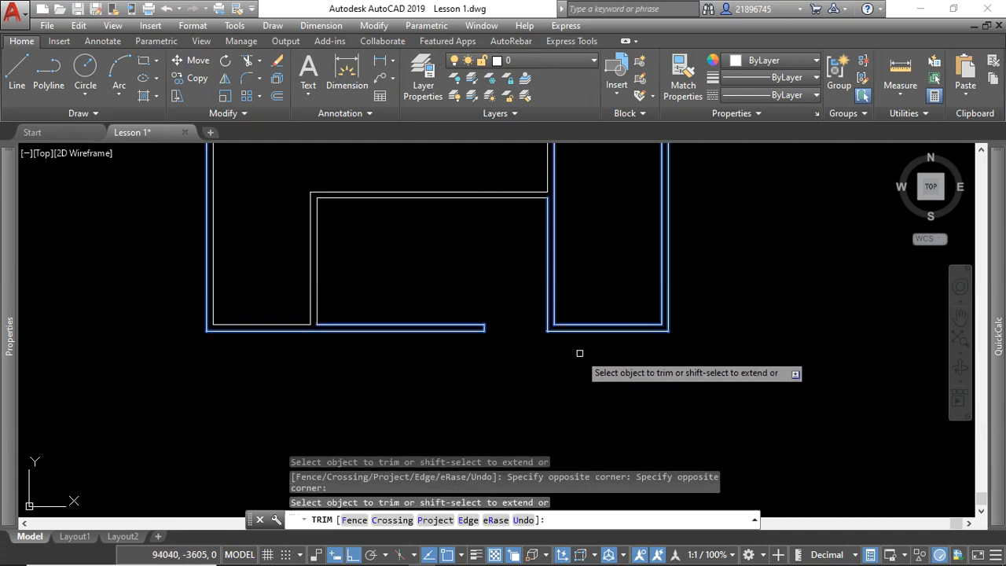
{"action": "key", "text": "Escape"}
{"action": "scroll", "coordinate": [584, 360], "scroll_direction": "down", "scroll_amount": 2}
{"action": "scroll", "coordinate": [550, 310], "scroll_direction": "up", "scroll_amount": 2}
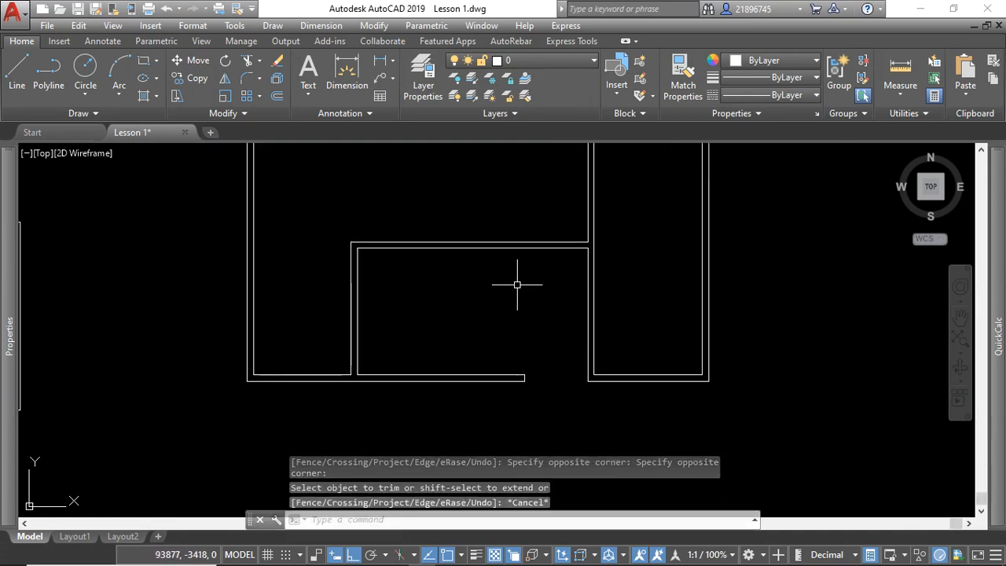
{"action": "left_click", "coordinate": [48, 72]}
{"action": "scroll", "coordinate": [386, 279], "scroll_direction": "up", "scroll_amount": 3}
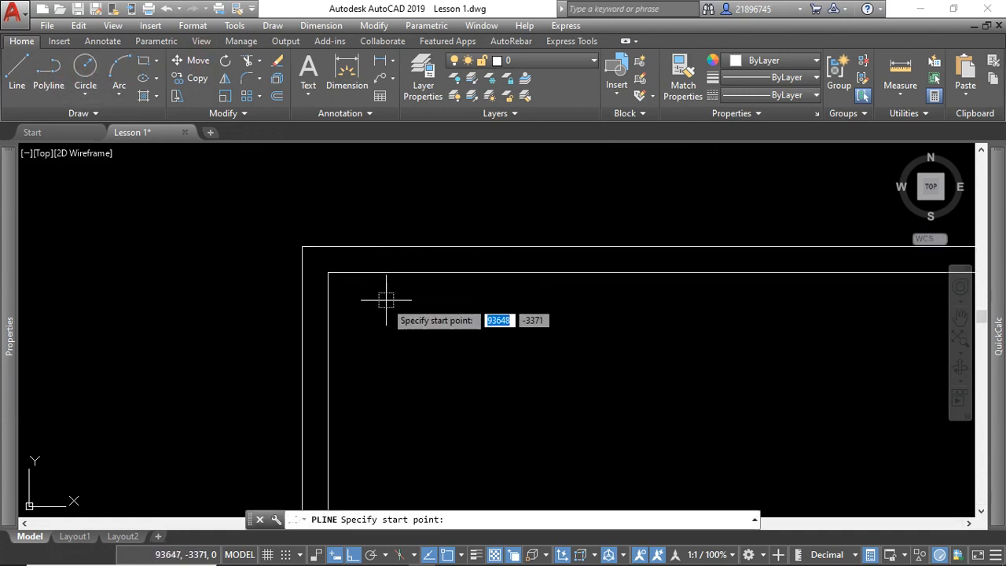
{"action": "key", "text": "Escape"}
{"action": "left_click", "coordinate": [331, 294]}
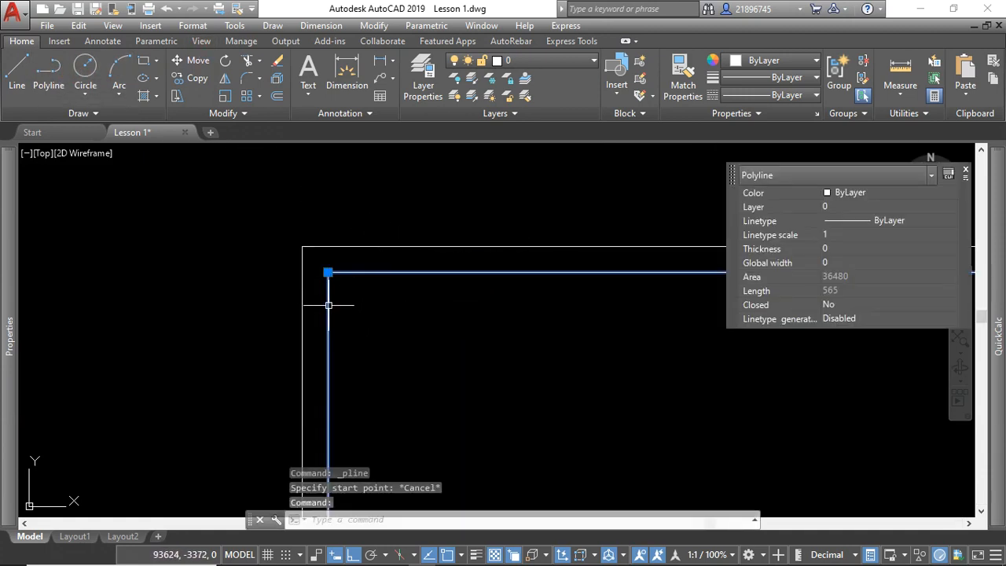
{"action": "scroll", "coordinate": [344, 294], "scroll_direction": "down", "scroll_amount": 2}
{"action": "key", "text": "Escape"}
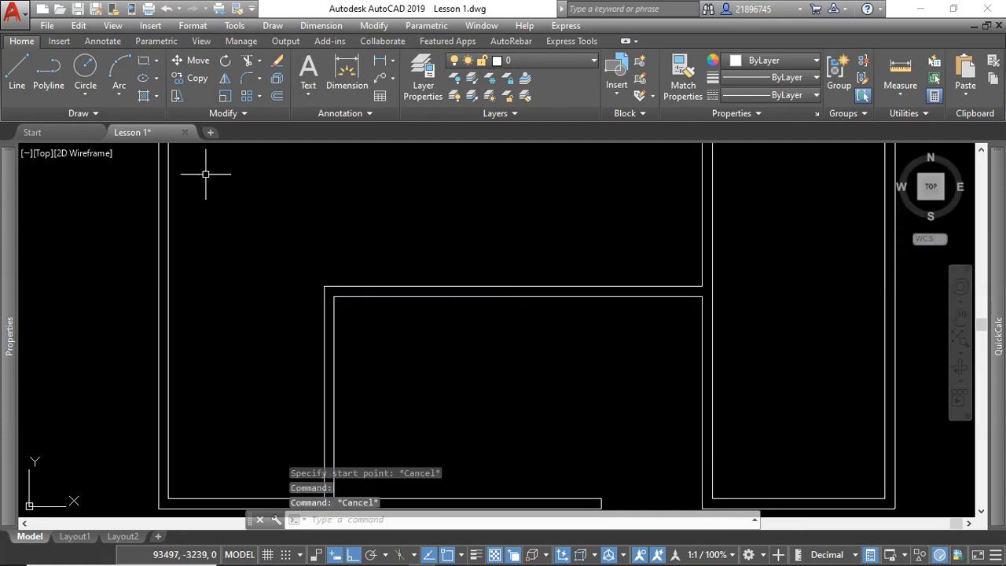
Draw a vertical polyline about 126 long across the western part of the horizontal interior wall.
{"action": "left_click", "coordinate": [48, 81]}
{"action": "left_click", "coordinate": [416, 340]}
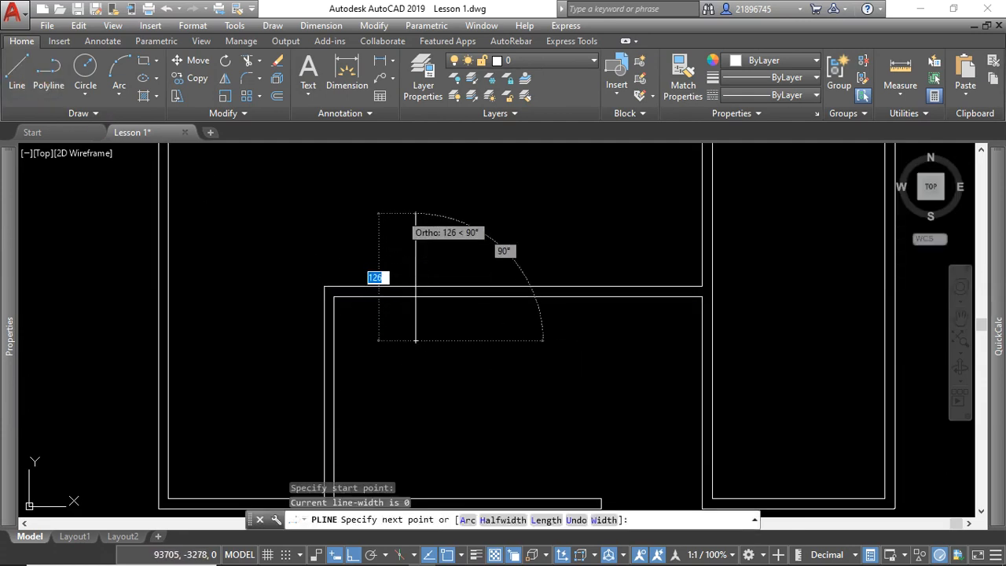
{"action": "left_click", "coordinate": [416, 212]}
{"action": "right_click", "coordinate": [401, 213]}
{"action": "left_click", "coordinate": [411, 222]}
Offset the vertical line crossing the interior wall 100 to the east and end the Offset command.
{"action": "left_click", "coordinate": [416, 218]}
{"action": "left_click", "coordinate": [402, 218]}
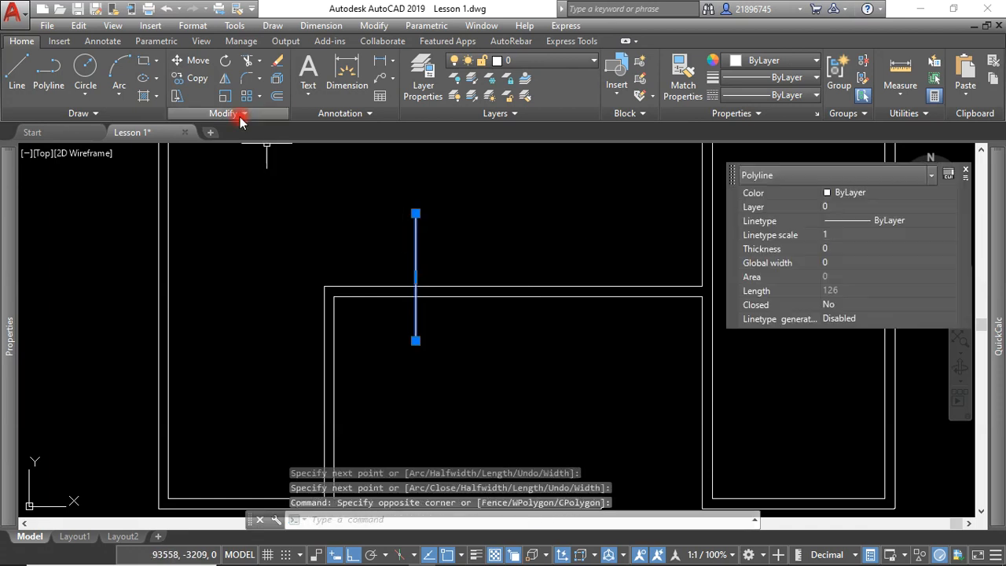
{"action": "left_click", "coordinate": [277, 95]}
{"action": "left_click", "coordinate": [646, 516]}
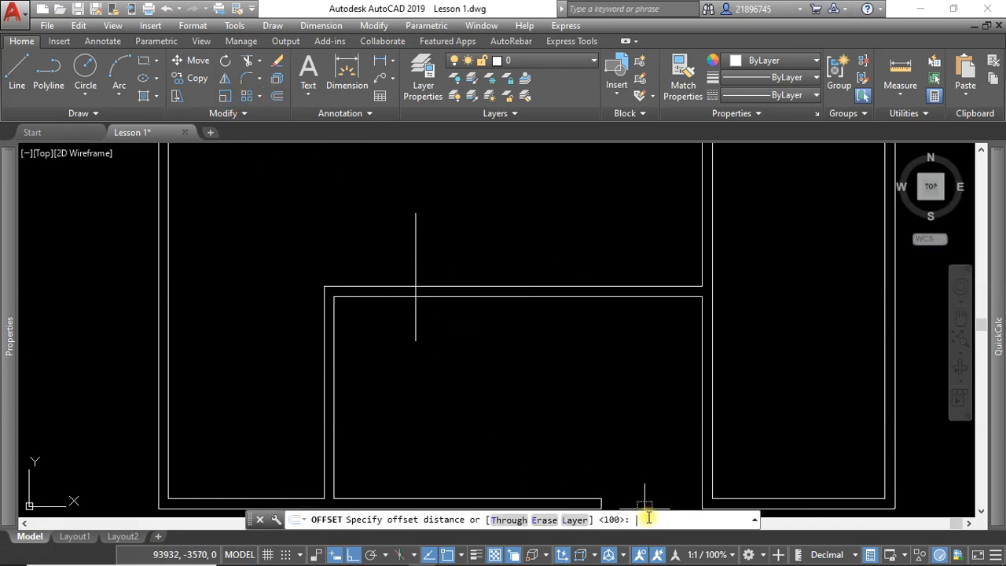
{"action": "key", "text": "Return"}
{"action": "left_click", "coordinate": [416, 330]}
{"action": "left_click", "coordinate": [577, 366]}
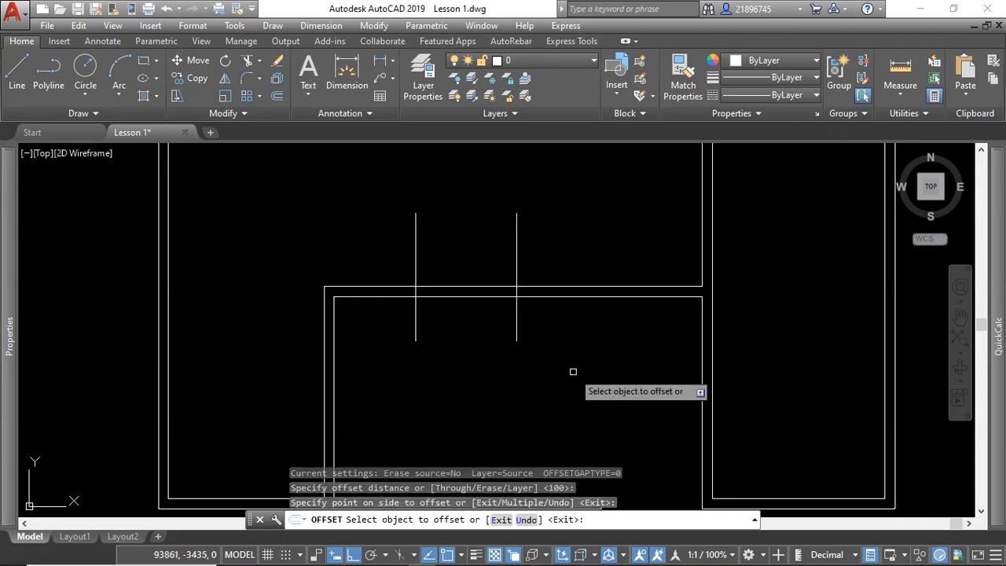
{"action": "key", "text": "Escape"}
Trim the jamb line overhangs and the wall lines between them to cut a door opening in the horizontal interior wall.
{"action": "left_click", "coordinate": [578, 360]}
{"action": "left_click", "coordinate": [362, 245]}
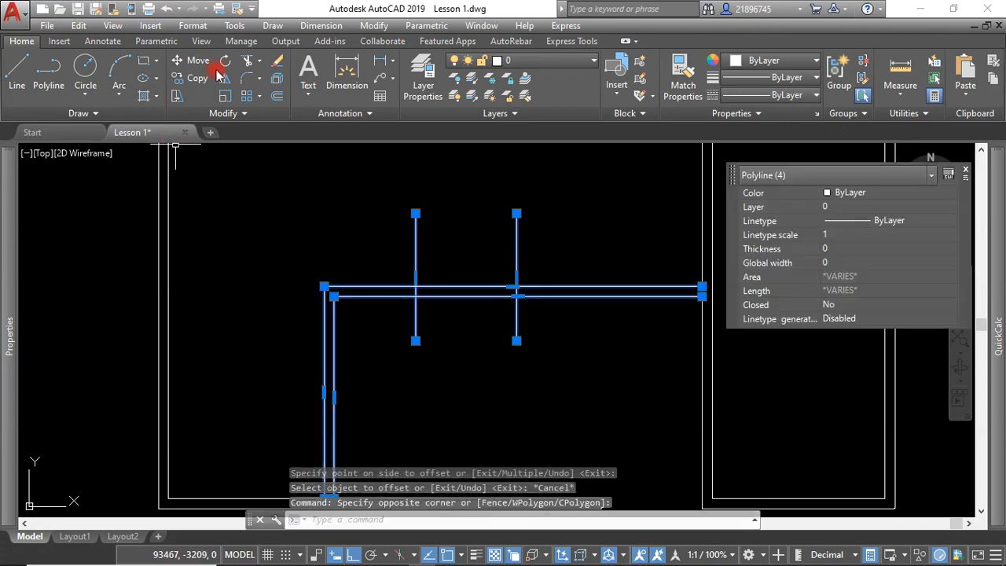
{"action": "left_click", "coordinate": [248, 66]}
{"action": "left_click", "coordinate": [532, 203]}
{"action": "left_click", "coordinate": [355, 248]}
{"action": "left_click", "coordinate": [605, 336]}
{"action": "left_click", "coordinate": [410, 334]}
{"action": "left_click", "coordinate": [474, 315]}
{"action": "left_click", "coordinate": [453, 251]}
{"action": "key", "text": "Escape"}
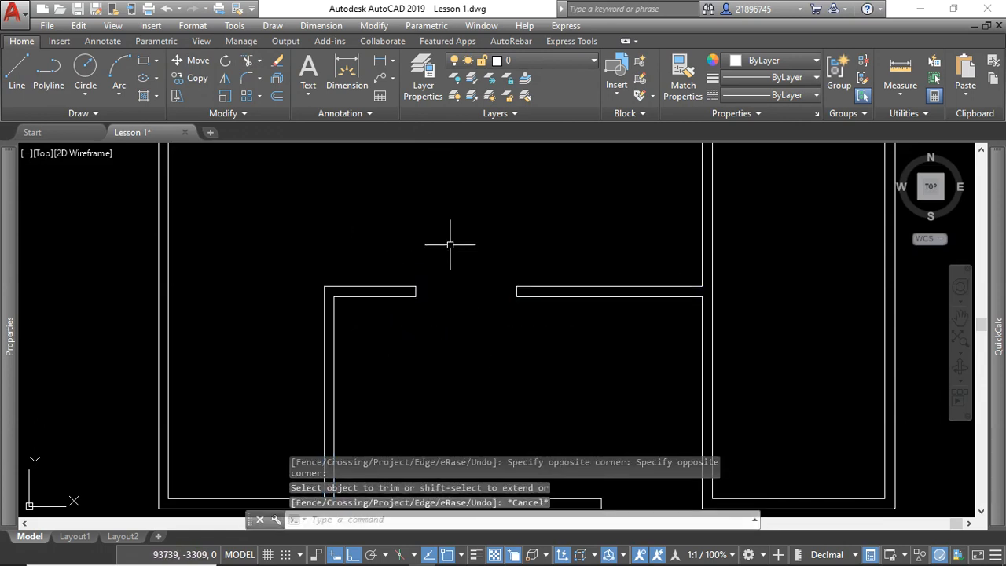
Draw a horizontal polyline about 79 long across the east partition, just above its junction with the interior wall.
{"action": "scroll", "coordinate": [450, 236], "scroll_direction": "down", "scroll_amount": 4}
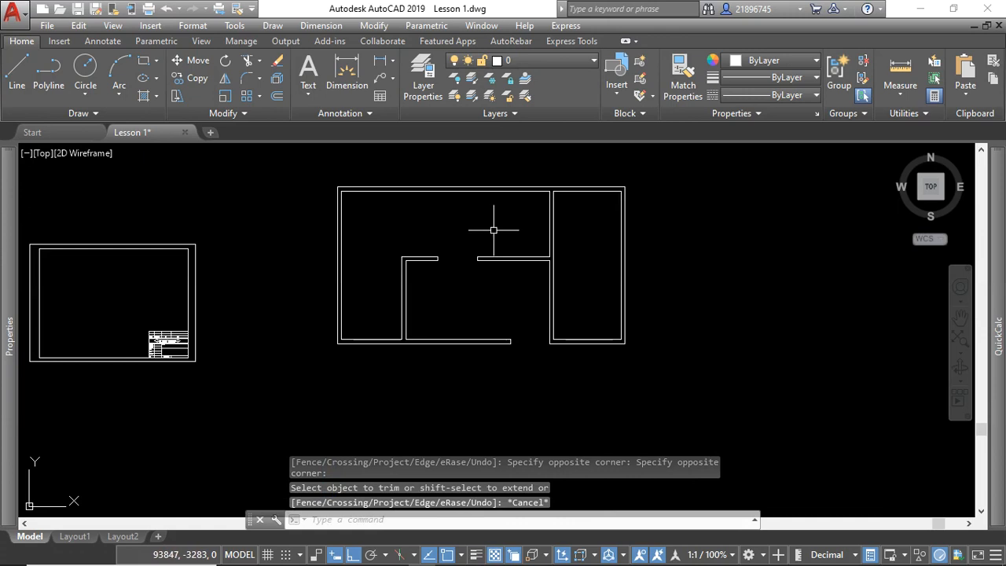
{"action": "scroll", "coordinate": [533, 259], "scroll_direction": "up", "scroll_amount": 2}
{"action": "scroll", "coordinate": [476, 294], "scroll_direction": "down", "scroll_amount": 2}
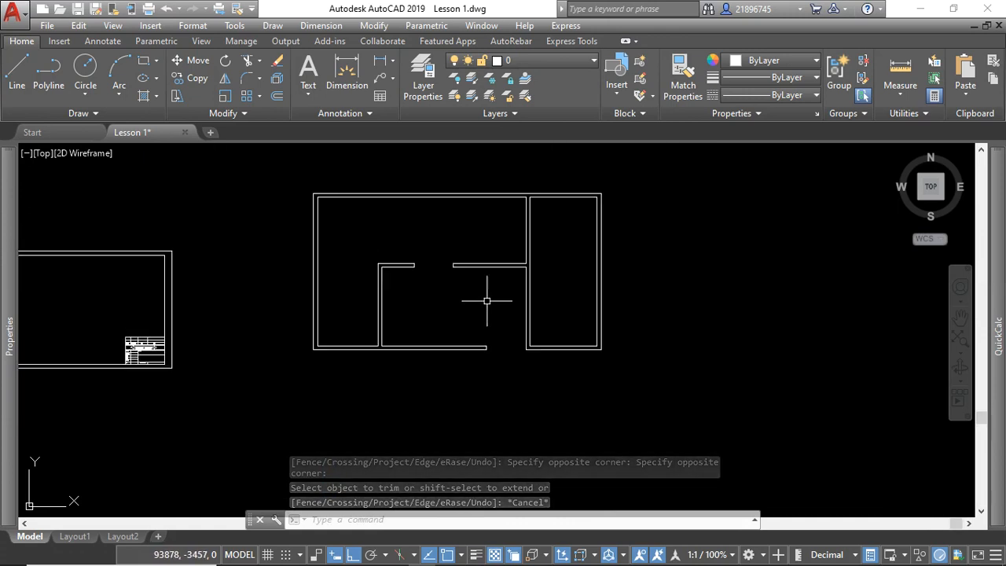
{"action": "scroll", "coordinate": [510, 221], "scroll_direction": "up", "scroll_amount": 2}
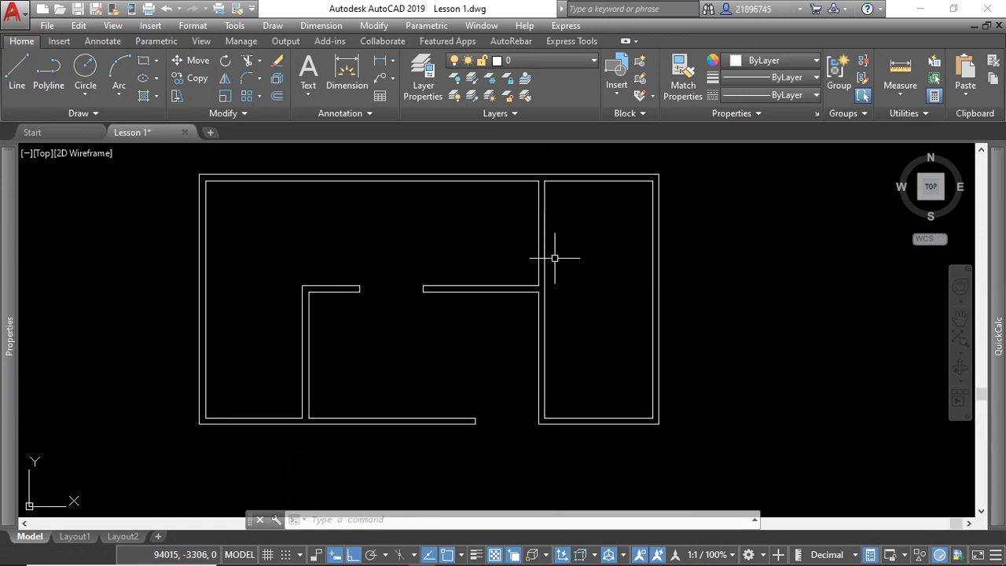
{"action": "left_click", "coordinate": [52, 73]}
{"action": "scroll", "coordinate": [545, 265], "scroll_direction": "up", "scroll_amount": 4}
{"action": "left_click", "coordinate": [442, 305]}
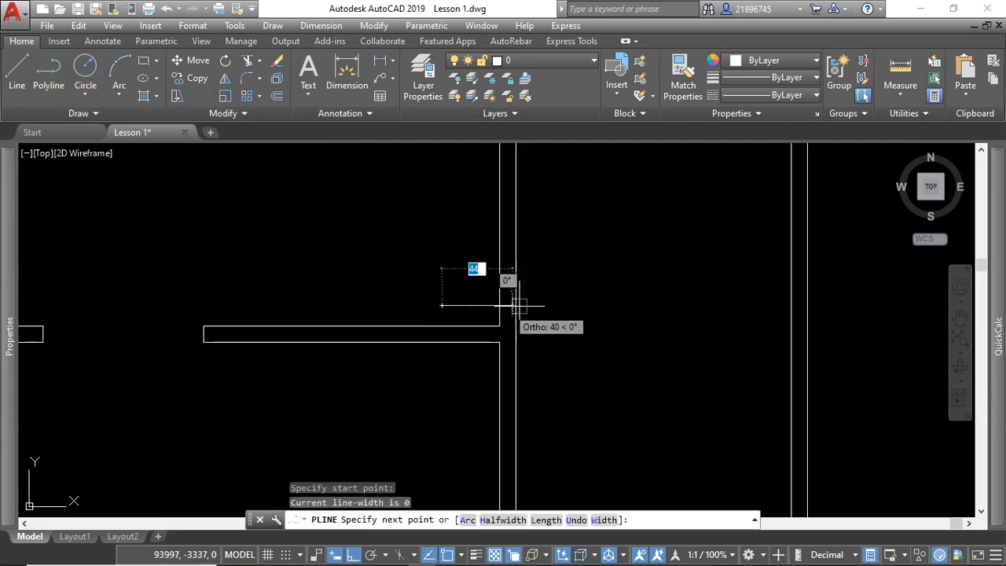
{"action": "left_click", "coordinate": [578, 305]}
{"action": "right_click", "coordinate": [578, 312]}
{"action": "left_click", "coordinate": [582, 314]}
Finish the horizontal polyline across the east partition, offset it 100 to the north and end the Offset command.
{"action": "left_click", "coordinate": [560, 326]}
{"action": "left_click", "coordinate": [541, 279]}
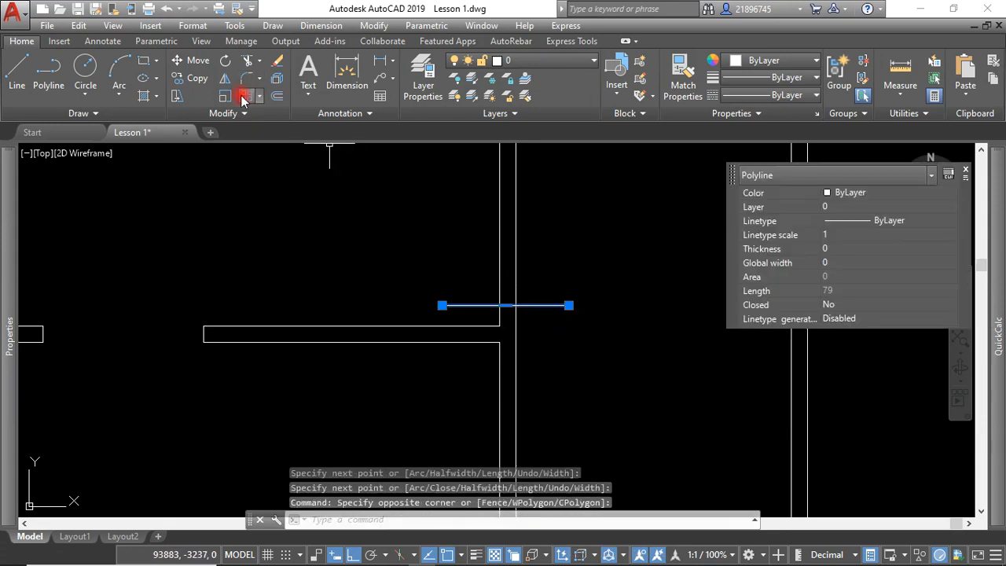
{"action": "left_click", "coordinate": [276, 96]}
{"action": "left_click", "coordinate": [647, 516]}
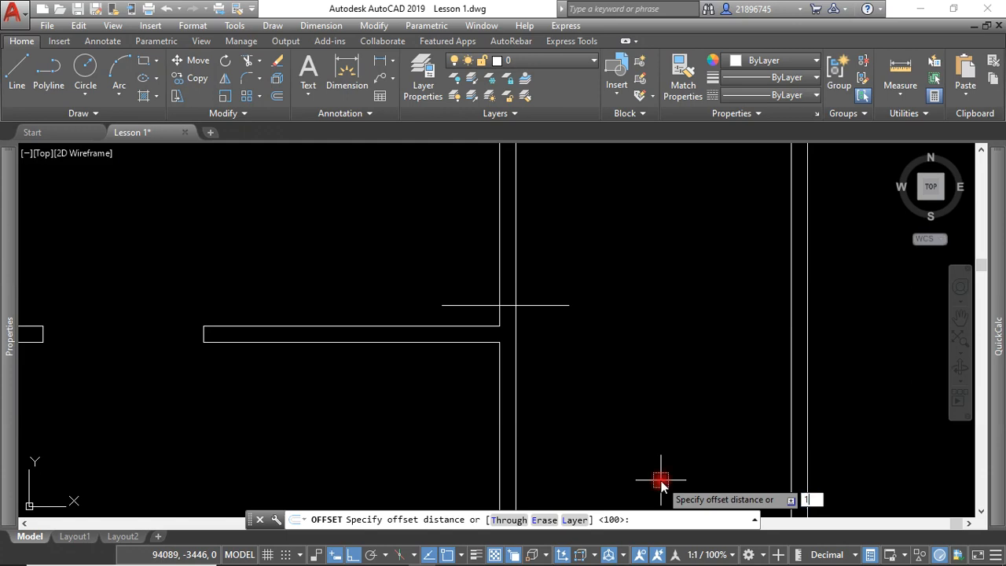
{"action": "key", "text": "Return"}
{"action": "left_click", "coordinate": [535, 305]}
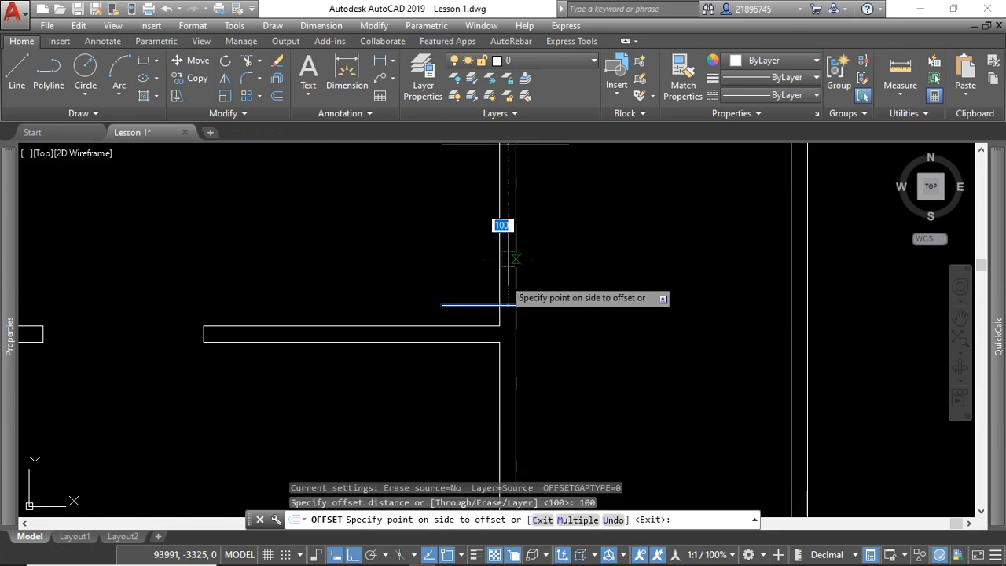
{"action": "left_click", "coordinate": [550, 225]}
{"action": "scroll", "coordinate": [568, 313], "scroll_direction": "down", "scroll_amount": 4}
{"action": "key", "text": "Escape"}
Trim the jamb line overhangs and the wall lines between them to cut a door opening in the east partition.
{"action": "left_click", "coordinate": [595, 338]}
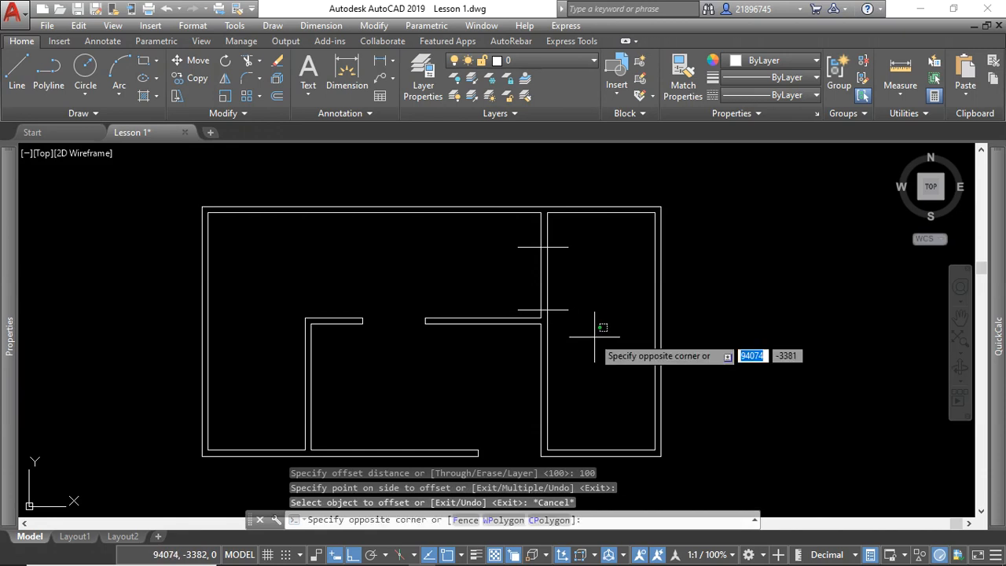
{"action": "left_click", "coordinate": [507, 227]}
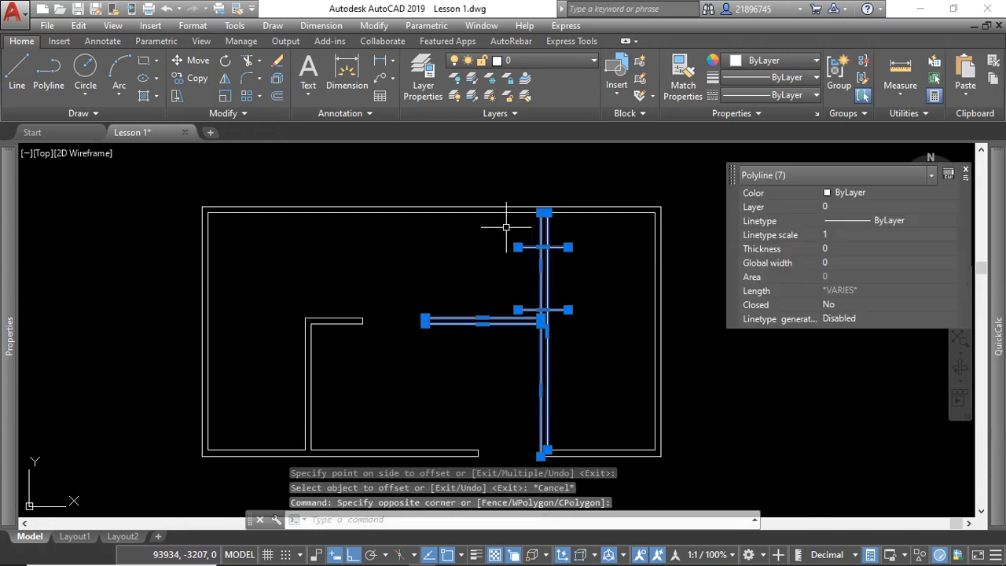
{"action": "left_click", "coordinate": [246, 61]}
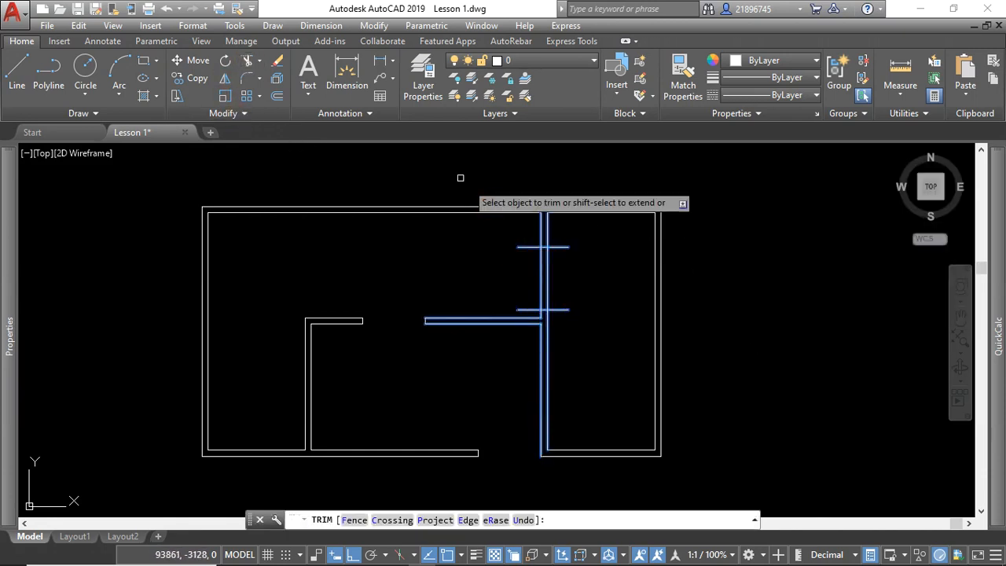
{"action": "left_click", "coordinate": [589, 344]}
{"action": "left_click", "coordinate": [558, 239]}
{"action": "left_click", "coordinate": [524, 246]}
{"action": "left_click", "coordinate": [550, 263]}
{"action": "left_click", "coordinate": [507, 275]}
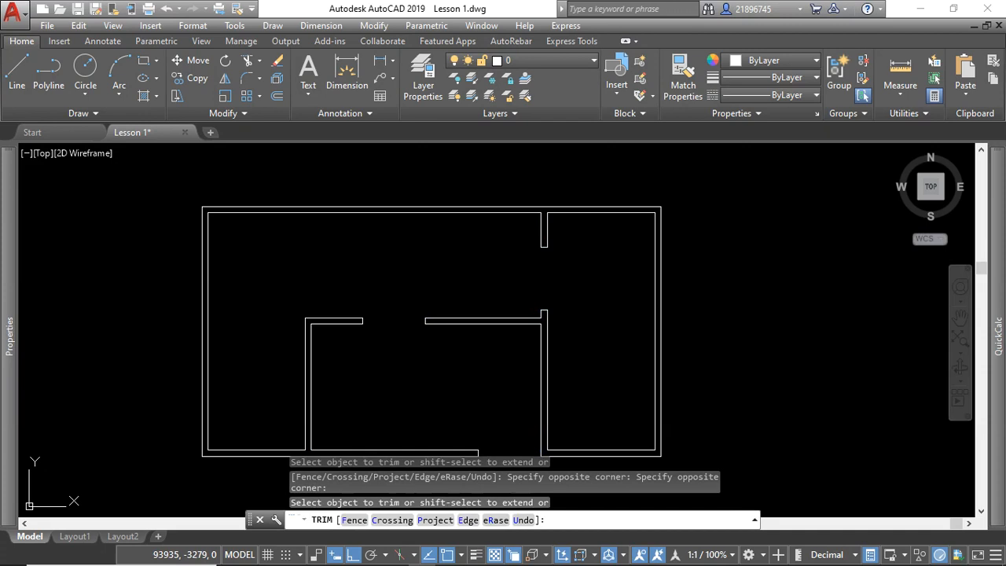
{"action": "key", "text": "Escape"}
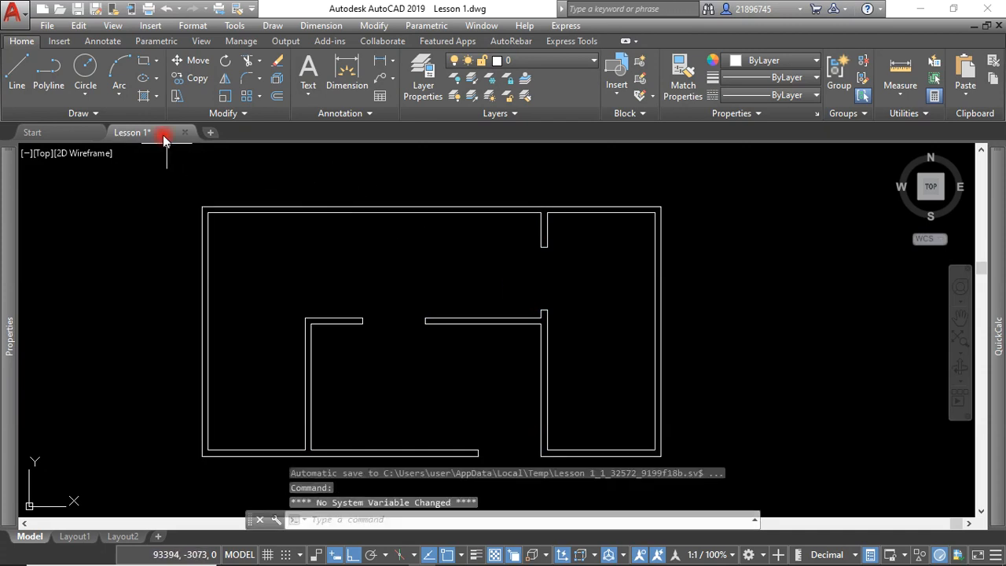
Draw a Start, Center, End arc in the east partition opening from the north jamb, centred on the south jamb, ending due west.
{"action": "left_click", "coordinate": [124, 99]}
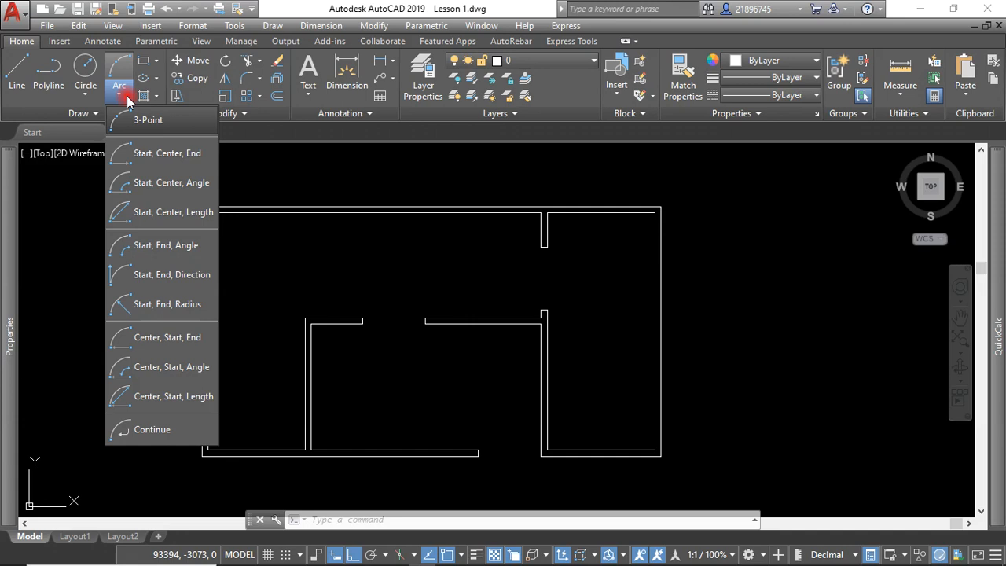
{"action": "left_click", "coordinate": [162, 153]}
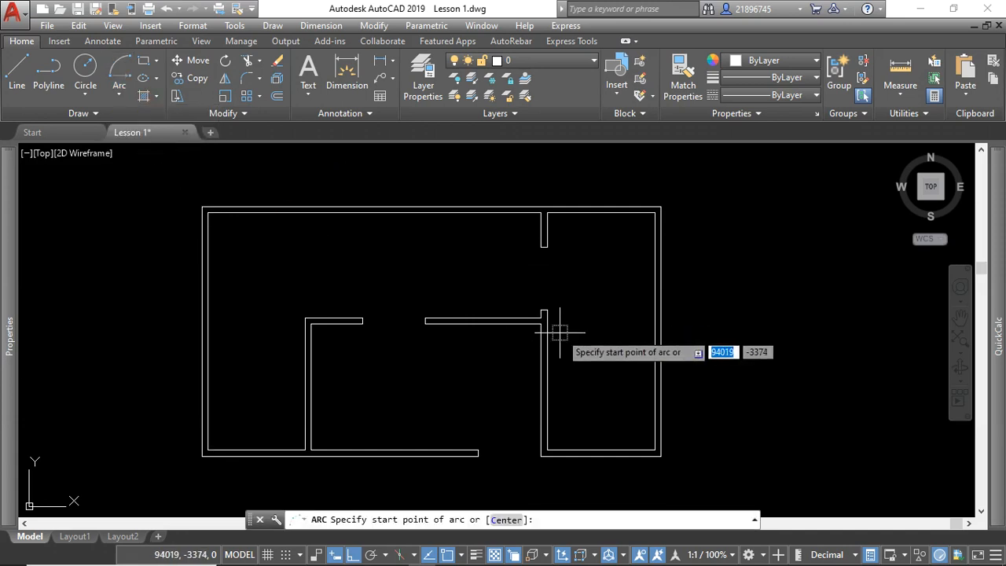
{"action": "left_click", "coordinate": [543, 244]}
{"action": "left_click", "coordinate": [544, 309]}
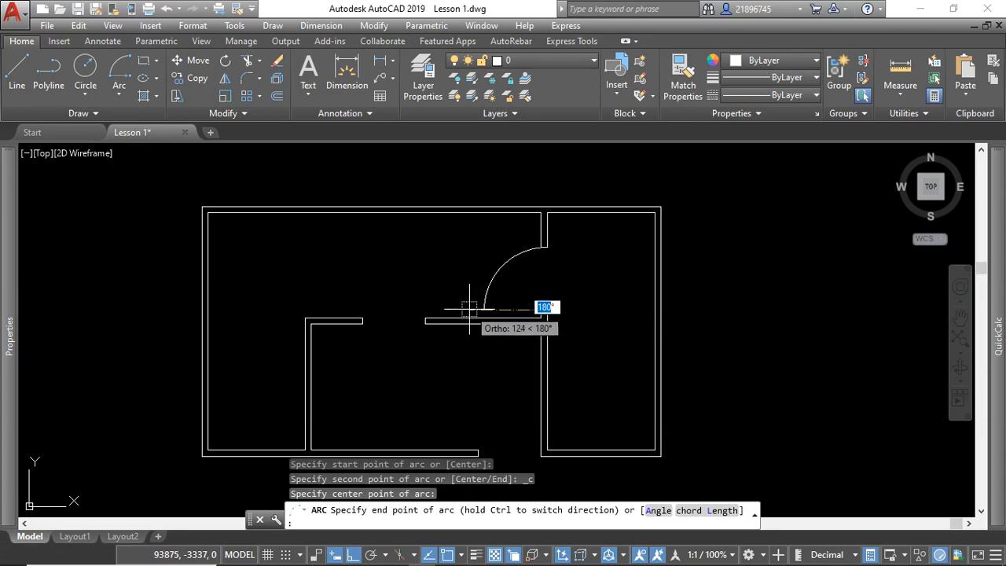
{"action": "left_click", "coordinate": [469, 308]}
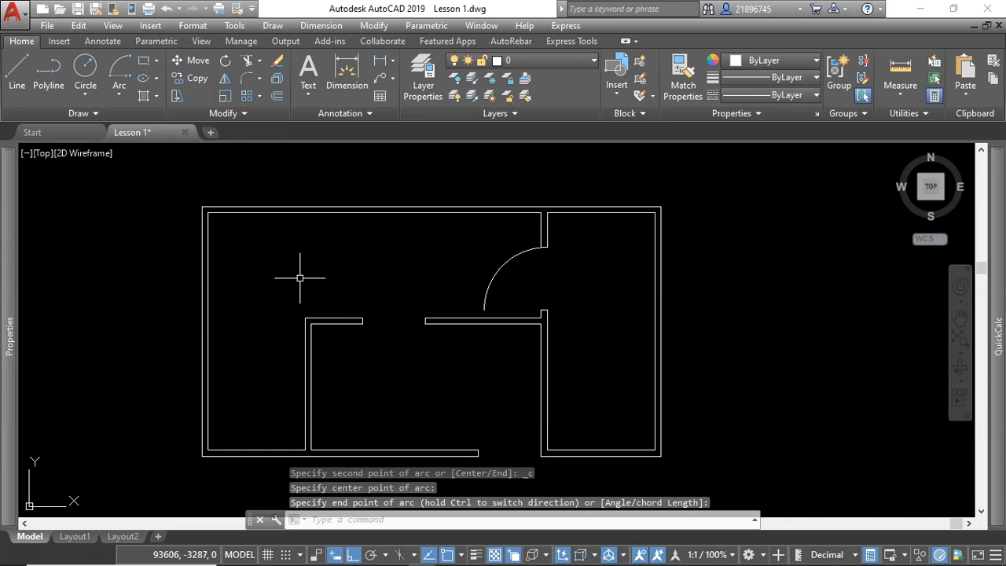
Draw a Start, Center, End arc in the horizontal interior wall's opening from the east jamb, centred on the west jamb, ending due south.
{"action": "left_click", "coordinate": [120, 90]}
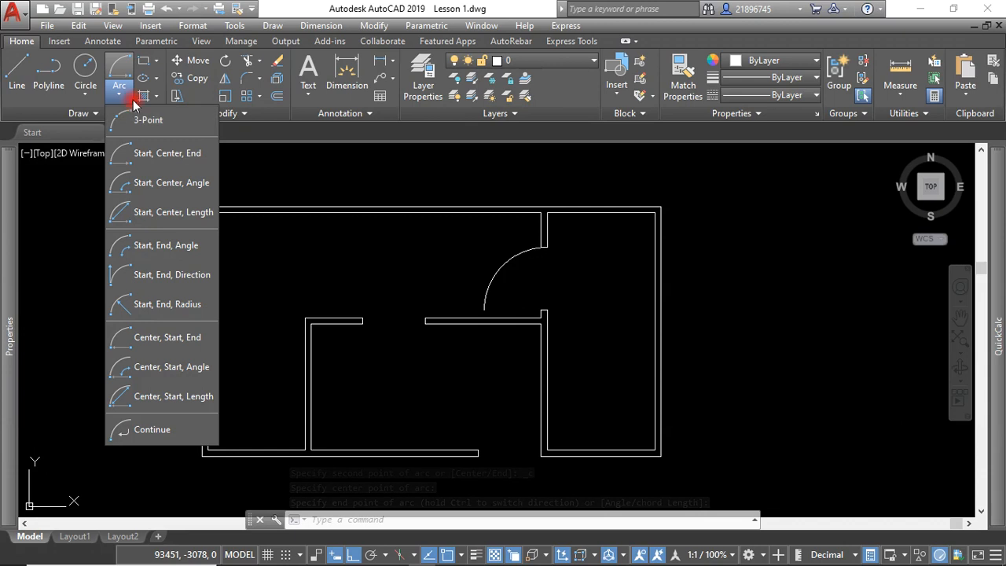
{"action": "left_click", "coordinate": [122, 69]}
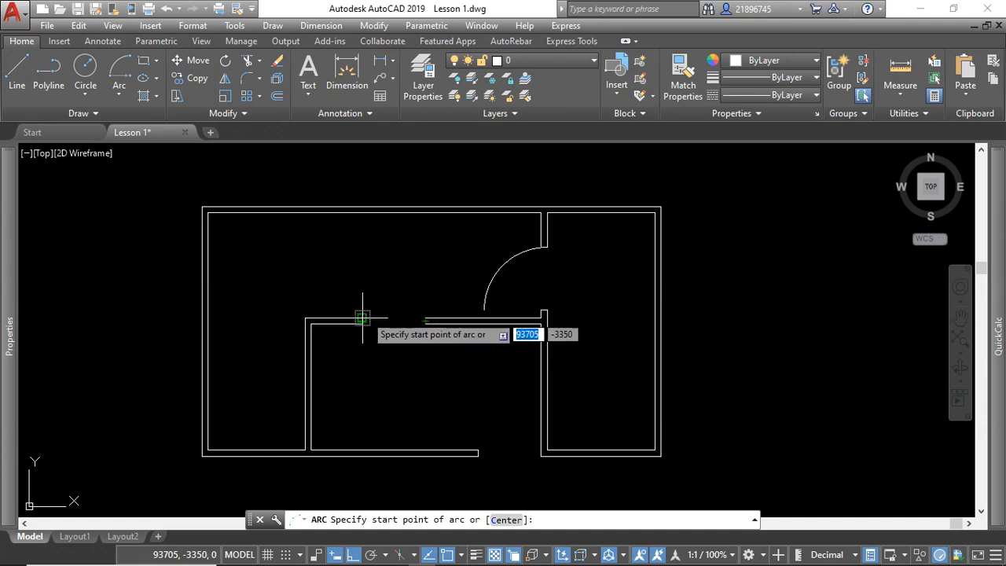
{"action": "left_click", "coordinate": [424, 318]}
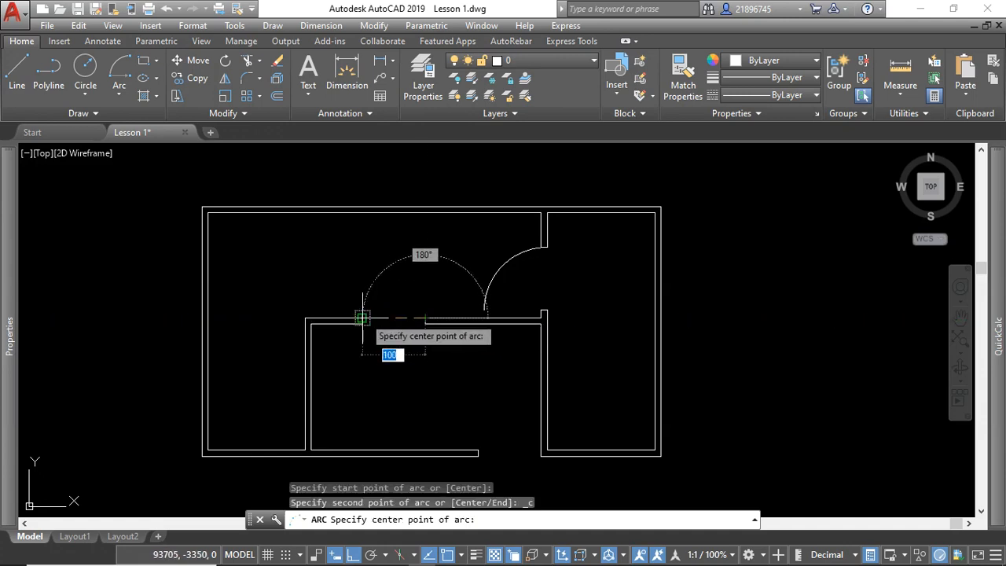
{"action": "left_click", "coordinate": [361, 317]}
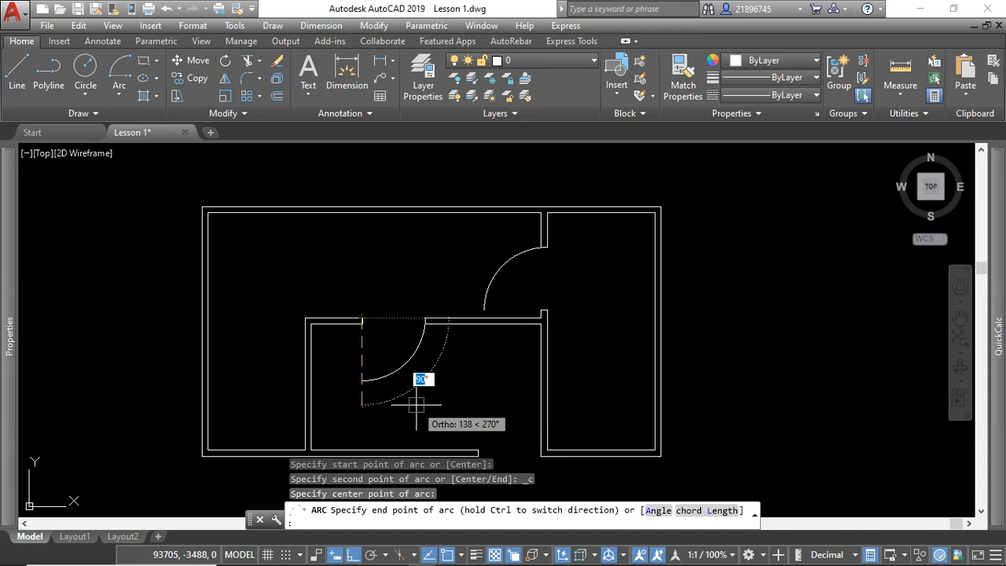
{"action": "left_click", "coordinate": [417, 405]}
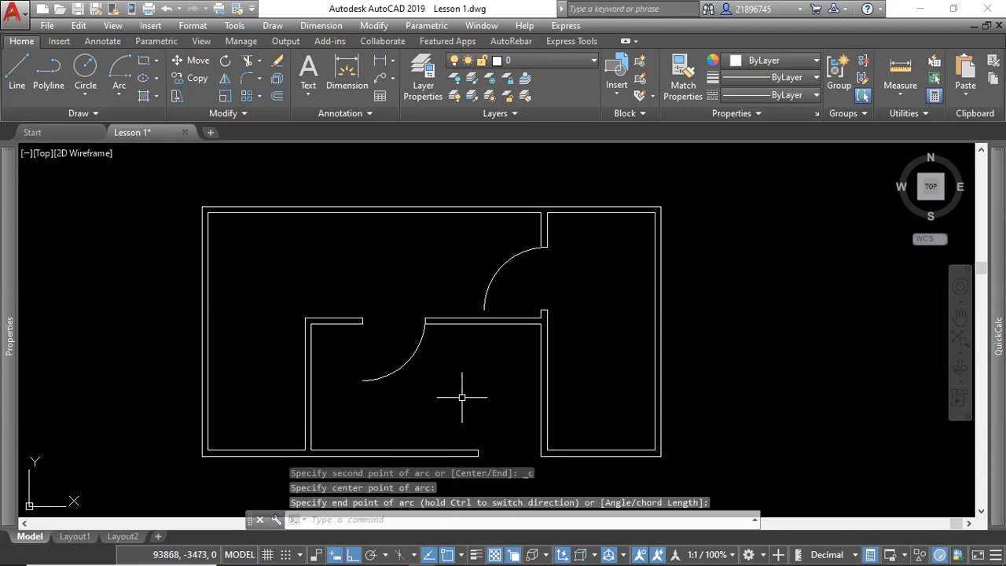
Draw a Start, Center, End arc in the south outer wall's opening from the west jamb, centred on the east corner, ending due north.
{"action": "scroll", "coordinate": [452, 393], "scroll_direction": "up", "scroll_amount": 1}
{"action": "scroll", "coordinate": [417, 300], "scroll_direction": "down", "scroll_amount": 2}
{"action": "scroll", "coordinate": [426, 316], "scroll_direction": "up", "scroll_amount": 1}
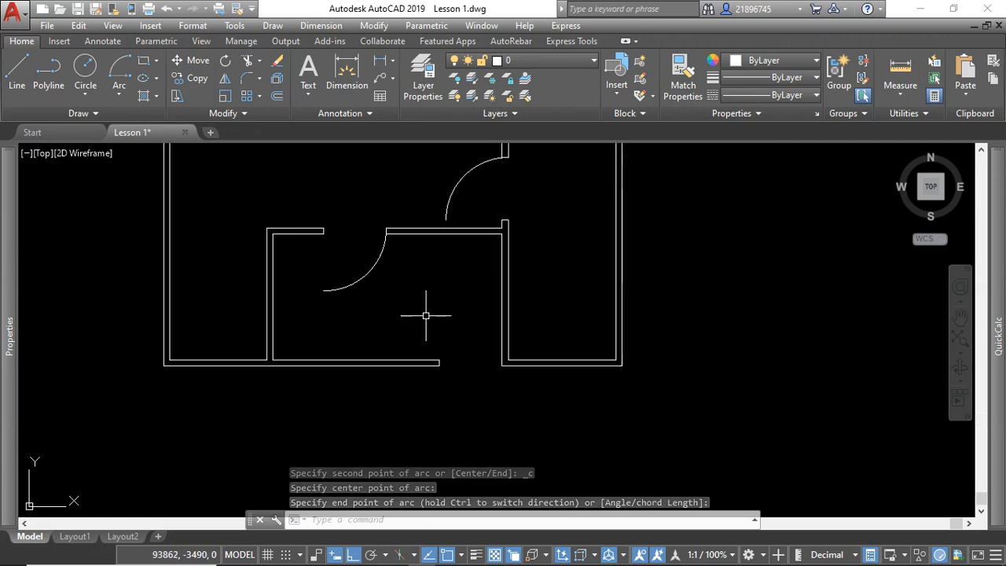
{"action": "left_click", "coordinate": [120, 69]}
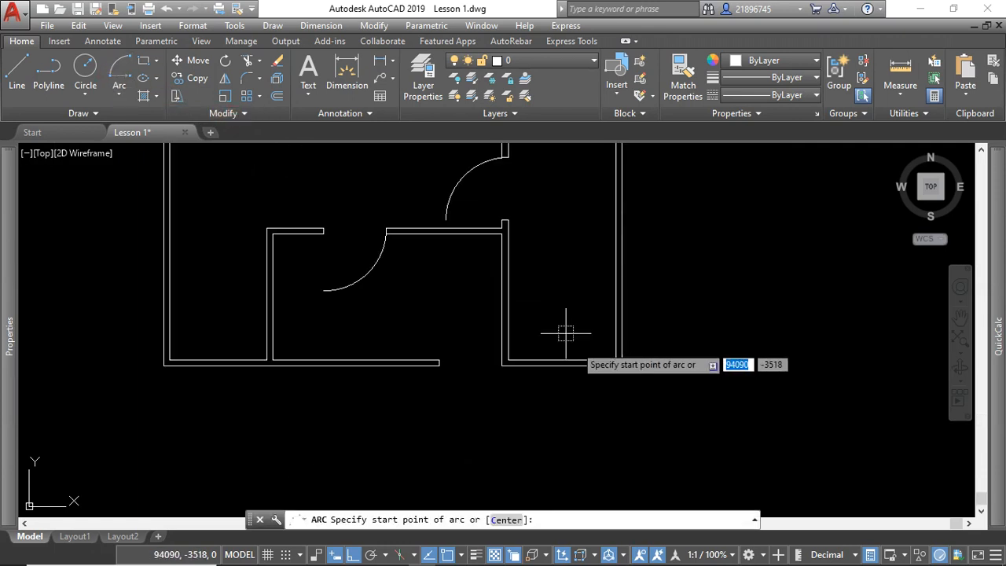
{"action": "scroll", "coordinate": [440, 360], "scroll_direction": "up", "scroll_amount": 3}
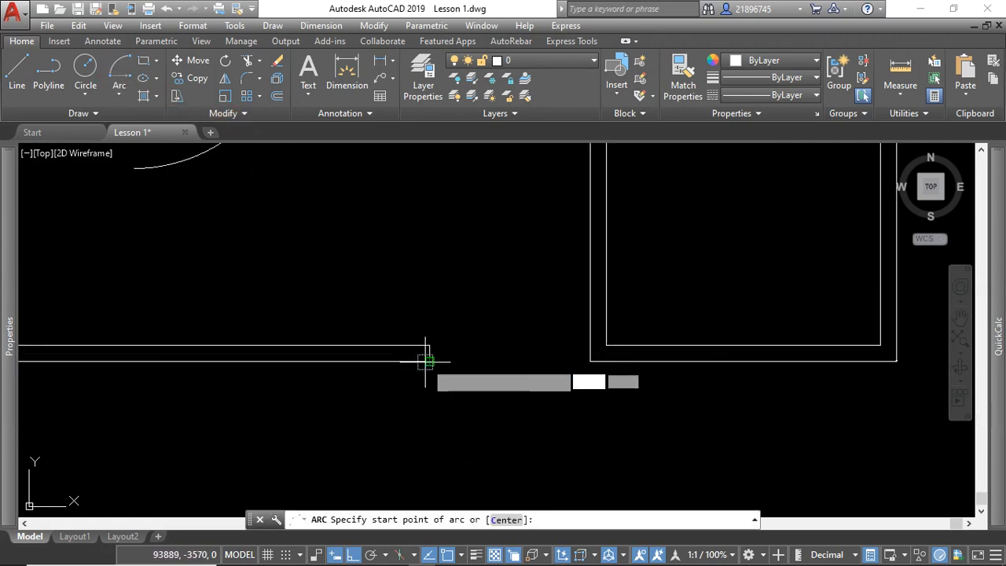
{"action": "left_click", "coordinate": [426, 355]}
{"action": "type", "text": "c"}
{"action": "key", "text": "Return"}
{"action": "left_click", "coordinate": [590, 360]}
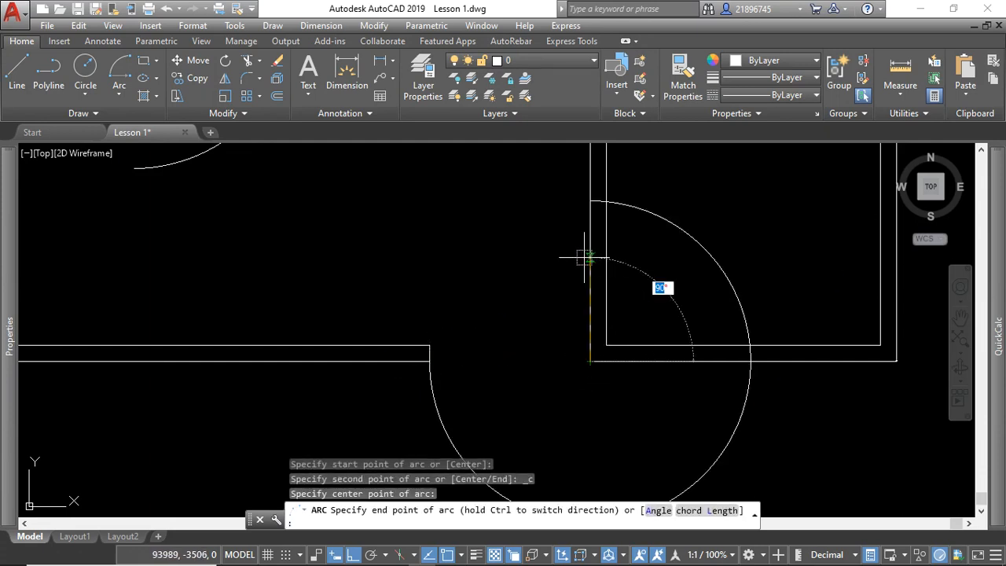
{"action": "left_click", "coordinate": [530, 243]}
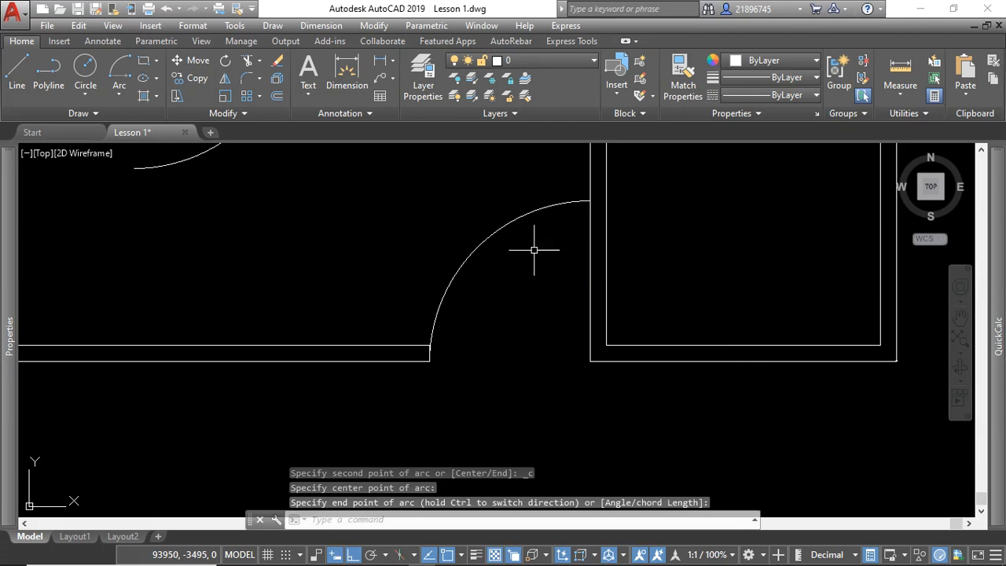
Draw a vertical polyline as the door leaf from the interior wall opening's west jamb down to the end of its swing arc.
{"action": "scroll", "coordinate": [534, 250], "scroll_direction": "down", "scroll_amount": 5}
{"action": "scroll", "coordinate": [449, 236], "scroll_direction": "up", "scroll_amount": 3}
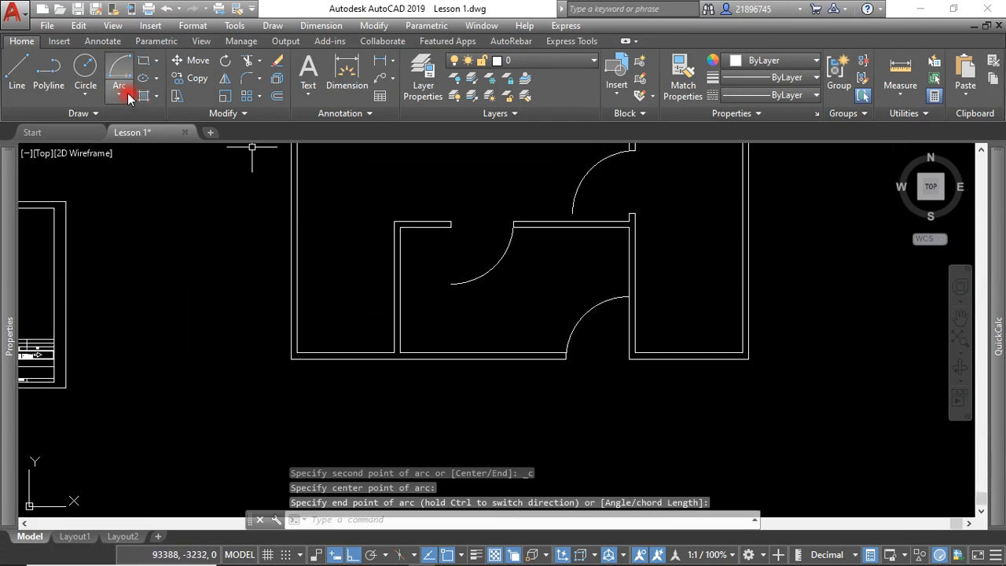
{"action": "left_click", "coordinate": [48, 72]}
{"action": "scroll", "coordinate": [485, 261], "scroll_direction": "up", "scroll_amount": 4}
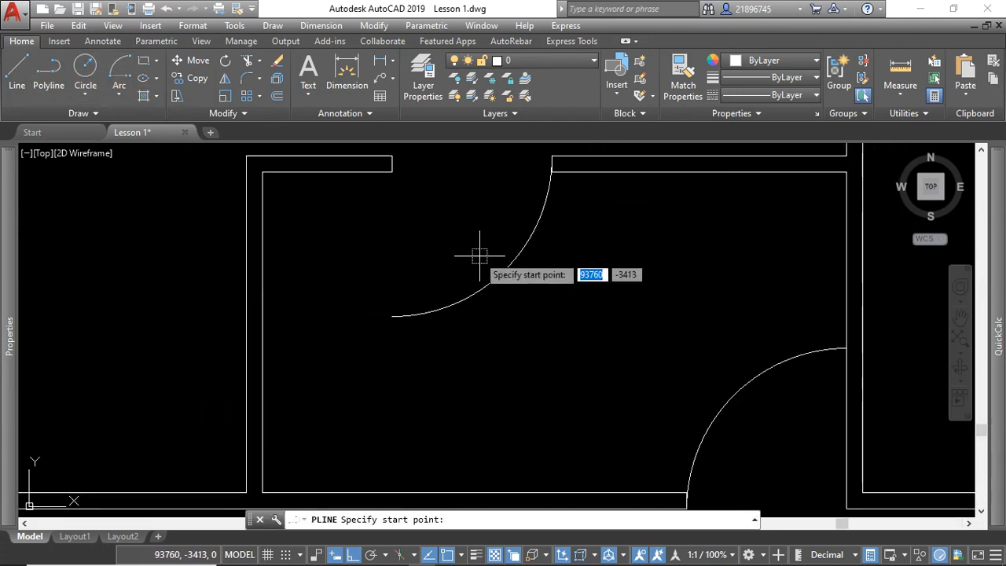
{"action": "left_click", "coordinate": [393, 164]}
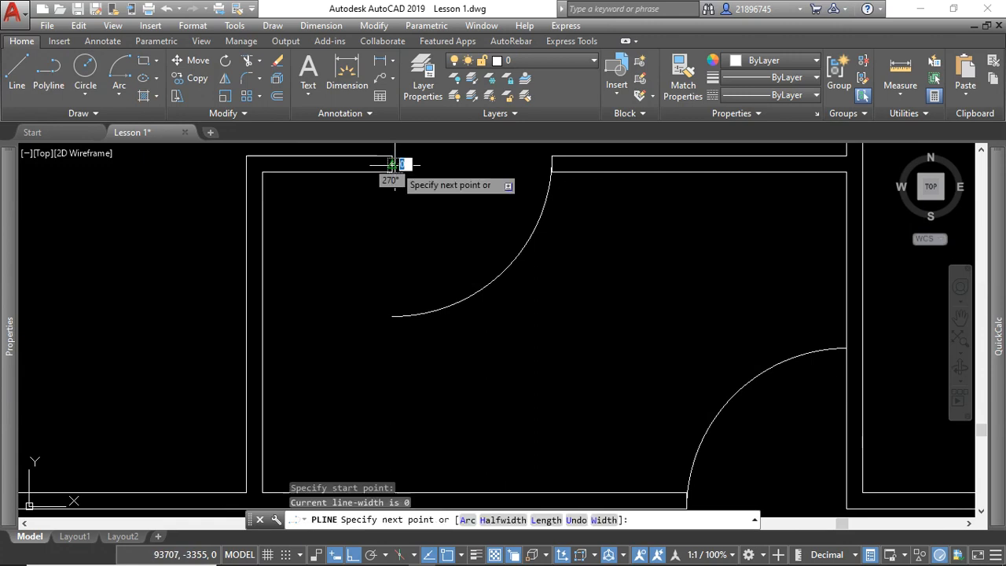
{"action": "left_click", "coordinate": [394, 315]}
{"action": "scroll", "coordinate": [394, 315], "scroll_direction": "down", "scroll_amount": 4}
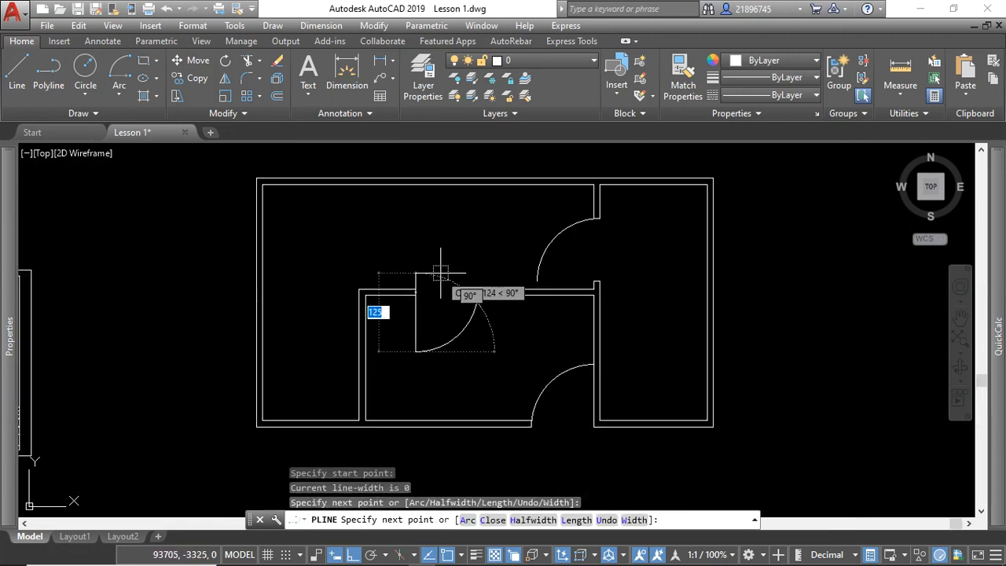
{"action": "key", "text": "Return"}
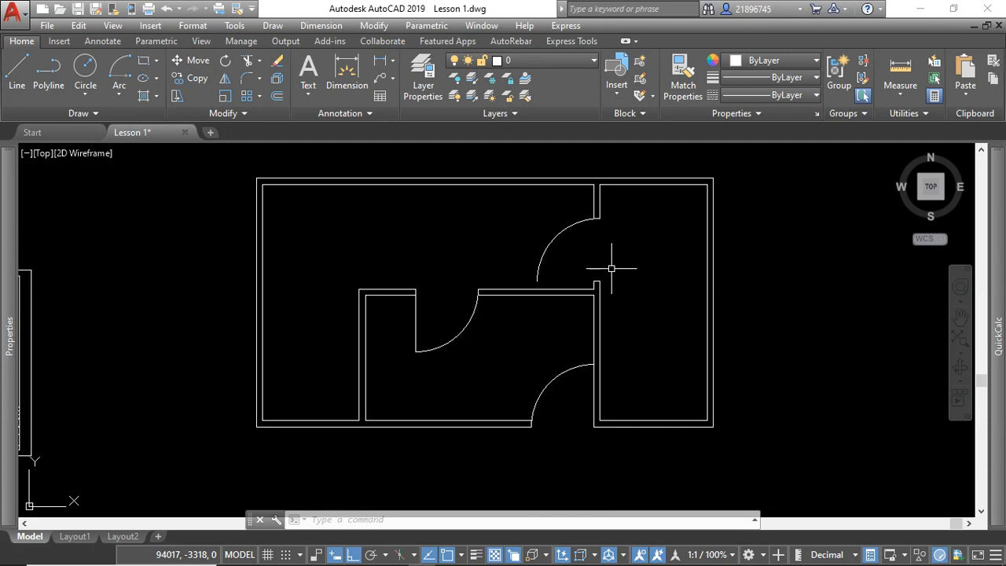
Draw a horizontal polyline as the door leaf from the east partition opening's south jamb west to the end of its swing arc.
{"action": "key", "text": "Return"}
{"action": "scroll", "coordinate": [606, 285], "scroll_direction": "up", "scroll_amount": 2}
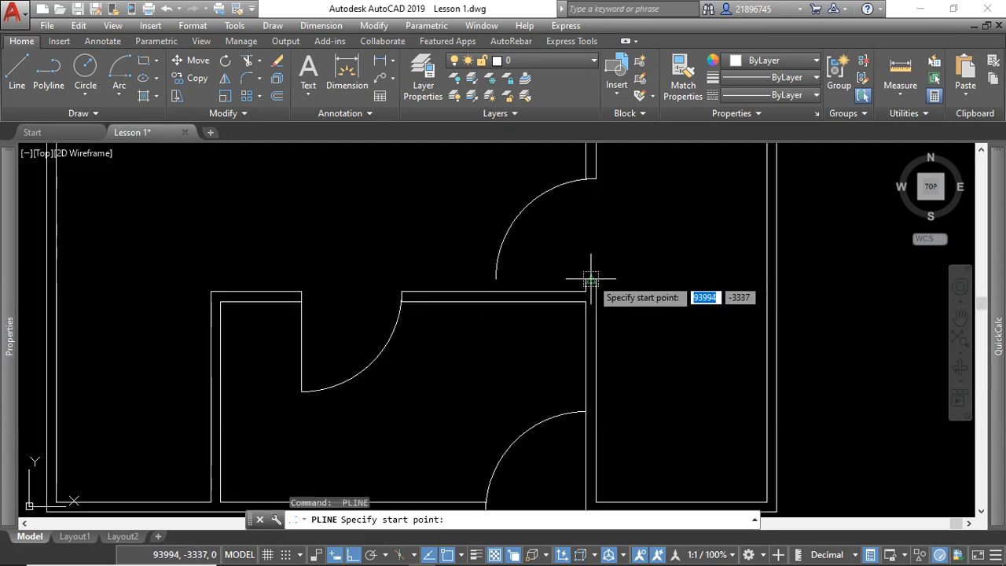
{"action": "left_click", "coordinate": [590, 279]}
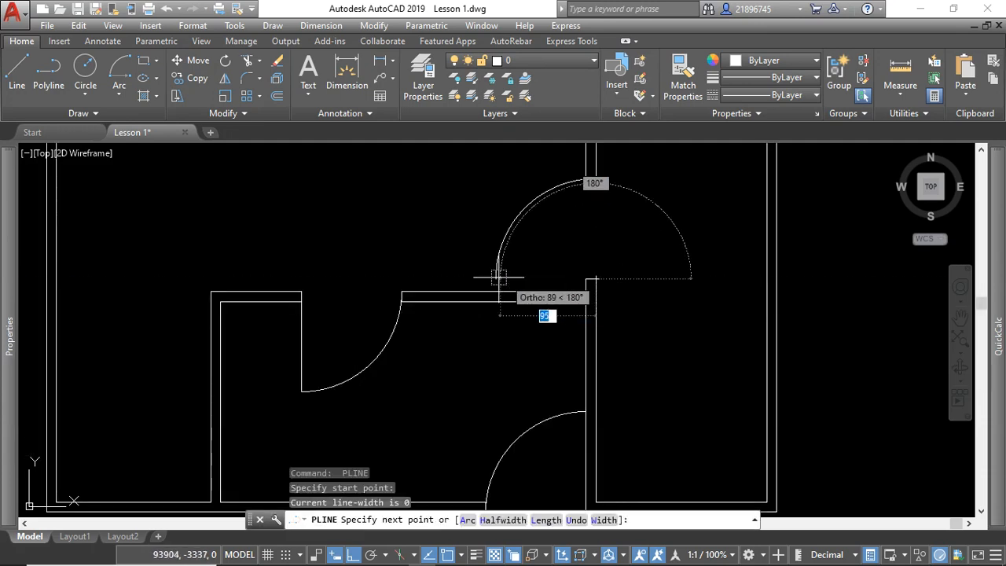
{"action": "left_click", "coordinate": [496, 279]}
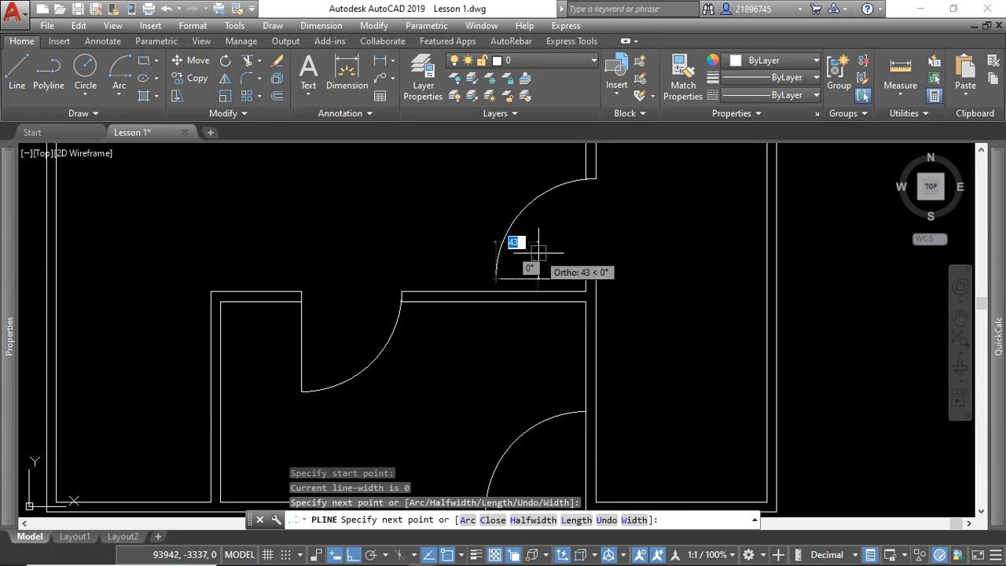
{"action": "key", "text": "Return"}
{"action": "scroll", "coordinate": [500, 240], "scroll_direction": "down", "scroll_amount": 4}
{"action": "scroll", "coordinate": [560, 327], "scroll_direction": "down", "scroll_amount": 2}
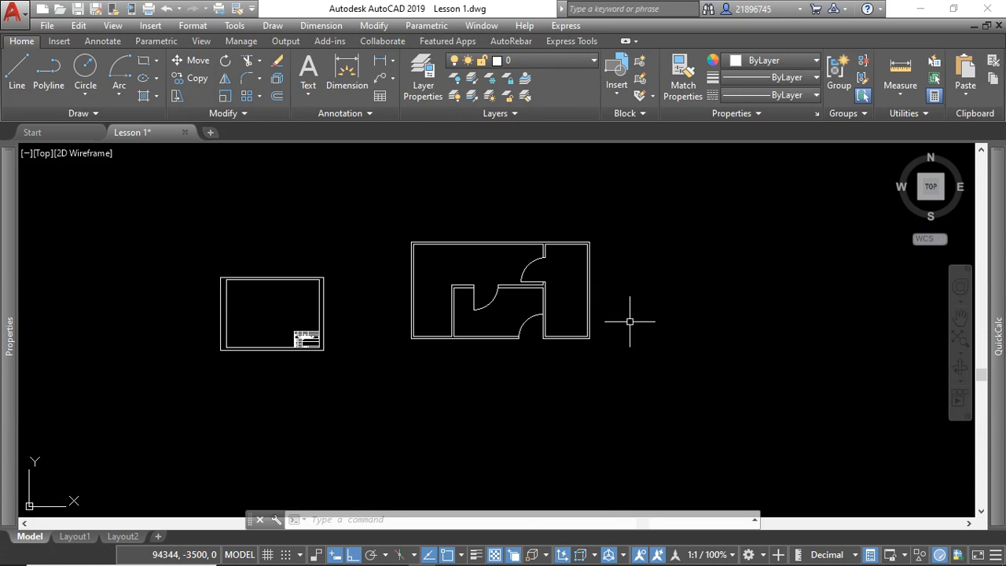
{"action": "scroll", "coordinate": [578, 267], "scroll_direction": "up", "scroll_amount": 3}
{"action": "scroll", "coordinate": [650, 310], "scroll_direction": "down", "scroll_amount": 4}
{"action": "scroll", "coordinate": [560, 292], "scroll_direction": "up", "scroll_amount": 4}
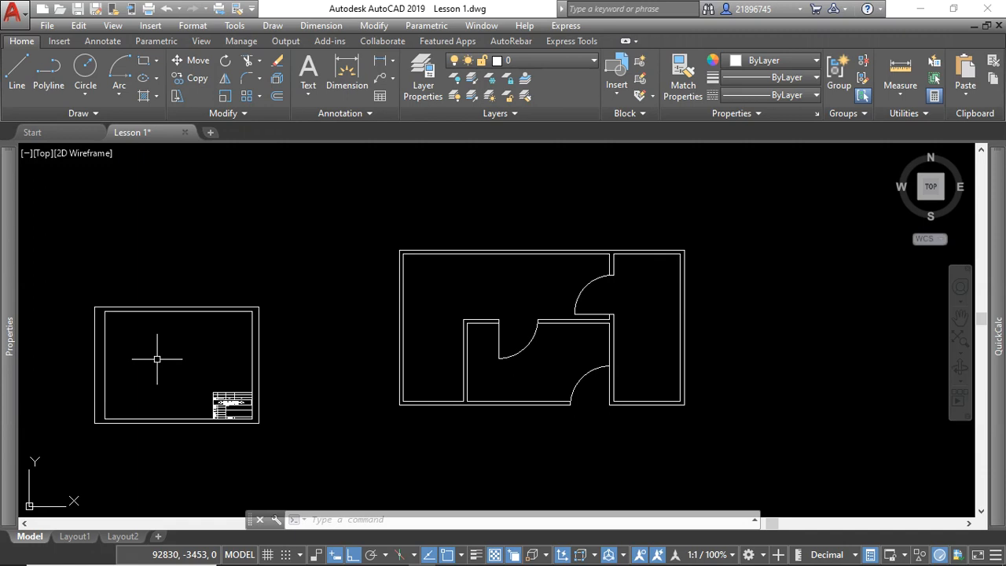
Create a rectangular viewport on Layout1 above the title block, inside the border, with its lower-right corner at about 363,95.
{"action": "left_click", "coordinate": [75, 536]}
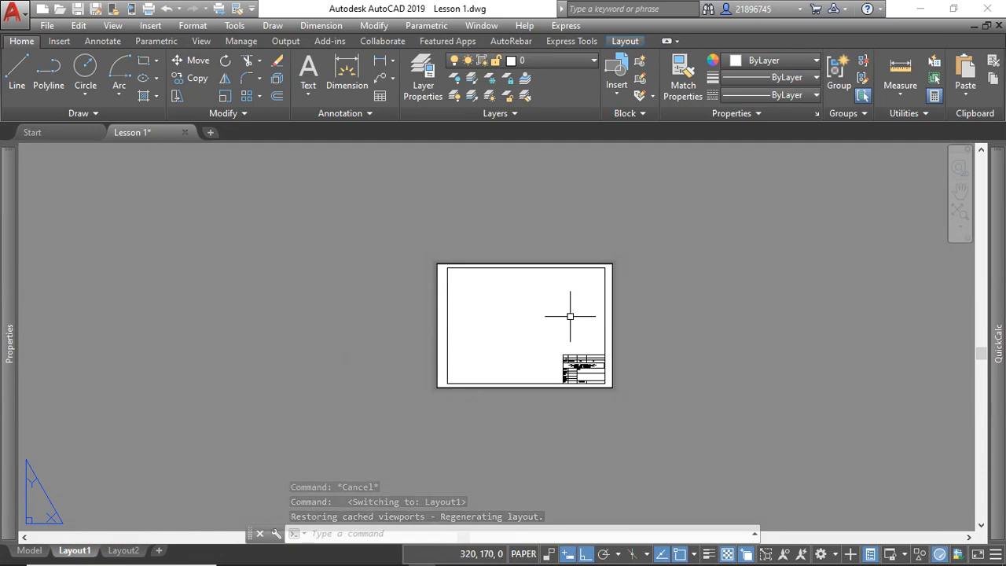
{"action": "left_click", "coordinate": [625, 41]}
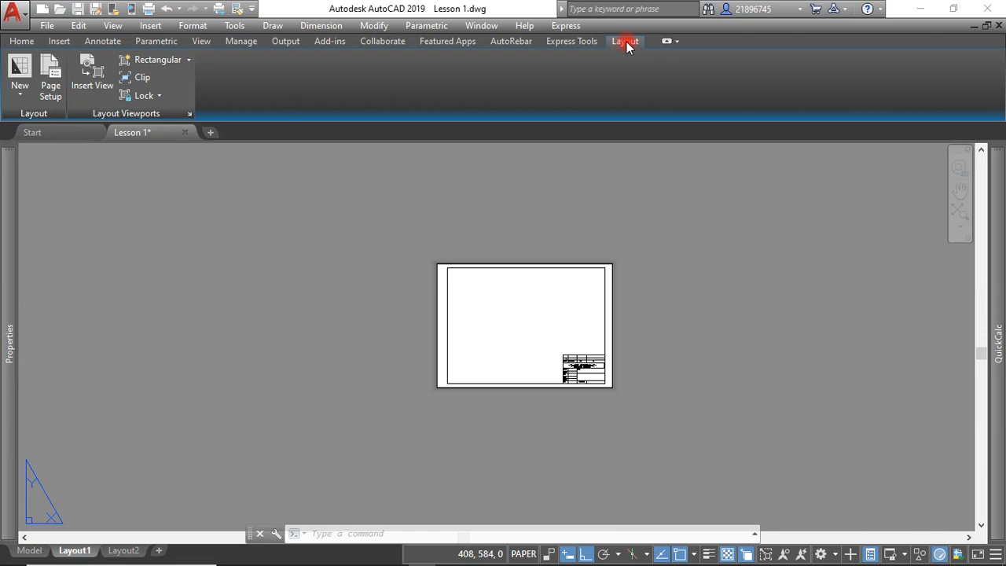
{"action": "left_click", "coordinate": [190, 62]}
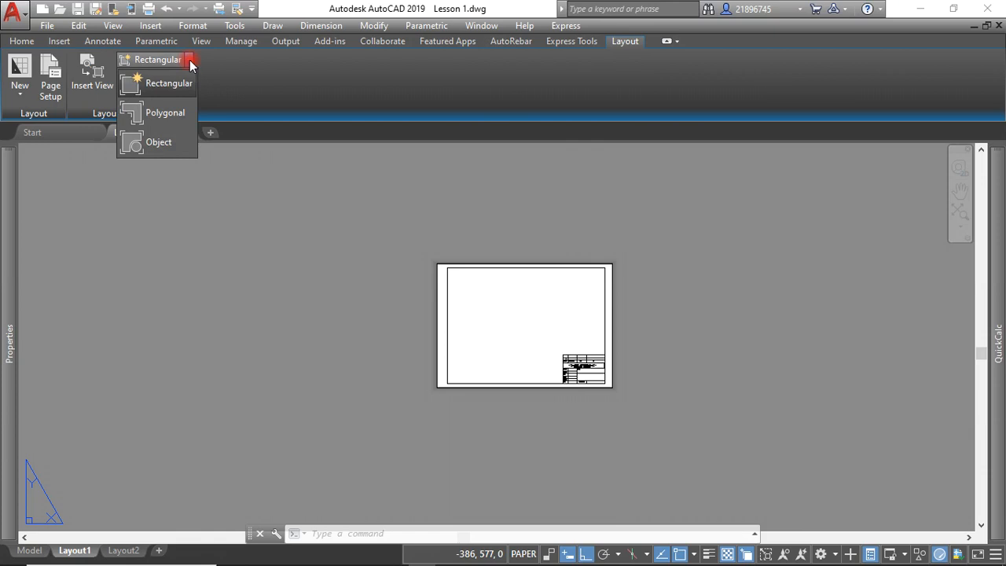
{"action": "left_click", "coordinate": [268, 69]}
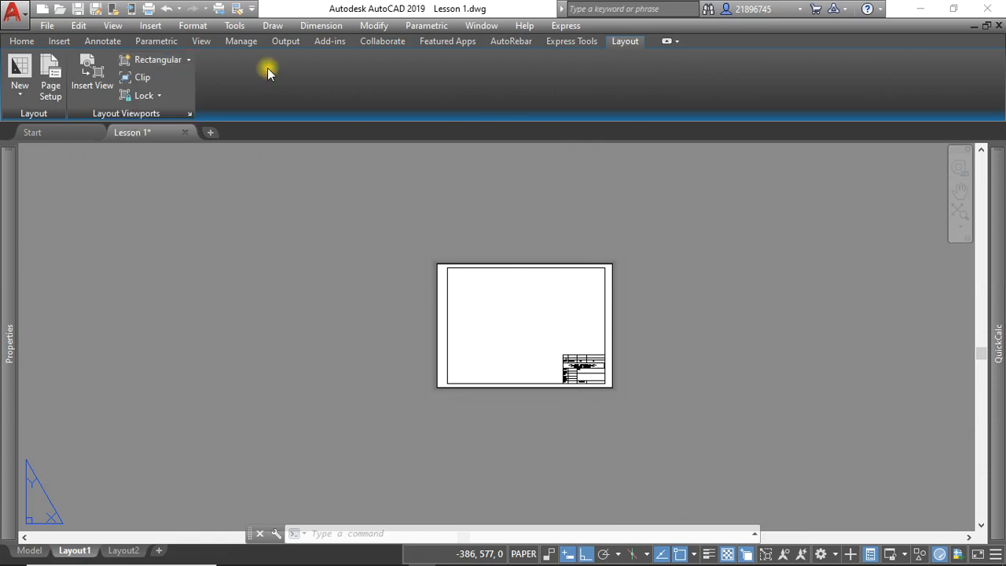
{"action": "left_click", "coordinate": [188, 63]}
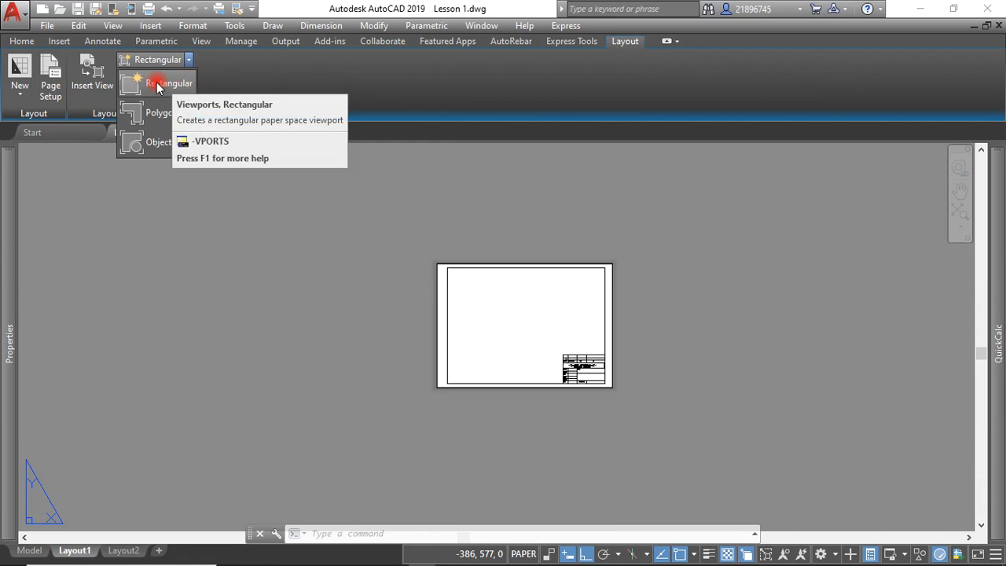
{"action": "left_click", "coordinate": [158, 85]}
{"action": "scroll", "coordinate": [526, 368], "scroll_direction": "up", "scroll_amount": 4}
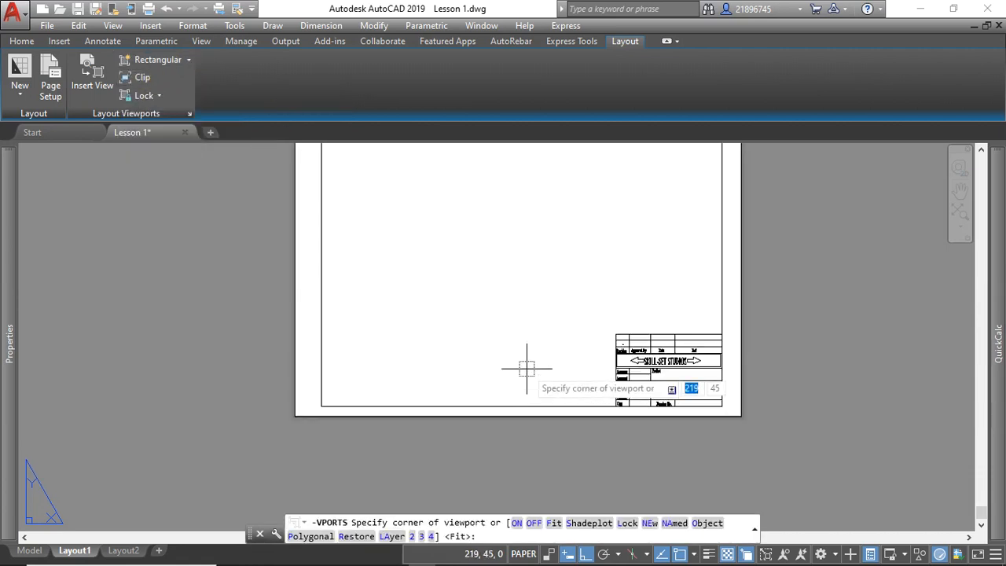
{"action": "scroll", "coordinate": [527, 368], "scroll_direction": "down", "scroll_amount": 2}
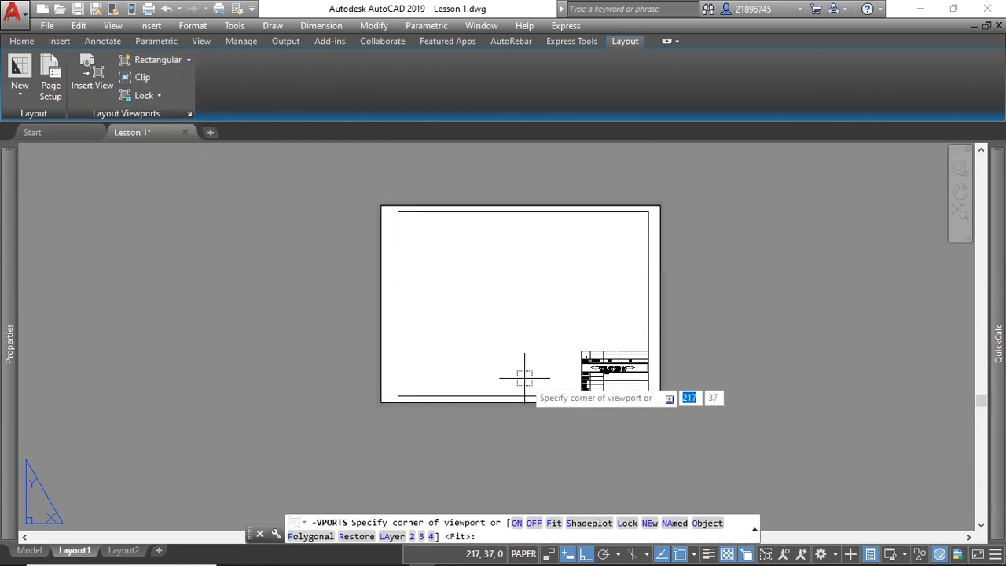
{"action": "left_click", "coordinate": [410, 220]}
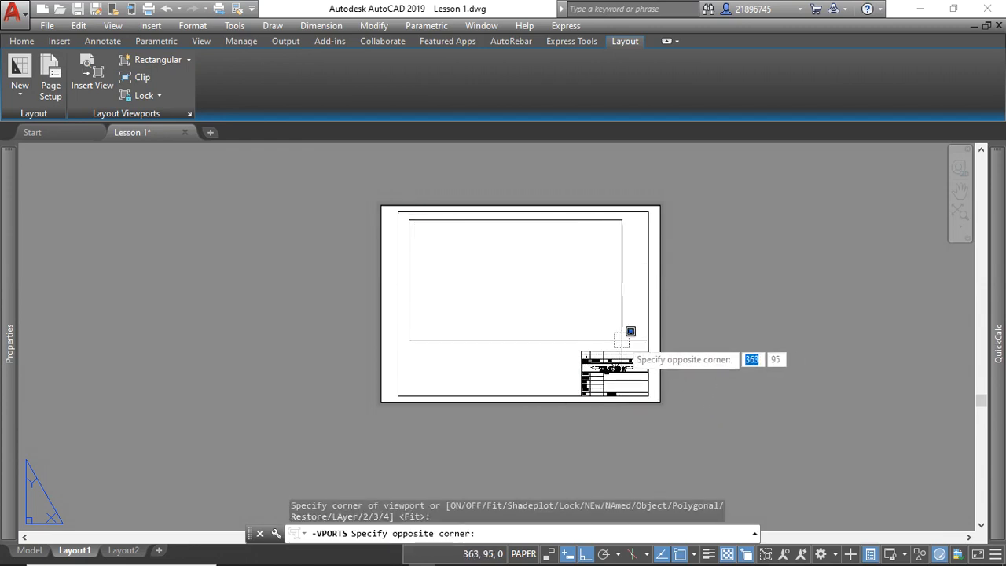
{"action": "left_click", "coordinate": [622, 341]}
{"action": "scroll", "coordinate": [621, 281], "scroll_direction": "down", "scroll_amount": 2}
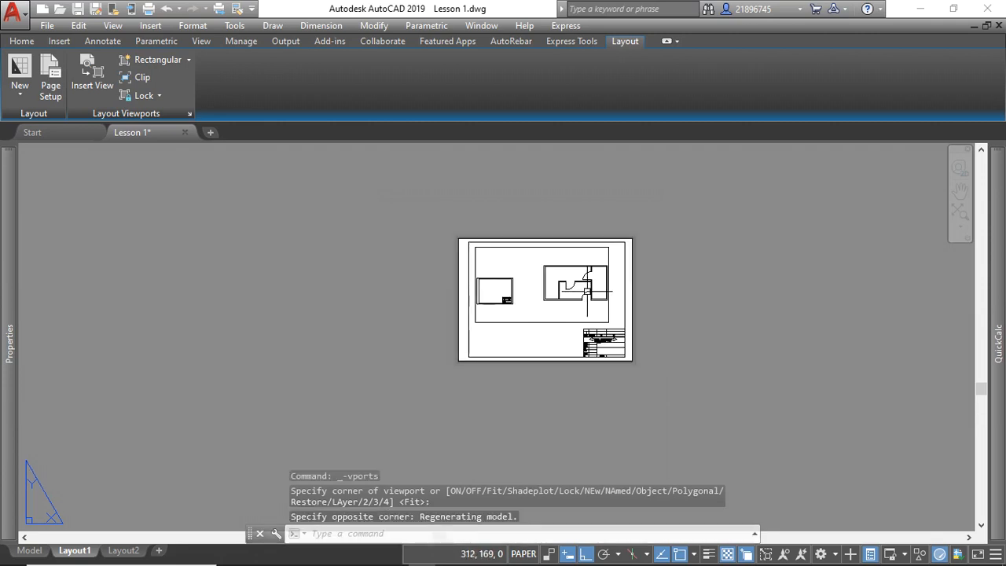
{"action": "scroll", "coordinate": [621, 282], "scroll_direction": "up", "scroll_amount": 4}
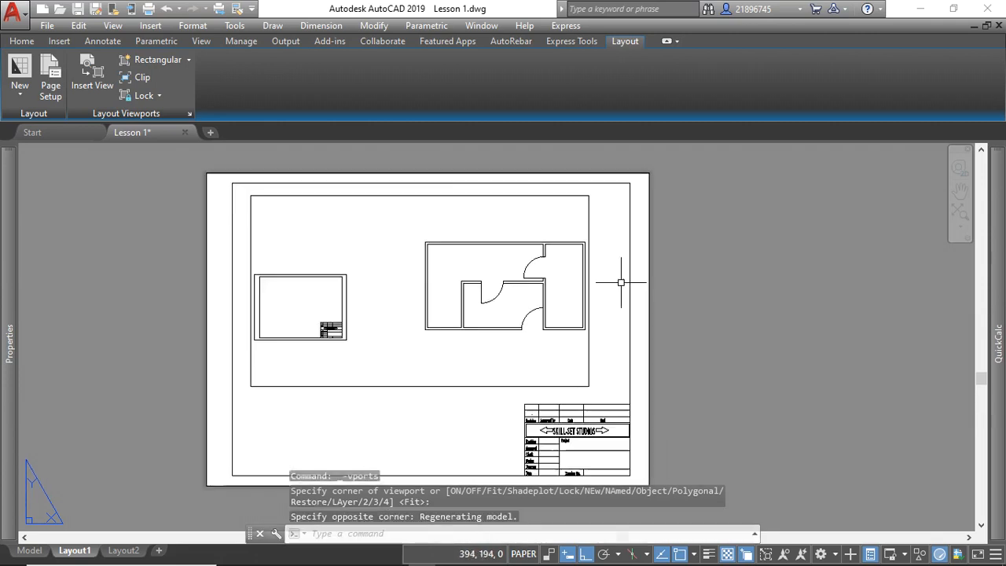
Activate the new viewport, frame only the floor plan centred inside it without the title block sheet, and return to paper space.
{"action": "left_click", "coordinate": [607, 347]}
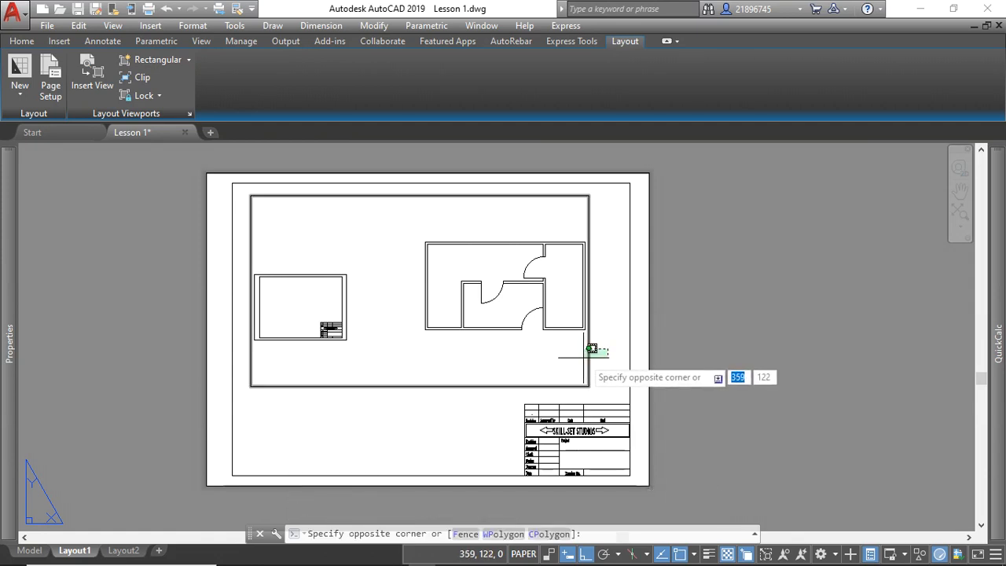
{"action": "left_click", "coordinate": [583, 358]}
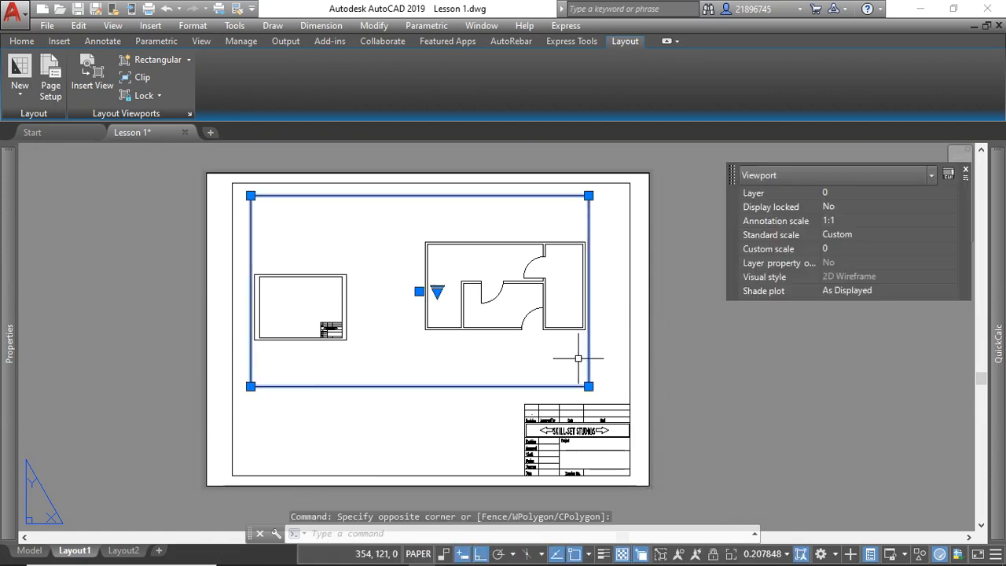
{"action": "scroll", "coordinate": [578, 358], "scroll_direction": "down", "scroll_amount": 2}
{"action": "scroll", "coordinate": [605, 337], "scroll_direction": "up", "scroll_amount": 2}
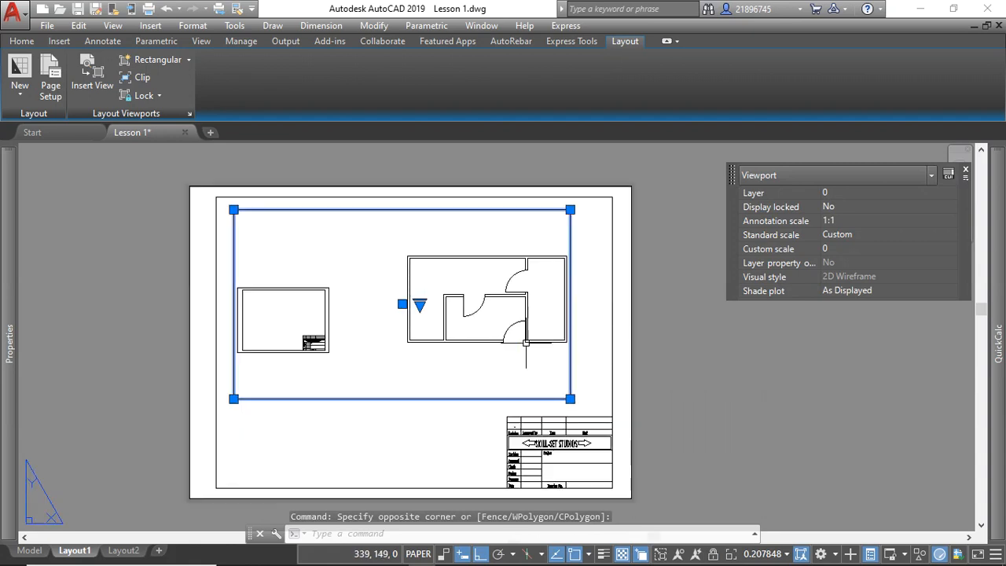
{"action": "left_click", "coordinate": [394, 349]}
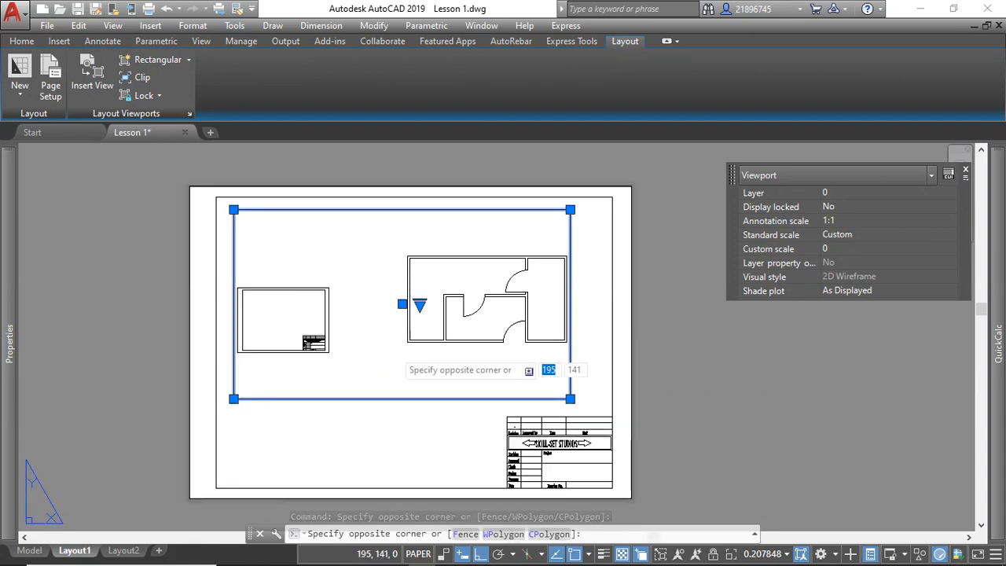
{"action": "double_click", "coordinate": [394, 349]}
{"action": "scroll", "coordinate": [394, 350], "scroll_direction": "down", "scroll_amount": 2}
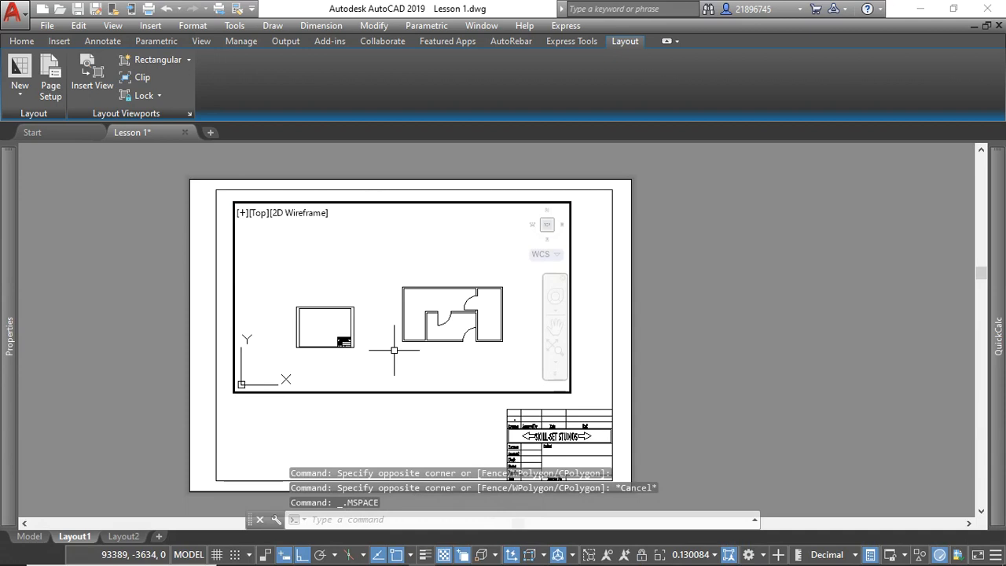
{"action": "scroll", "coordinate": [490, 325], "scroll_direction": "up", "scroll_amount": 2}
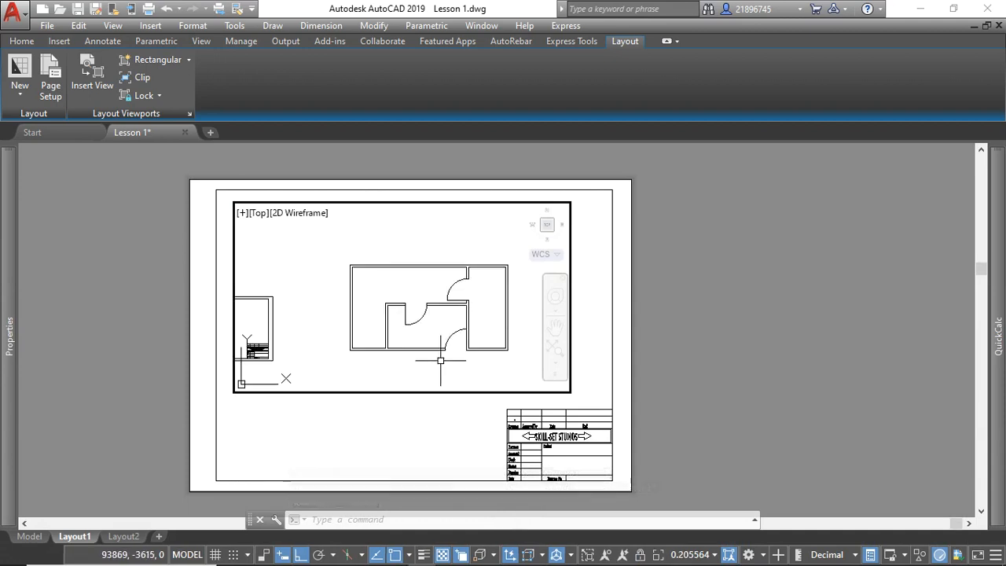
{"action": "scroll", "coordinate": [452, 338], "scroll_direction": "down", "scroll_amount": 2}
{"action": "scroll", "coordinate": [456, 335], "scroll_direction": "down", "scroll_amount": 2}
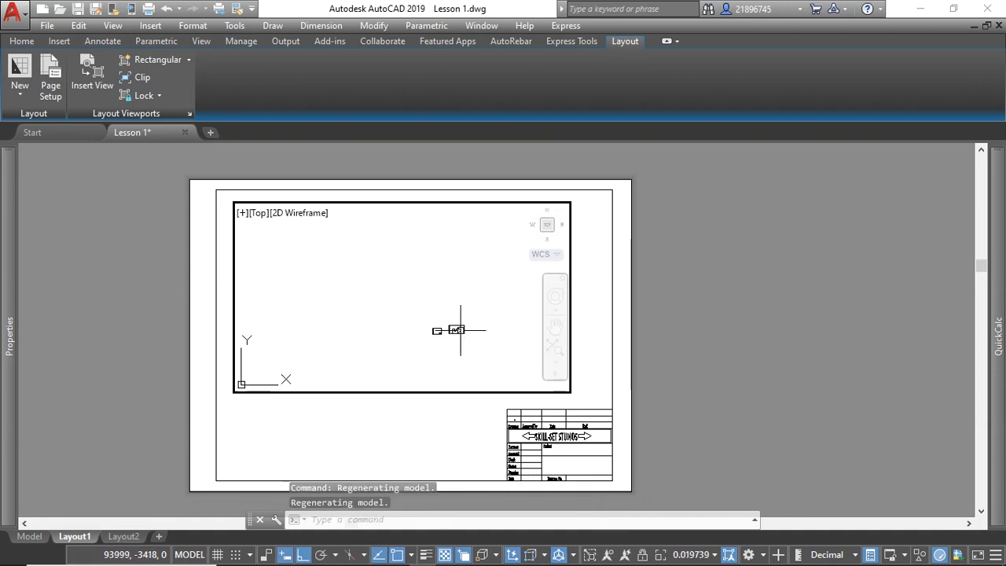
{"action": "scroll", "coordinate": [460, 334], "scroll_direction": "up", "scroll_amount": 3}
{"action": "scroll", "coordinate": [440, 322], "scroll_direction": "up", "scroll_amount": 3}
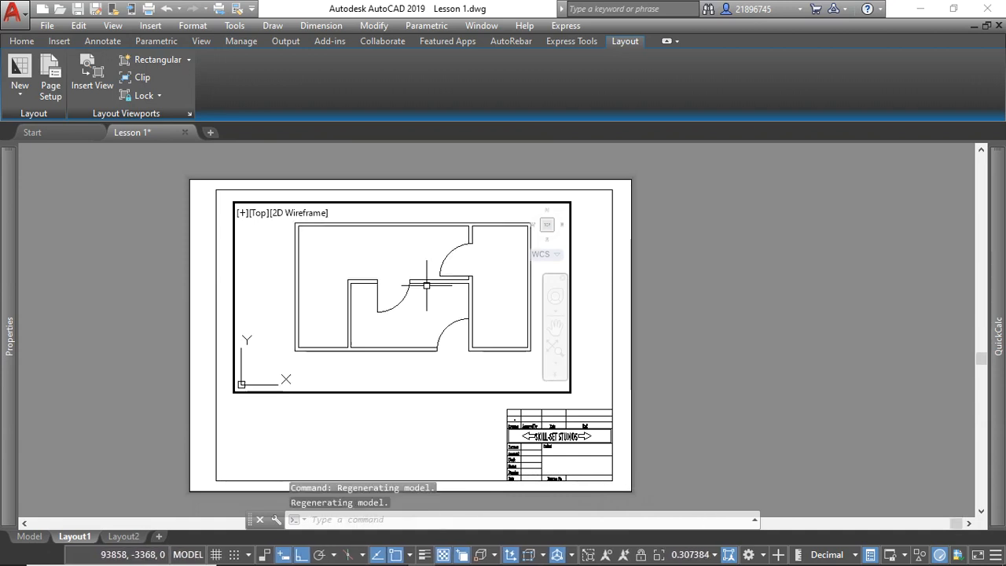
{"action": "scroll", "coordinate": [424, 317], "scroll_direction": "down", "scroll_amount": 2}
{"action": "scroll", "coordinate": [442, 320], "scroll_direction": "up", "scroll_amount": 3}
{"action": "scroll", "coordinate": [443, 322], "scroll_direction": "down", "scroll_amount": 3}
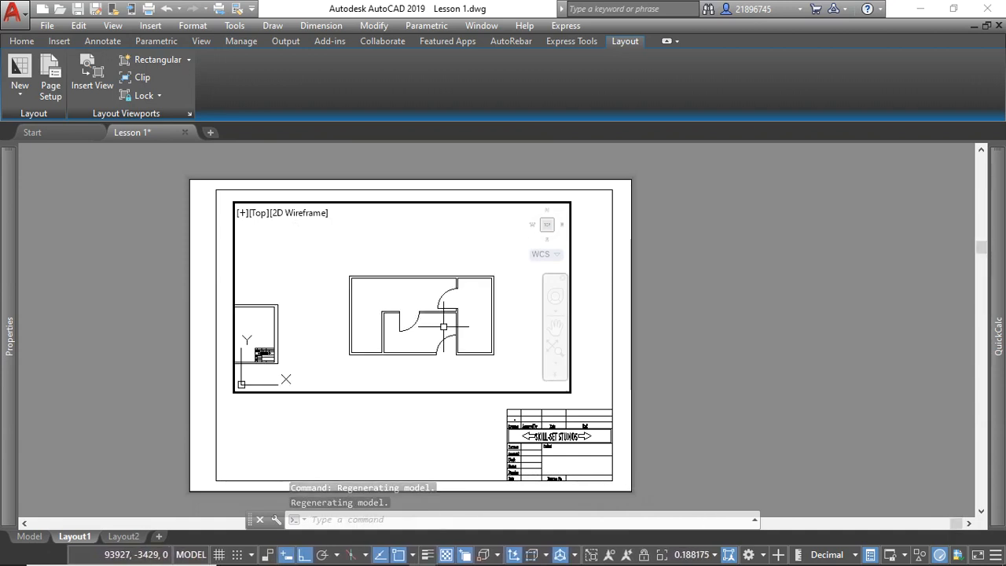
{"action": "scroll", "coordinate": [445, 327], "scroll_direction": "up", "scroll_amount": 2}
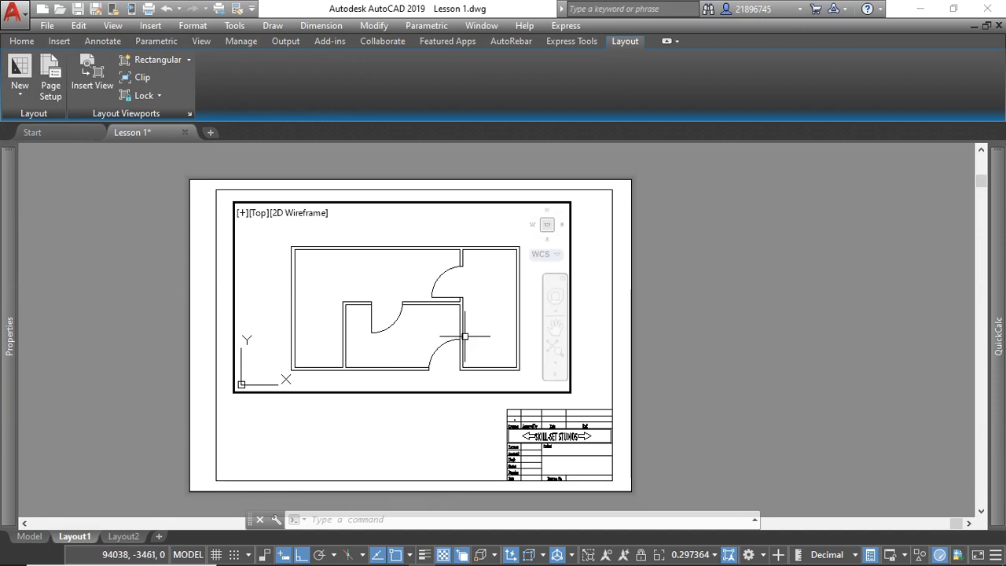
{"action": "scroll", "coordinate": [409, 335], "scroll_direction": "up", "scroll_amount": 2}
{"action": "scroll", "coordinate": [410, 335], "scroll_direction": "down", "scroll_amount": 2}
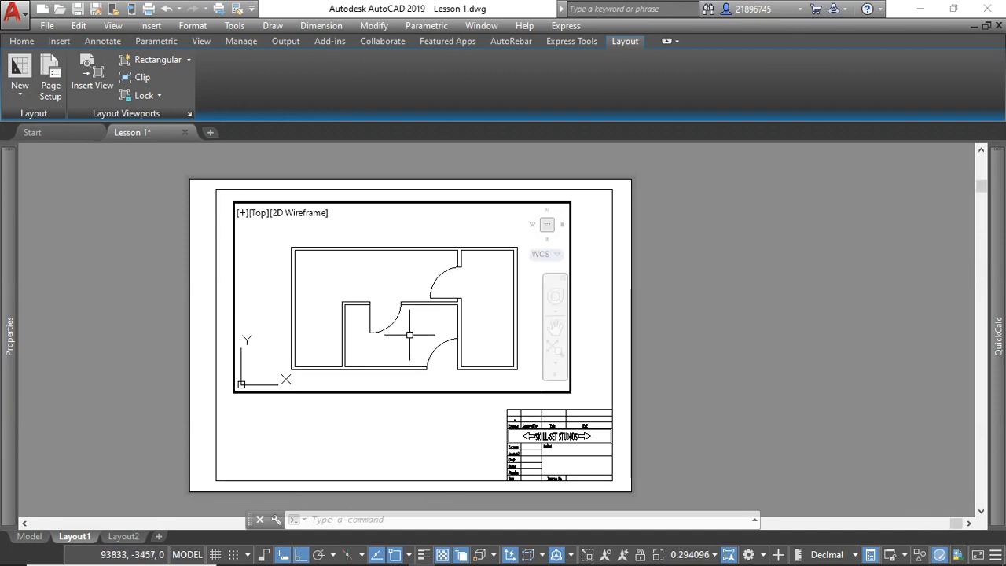
{"action": "double_click", "coordinate": [437, 406]}
Set the floor plan viewport's standard scale to 1:4 and clear the selection.
{"action": "left_click", "coordinate": [437, 404]}
{"action": "left_click", "coordinate": [434, 391]}
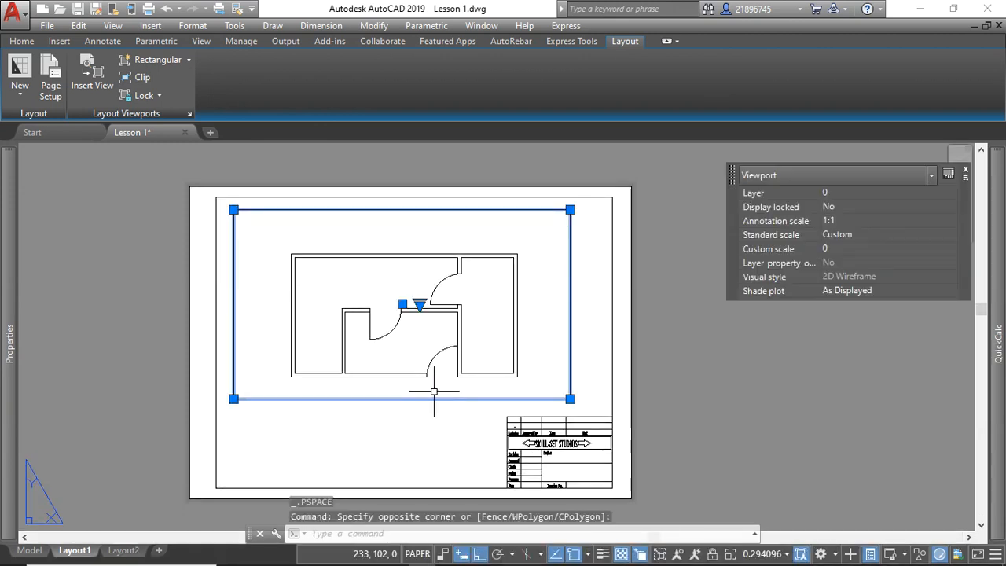
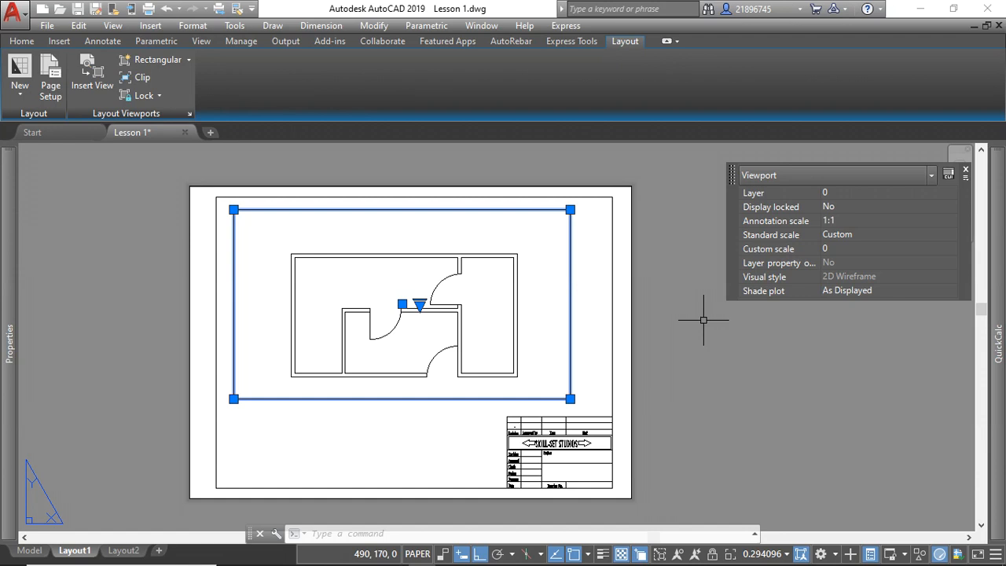
{"action": "left_click", "coordinate": [862, 234]}
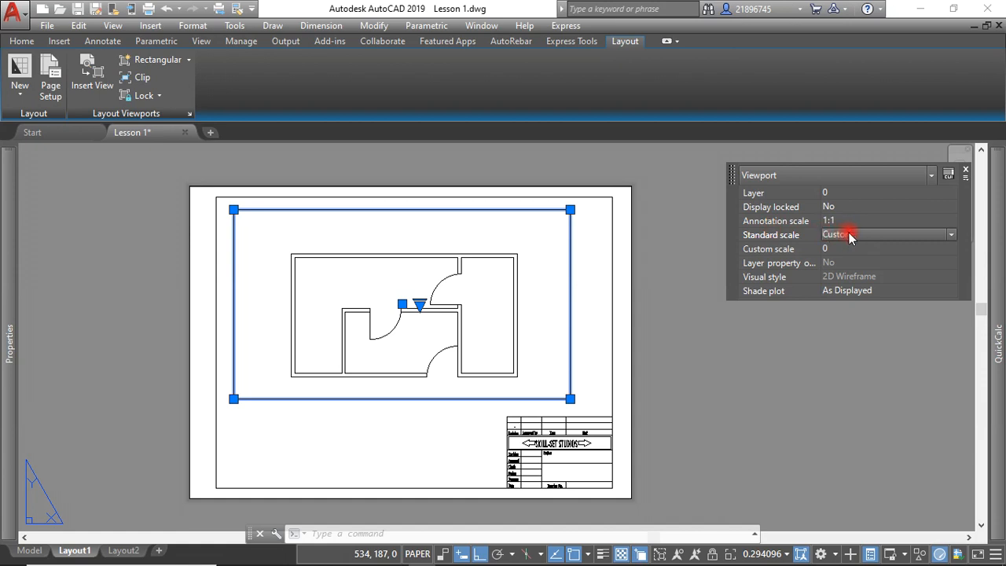
{"action": "left_click", "coordinate": [849, 234]}
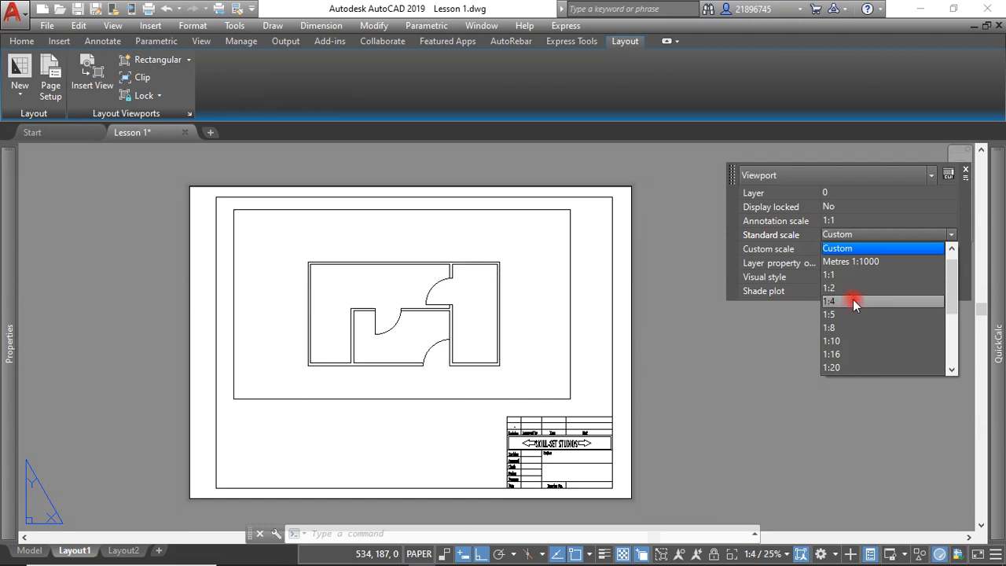
{"action": "left_click", "coordinate": [853, 300]}
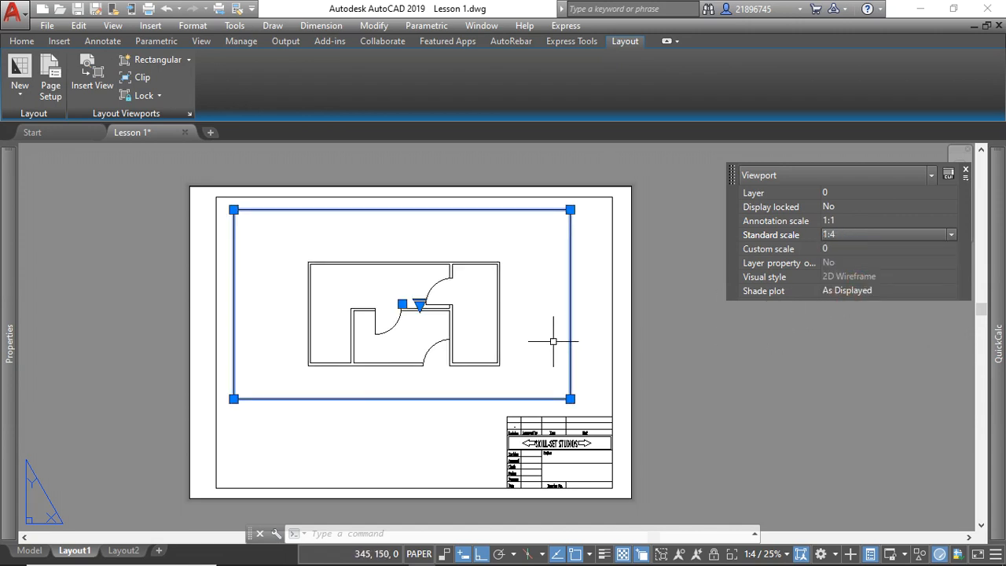
{"action": "left_click", "coordinate": [849, 238]}
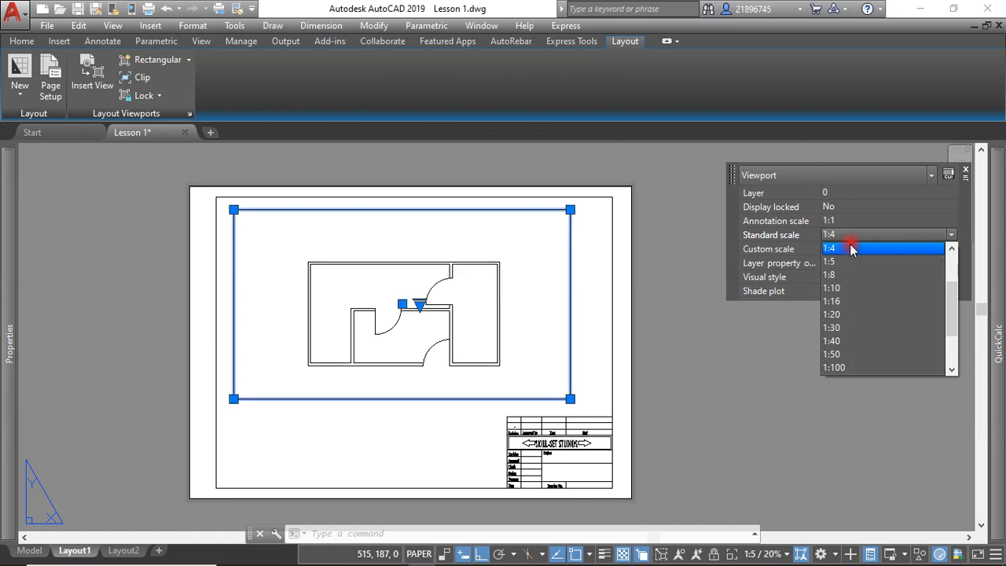
{"action": "scroll", "coordinate": [850, 247], "scroll_direction": "up", "scroll_amount": 2}
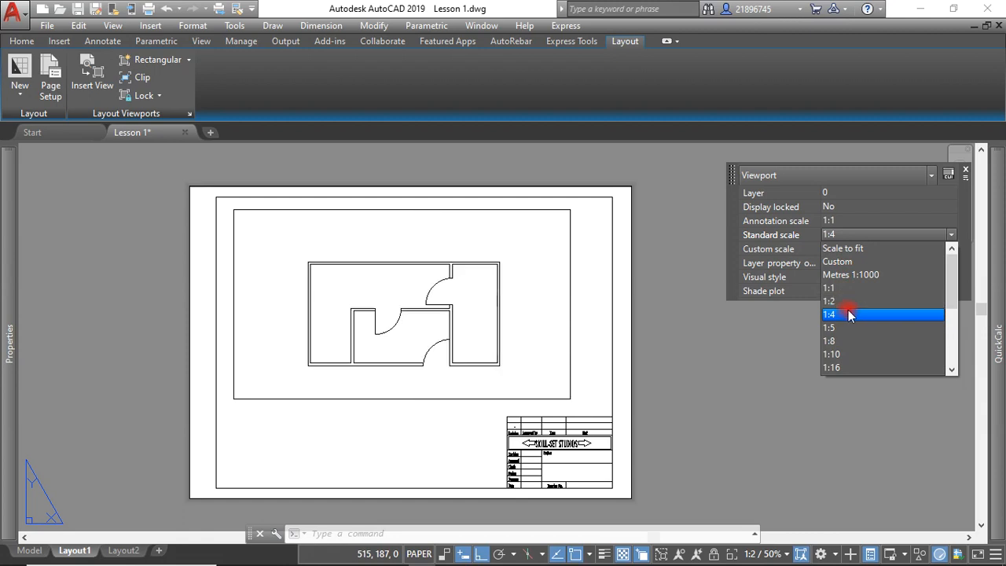
{"action": "left_click", "coordinate": [848, 309]}
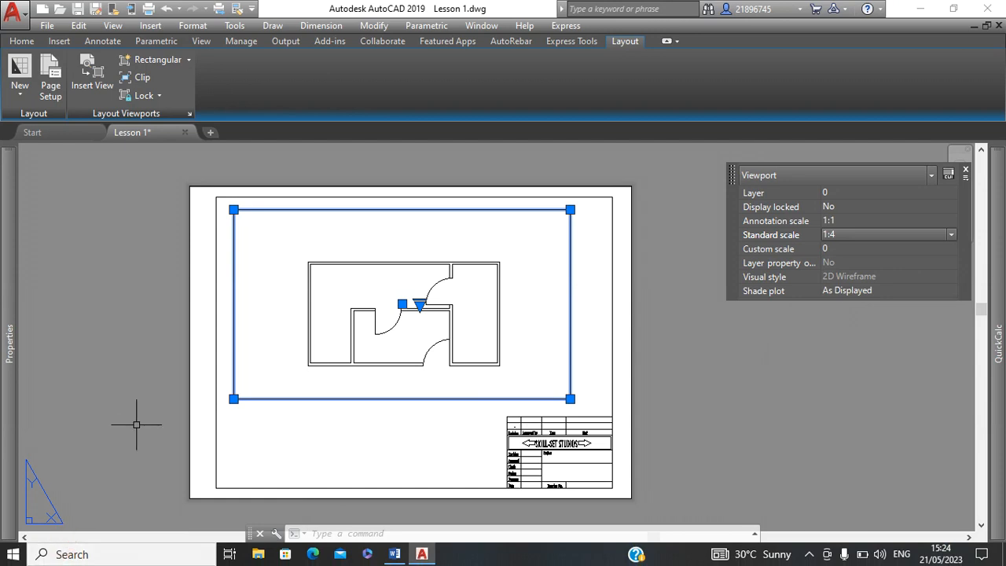
{"action": "key", "text": "Escape"}
Add a custom drawing scale named 1:3 in model space, with 1 paper unit equal to 3 drawing units.
{"action": "left_click", "coordinate": [29, 551]}
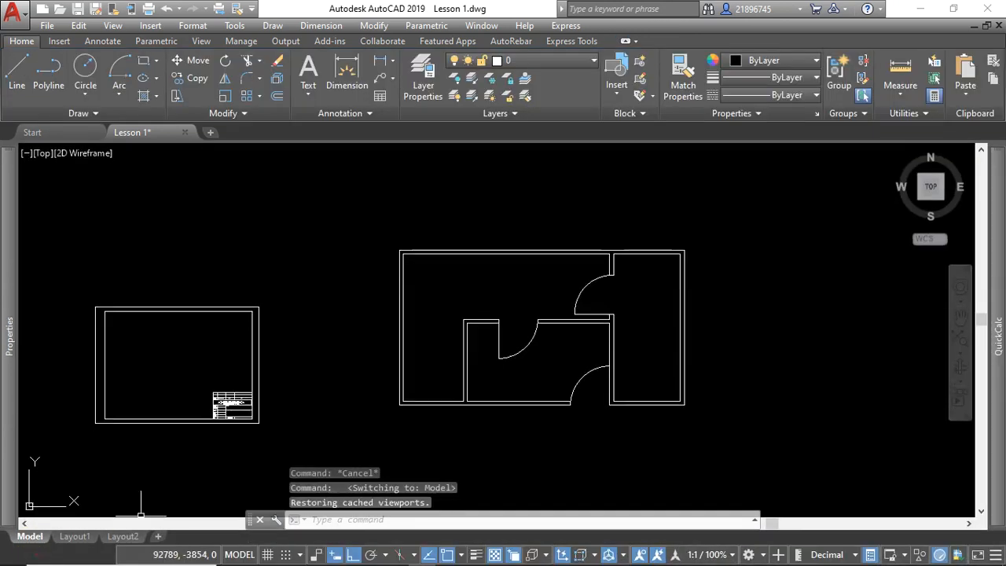
{"action": "left_click", "coordinate": [732, 555]}
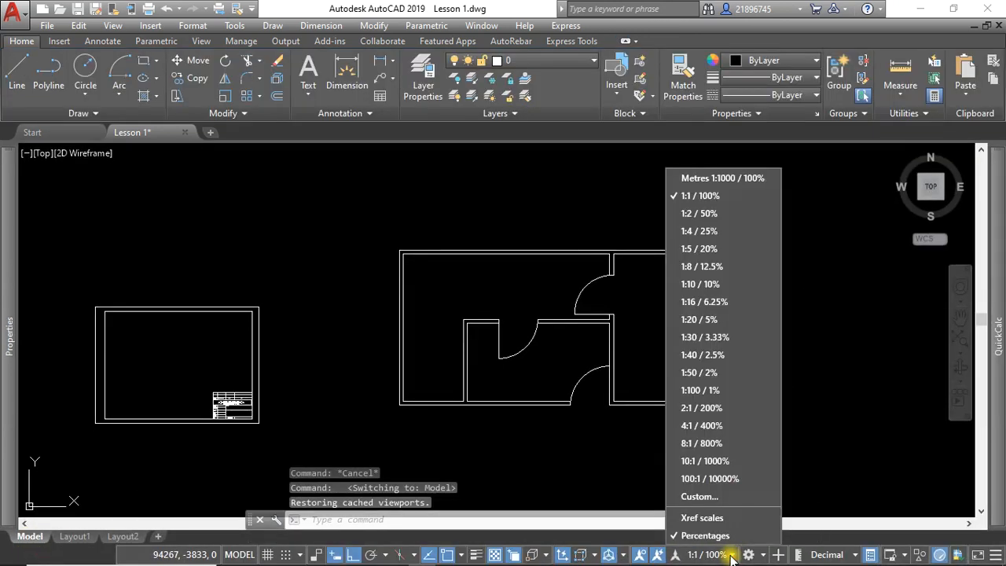
{"action": "left_click", "coordinate": [721, 496]}
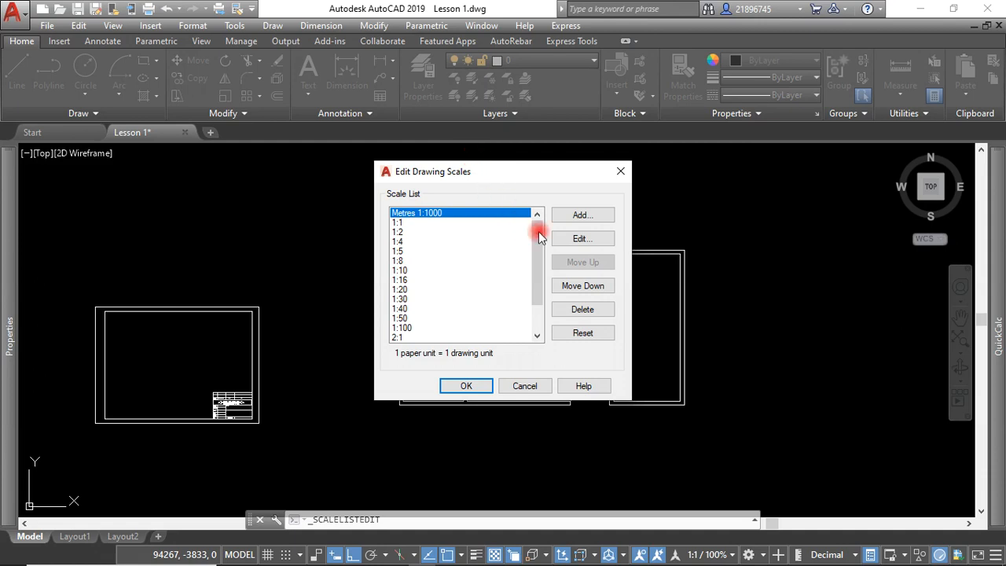
{"action": "left_click", "coordinate": [582, 214]}
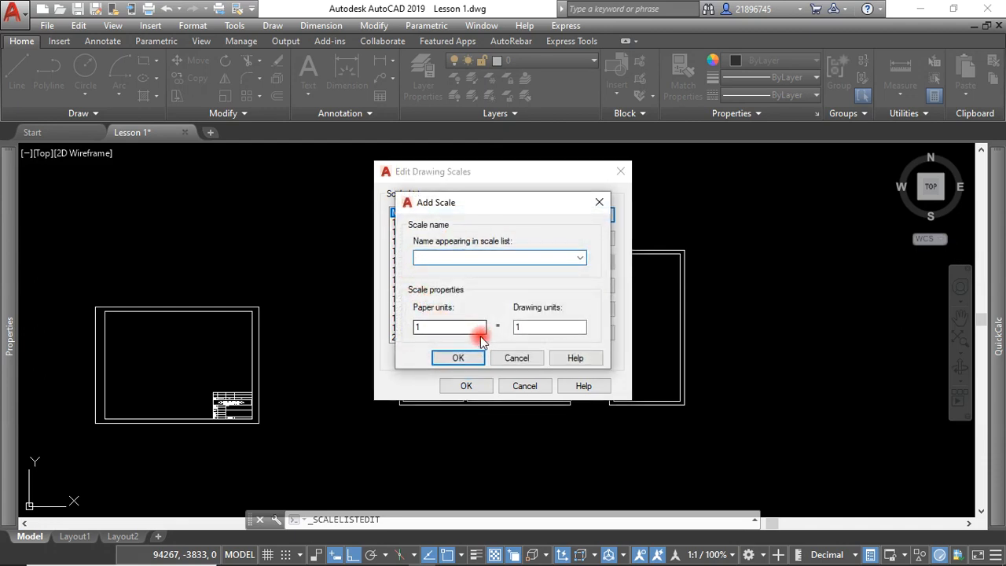
{"action": "left_click", "coordinate": [436, 258]}
{"action": "type", "text": "1:3"}
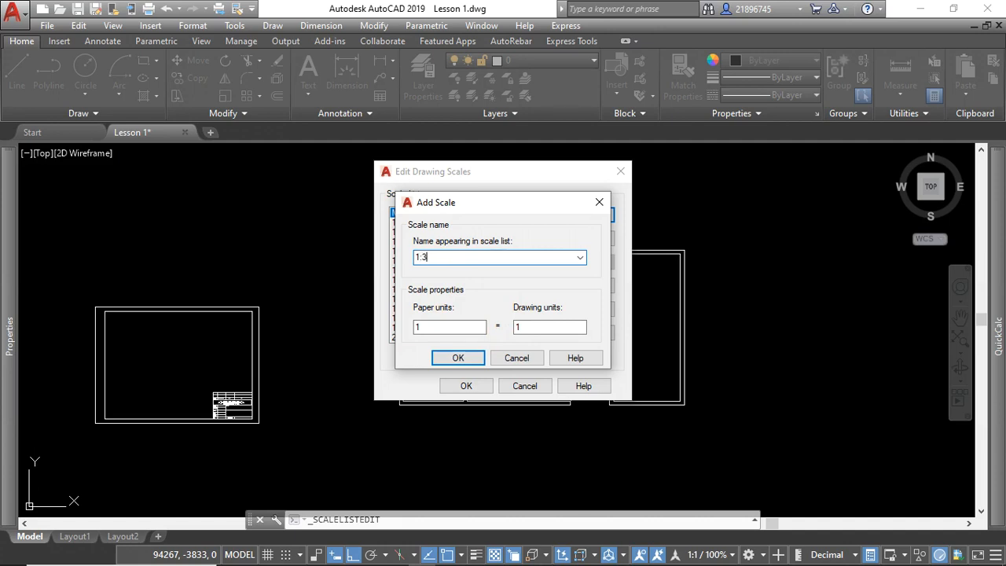
{"action": "left_click", "coordinate": [517, 327]}
{"action": "double_click", "coordinate": [517, 327]}
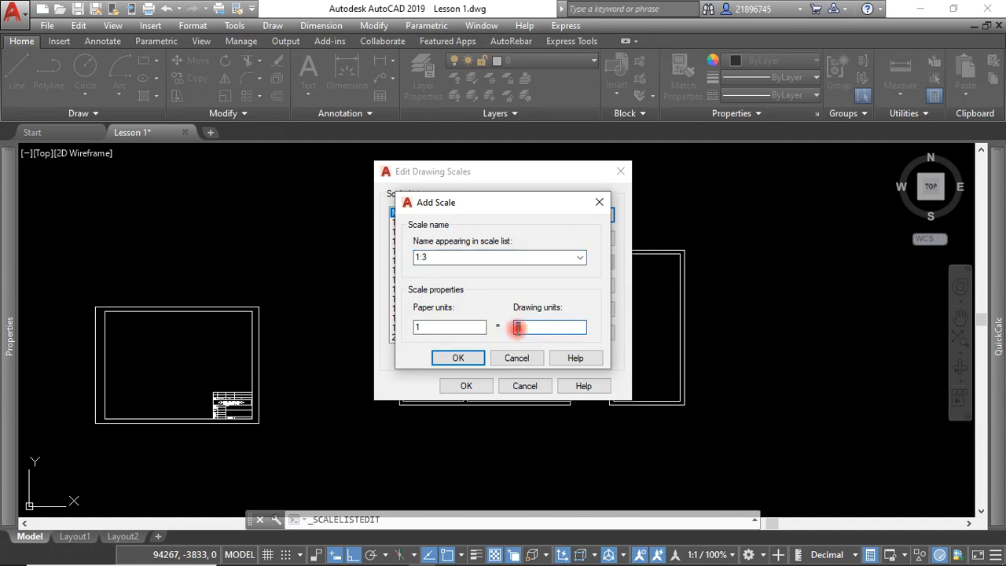
{"action": "type", "text": "3"}
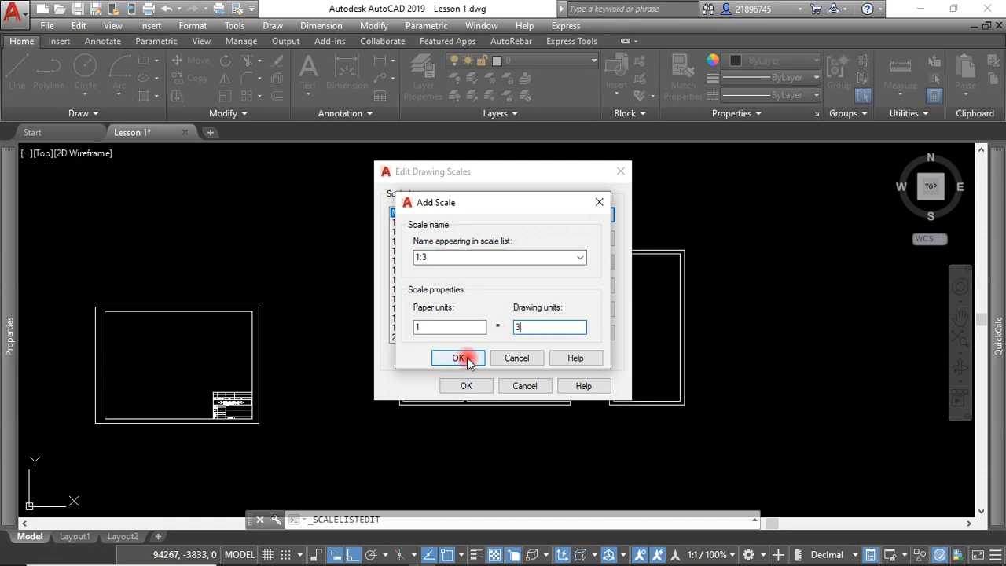
{"action": "left_click", "coordinate": [458, 358]}
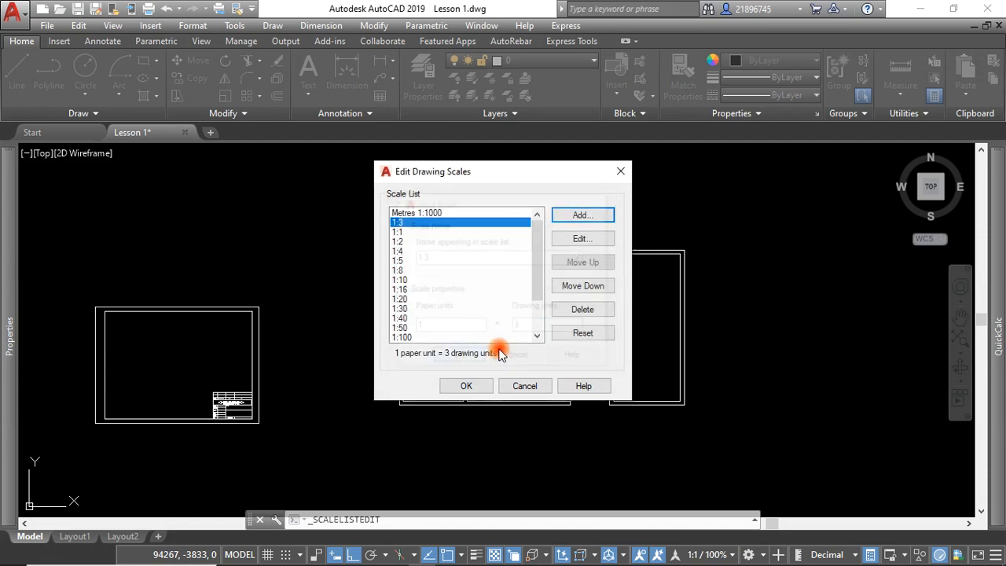
{"action": "left_click", "coordinate": [479, 385]}
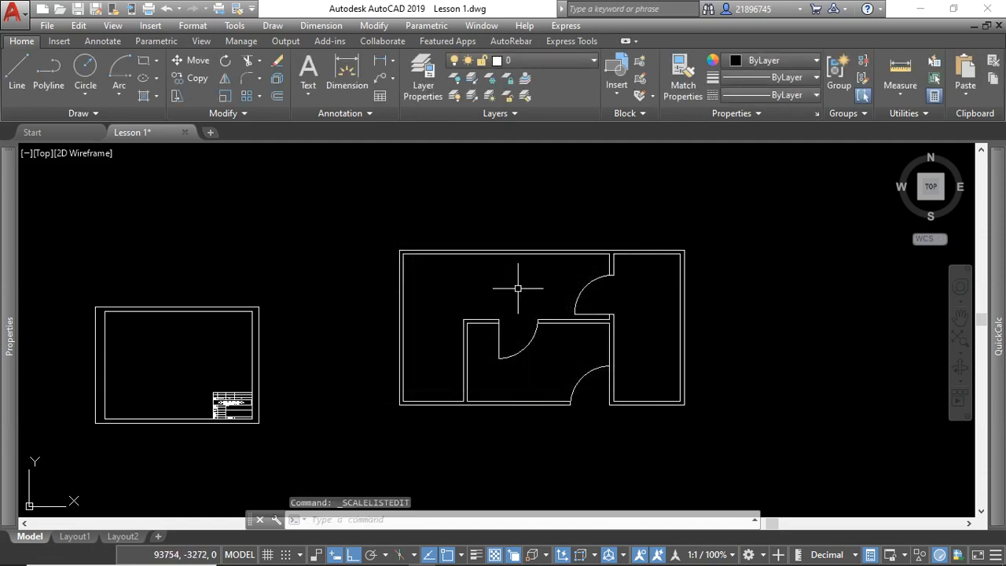
Set the floor plan viewport on Layout1 to the custom 1:3 standard scale and clear the selection.
{"action": "left_click", "coordinate": [75, 536]}
{"action": "left_click", "coordinate": [566, 343]}
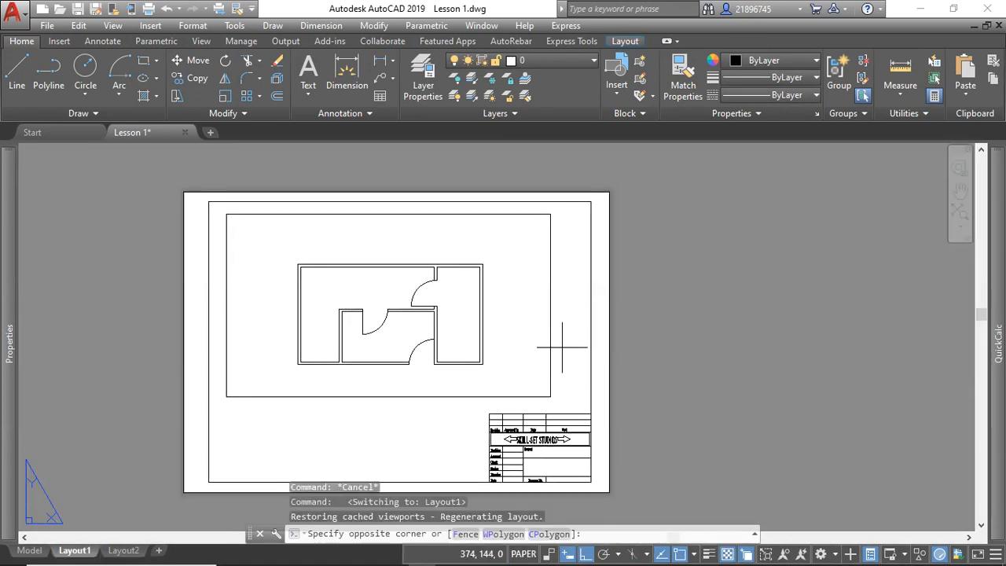
{"action": "left_click", "coordinate": [522, 355]}
{"action": "left_click", "coordinate": [856, 239]}
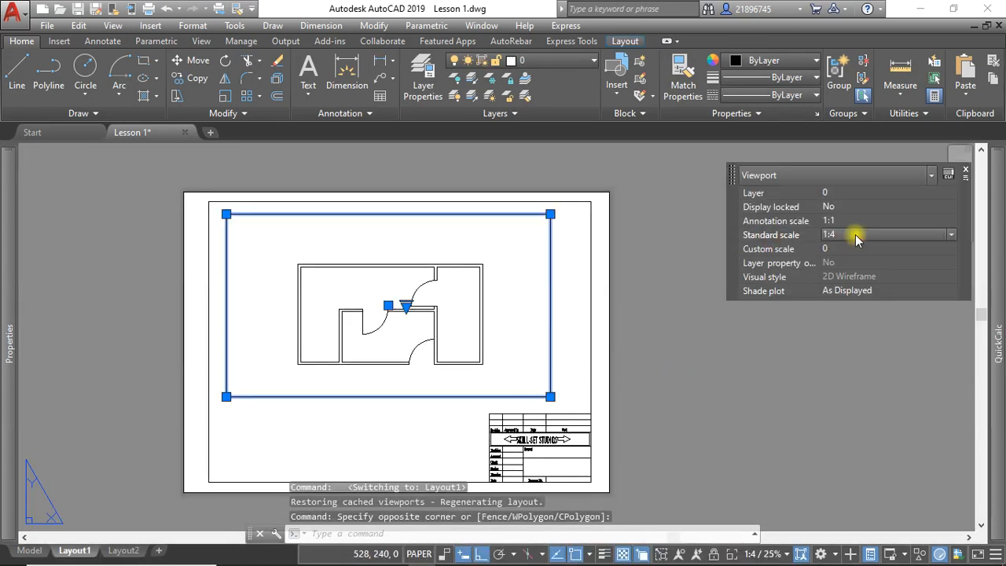
{"action": "left_click", "coordinate": [858, 239]}
{"action": "scroll", "coordinate": [860, 251], "scroll_direction": "up", "scroll_amount": 3}
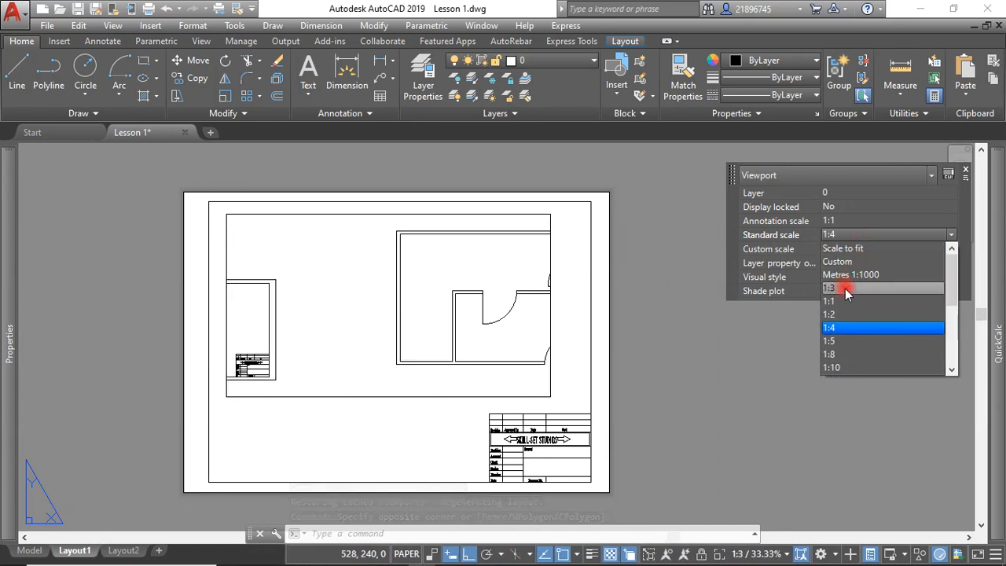
{"action": "left_click", "coordinate": [845, 289]}
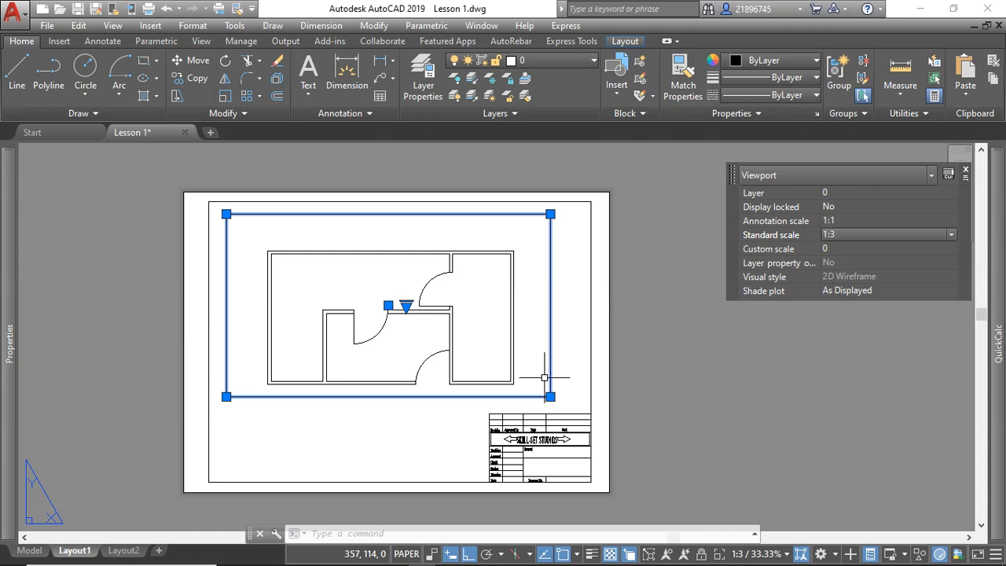
{"action": "key", "text": "Escape"}
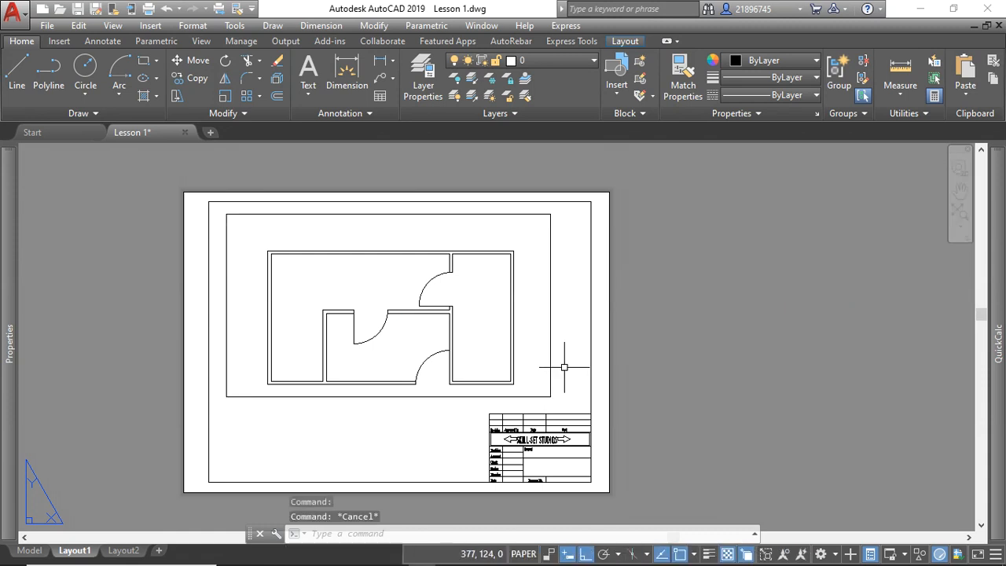
{"action": "left_click", "coordinate": [564, 367]}
{"action": "left_click", "coordinate": [525, 368]}
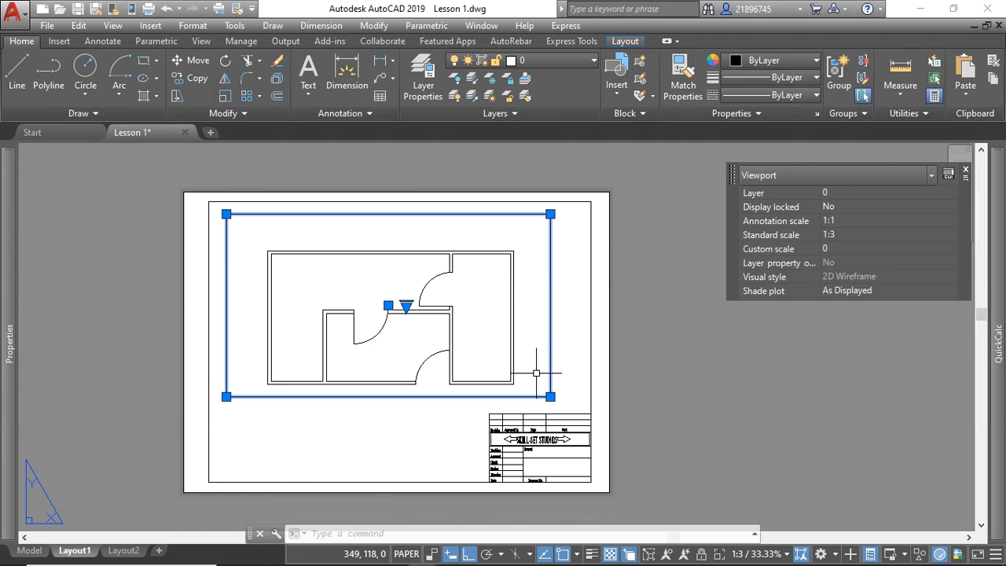
{"action": "key", "text": "Escape"}
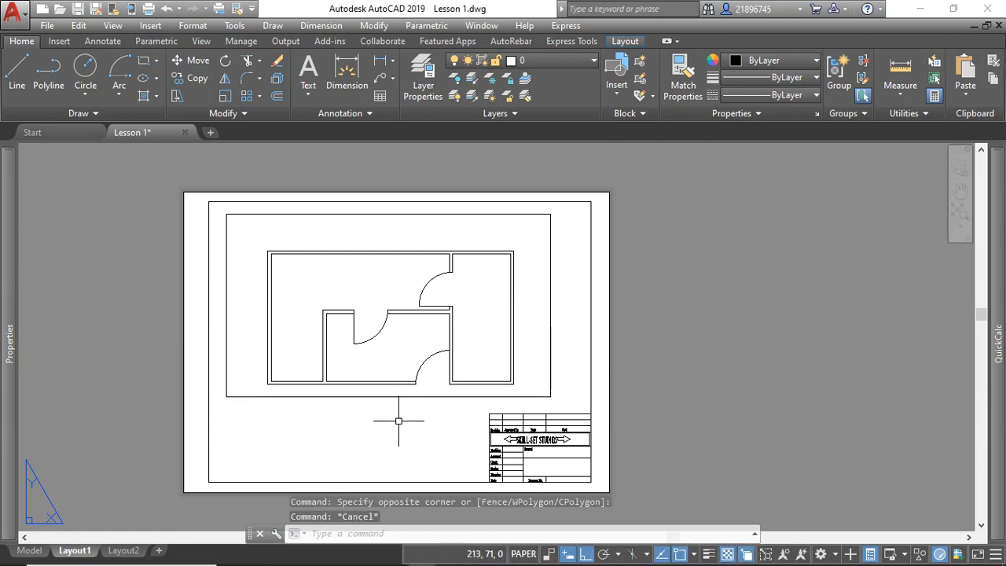
In model space, add a linear dimension above the north wall between the floor plan's two outer corners.
{"action": "left_click", "coordinate": [32, 550]}
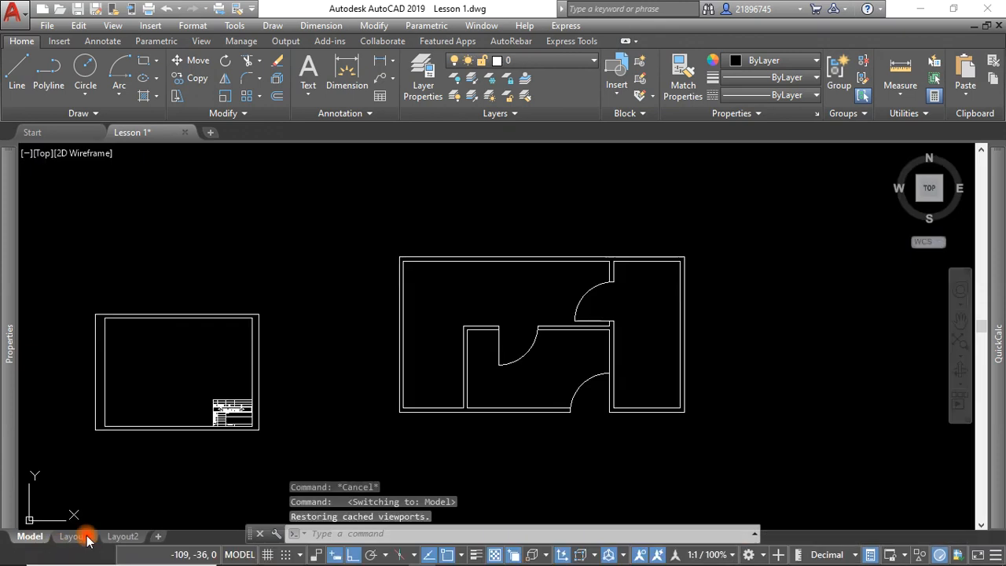
{"action": "left_click", "coordinate": [378, 64]}
{"action": "scroll", "coordinate": [434, 239], "scroll_direction": "up", "scroll_amount": 4}
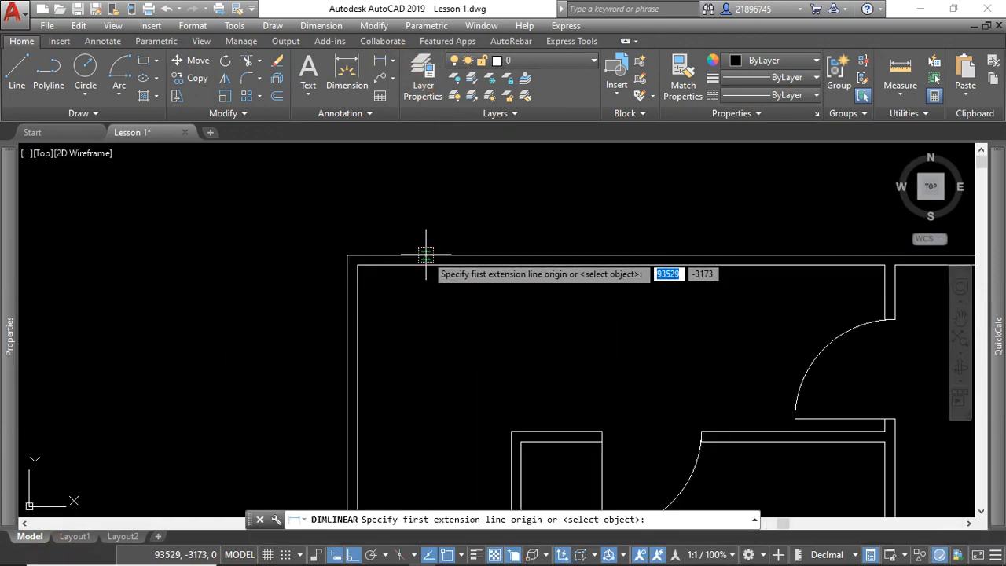
{"action": "left_click", "coordinate": [347, 254]}
{"action": "scroll", "coordinate": [343, 253], "scroll_direction": "down", "scroll_amount": 4}
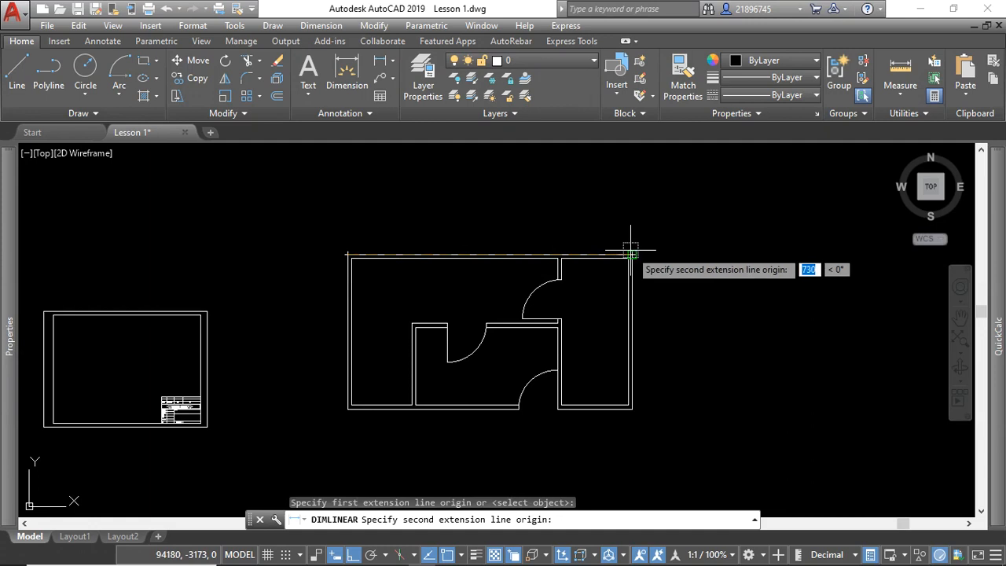
{"action": "left_click", "coordinate": [632, 254]}
{"action": "scroll", "coordinate": [494, 252], "scroll_direction": "up", "scroll_amount": 4}
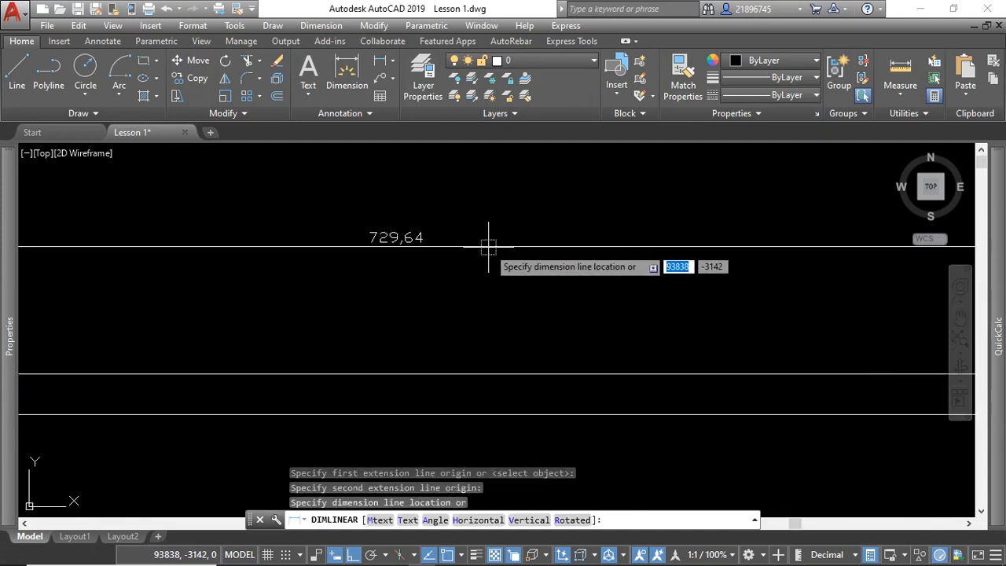
{"action": "left_click", "coordinate": [488, 249]}
Examine the text size of the overall-length dimension above the north wall relative to the floor plan.
{"action": "scroll", "coordinate": [440, 246], "scroll_direction": "down", "scroll_amount": 2}
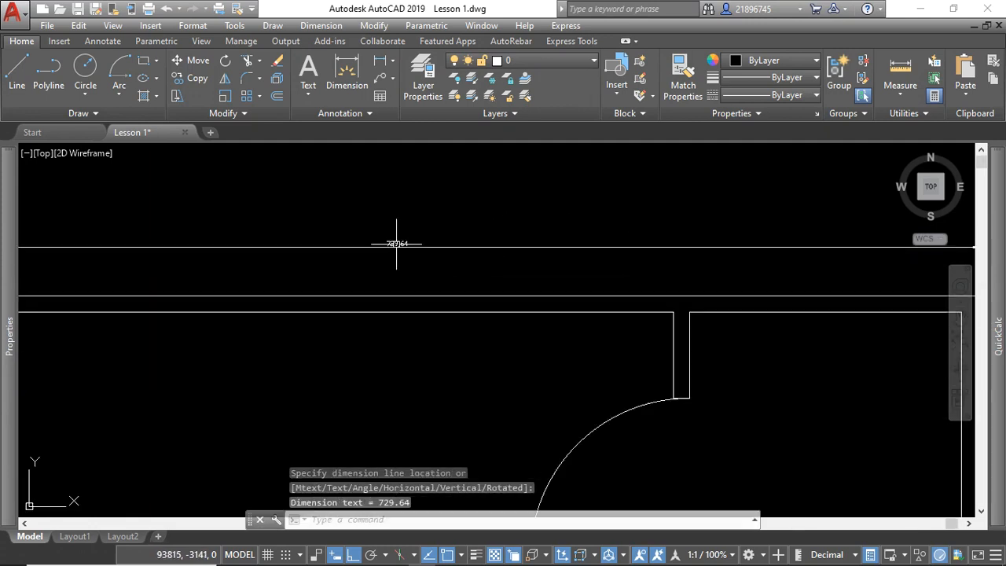
{"action": "scroll", "coordinate": [436, 249], "scroll_direction": "up", "scroll_amount": 2}
{"action": "scroll", "coordinate": [436, 248], "scroll_direction": "down", "scroll_amount": 5}
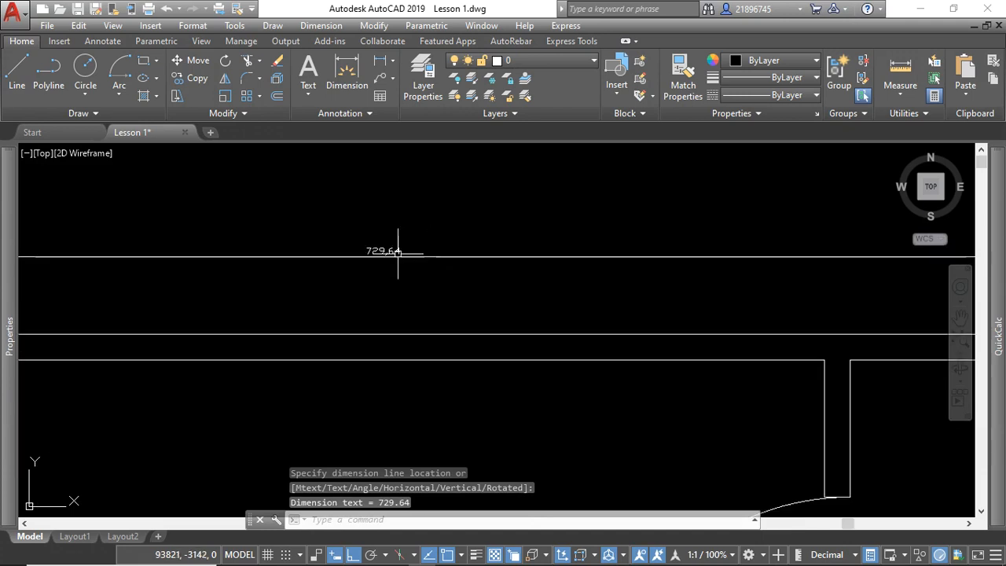
{"action": "left_click", "coordinate": [474, 226]}
{"action": "scroll", "coordinate": [480, 230], "scroll_direction": "down", "scroll_amount": 3}
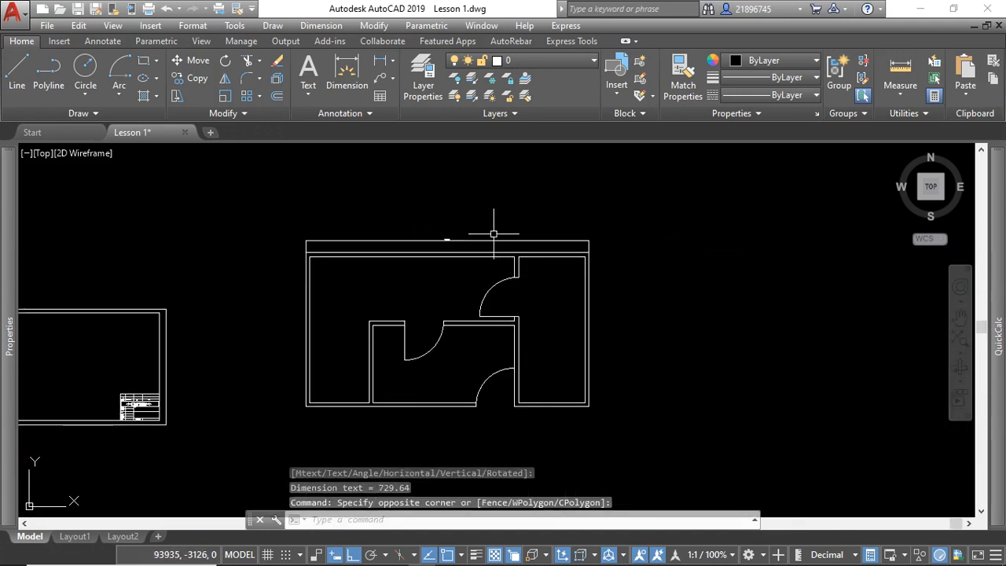
{"action": "scroll", "coordinate": [471, 236], "scroll_direction": "up", "scroll_amount": 5}
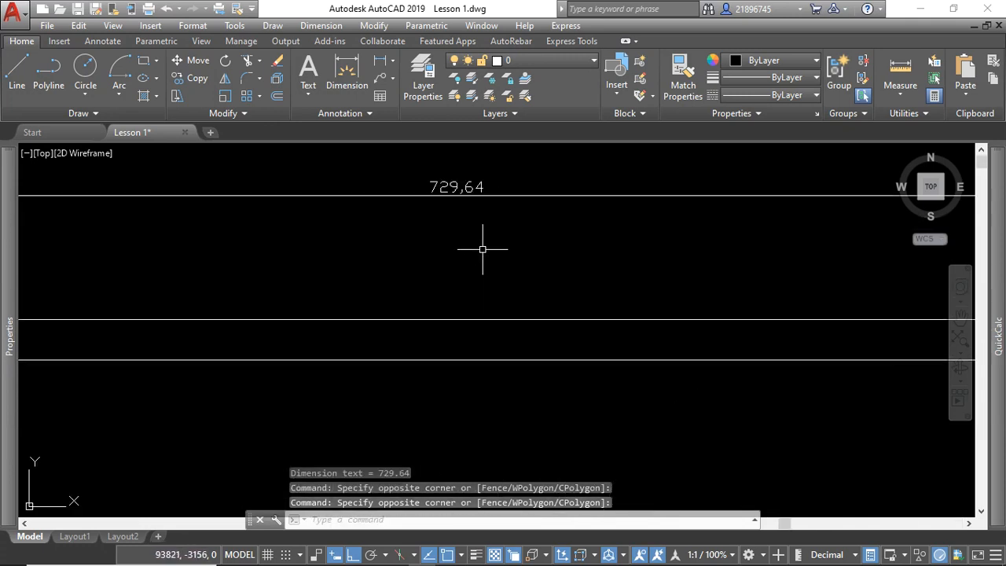
{"action": "scroll", "coordinate": [441, 244], "scroll_direction": "down", "scroll_amount": 5}
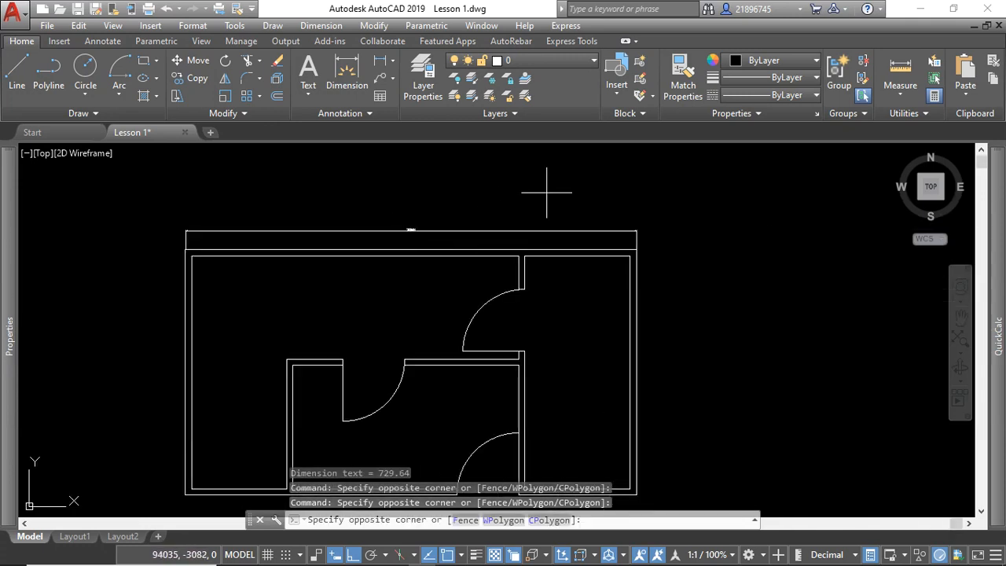
Delete the overall-length dimension above the floor plan's north wall.
{"action": "left_click", "coordinate": [680, 221]}
{"action": "left_click", "coordinate": [610, 226]}
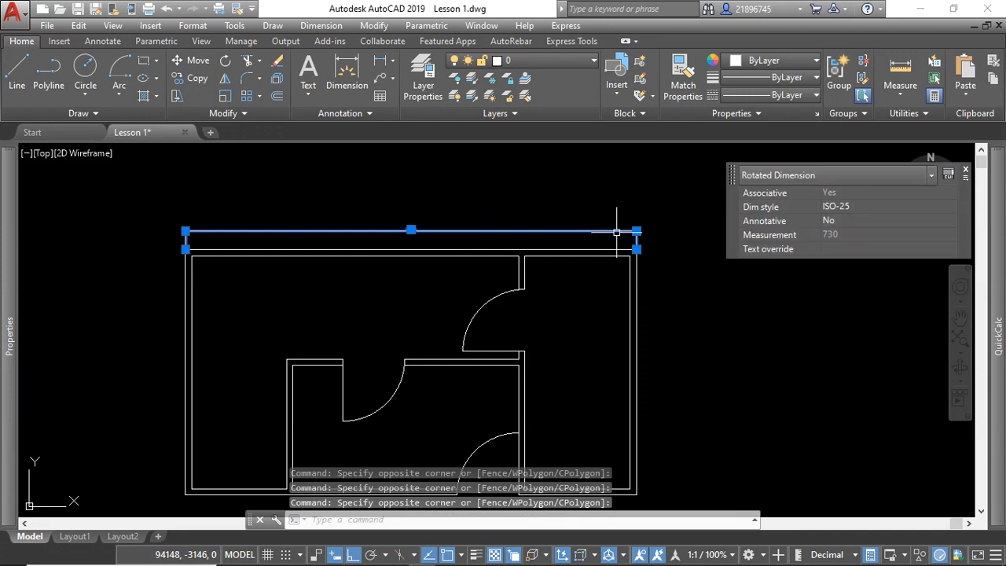
{"action": "scroll", "coordinate": [400, 220], "scroll_direction": "up", "scroll_amount": 5}
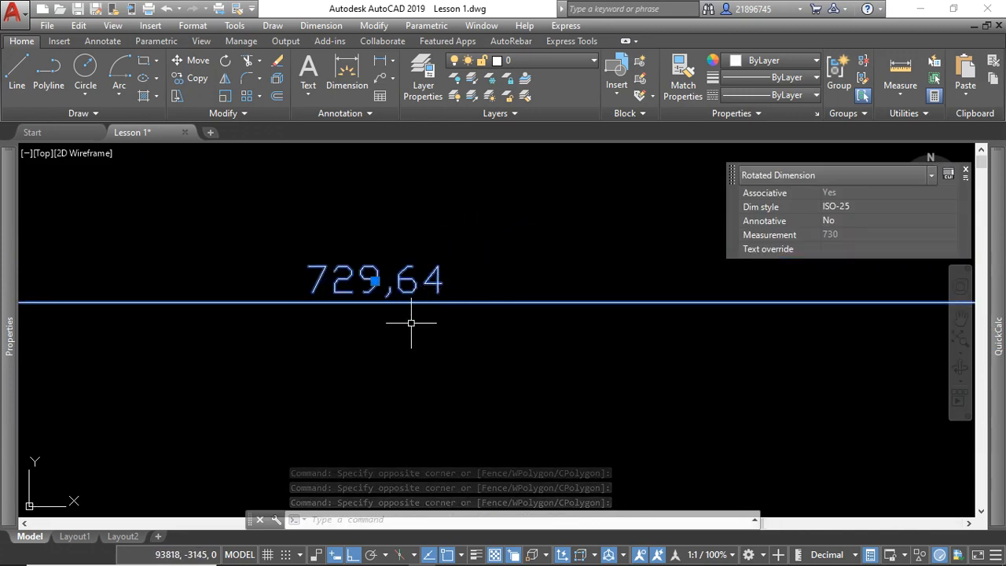
{"action": "scroll", "coordinate": [410, 302], "scroll_direction": "down", "scroll_amount": 3}
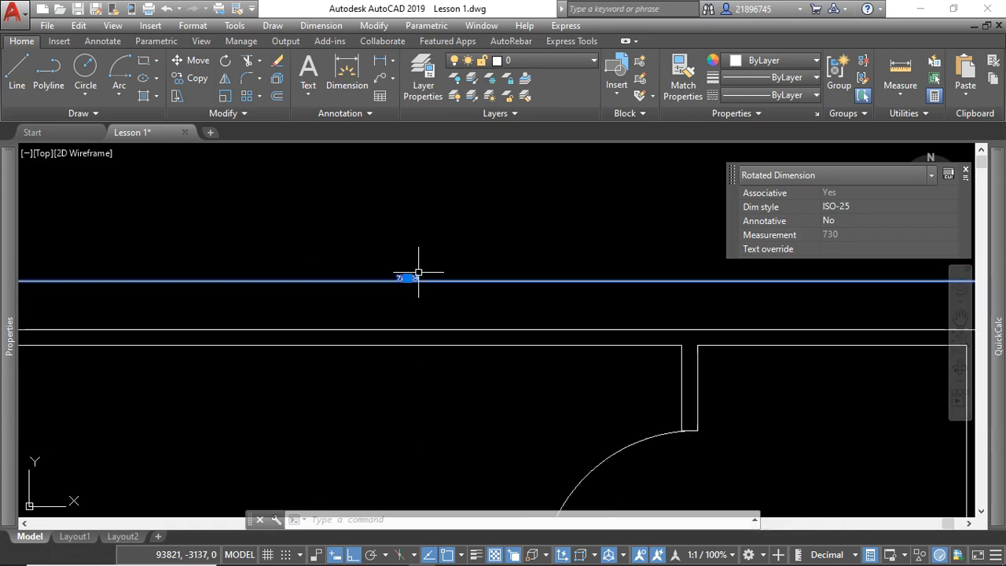
{"action": "scroll", "coordinate": [445, 287], "scroll_direction": "up", "scroll_amount": 4}
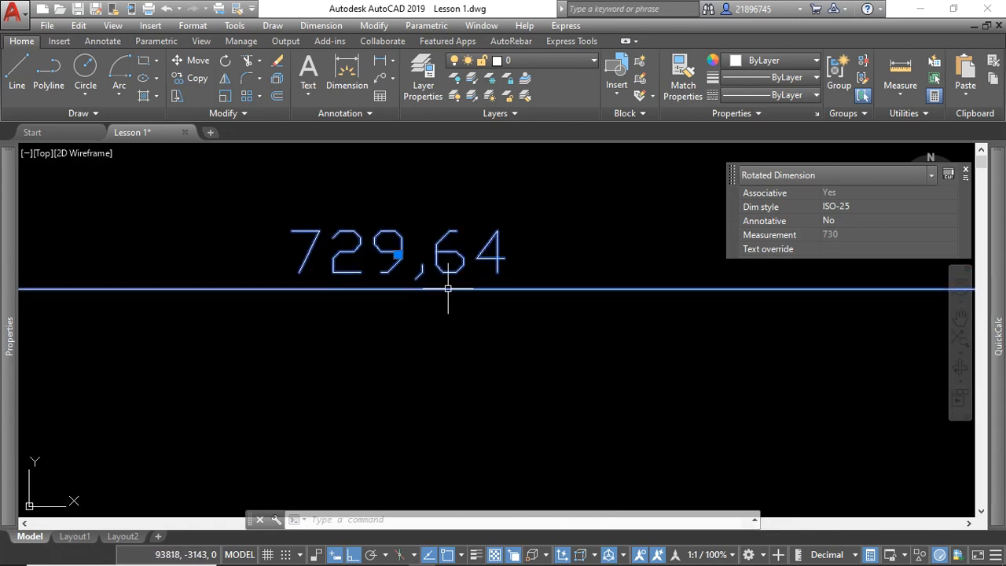
{"action": "scroll", "coordinate": [369, 294], "scroll_direction": "down", "scroll_amount": 5}
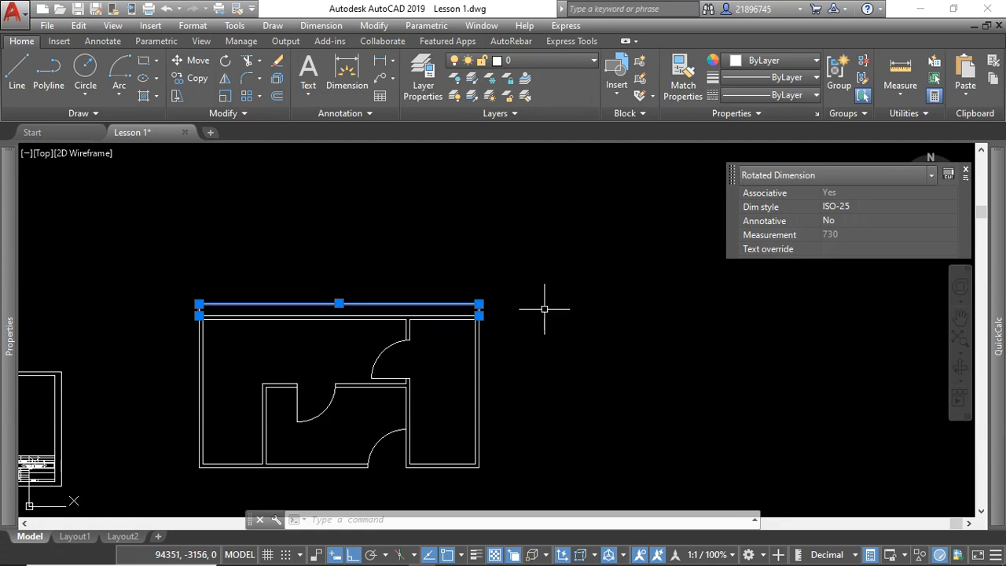
{"action": "key", "text": "Delete"}
Select the whole floor plan and begin scaling it with its outer lower-left wall corner as the base point.
{"action": "scroll", "coordinate": [362, 287], "scroll_direction": "down", "scroll_amount": 4}
{"action": "scroll", "coordinate": [360, 340], "scroll_direction": "up", "scroll_amount": 4}
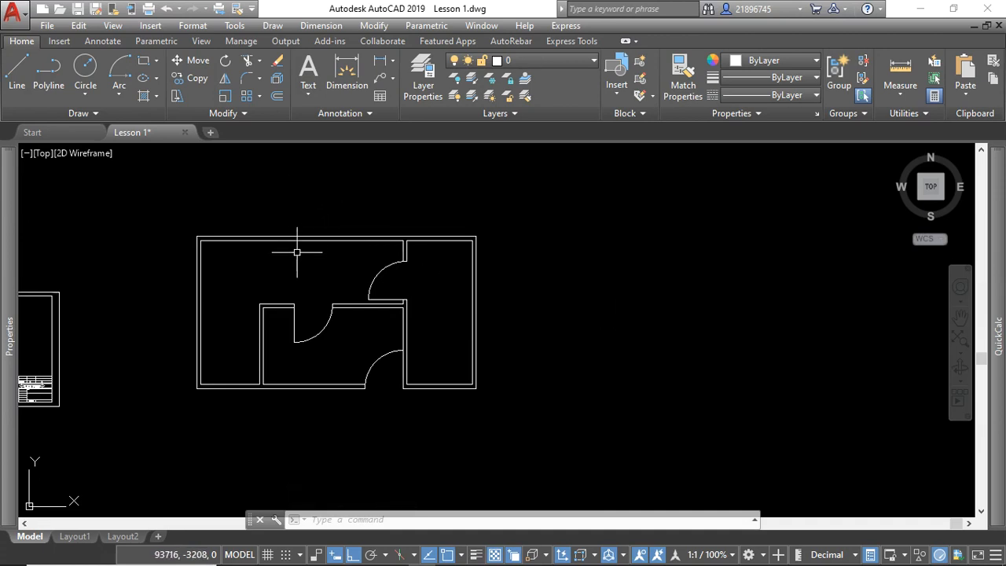
{"action": "left_click", "coordinate": [173, 201]}
{"action": "left_click", "coordinate": [579, 413]}
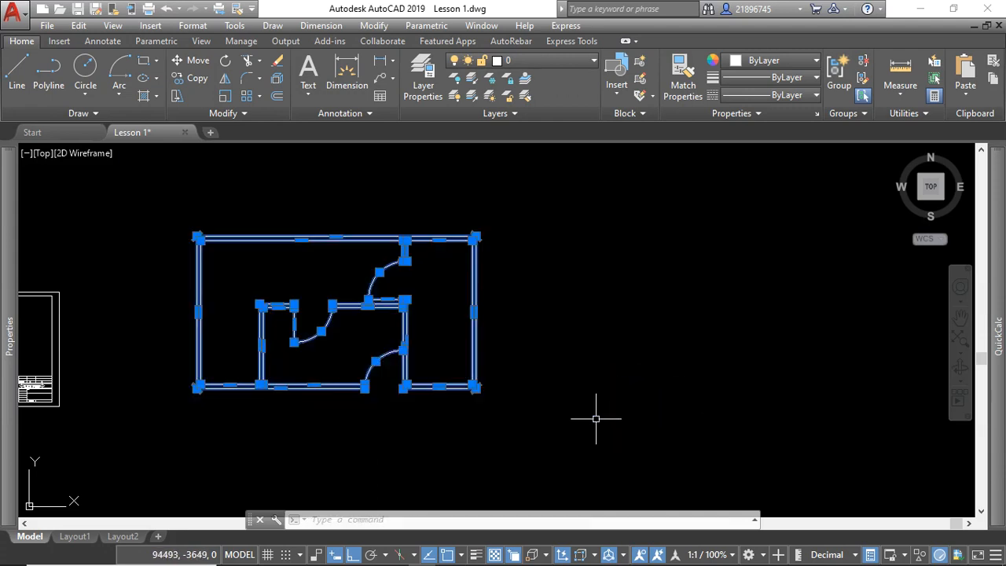
{"action": "left_click", "coordinate": [225, 103]}
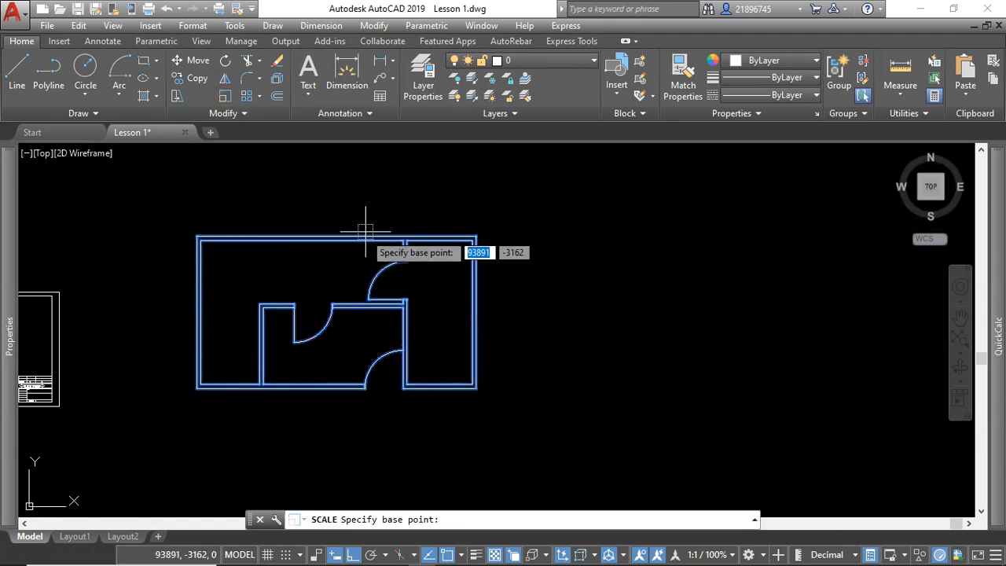
{"action": "scroll", "coordinate": [218, 422], "scroll_direction": "up", "scroll_amount": 2}
{"action": "scroll", "coordinate": [225, 411], "scroll_direction": "up", "scroll_amount": 1}
{"action": "scroll", "coordinate": [277, 423], "scroll_direction": "down", "scroll_amount": 3}
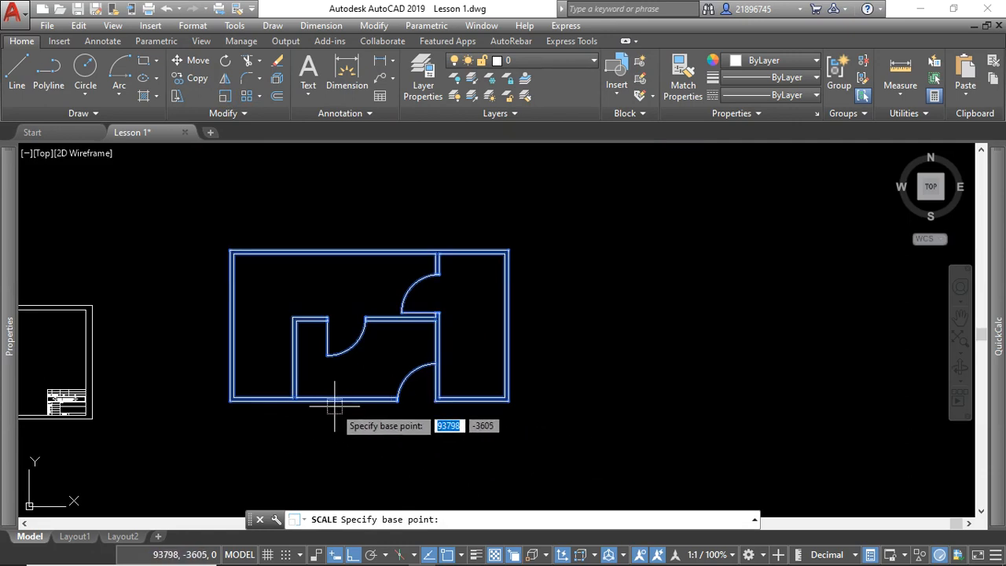
{"action": "scroll", "coordinate": [251, 403], "scroll_direction": "up", "scroll_amount": 3}
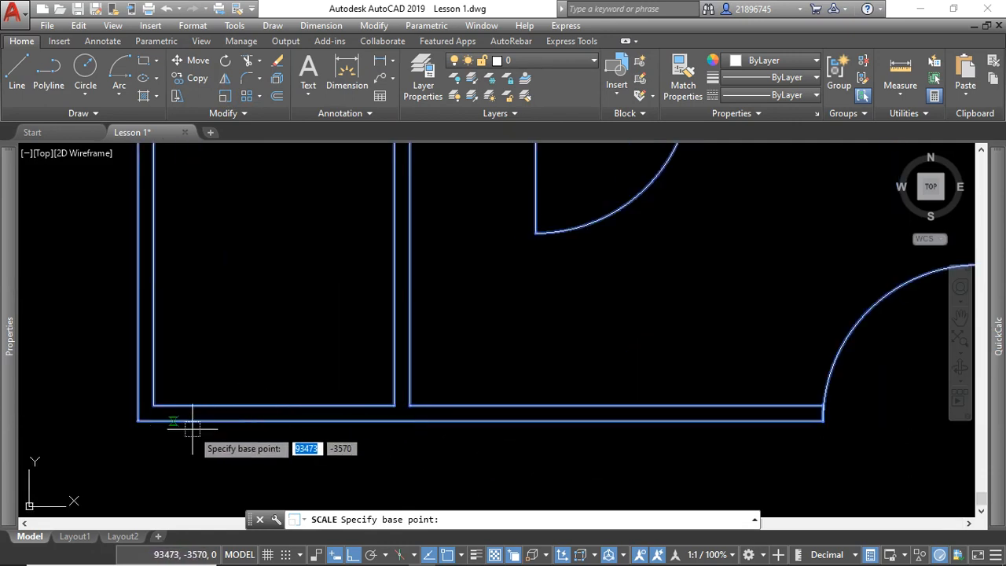
{"action": "scroll", "coordinate": [201, 421], "scroll_direction": "down", "scroll_amount": 3}
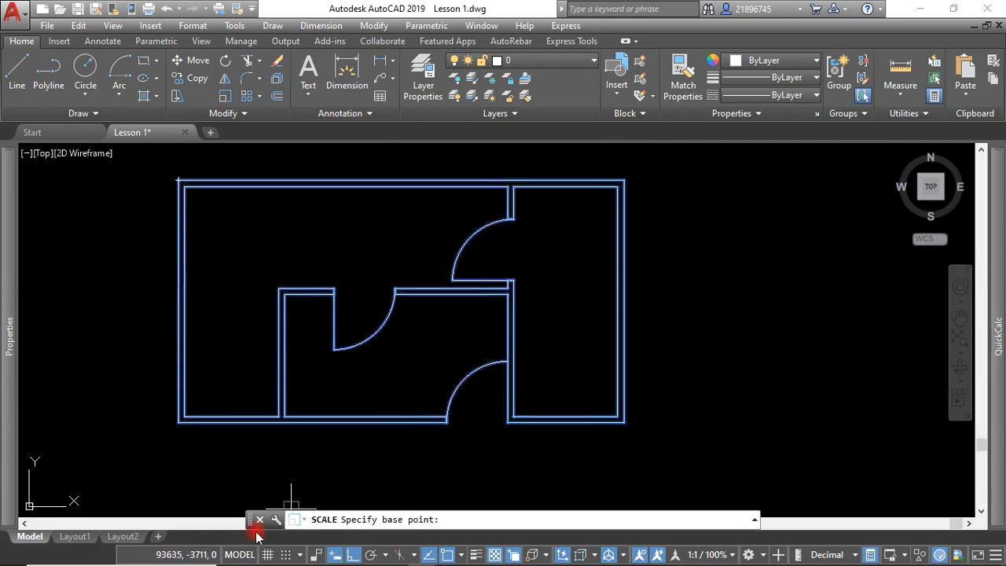
{"action": "left_click", "coordinate": [184, 426]}
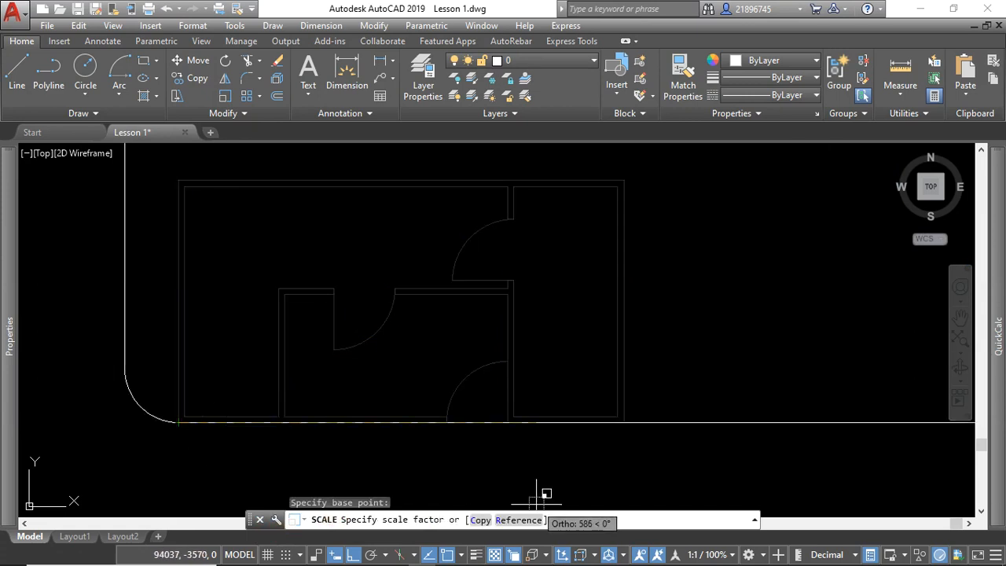
Use the Reference option and define the reference length along the south wall, from its outer lower-left to lower-right corner.
{"action": "left_click", "coordinate": [523, 520]}
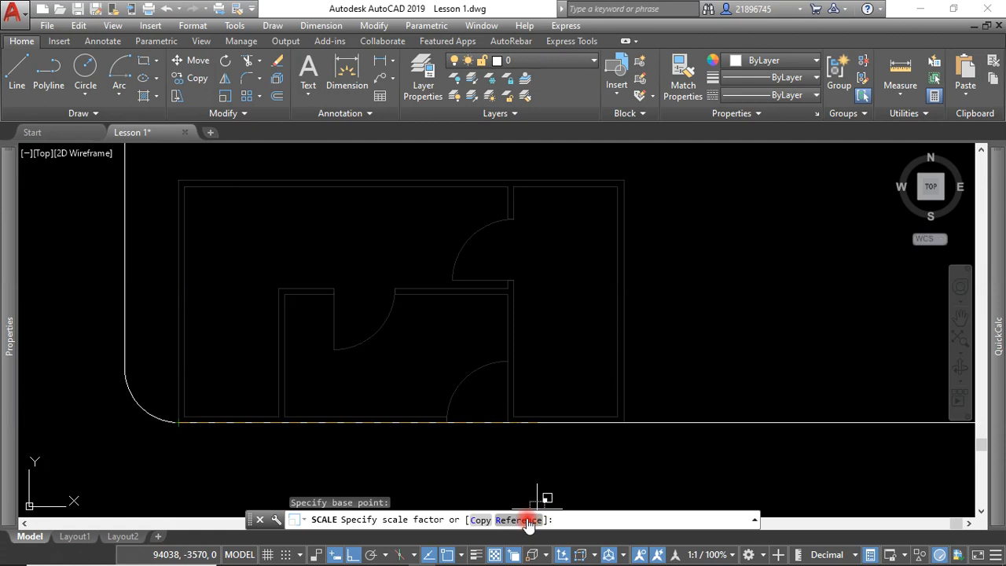
{"action": "scroll", "coordinate": [156, 399], "scroll_direction": "up", "scroll_amount": 5}
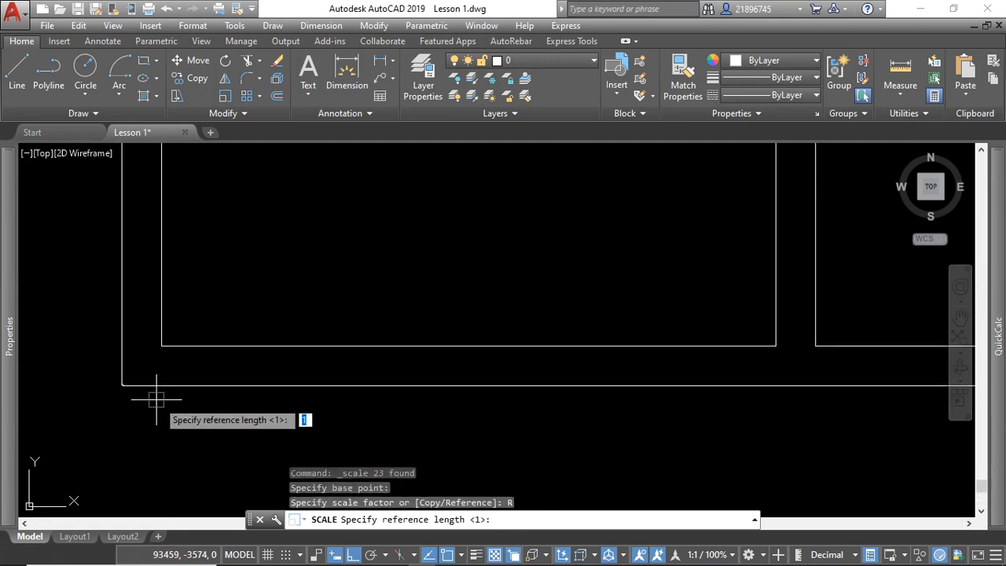
{"action": "scroll", "coordinate": [139, 398], "scroll_direction": "up", "scroll_amount": 4}
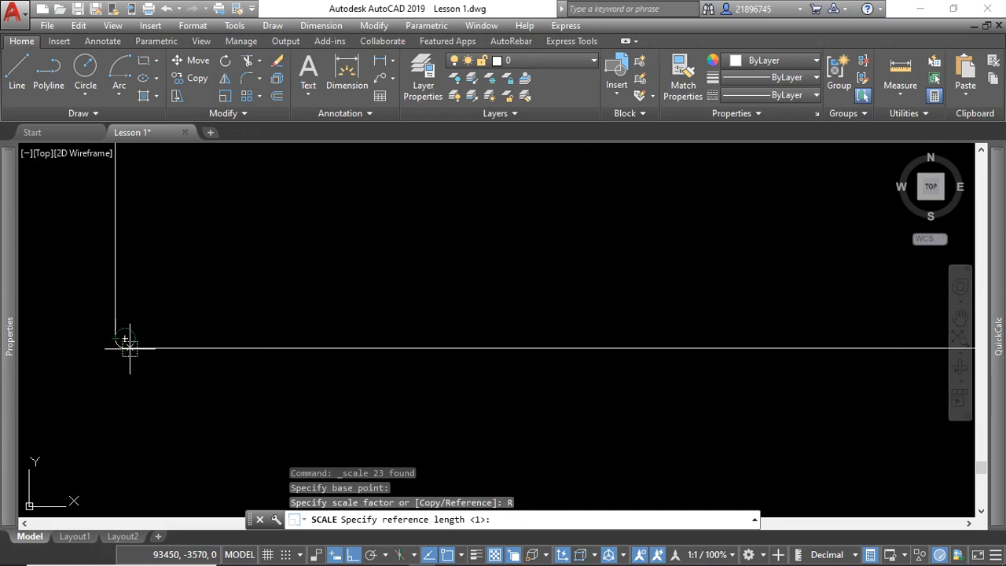
{"action": "scroll", "coordinate": [110, 347], "scroll_direction": "up", "scroll_amount": 3}
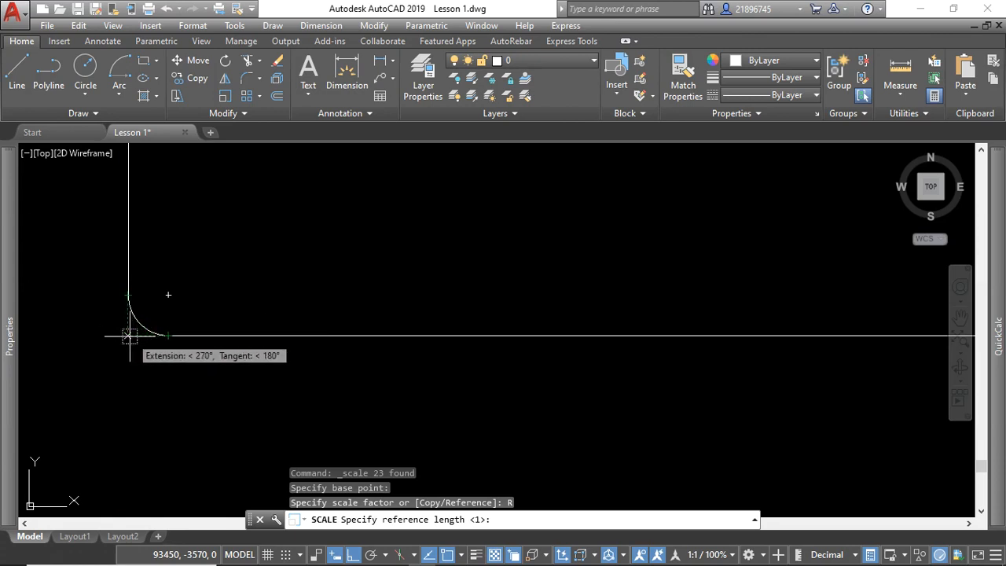
{"action": "left_click", "coordinate": [130, 335]}
{"action": "scroll", "coordinate": [129, 352], "scroll_direction": "down", "scroll_amount": 4}
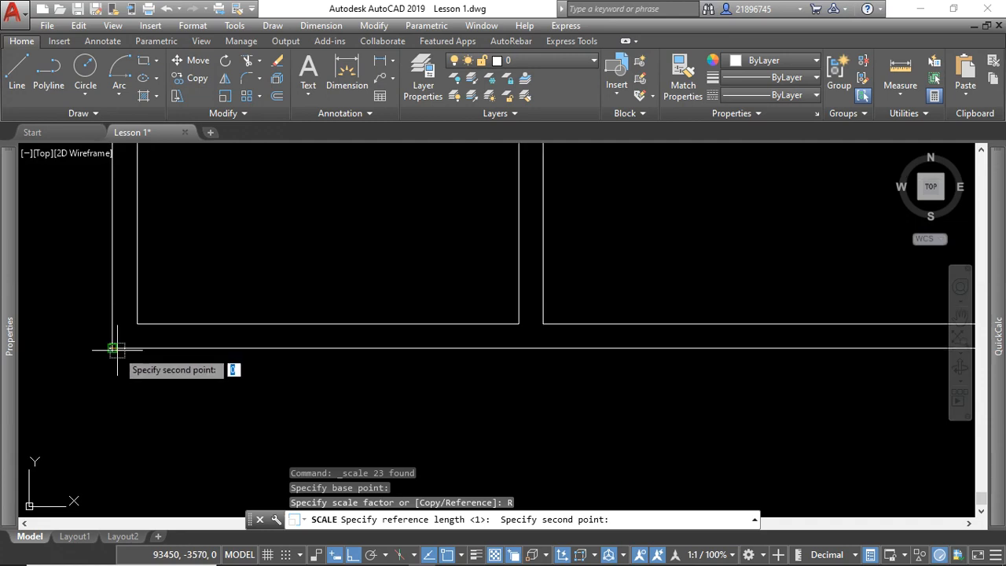
{"action": "scroll", "coordinate": [133, 354], "scroll_direction": "down", "scroll_amount": 2}
{"action": "scroll", "coordinate": [410, 353], "scroll_direction": "up", "scroll_amount": 6}
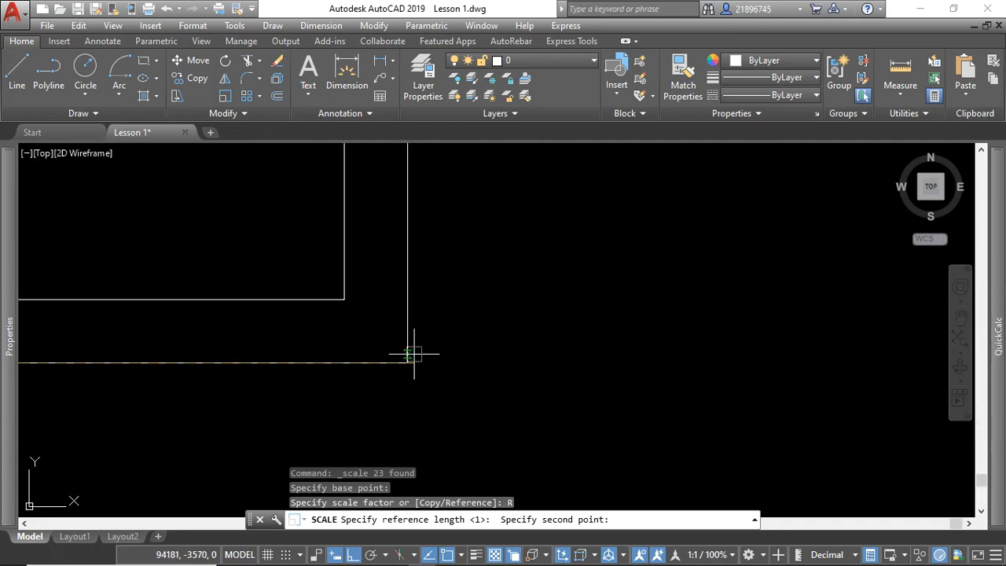
{"action": "scroll", "coordinate": [384, 386], "scroll_direction": "up", "scroll_amount": 5}
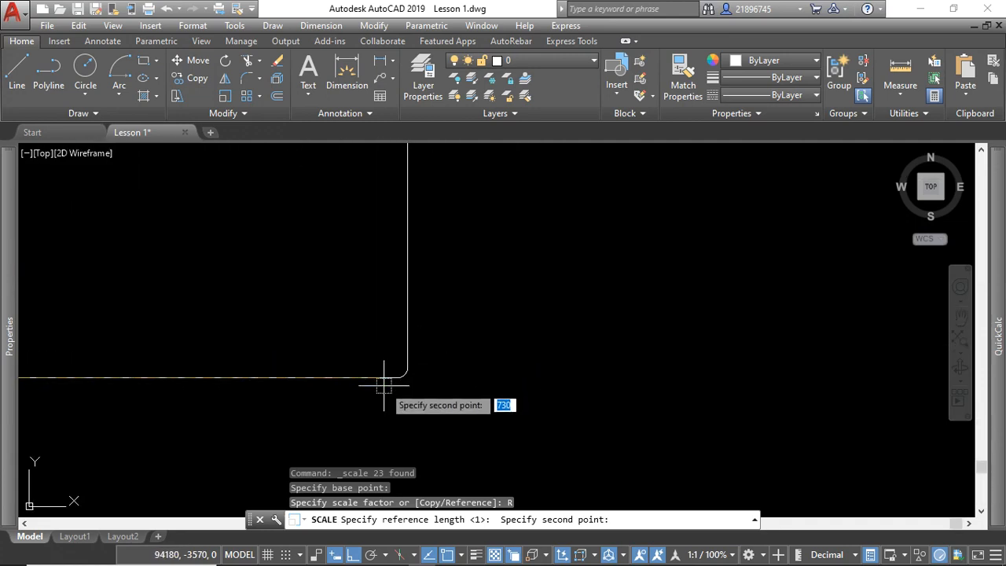
{"action": "left_click", "coordinate": [422, 371]}
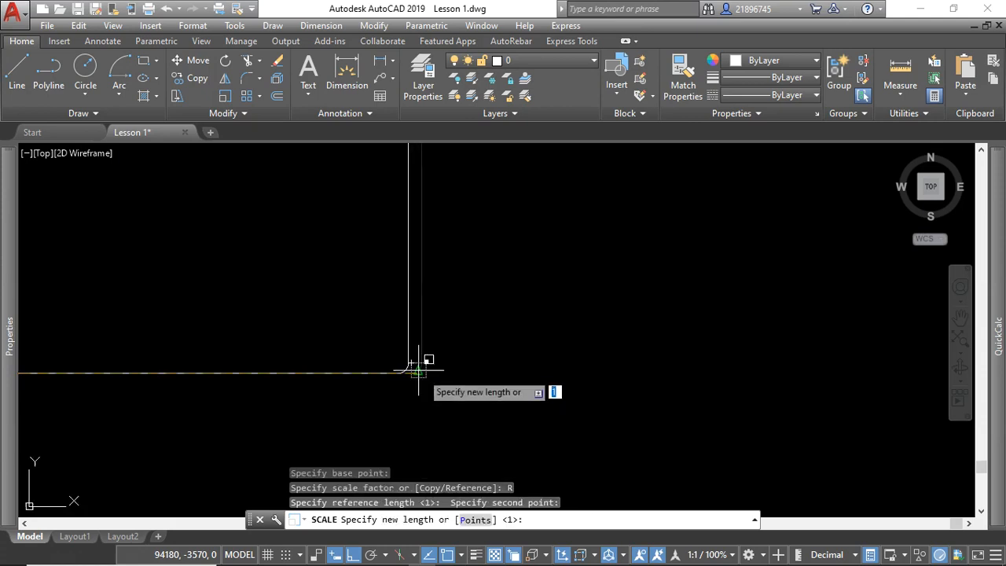
Set the new length of the referenced south wall to 20000 to finish scaling the floor plan.
{"action": "scroll", "coordinate": [413, 354], "scroll_direction": "down", "scroll_amount": 6}
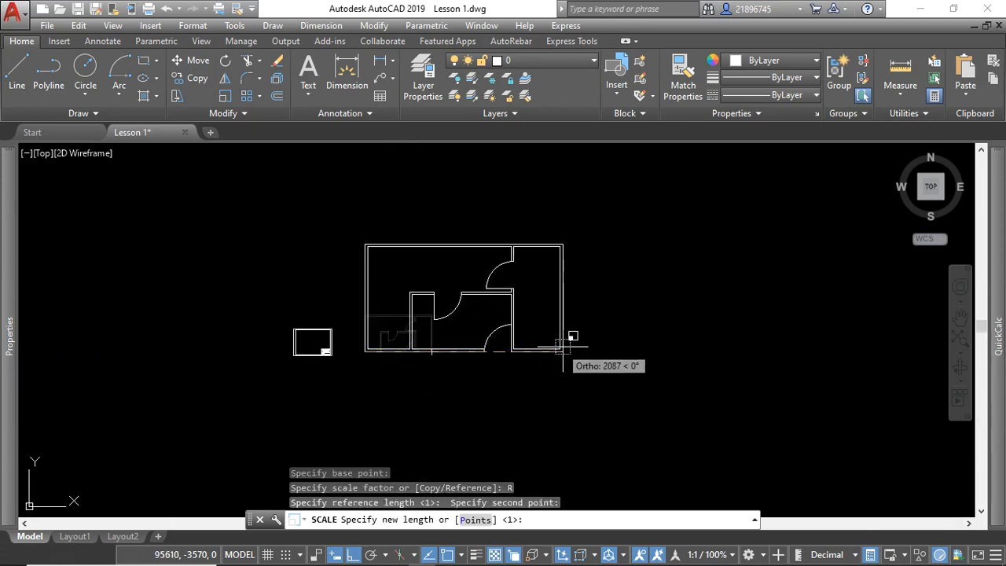
{"action": "type", "text": "2"}
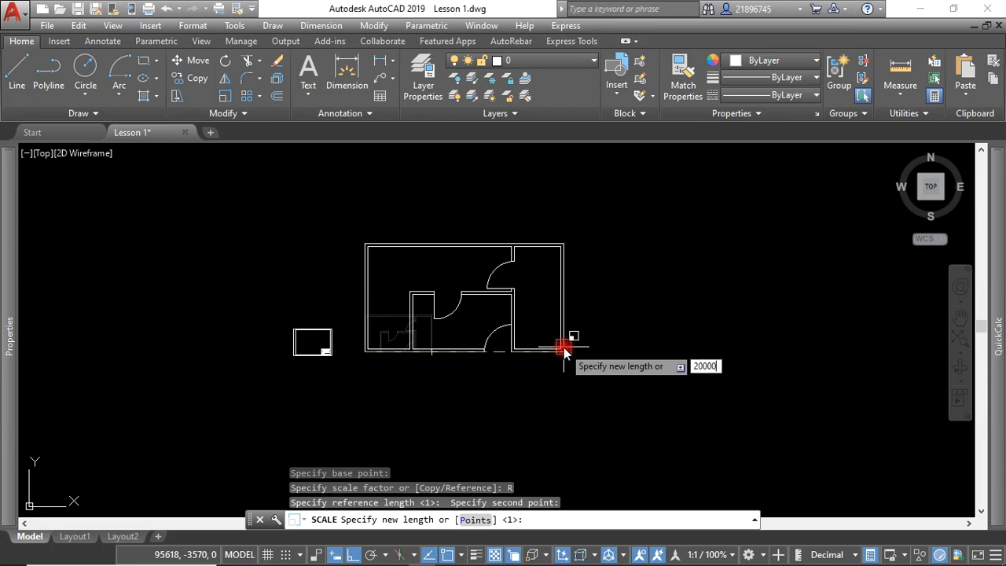
{"action": "type", "text": "0000"}
{"action": "key", "text": "Return"}
{"action": "scroll", "coordinate": [476, 348], "scroll_direction": "down", "scroll_amount": 8}
{"action": "scroll", "coordinate": [578, 346], "scroll_direction": "up", "scroll_amount": 5}
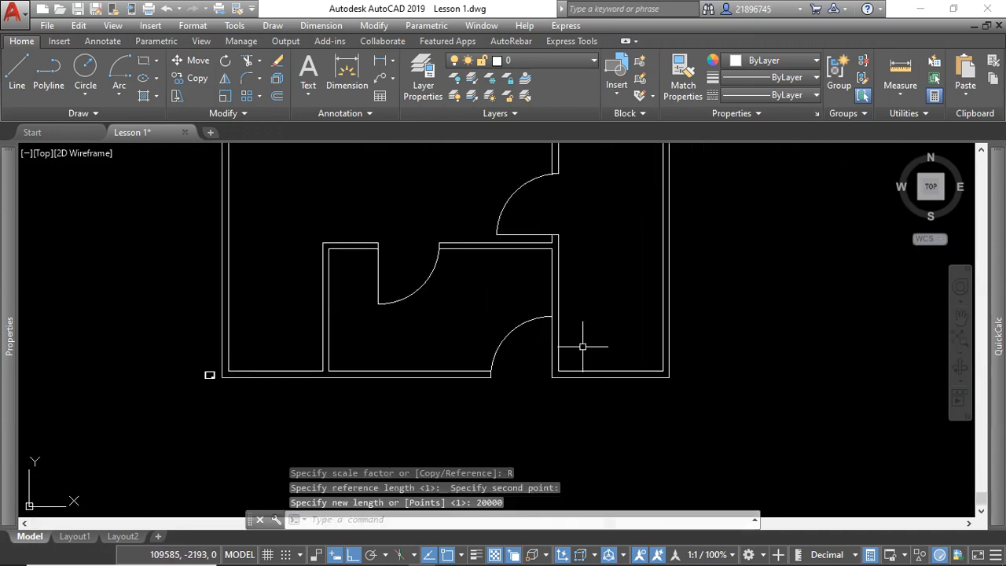
On Layout1, try a 1:20 standard scale on the floor plan viewport and settle on 1:100.
{"action": "left_click", "coordinate": [74, 536]}
{"action": "left_click", "coordinate": [522, 335]}
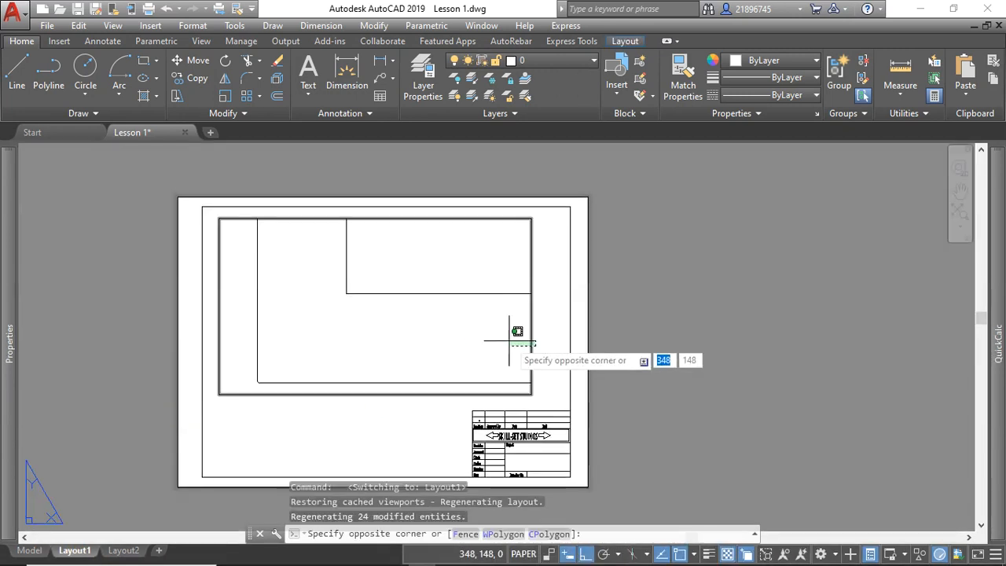
{"action": "left_click", "coordinate": [513, 336]}
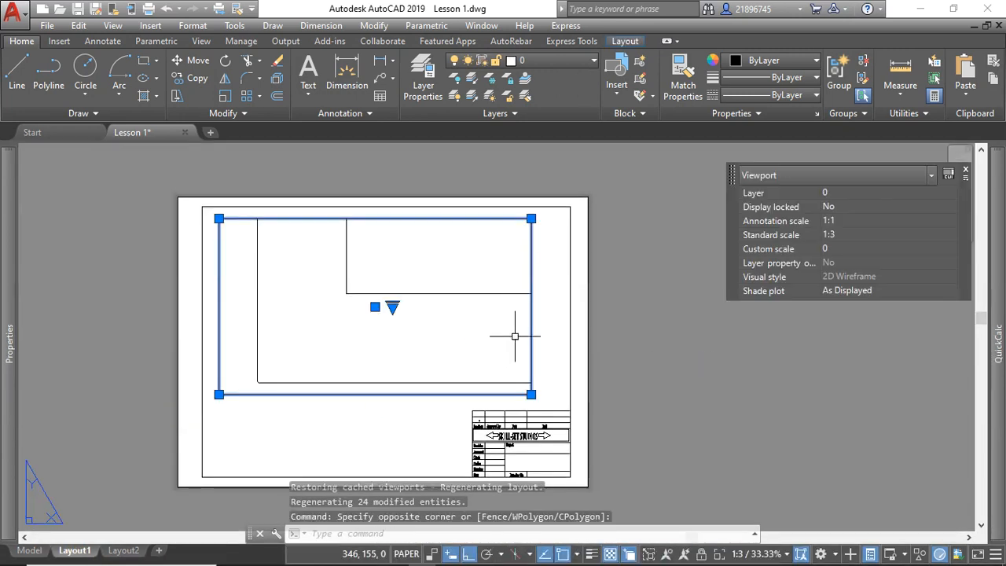
{"action": "left_click", "coordinate": [886, 241]}
{"action": "left_click", "coordinate": [888, 237]}
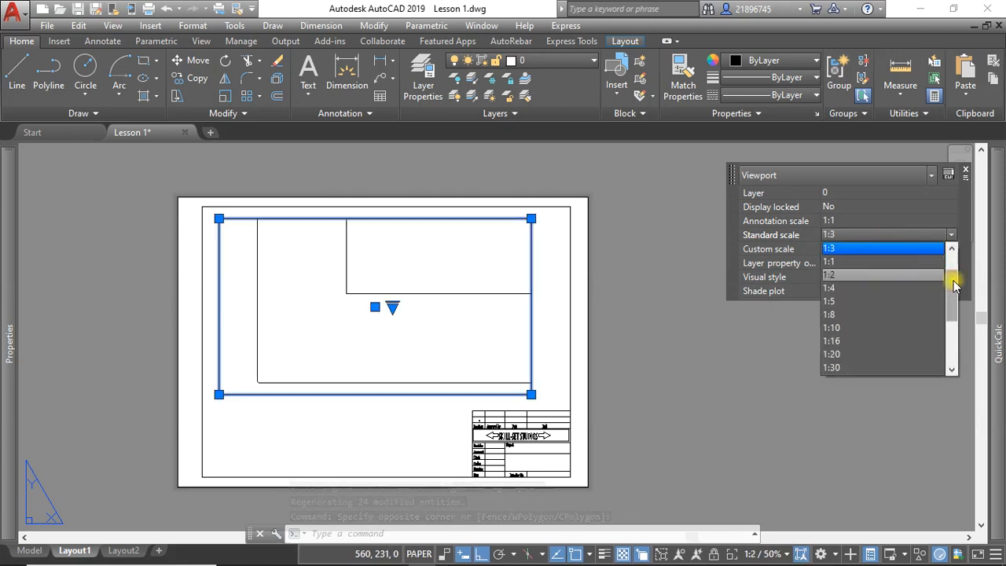
{"action": "left_click_drag", "start_coordinate": [951, 275], "coordinate": [953, 288]}
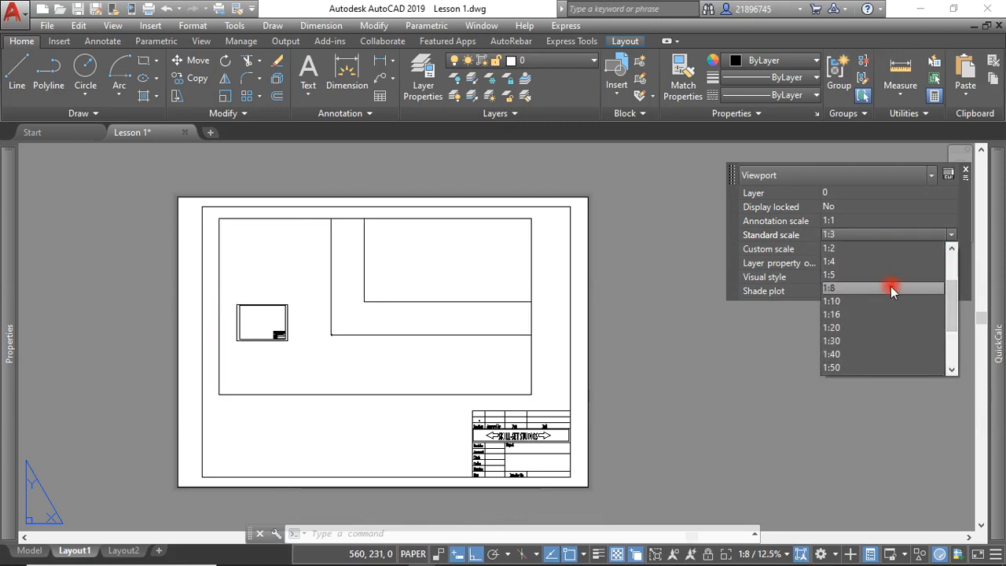
{"action": "left_click", "coordinate": [869, 327]}
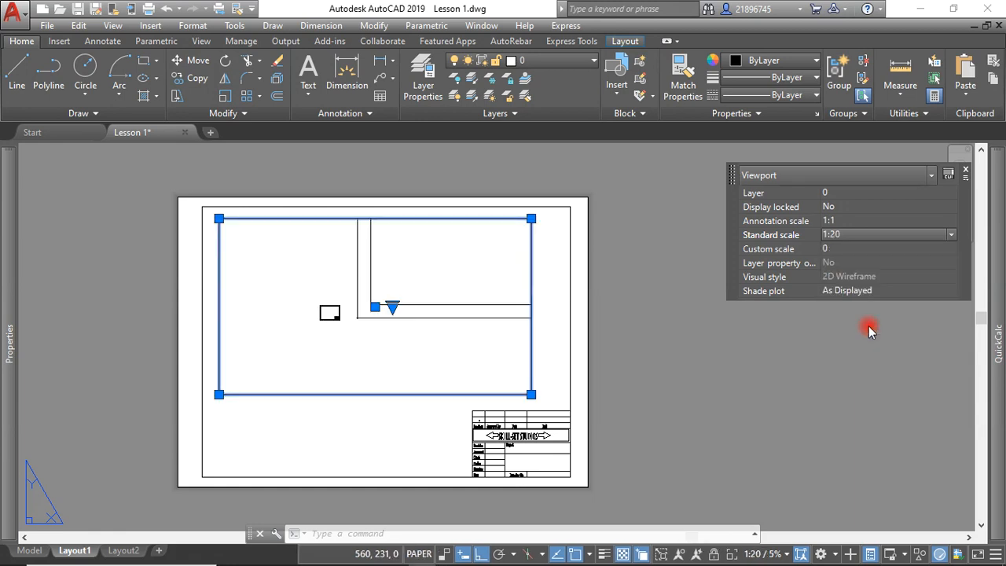
{"action": "left_click", "coordinate": [910, 236]}
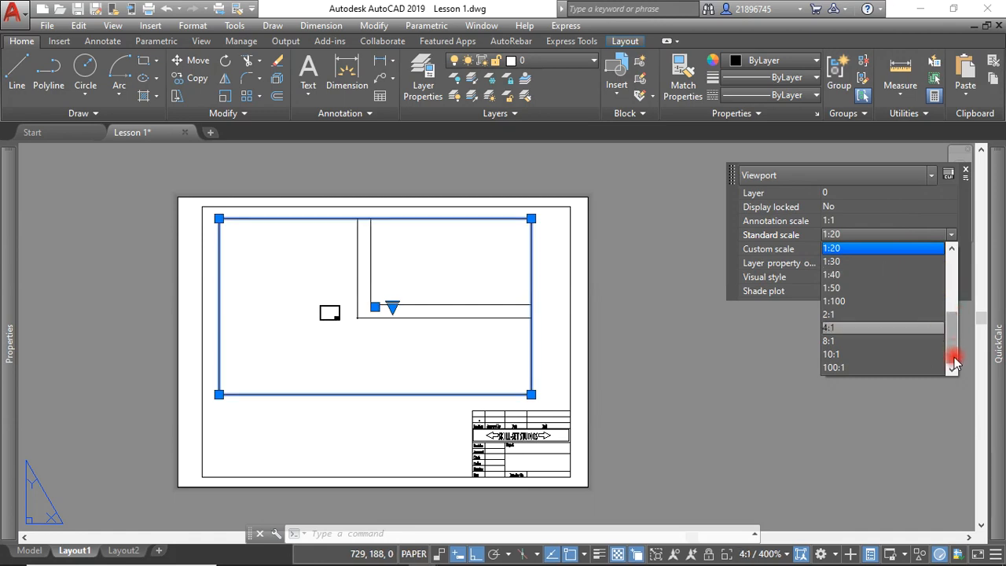
{"action": "left_click", "coordinate": [855, 300]}
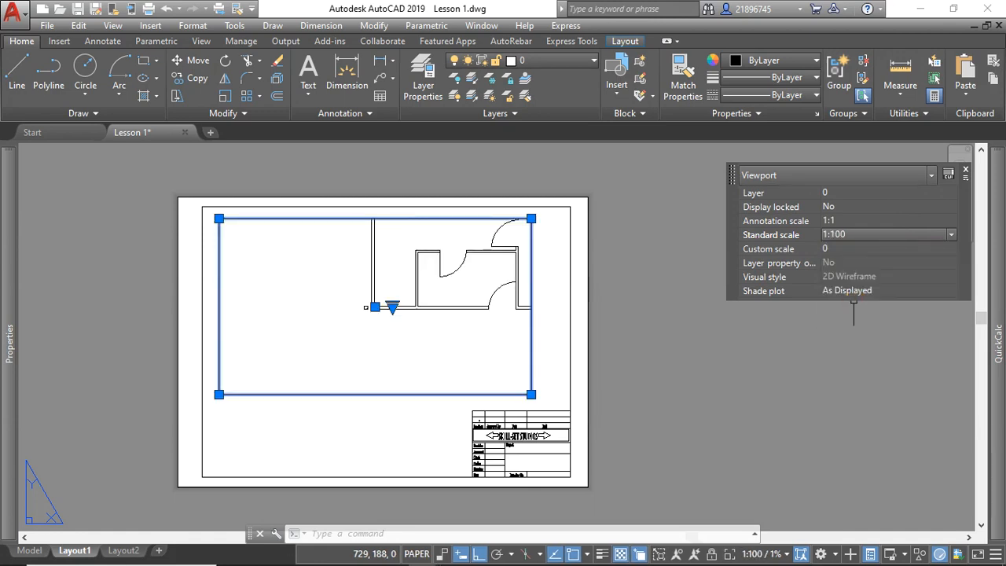
Stretch the viewport's right edge outward and its upper edge upward until the whole floor plan fits inside.
{"action": "scroll", "coordinate": [510, 365], "scroll_direction": "down", "scroll_amount": 4}
{"action": "scroll", "coordinate": [510, 365], "scroll_direction": "up", "scroll_amount": 4}
{"action": "left_click", "coordinate": [520, 312]}
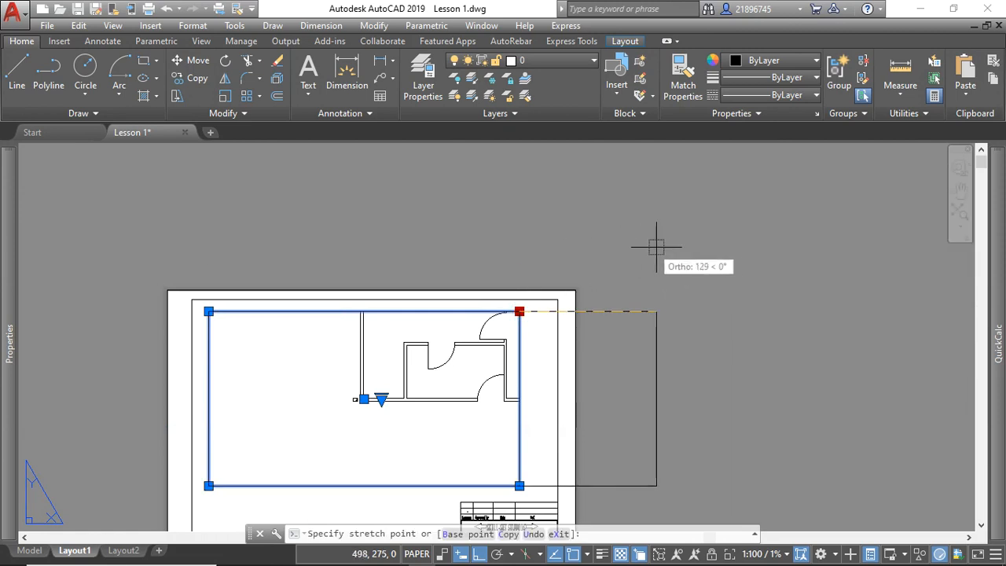
{"action": "left_click", "coordinate": [659, 240]}
{"action": "left_click", "coordinate": [661, 312]}
{"action": "left_click", "coordinate": [663, 230]}
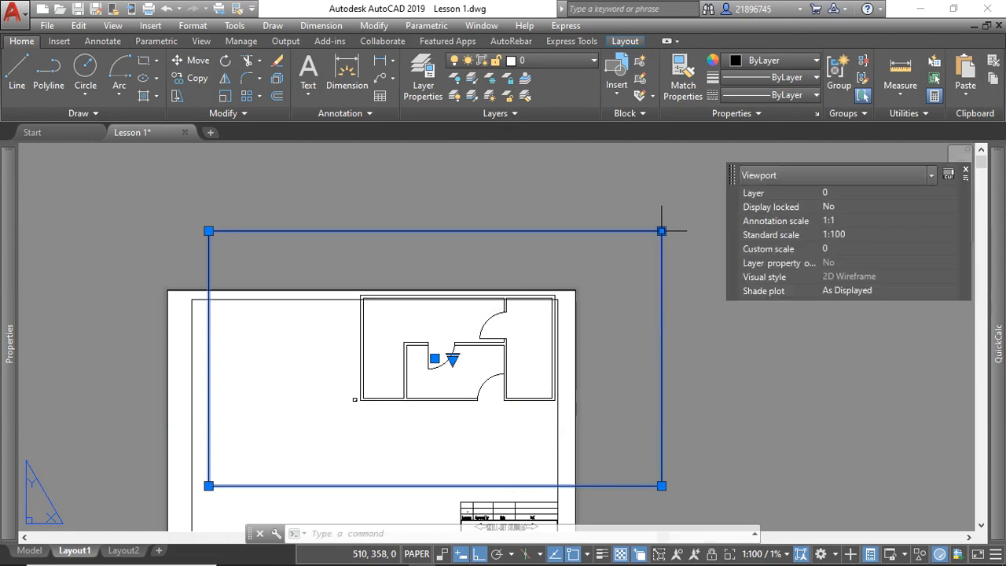
Pull the viewport's left, lower and right edges in close around the floor plan.
{"action": "left_click", "coordinate": [207, 486]}
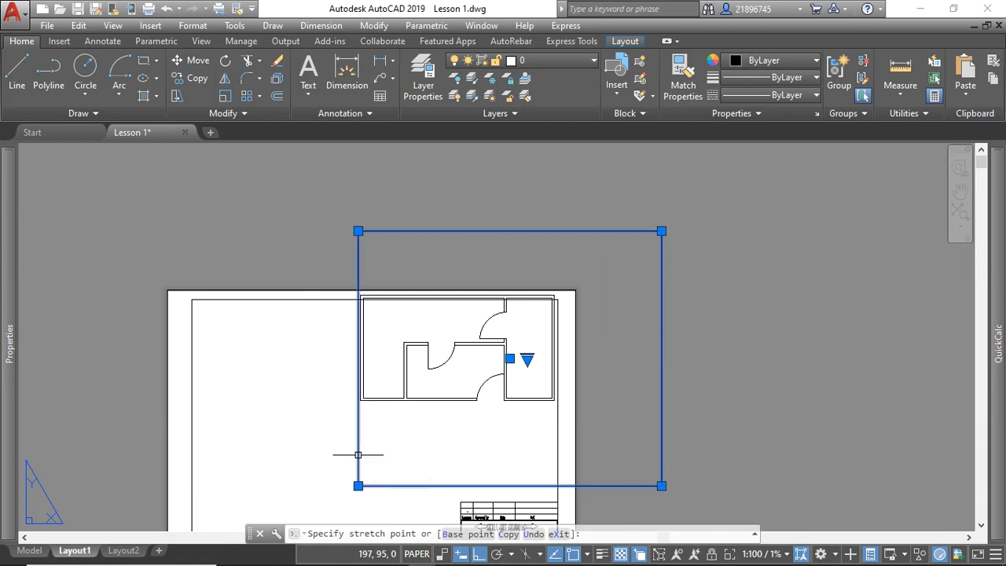
{"action": "left_click", "coordinate": [358, 454]}
{"action": "left_click", "coordinate": [660, 486]}
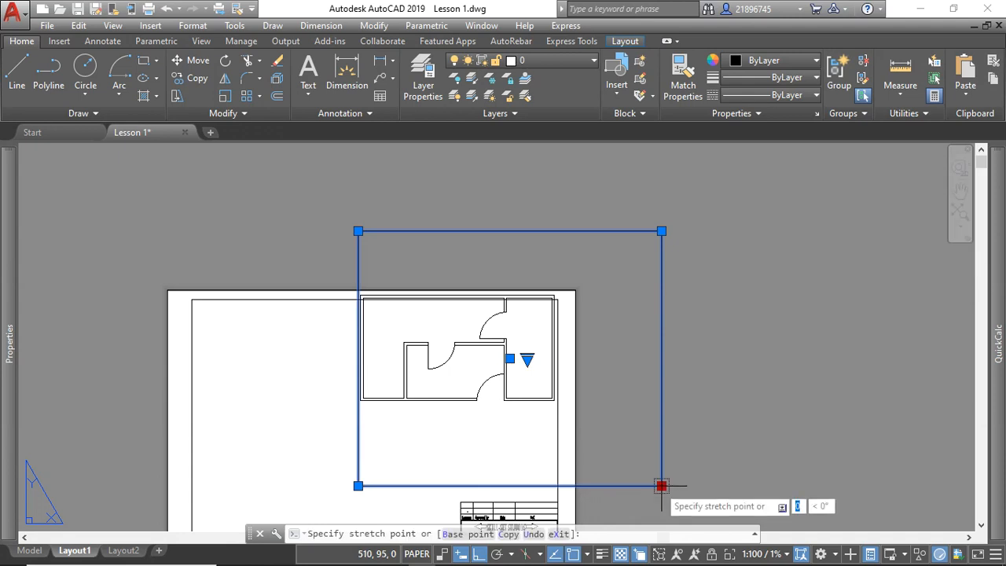
{"action": "left_click", "coordinate": [662, 407]}
{"action": "left_click", "coordinate": [662, 407]}
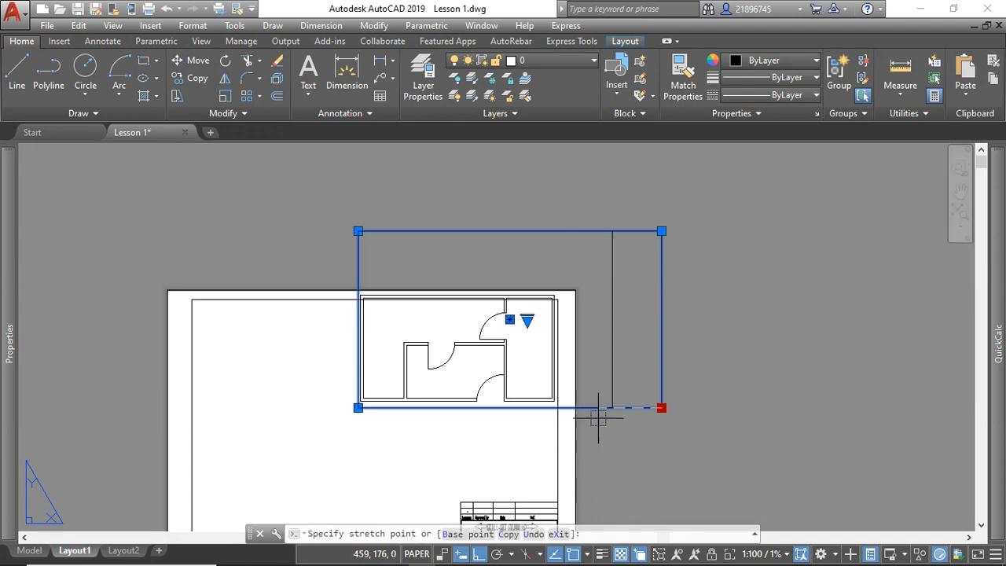
{"action": "scroll", "coordinate": [574, 409], "scroll_direction": "up", "scroll_amount": 2}
{"action": "left_click", "coordinate": [564, 401]}
{"action": "scroll", "coordinate": [565, 401], "scroll_direction": "down", "scroll_amount": 2}
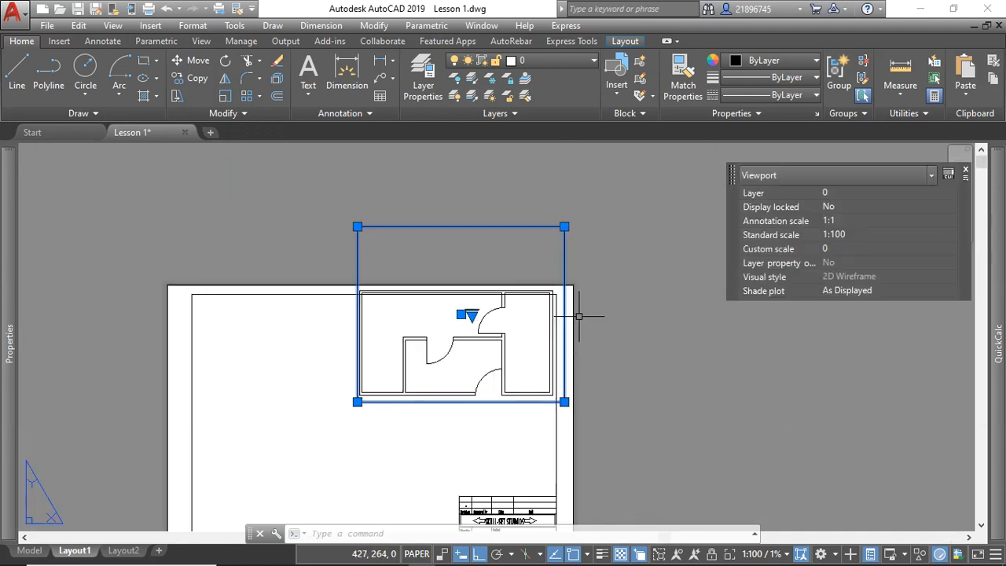
Lower the viewport's upper edge to just above the floor plan's north wall.
{"action": "left_click", "coordinate": [565, 227]}
{"action": "scroll", "coordinate": [566, 288], "scroll_direction": "up", "scroll_amount": 3}
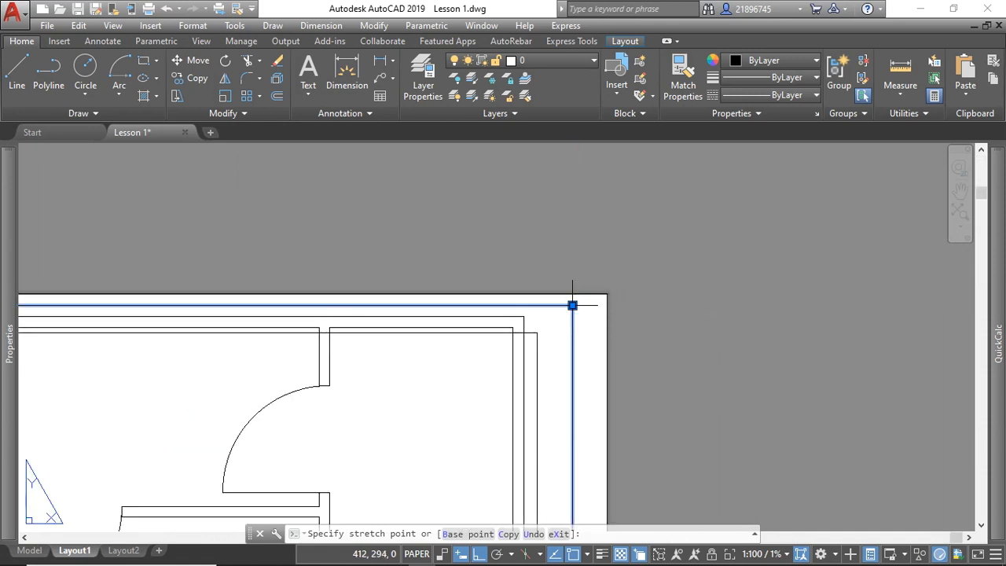
{"action": "left_click", "coordinate": [573, 304]}
{"action": "scroll", "coordinate": [573, 302], "scroll_direction": "down", "scroll_amount": 2}
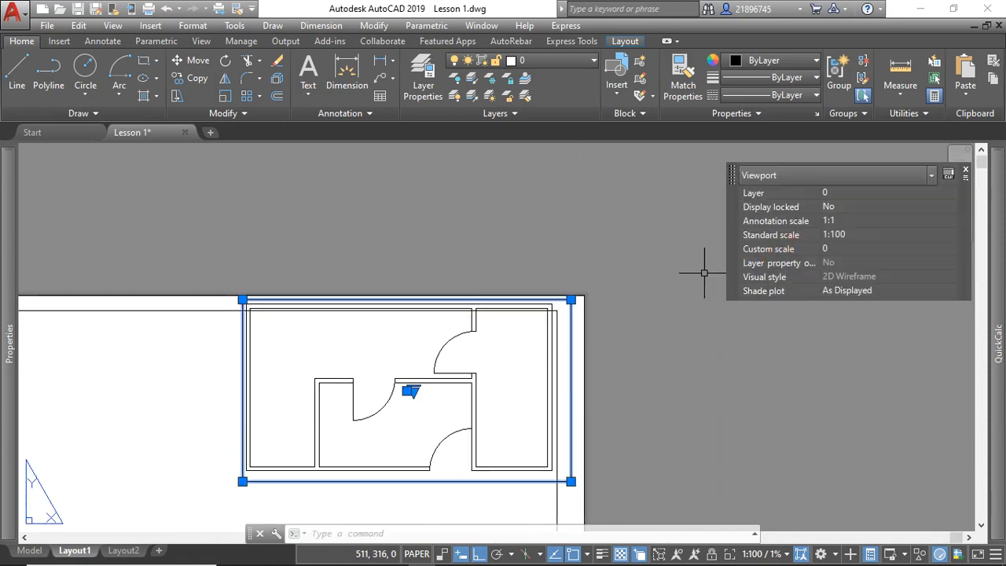
Set the standard scale of the floor plan viewport on Layout1 to 1:50.
{"action": "scroll", "coordinate": [665, 289], "scroll_direction": "down", "scroll_amount": 2}
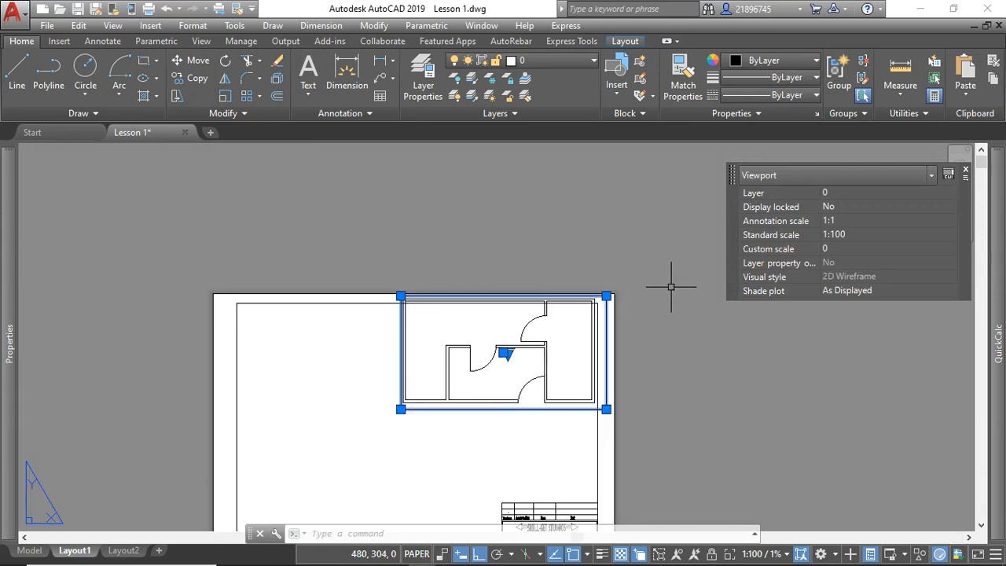
{"action": "left_click", "coordinate": [853, 234]}
{"action": "left_click", "coordinate": [853, 234]}
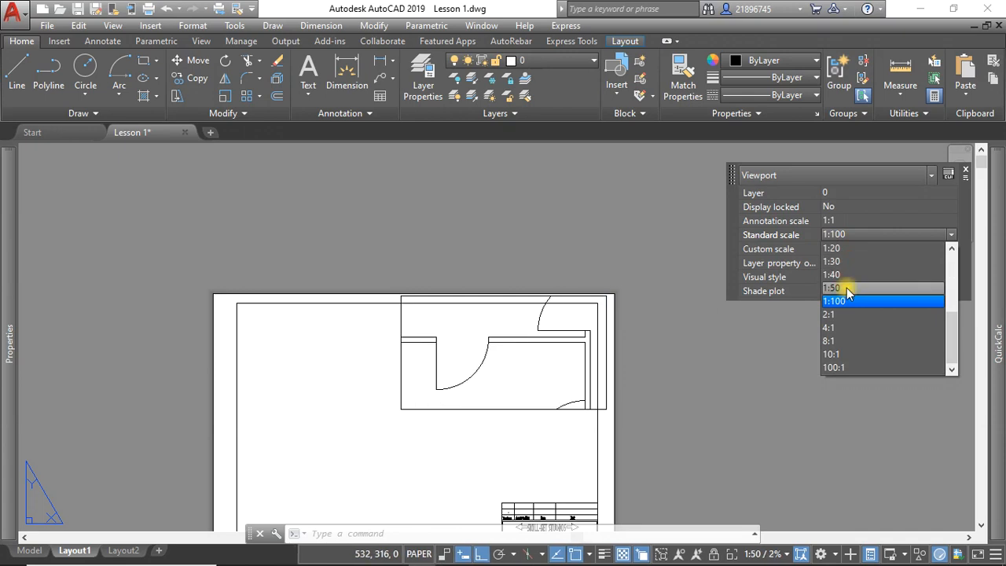
{"action": "left_click", "coordinate": [849, 287]}
Stretch the viewport's upper, left, right and lower edges outward until the whole enlarged floor plan fits inside.
{"action": "left_click", "coordinate": [606, 296]}
{"action": "left_click", "coordinate": [611, 130]}
{"action": "scroll", "coordinate": [562, 288], "scroll_direction": "down", "scroll_amount": 3}
{"action": "left_click", "coordinate": [500, 251]}
{"action": "left_click", "coordinate": [381, 251]}
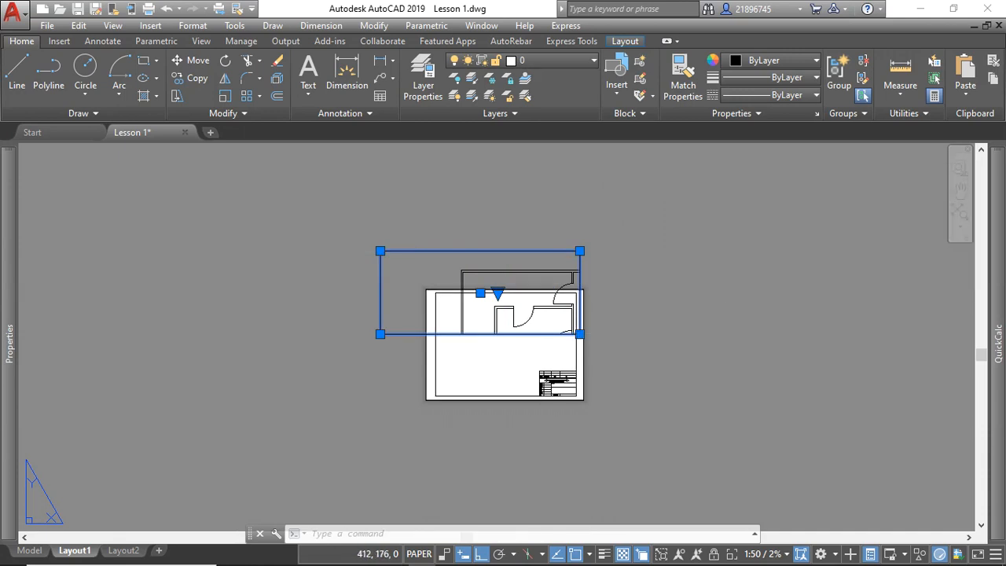
{"action": "left_click", "coordinate": [580, 334]}
{"action": "left_click", "coordinate": [668, 332]}
{"action": "left_click", "coordinate": [667, 333]}
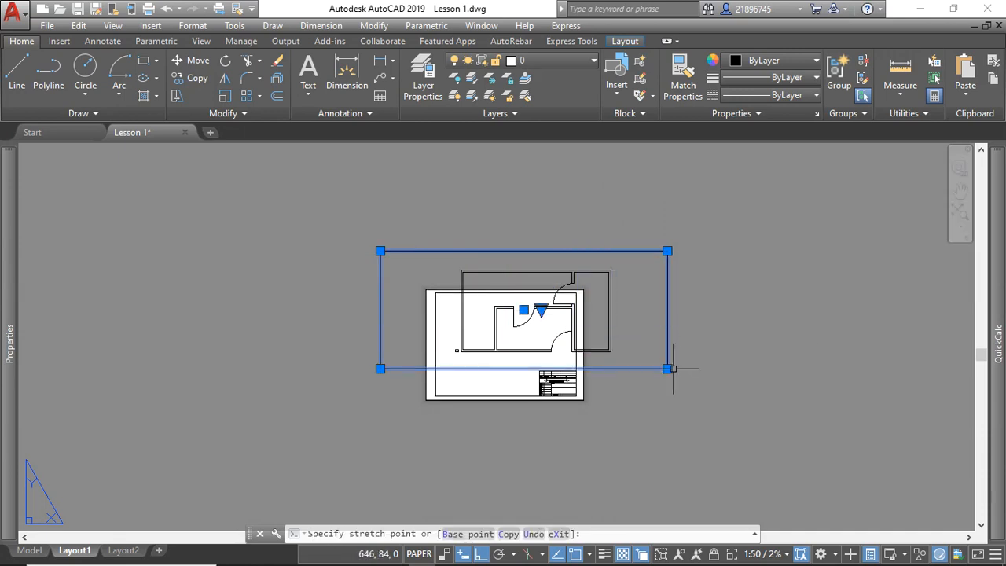
{"action": "left_click", "coordinate": [673, 368]}
Pull the viewport's right, left and lower edges in close to the floor plan's outer walls.
{"action": "left_click", "coordinate": [668, 251]}
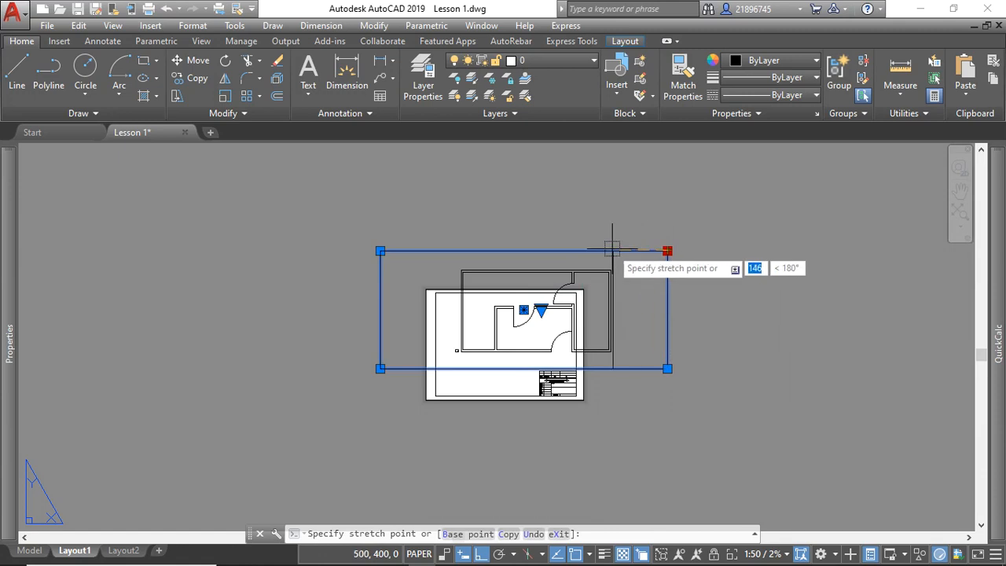
{"action": "scroll", "coordinate": [613, 243], "scroll_direction": "up", "scroll_amount": 4}
{"action": "left_click", "coordinate": [614, 241]}
{"action": "scroll", "coordinate": [614, 241], "scroll_direction": "down", "scroll_amount": 4}
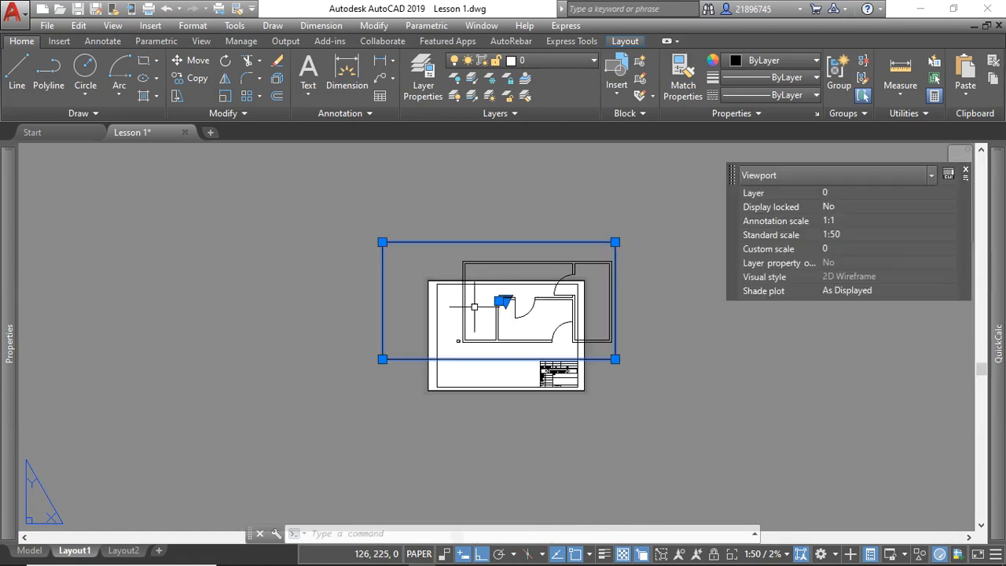
{"action": "left_click", "coordinate": [383, 360]}
{"action": "scroll", "coordinate": [448, 358], "scroll_direction": "up", "scroll_amount": 4}
{"action": "left_click", "coordinate": [498, 372]}
{"action": "left_click", "coordinate": [498, 372]}
{"action": "left_click", "coordinate": [498, 315]}
{"action": "scroll", "coordinate": [492, 336], "scroll_direction": "down", "scroll_amount": 4}
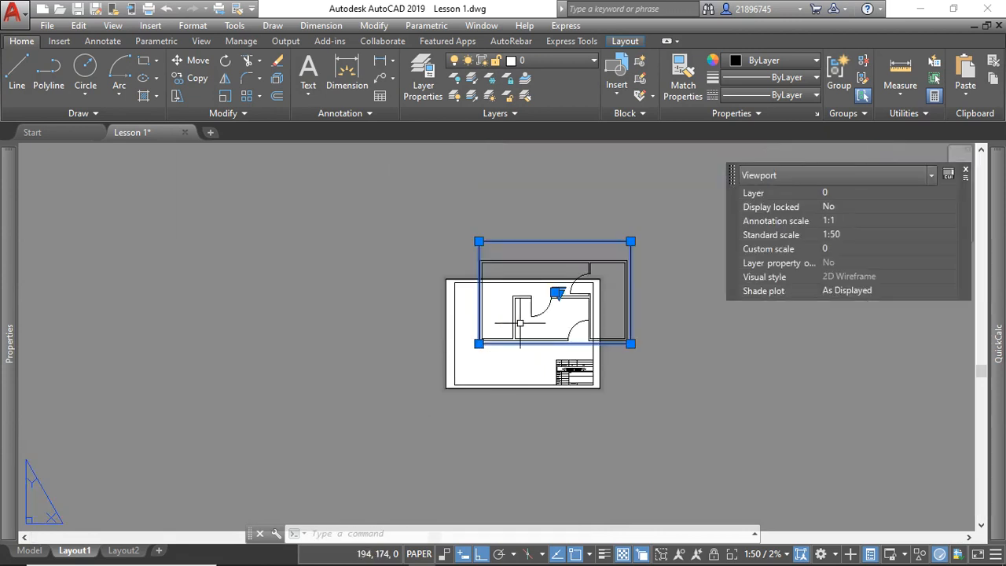
Lower the viewport's upper edge to just above the floor plan's north wall.
{"action": "scroll", "coordinate": [637, 261], "scroll_direction": "up", "scroll_amount": 2}
{"action": "left_click", "coordinate": [626, 220]}
{"action": "scroll", "coordinate": [629, 225], "scroll_direction": "up", "scroll_amount": 4}
{"action": "left_click", "coordinate": [629, 247]}
{"action": "scroll", "coordinate": [629, 247], "scroll_direction": "down", "scroll_amount": 4}
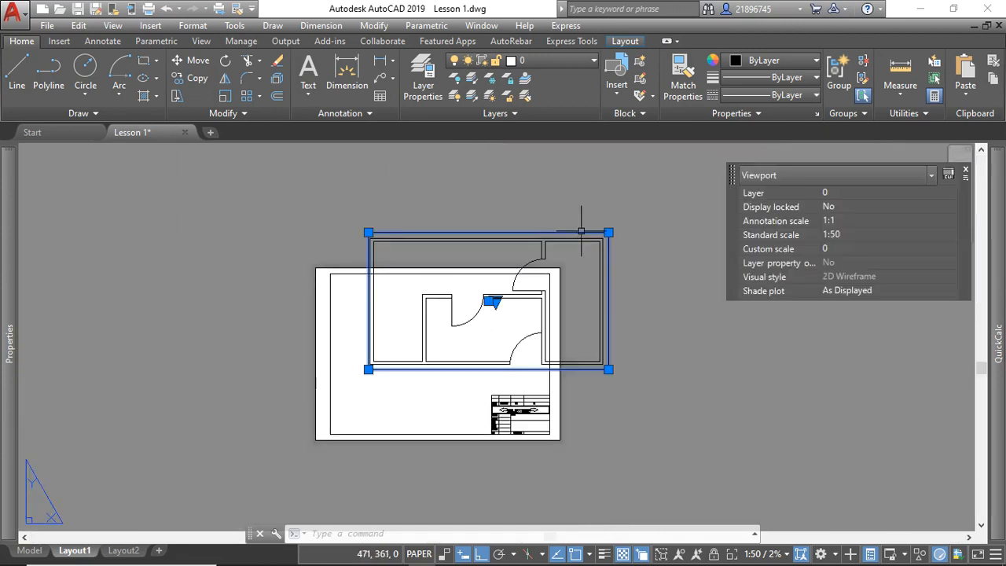
With Ortho off, move the viewport down and to the left onto the sheet.
{"action": "left_click", "coordinate": [192, 61]}
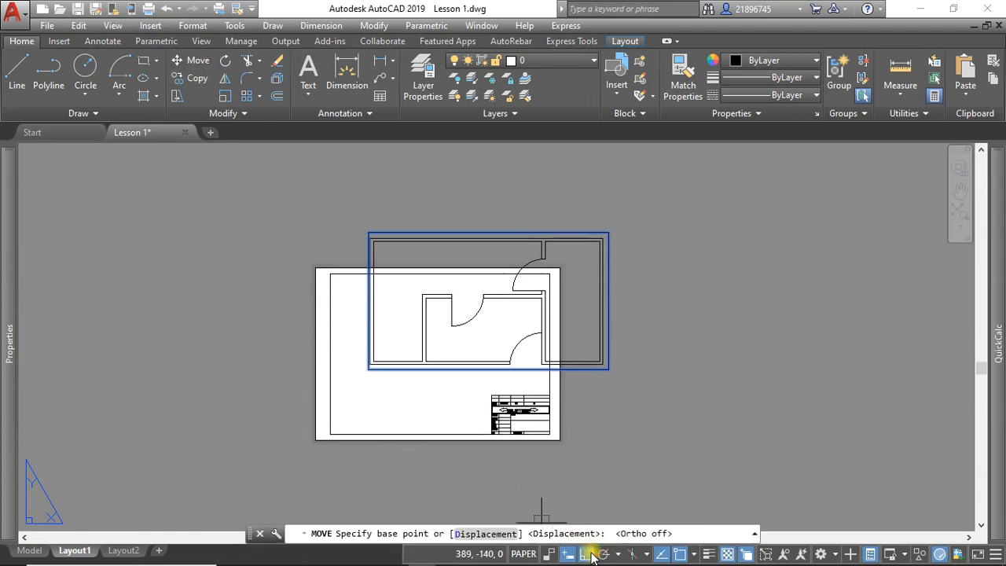
{"action": "left_click", "coordinate": [543, 300]}
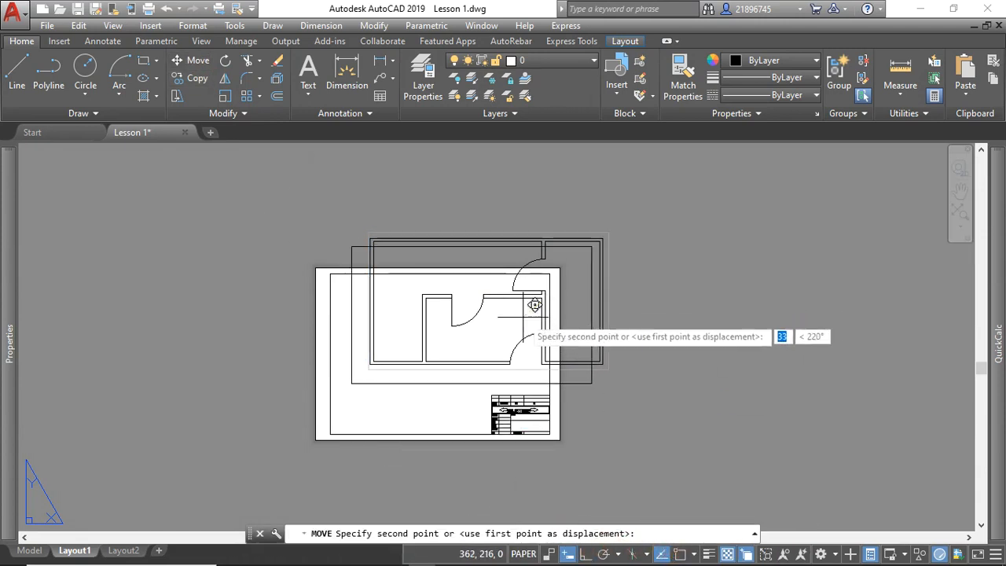
{"action": "left_click", "coordinate": [513, 339]}
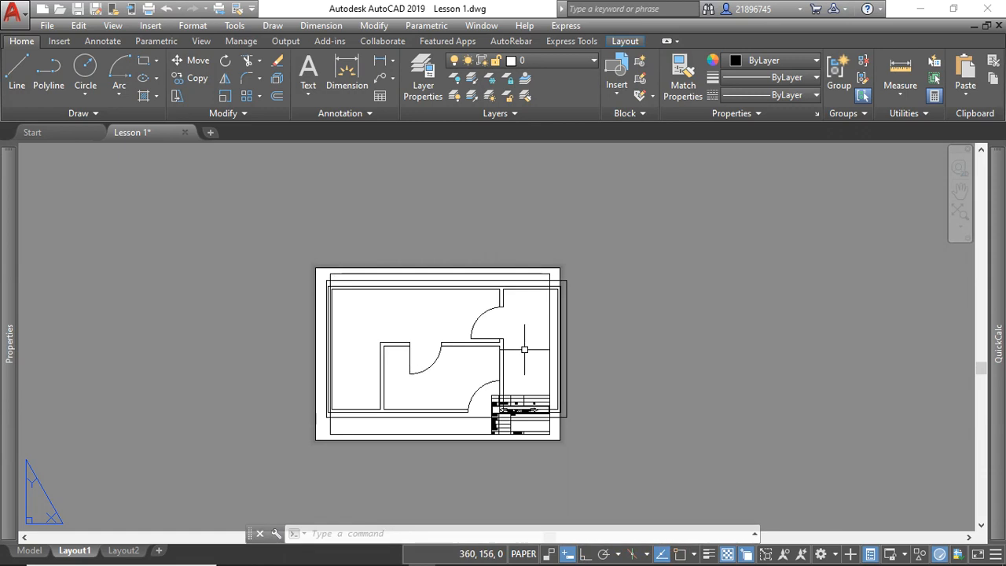
Examine the viewport's fit on the sheet and its standard scale choices between 1:50 and 1:100.
{"action": "scroll", "coordinate": [602, 310], "scroll_direction": "up", "scroll_amount": 2}
{"action": "left_click", "coordinate": [606, 280]}
{"action": "left_click", "coordinate": [591, 292]}
{"action": "scroll", "coordinate": [585, 287], "scroll_direction": "down", "scroll_amount": 2}
{"action": "left_click", "coordinate": [789, 235]}
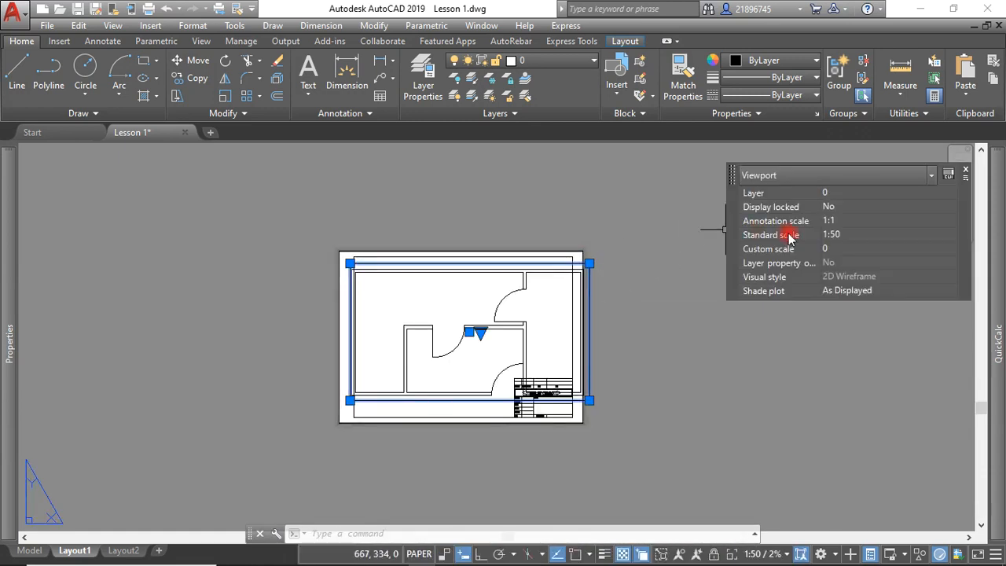
{"action": "left_click", "coordinate": [857, 234]}
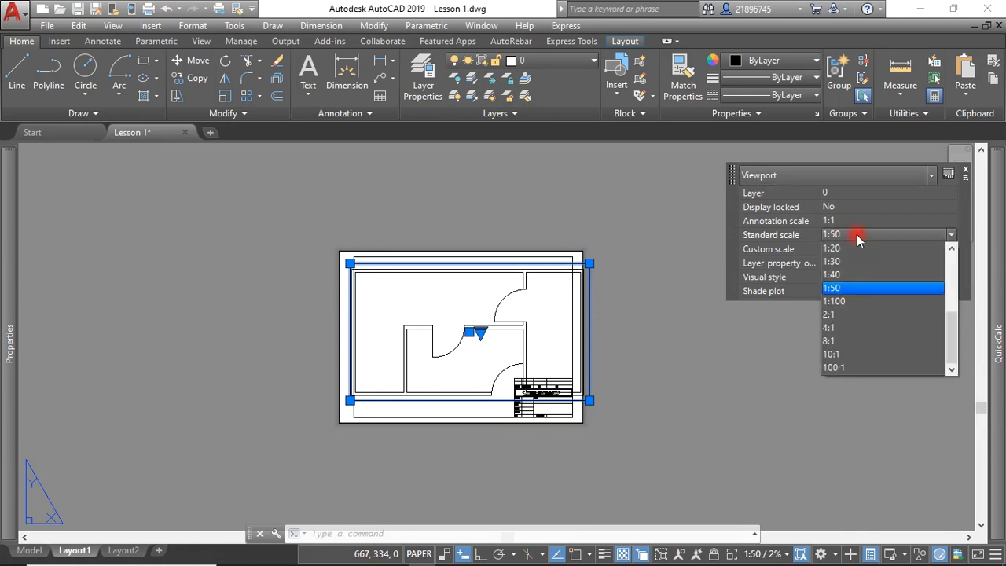
{"action": "left_click", "coordinate": [849, 297]}
In model space, add a custom drawing scale named 1:75 with 1 paper unit equal to 75 drawing units.
{"action": "left_click", "coordinate": [29, 550]}
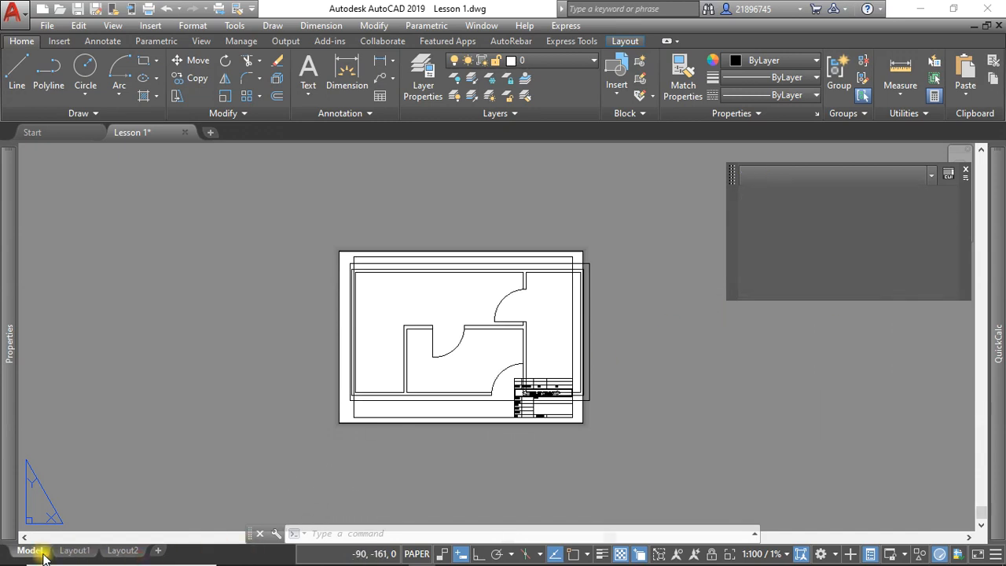
{"action": "left_click", "coordinate": [717, 556]}
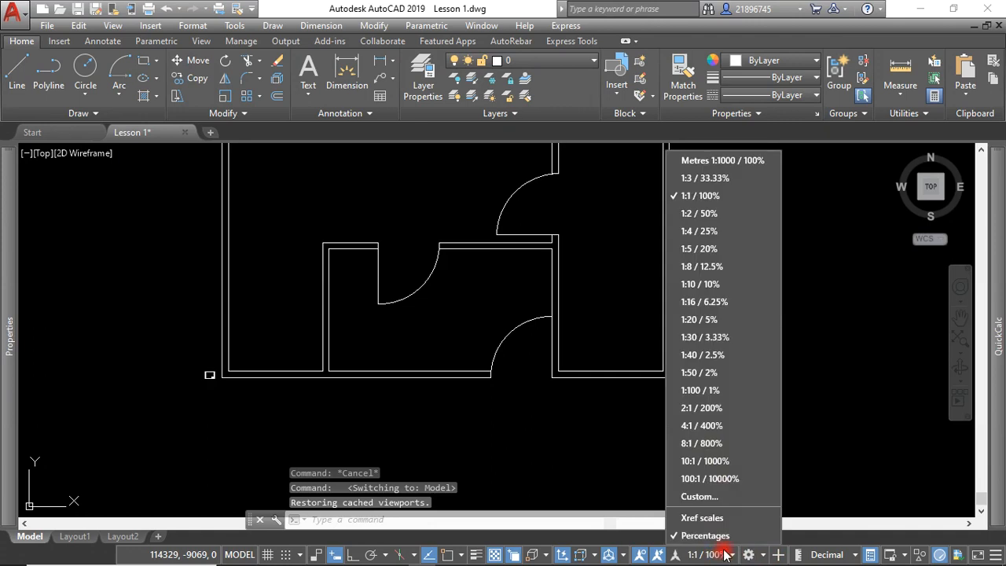
{"action": "left_click", "coordinate": [719, 503]}
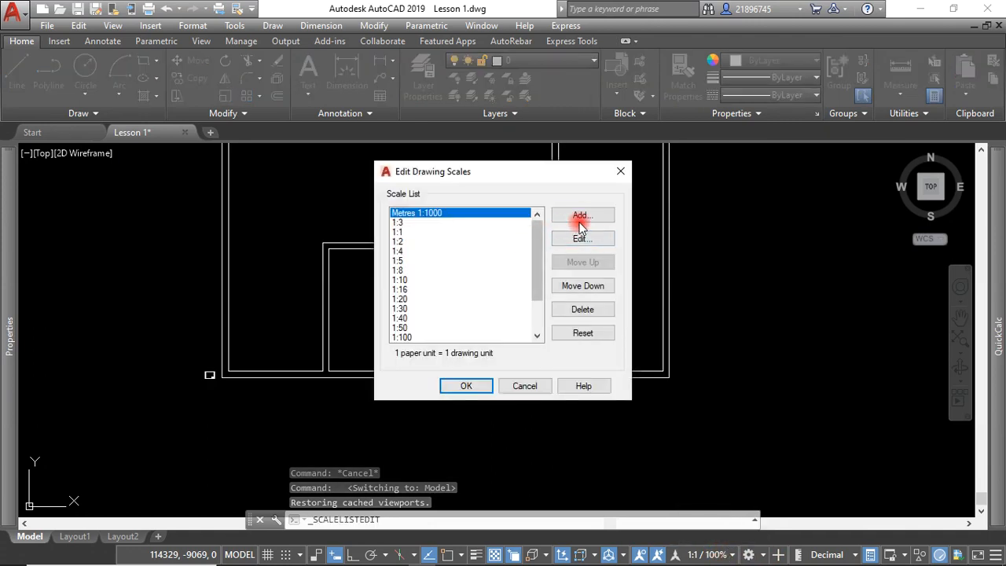
{"action": "left_click", "coordinate": [582, 215]}
{"action": "left_click", "coordinate": [466, 256]}
{"action": "type", "text": "1:75"}
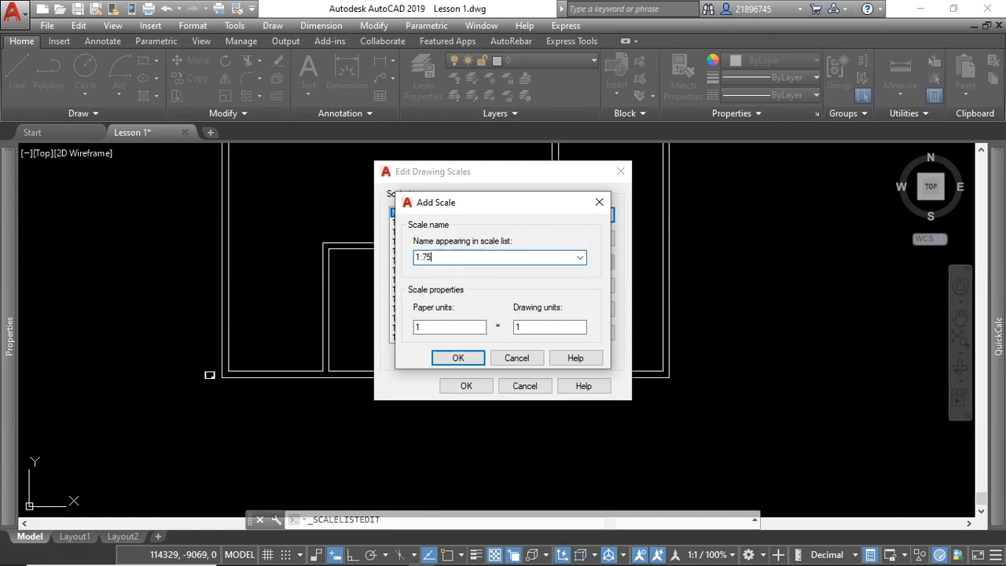
{"action": "left_click", "coordinate": [517, 329]}
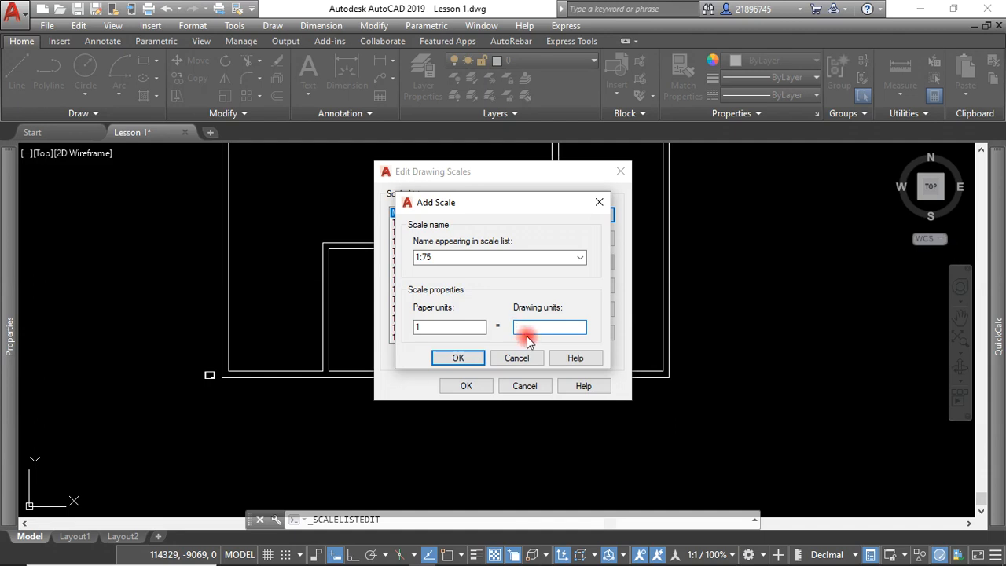
{"action": "left_click", "coordinate": [476, 358]}
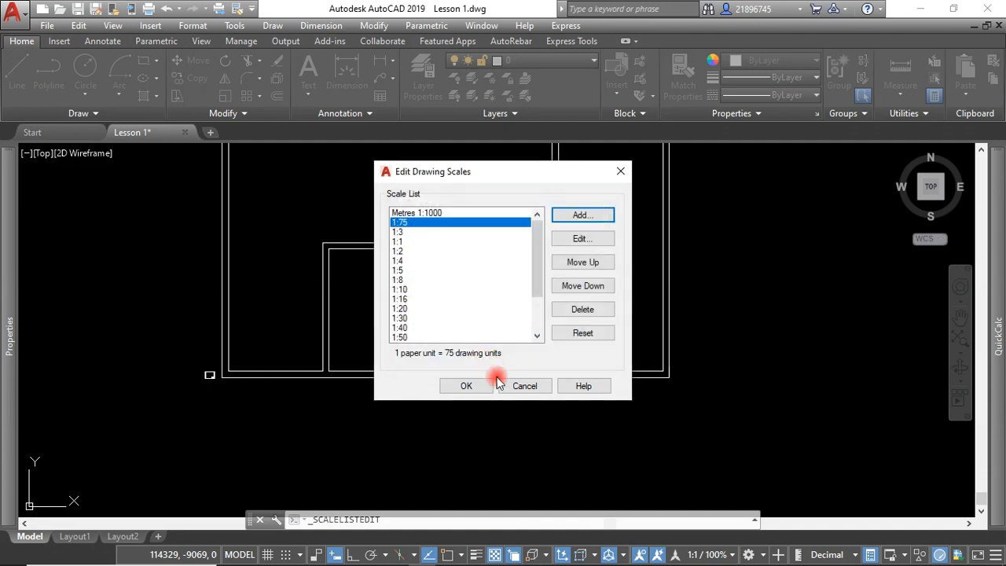
{"action": "left_click", "coordinate": [485, 390]}
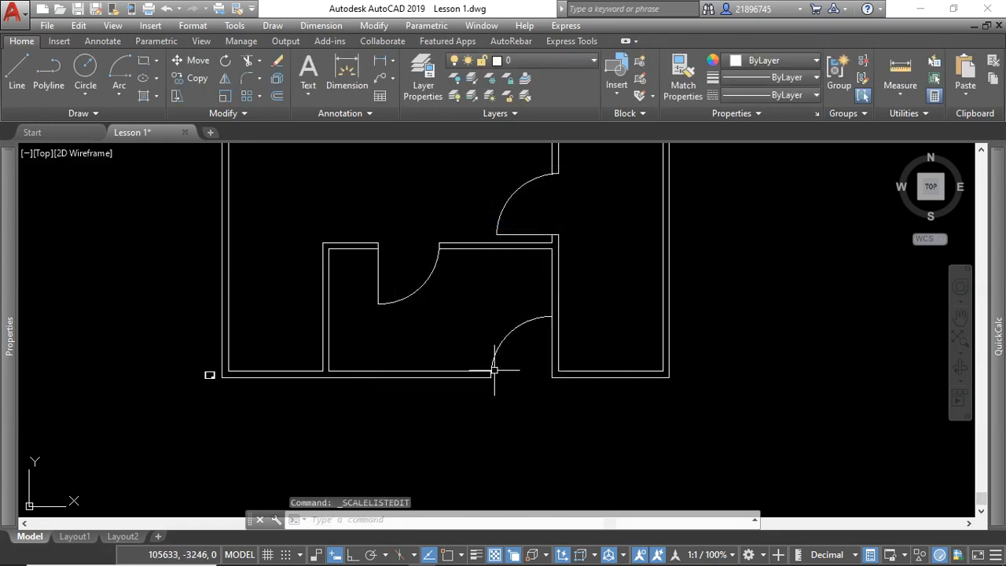
Return to Layout1 and set the floor plan viewport's standard scale to 1:75.
{"action": "scroll", "coordinate": [377, 393], "scroll_direction": "down", "scroll_amount": 4}
{"action": "left_click", "coordinate": [72, 536]}
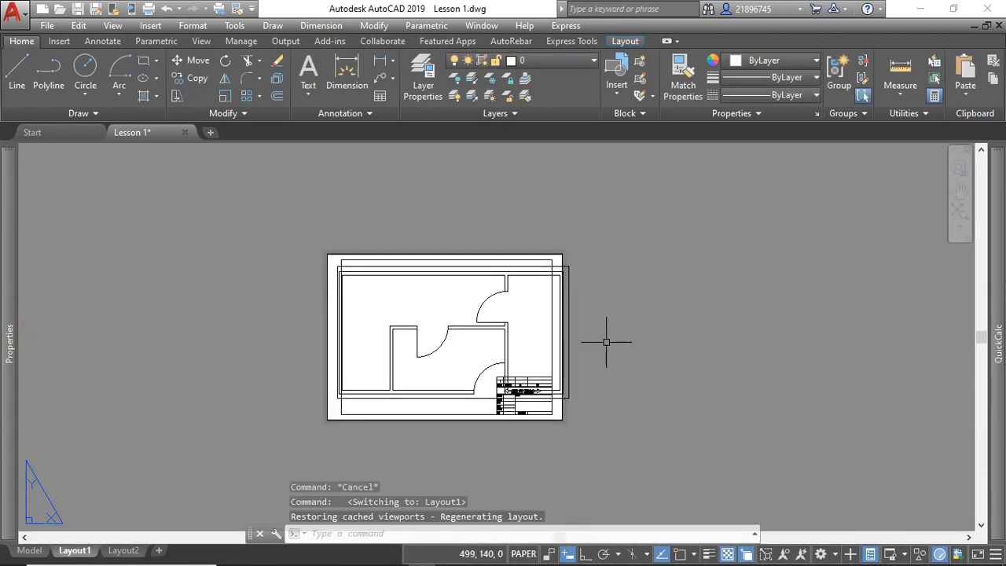
{"action": "left_click", "coordinate": [568, 306]}
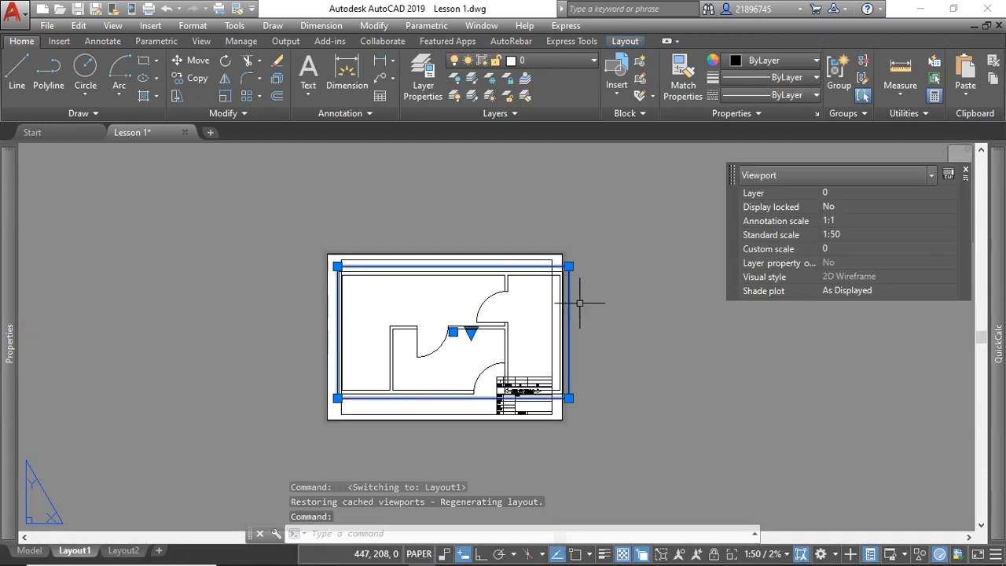
{"action": "left_click", "coordinate": [839, 235]}
{"action": "left_click", "coordinate": [840, 235]}
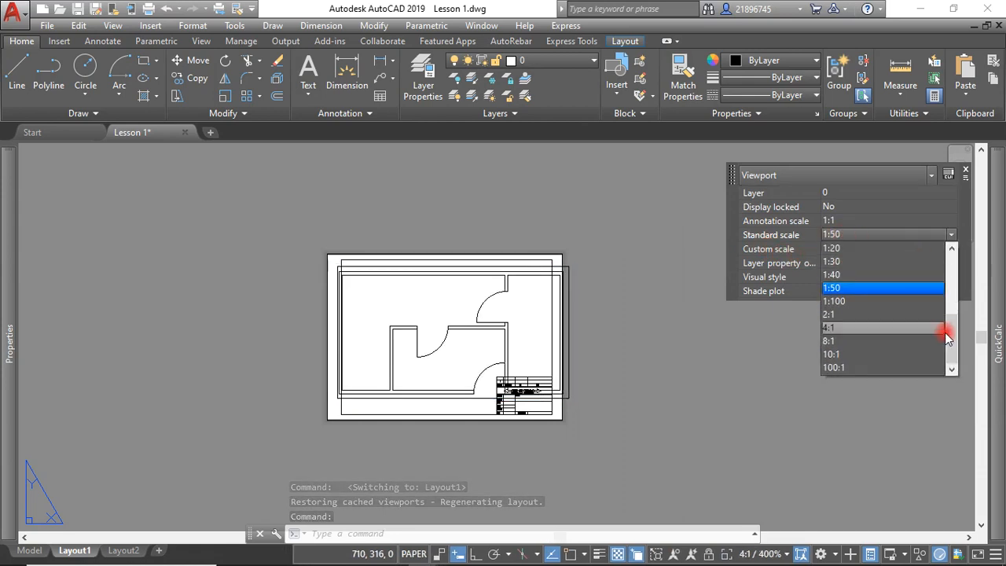
{"action": "left_click_drag", "start_coordinate": [954, 325], "coordinate": [958, 281]}
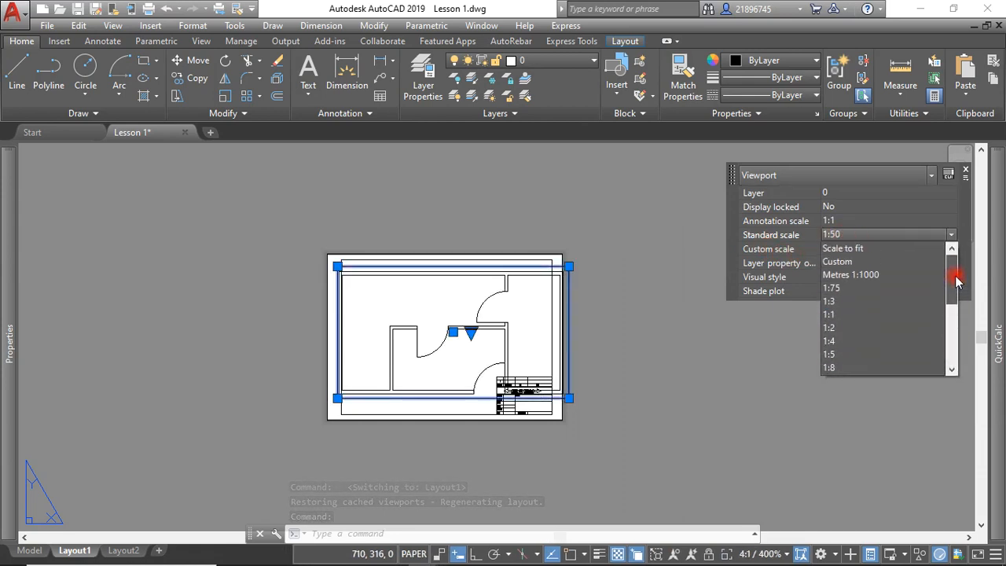
{"action": "left_click", "coordinate": [861, 289]}
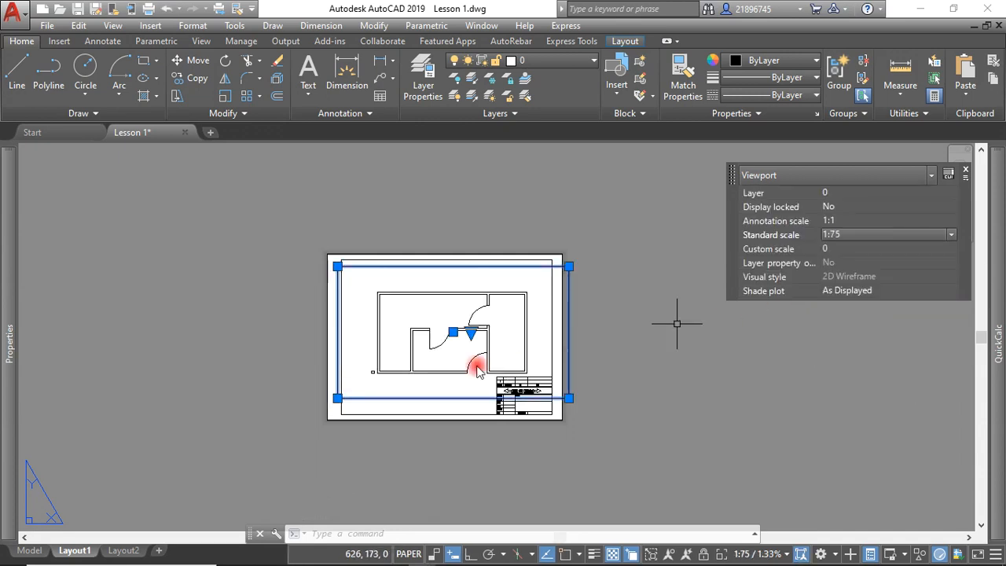
Pull the viewport's lower-right and upper-left corners in so its frame closely surrounds the floor plan.
{"action": "scroll", "coordinate": [444, 360], "scroll_direction": "up", "scroll_amount": 2}
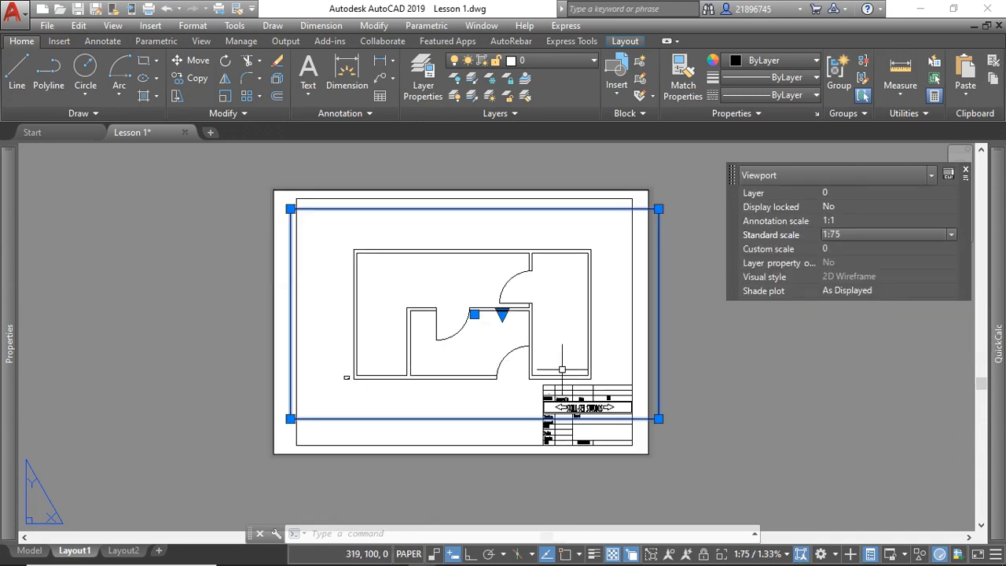
{"action": "left_click", "coordinate": [659, 419]}
{"action": "scroll", "coordinate": [659, 419], "scroll_direction": "up", "scroll_amount": 5}
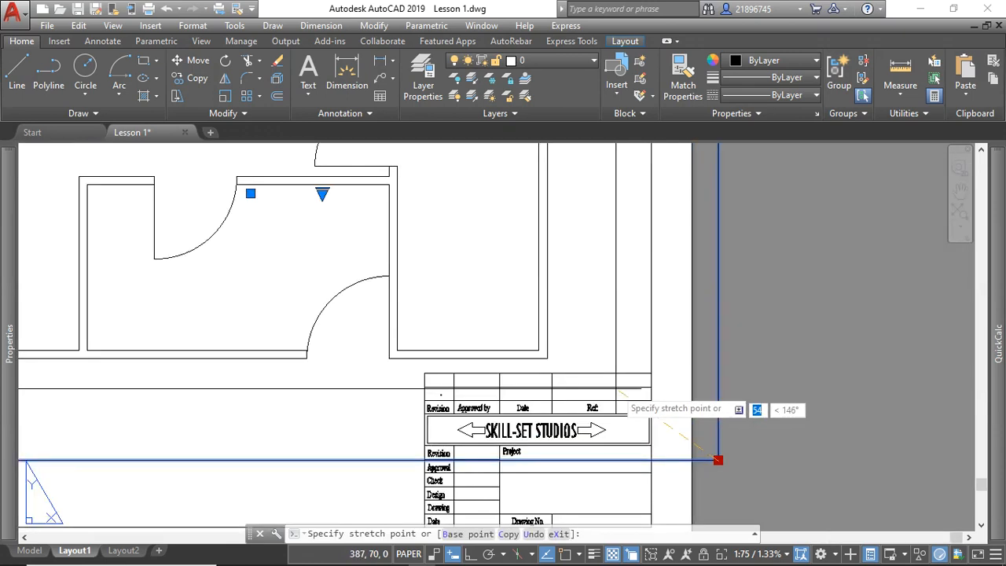
{"action": "left_click", "coordinate": [543, 369]}
{"action": "scroll", "coordinate": [542, 370], "scroll_direction": "down", "scroll_amount": 5}
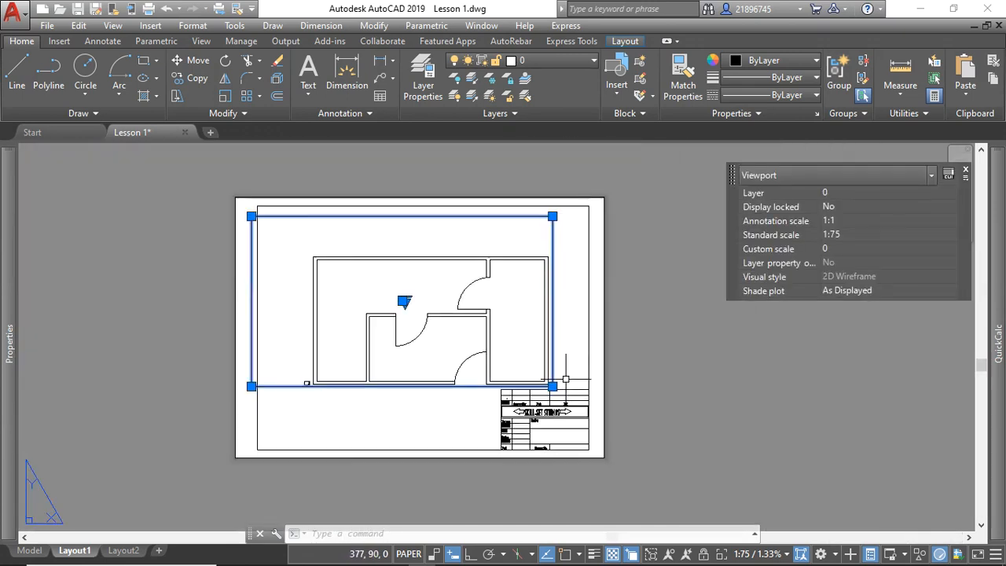
{"action": "left_click", "coordinate": [252, 215]}
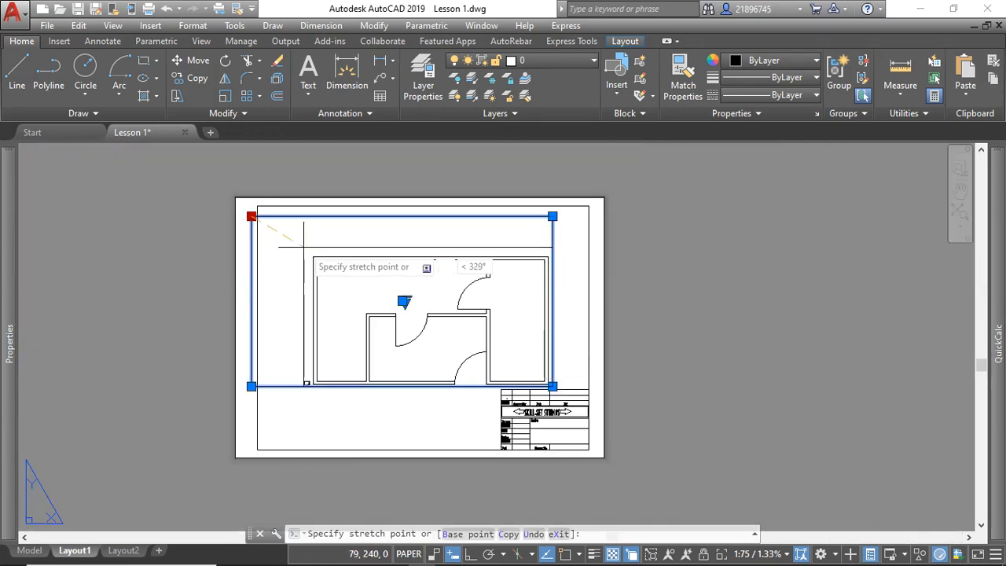
{"action": "scroll", "coordinate": [306, 246], "scroll_direction": "up", "scroll_amount": 2}
{"action": "left_click", "coordinate": [313, 257]}
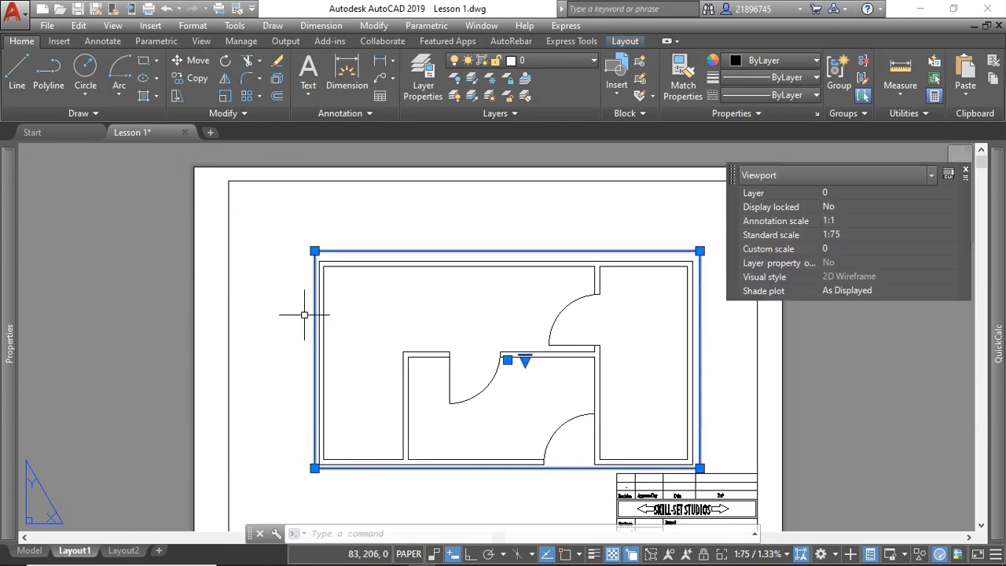
{"action": "scroll", "coordinate": [310, 448], "scroll_direction": "up", "scroll_amount": 4}
{"action": "scroll", "coordinate": [332, 389], "scroll_direction": "down", "scroll_amount": 5}
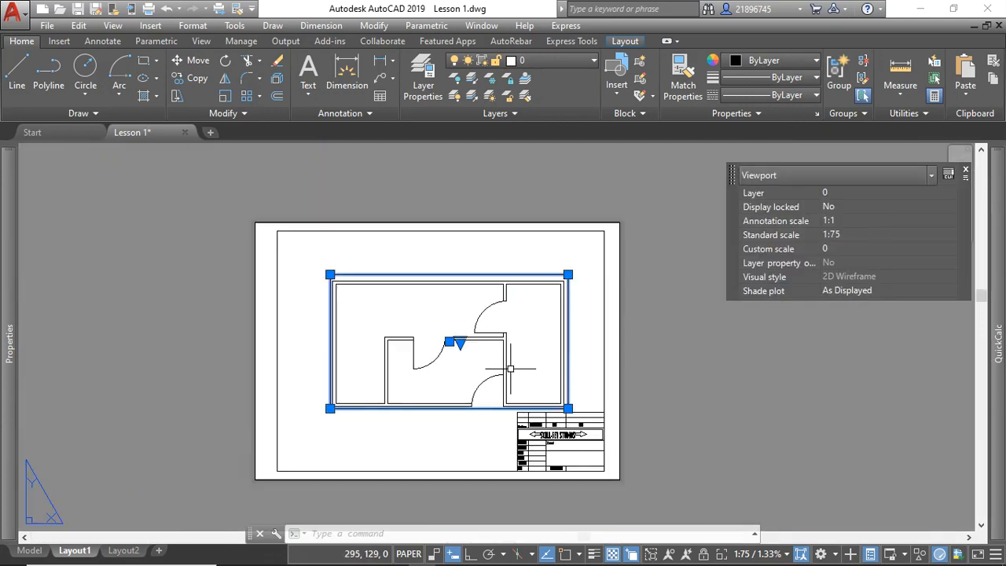
Move the viewport up and to the left inside the sheet border, clear of the title block.
{"action": "left_click", "coordinate": [203, 63]}
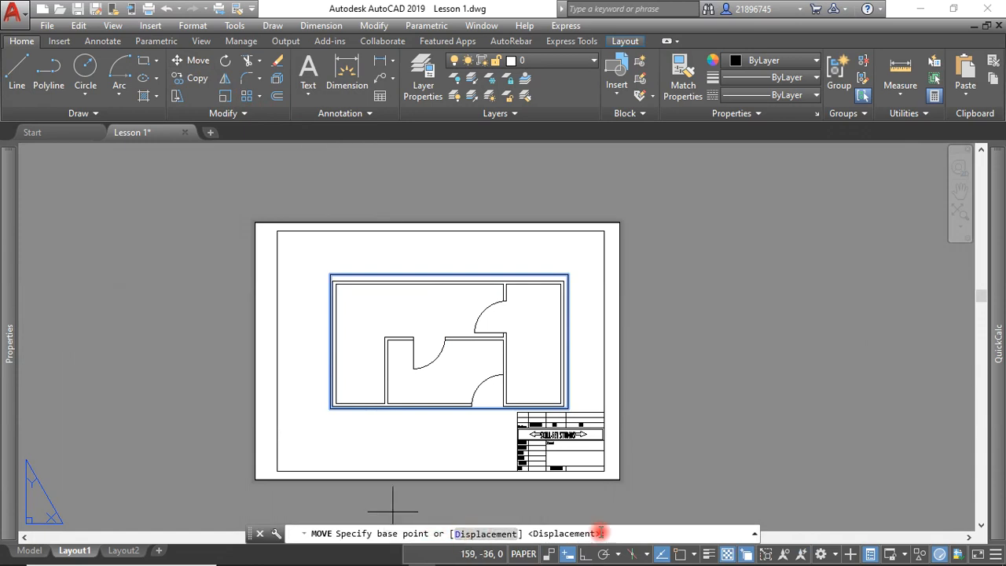
{"action": "left_click", "coordinate": [505, 364]}
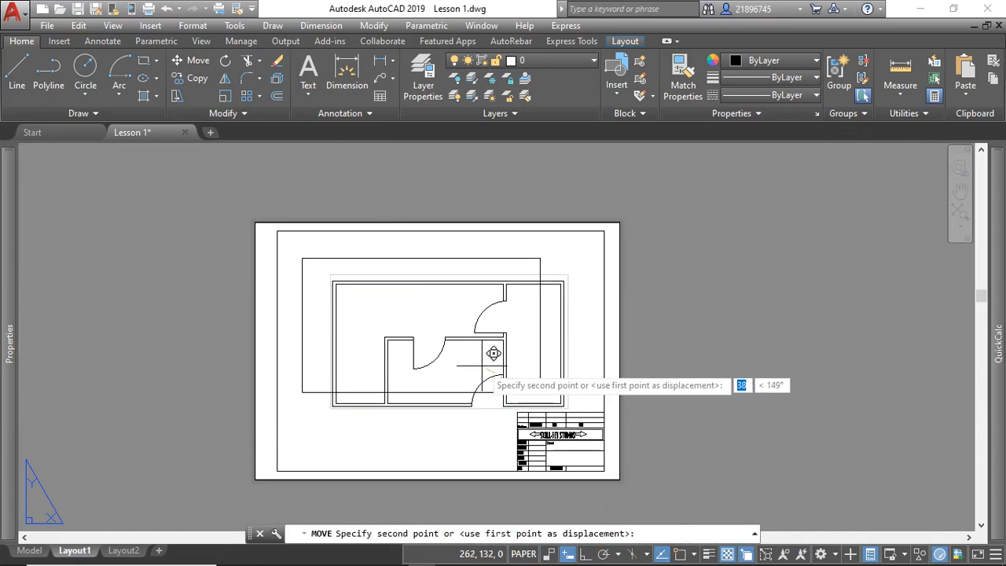
{"action": "left_click", "coordinate": [479, 348]}
{"action": "scroll", "coordinate": [460, 280], "scroll_direction": "up", "scroll_amount": 4}
{"action": "scroll", "coordinate": [460, 228], "scroll_direction": "down", "scroll_amount": 3}
{"action": "scroll", "coordinate": [500, 239], "scroll_direction": "up", "scroll_amount": 3}
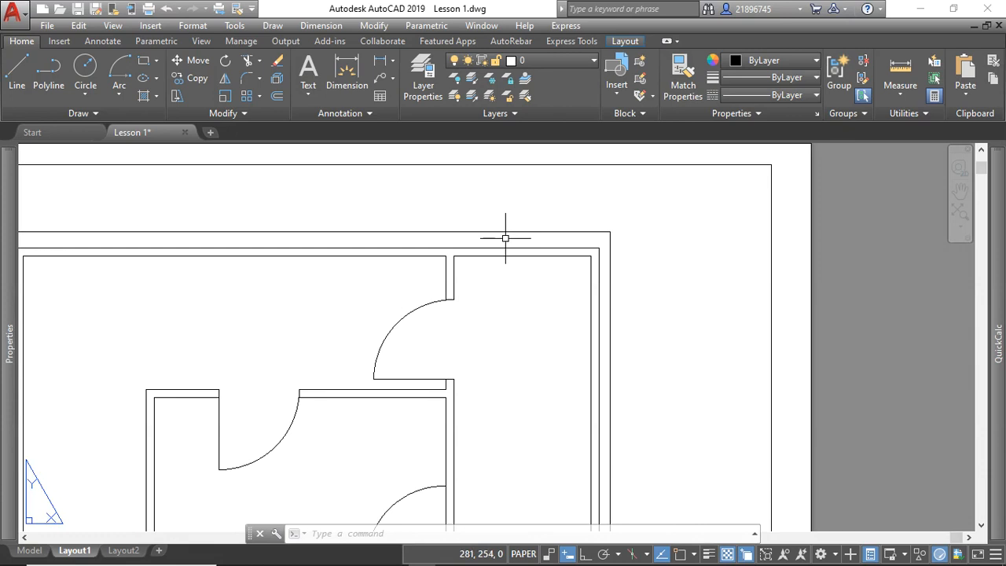
{"action": "scroll", "coordinate": [458, 181], "scroll_direction": "down", "scroll_amount": 4}
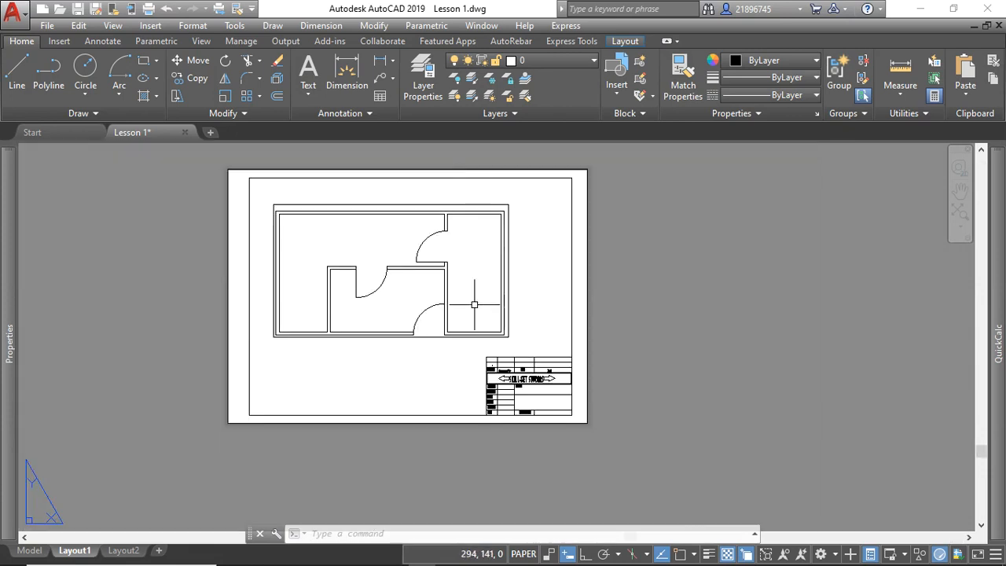
Examine the viewport frame around the floor plan and its placement relative to the title block on Layout1.
{"action": "scroll", "coordinate": [458, 339], "scroll_direction": "up", "scroll_amount": 4}
{"action": "left_click", "coordinate": [633, 365]}
{"action": "left_click", "coordinate": [625, 334]}
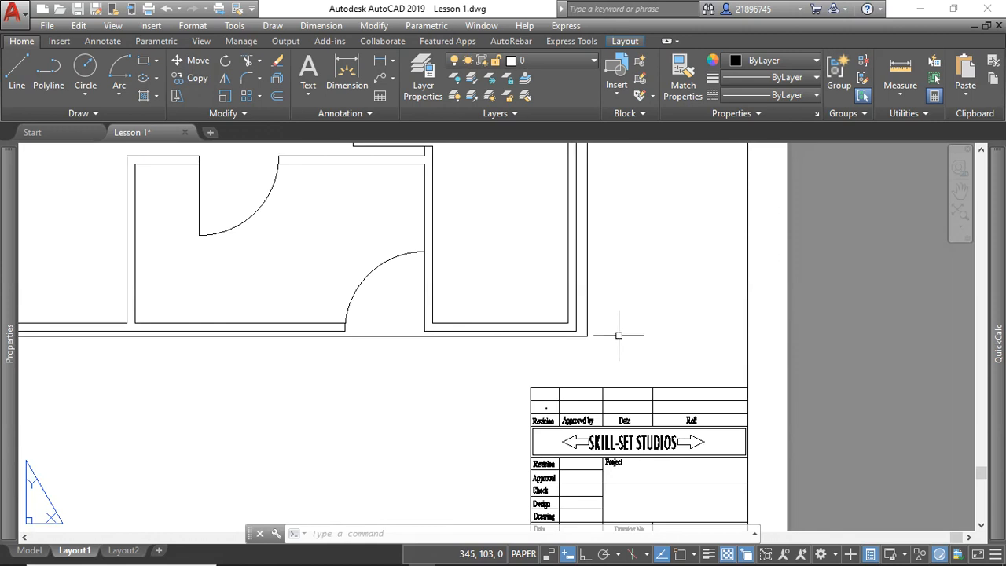
{"action": "scroll", "coordinate": [617, 347], "scroll_direction": "down", "scroll_amount": 4}
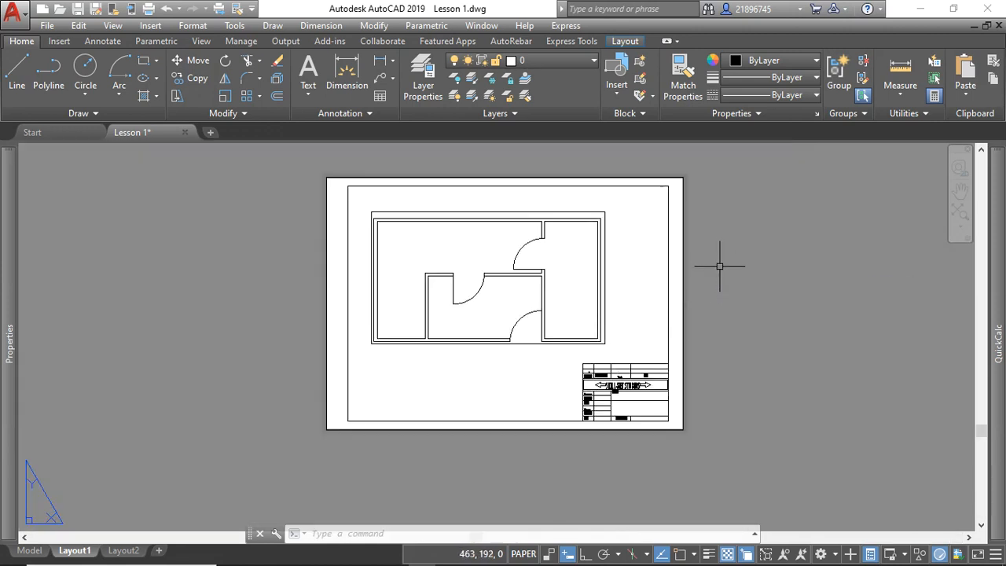
{"action": "scroll", "coordinate": [602, 286], "scroll_direction": "up", "scroll_amount": 2}
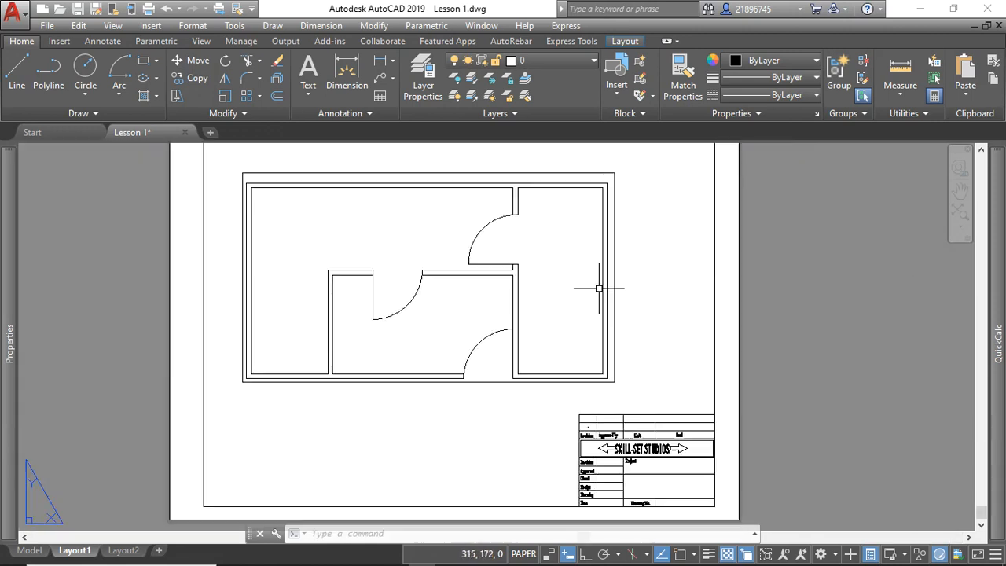
{"action": "scroll", "coordinate": [622, 292], "scroll_direction": "down", "scroll_amount": 2}
{"action": "scroll", "coordinate": [629, 337], "scroll_direction": "up", "scroll_amount": 2}
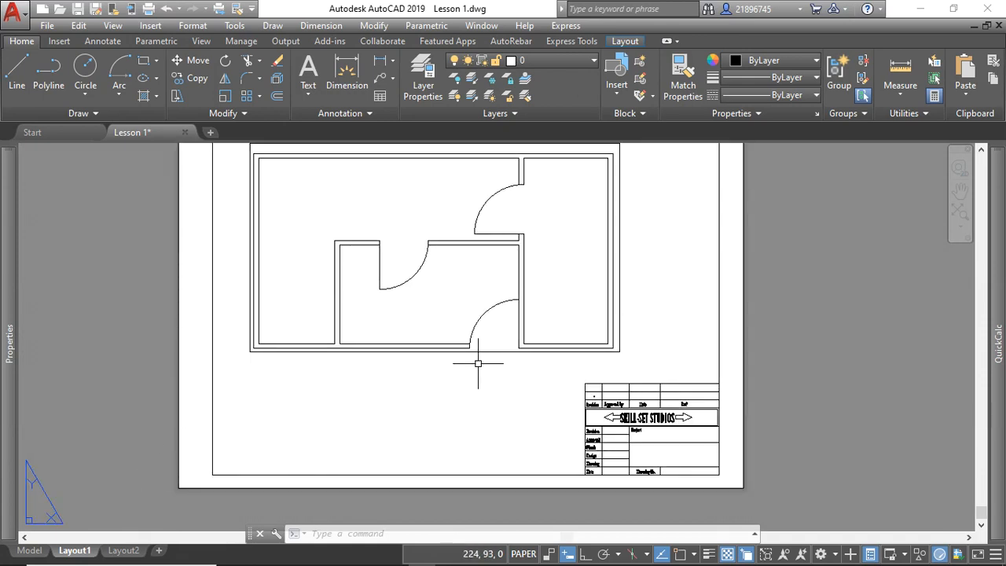
{"action": "scroll", "coordinate": [478, 363], "scroll_direction": "down", "scroll_amount": 2}
{"action": "scroll", "coordinate": [480, 358], "scroll_direction": "up", "scroll_amount": 3}
Select the floor plan viewport, review the layers available for it, and clear the selection.
{"action": "left_click", "coordinate": [500, 344]}
{"action": "left_click", "coordinate": [495, 354]}
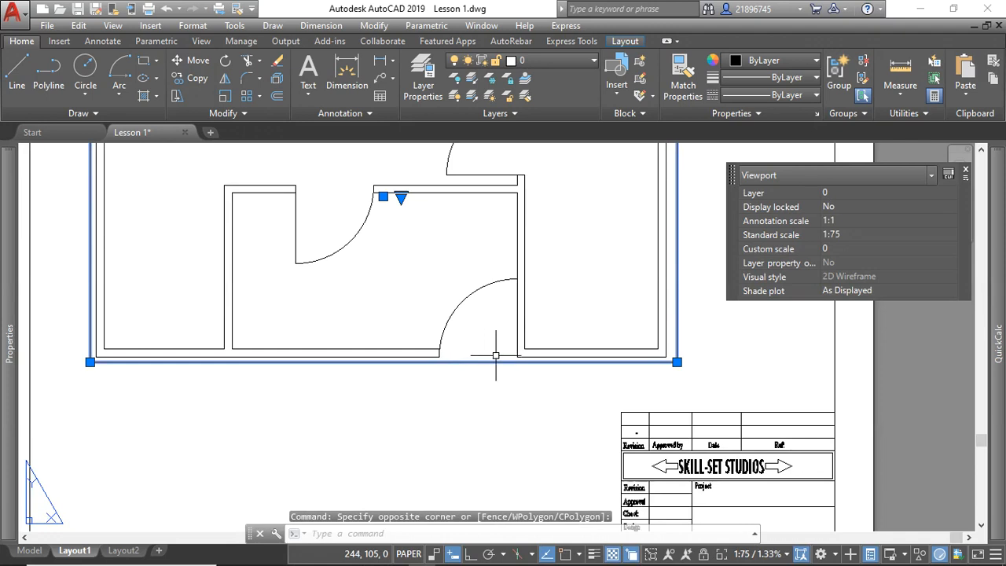
{"action": "scroll", "coordinate": [542, 385], "scroll_direction": "down", "scroll_amount": 2}
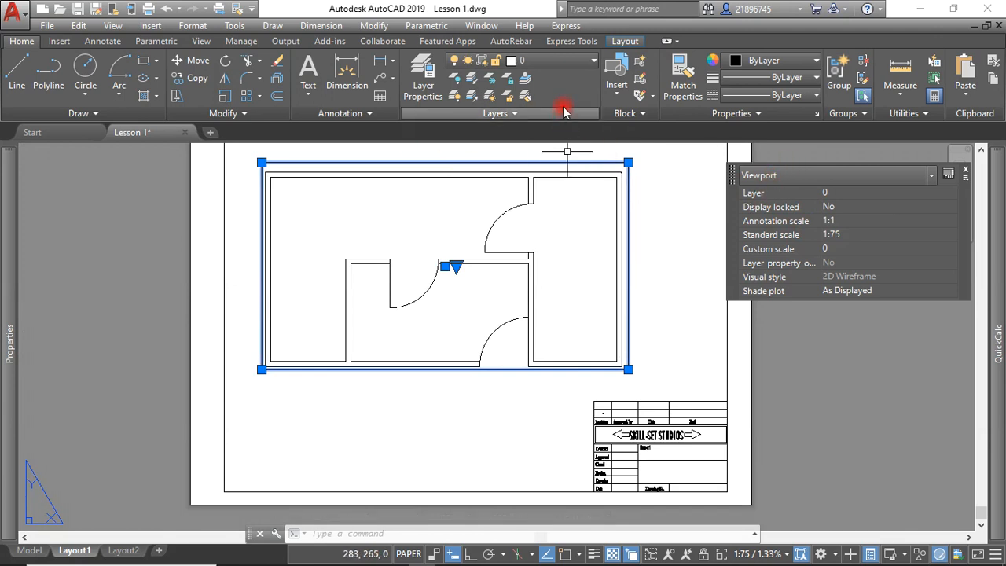
{"action": "left_click", "coordinate": [558, 63]}
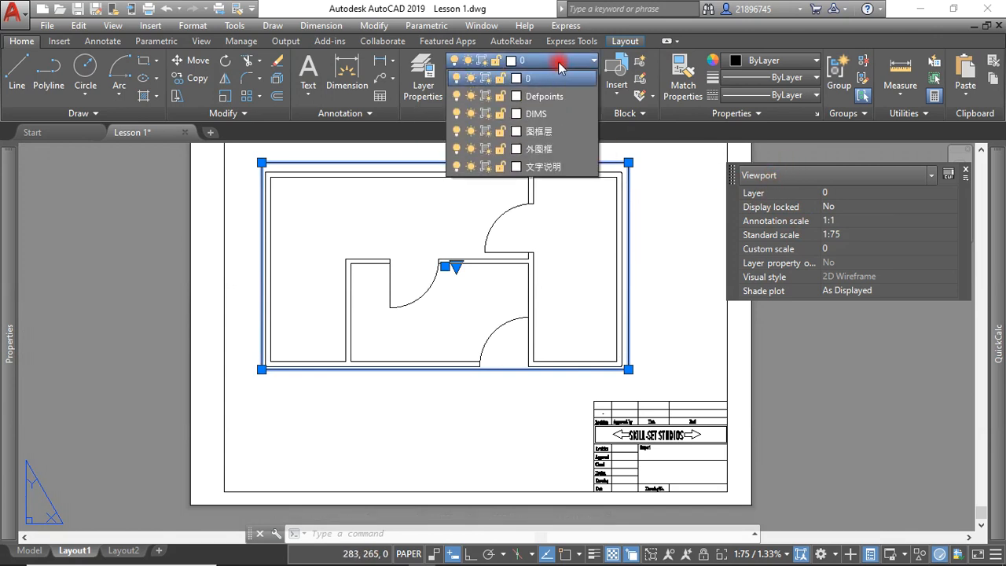
{"action": "left_click", "coordinate": [666, 216]}
{"action": "left_click", "coordinate": [655, 195]}
{"action": "left_click", "coordinate": [672, 215]}
{"action": "key", "text": "Escape"}
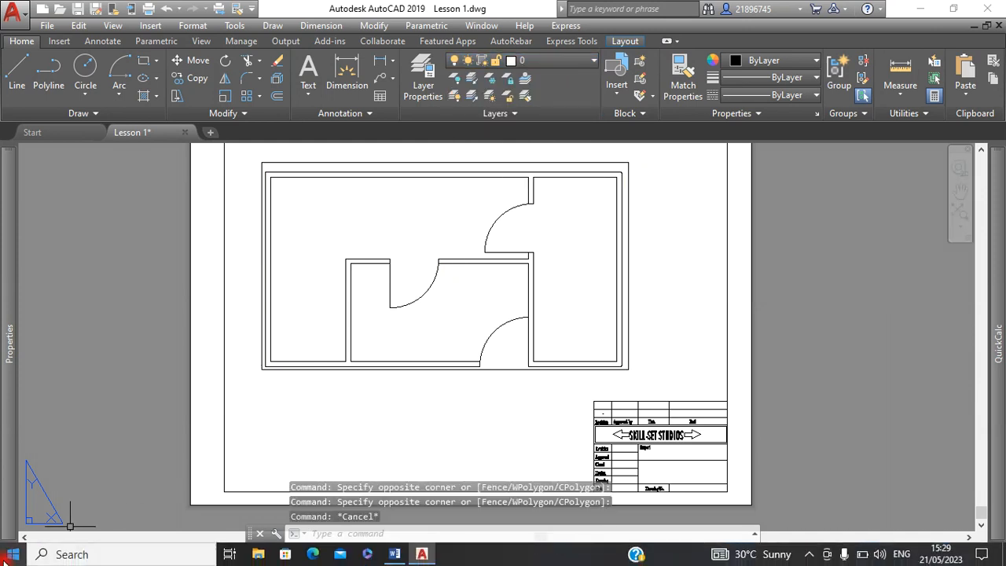
In model space, create a new layer named VIEWPORT and widen the layer list's Plot column to inspect its plot setting.
{"action": "left_click", "coordinate": [32, 536]}
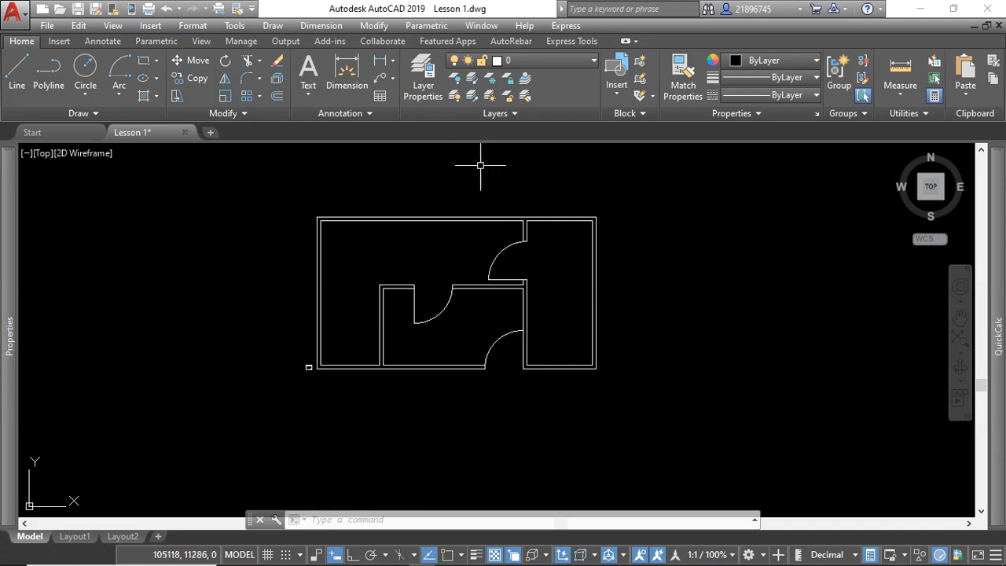
{"action": "left_click", "coordinate": [424, 77]}
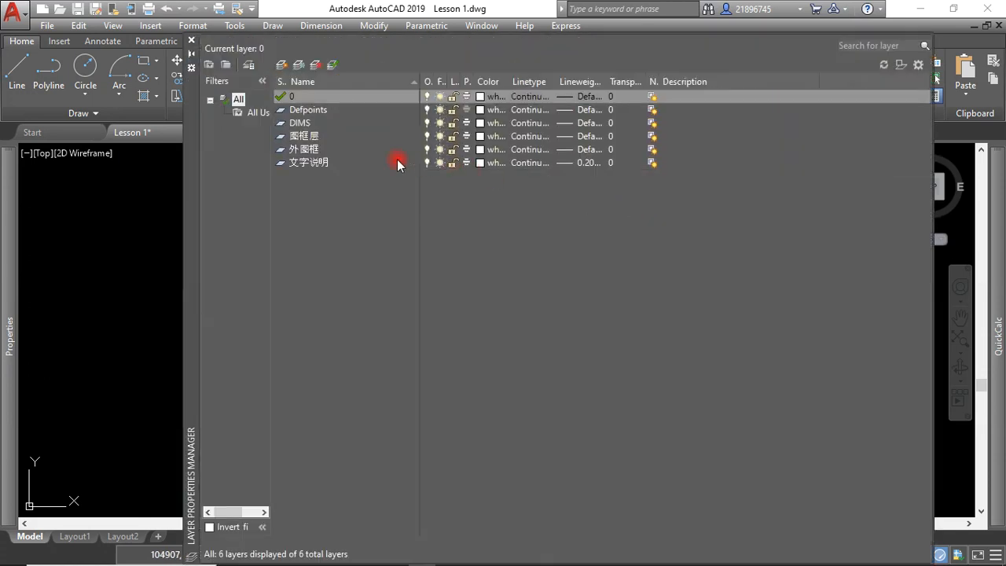
{"action": "left_click", "coordinate": [283, 66]}
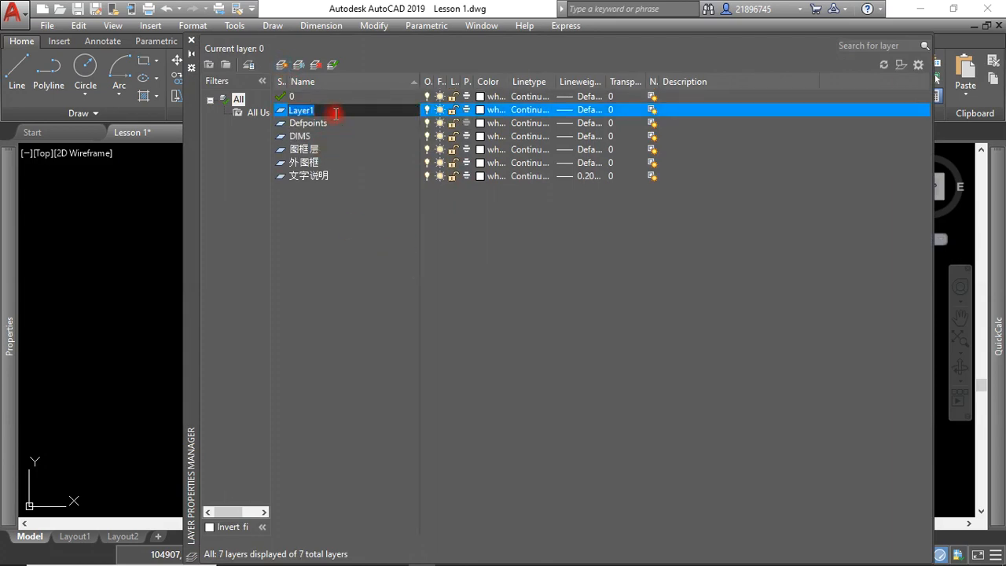
{"action": "type", "text": "VIEWPORT"}
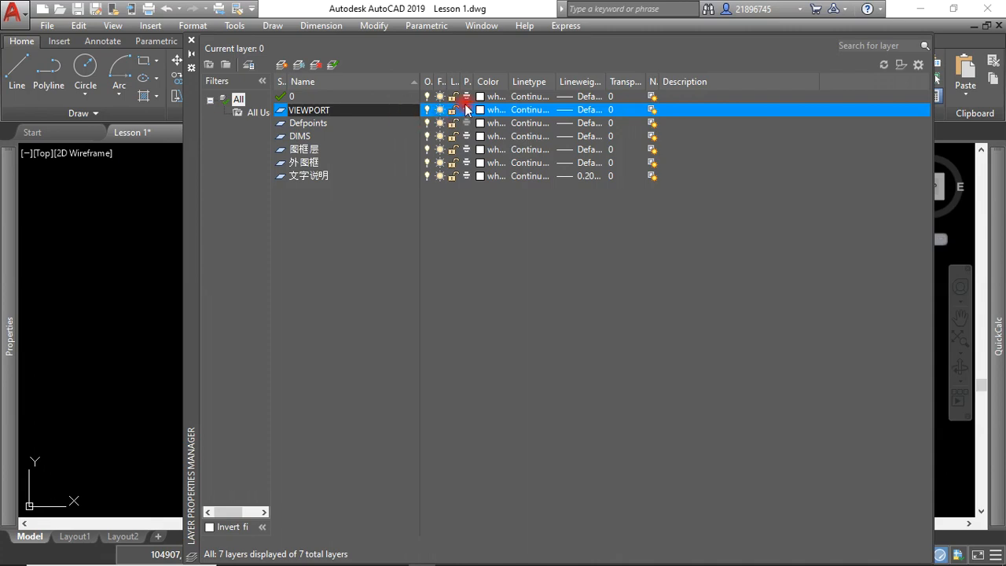
{"action": "left_click_drag", "start_coordinate": [474, 82], "coordinate": [550, 81]}
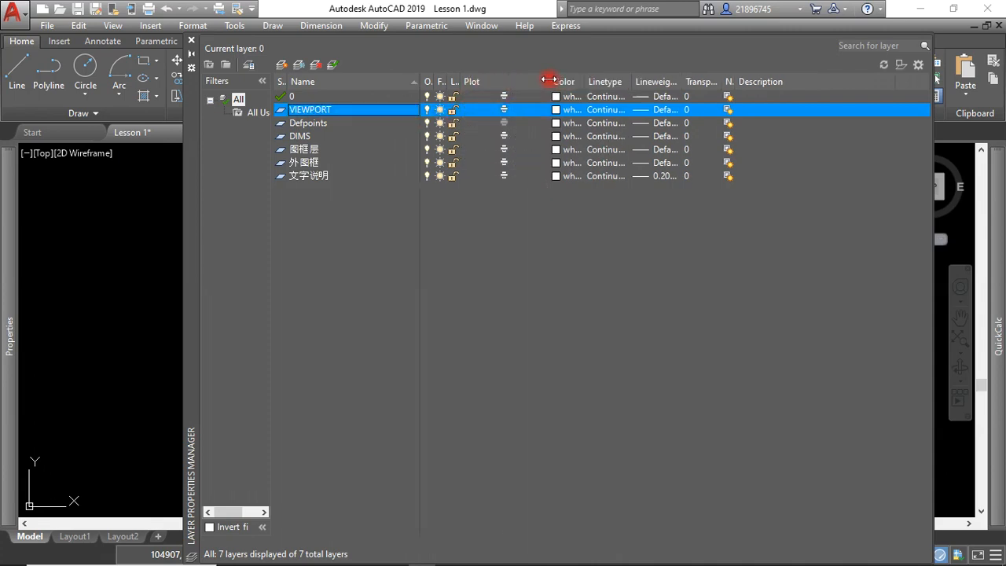
{"action": "left_click", "coordinate": [507, 110]}
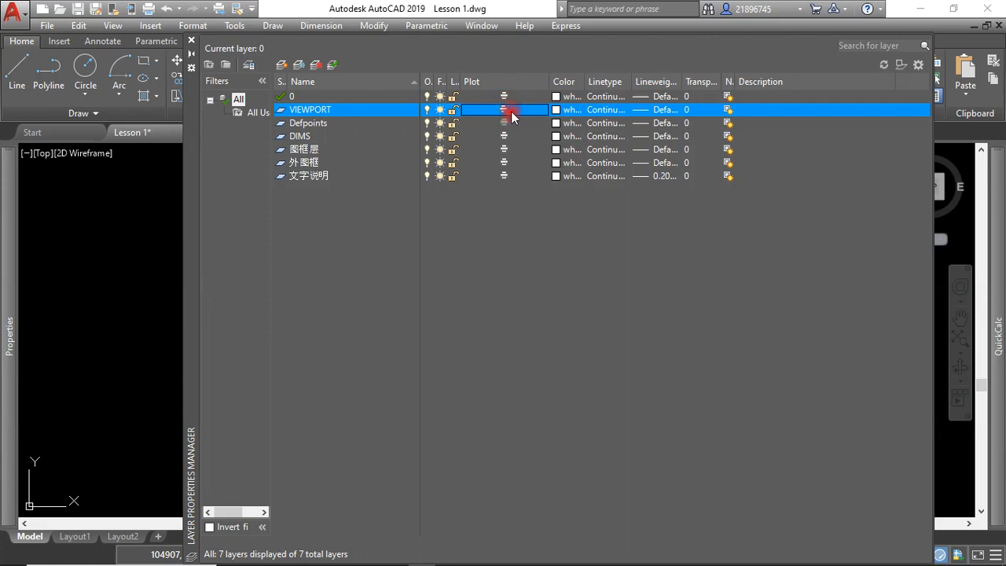
{"action": "left_click", "coordinate": [191, 41]}
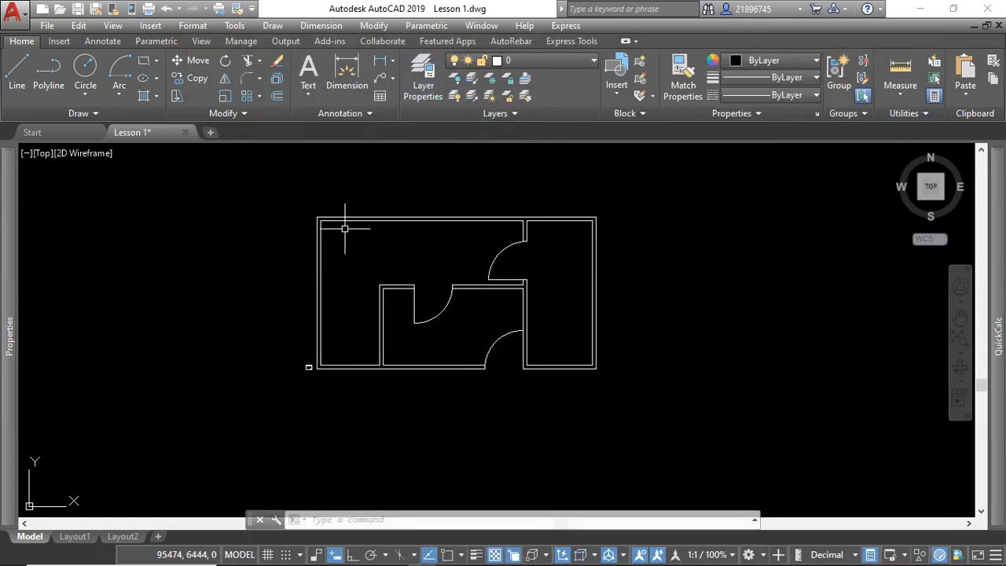
Return to Layout1 and assign the floor plan viewport to the VIEWPORT layer.
{"action": "left_click", "coordinate": [75, 536]}
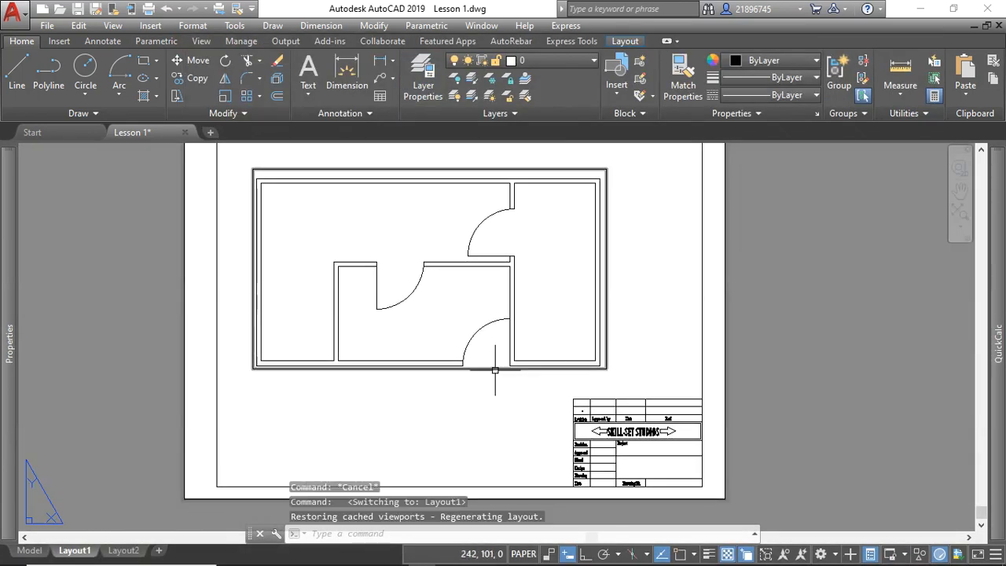
{"action": "left_click", "coordinate": [535, 238]}
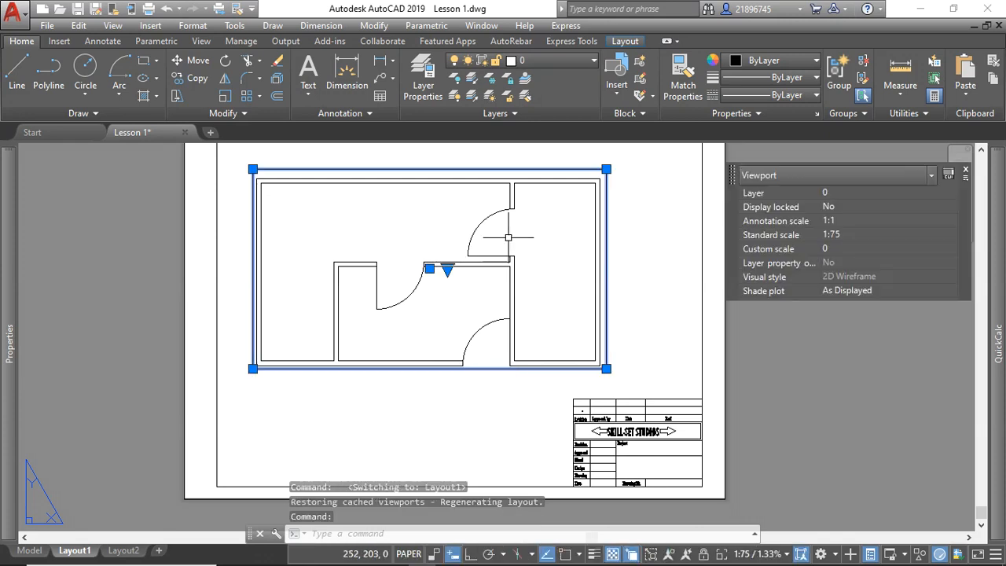
{"action": "left_click", "coordinate": [527, 63]}
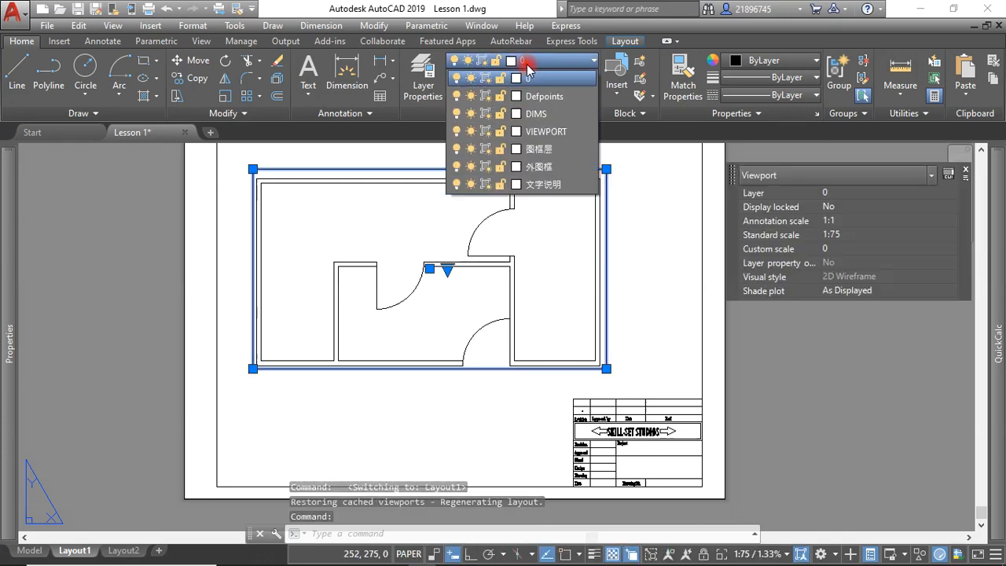
{"action": "left_click", "coordinate": [539, 131]}
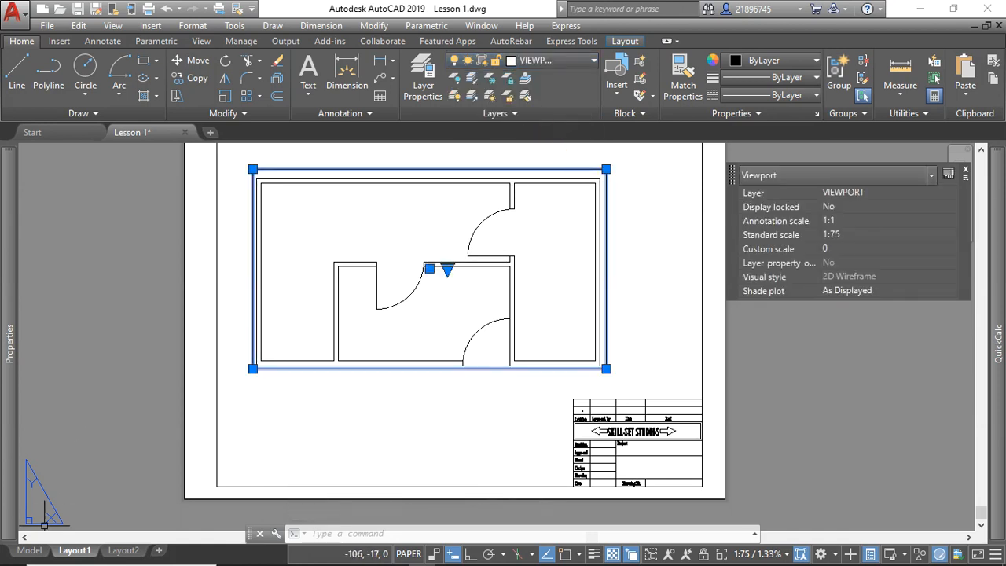
Switch to model space and freeze the VIEWPORT layer.
{"action": "left_click", "coordinate": [28, 552]}
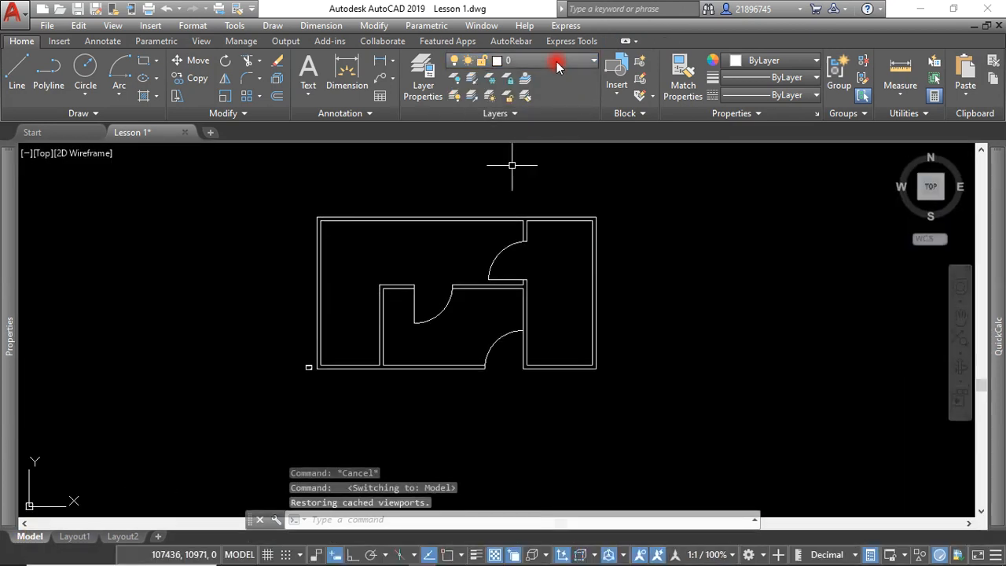
{"action": "left_click", "coordinate": [557, 62]}
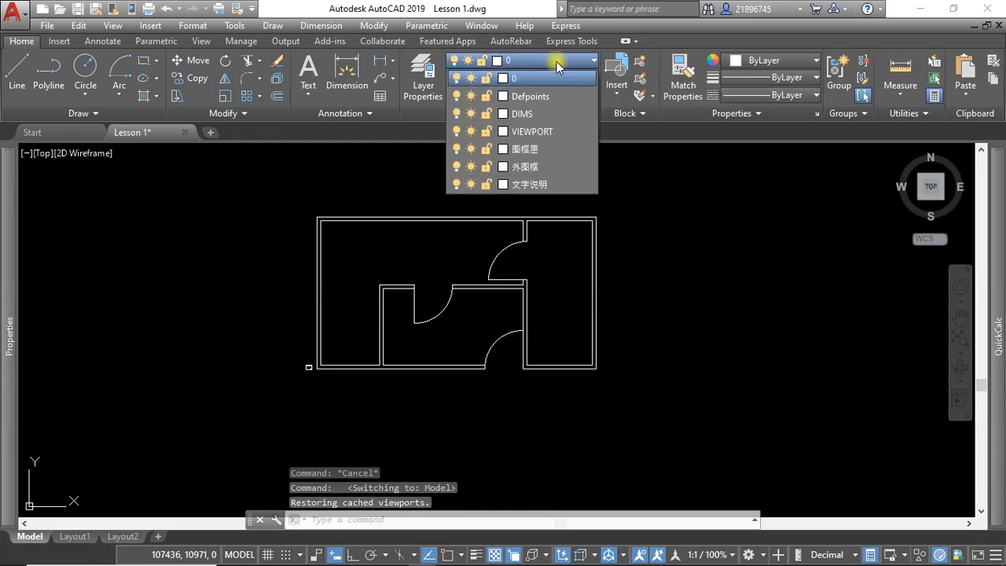
{"action": "left_click", "coordinate": [471, 132]}
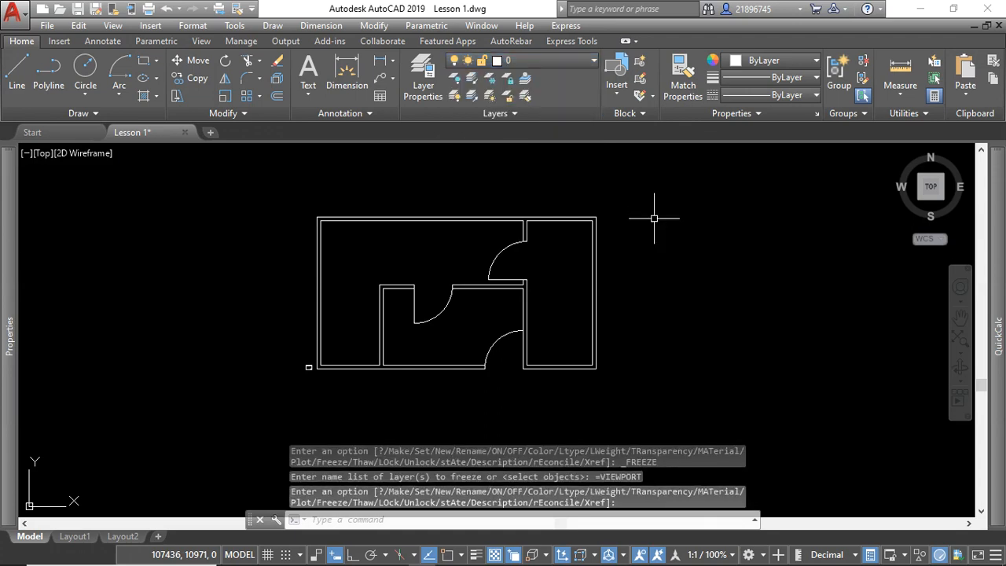
Return to Layout1 and inspect the area around the floor plan where the viewport frame was drawn.
{"action": "left_click", "coordinate": [75, 536]}
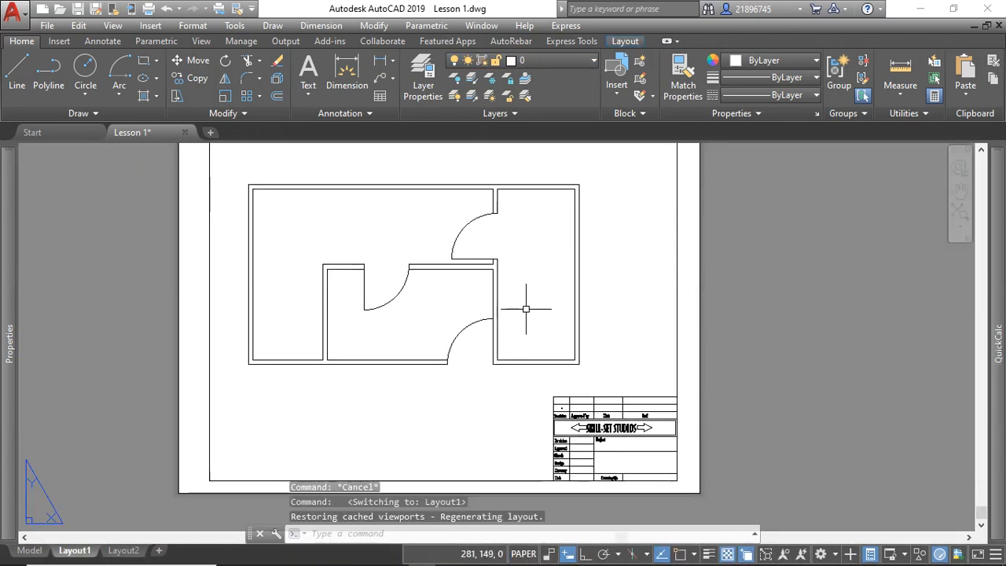
{"action": "scroll", "coordinate": [678, 281], "scroll_direction": "up", "scroll_amount": 4}
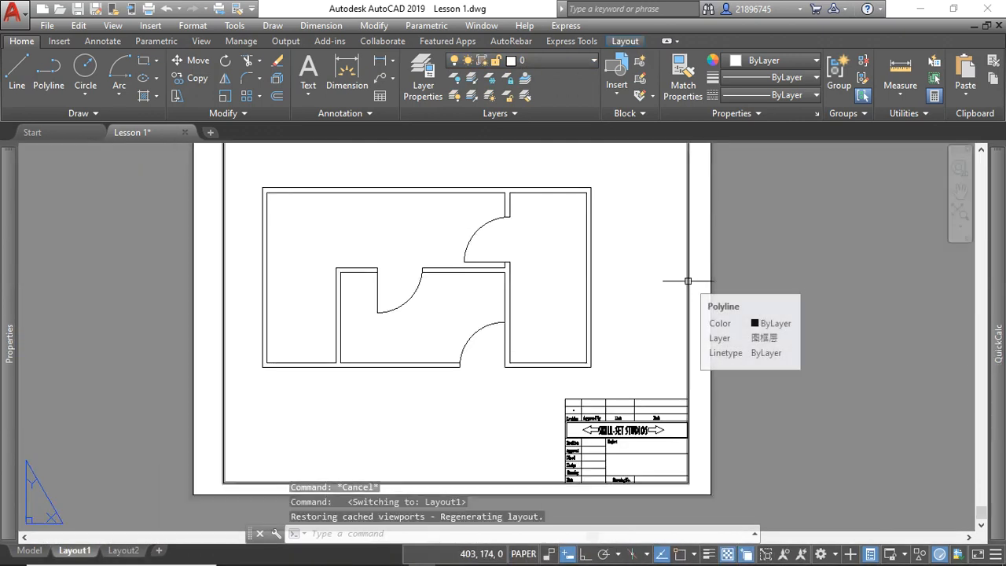
{"action": "scroll", "coordinate": [664, 453], "scroll_direction": "up", "scroll_amount": 2}
{"action": "scroll", "coordinate": [614, 390], "scroll_direction": "down", "scroll_amount": 4}
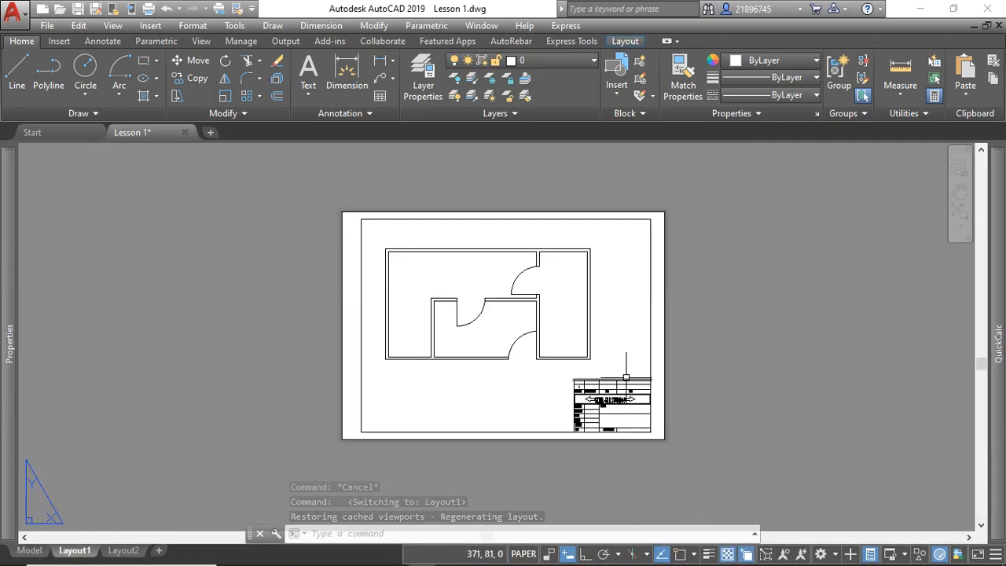
{"action": "left_click", "coordinate": [725, 306]}
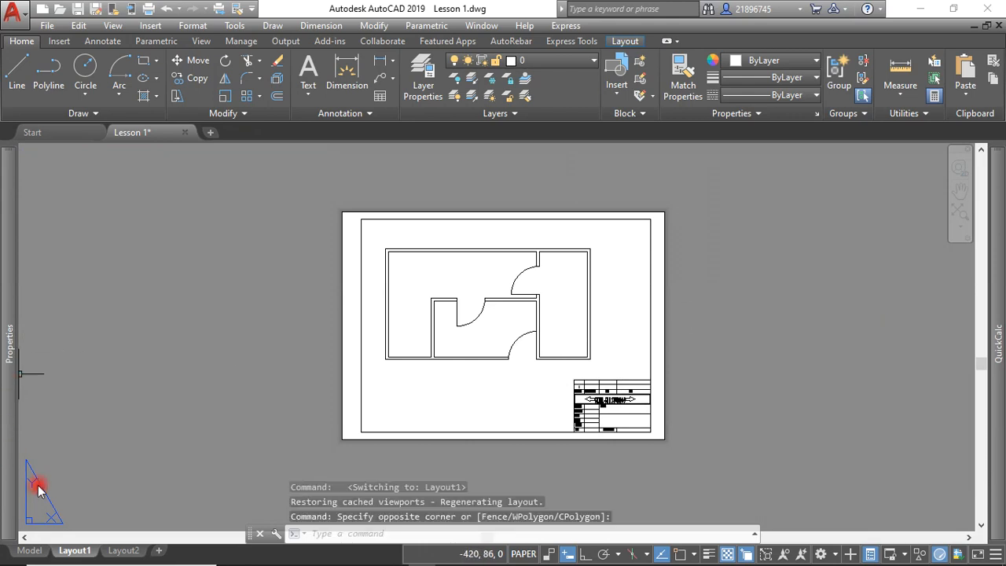
Go back to model space and view the floor plan's walls and door swings up close.
{"action": "left_click", "coordinate": [29, 551]}
{"action": "left_click", "coordinate": [665, 337]}
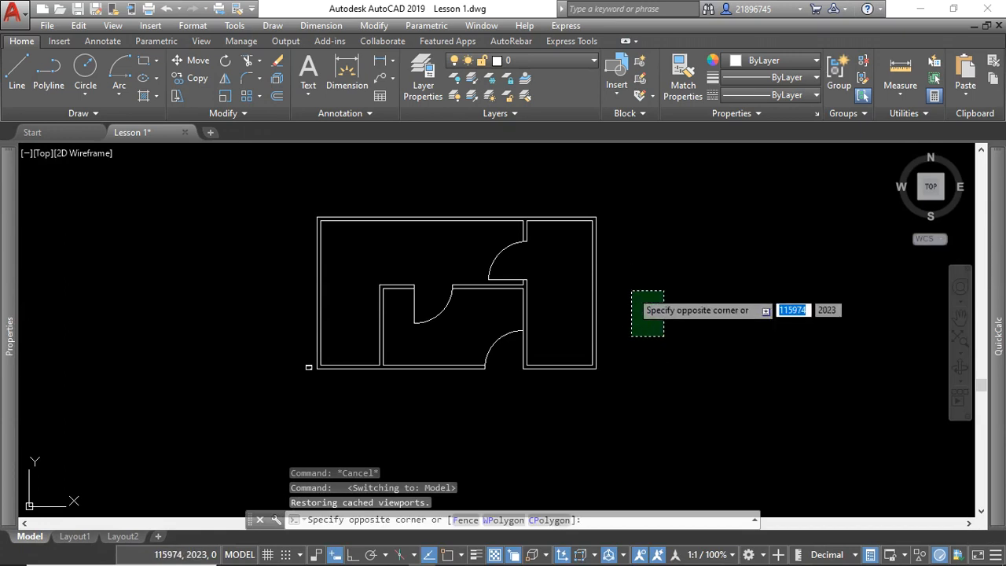
{"action": "left_click", "coordinate": [634, 289]}
{"action": "scroll", "coordinate": [481, 287], "scroll_direction": "up", "scroll_amount": 2}
{"action": "left_click", "coordinate": [483, 251]}
{"action": "left_click", "coordinate": [464, 233]}
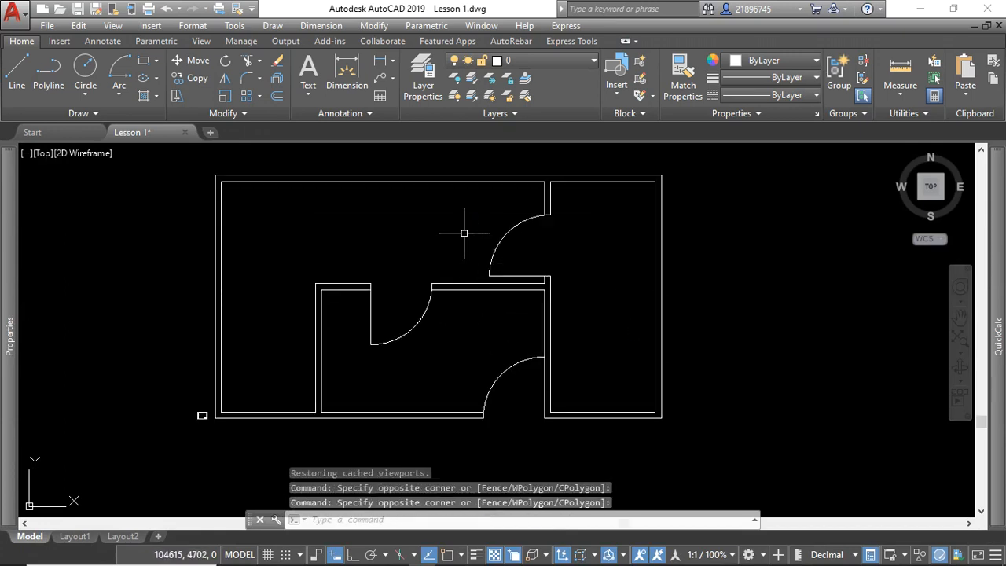